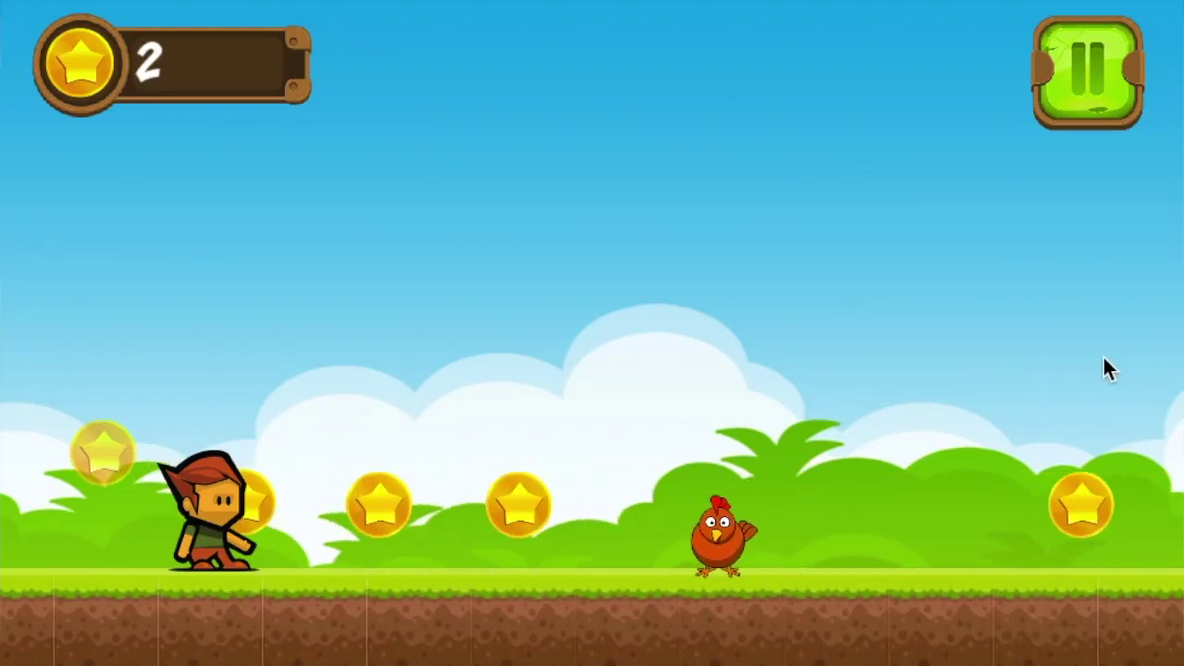
# - Pause the runner game, resume with Play, jump a gap, then pause again and Restart the level
pyautogui.click(1077, 114)
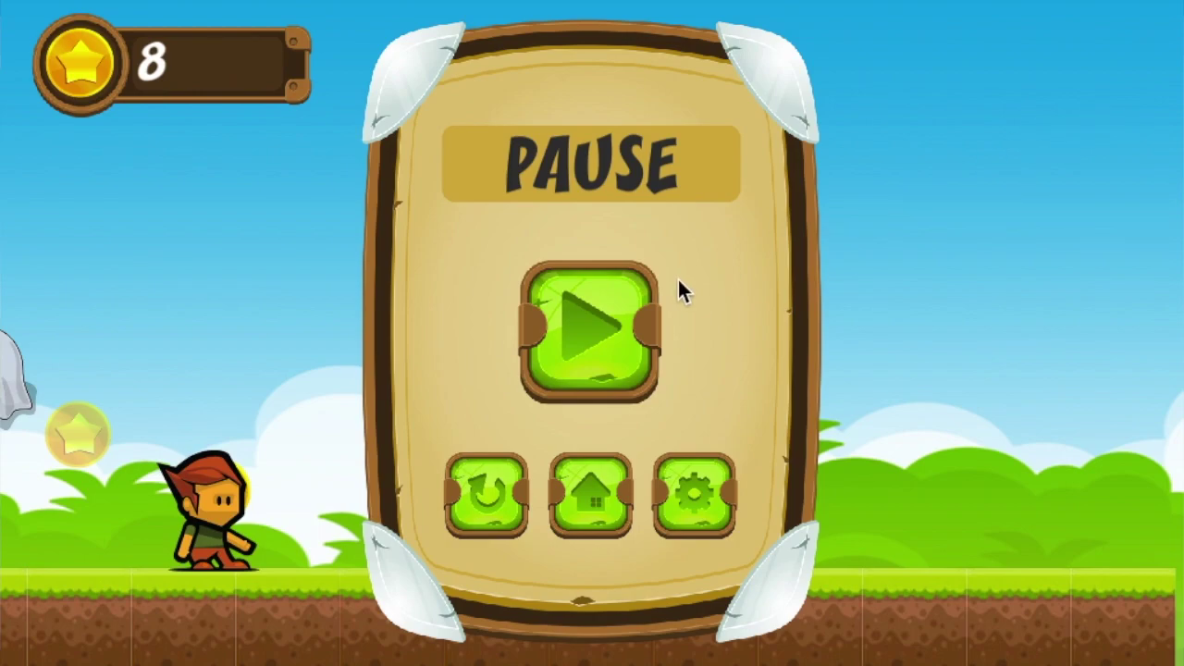
pyautogui.click(618, 333)
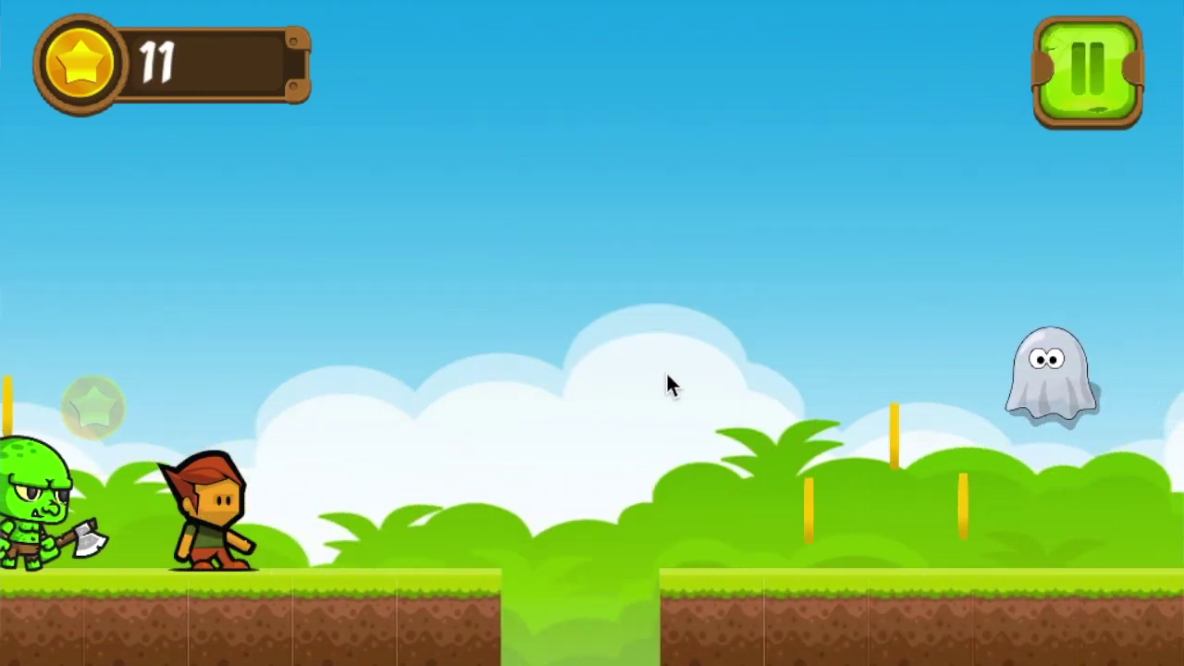
pyautogui.click(666, 379)
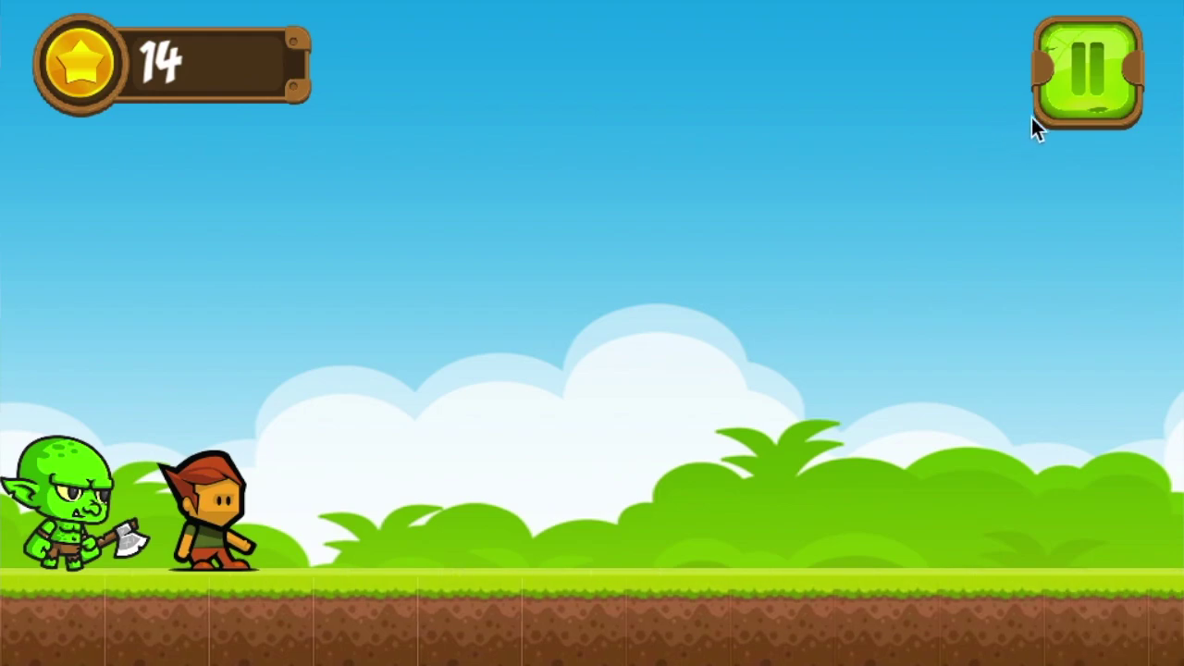
pyautogui.click(1064, 100)
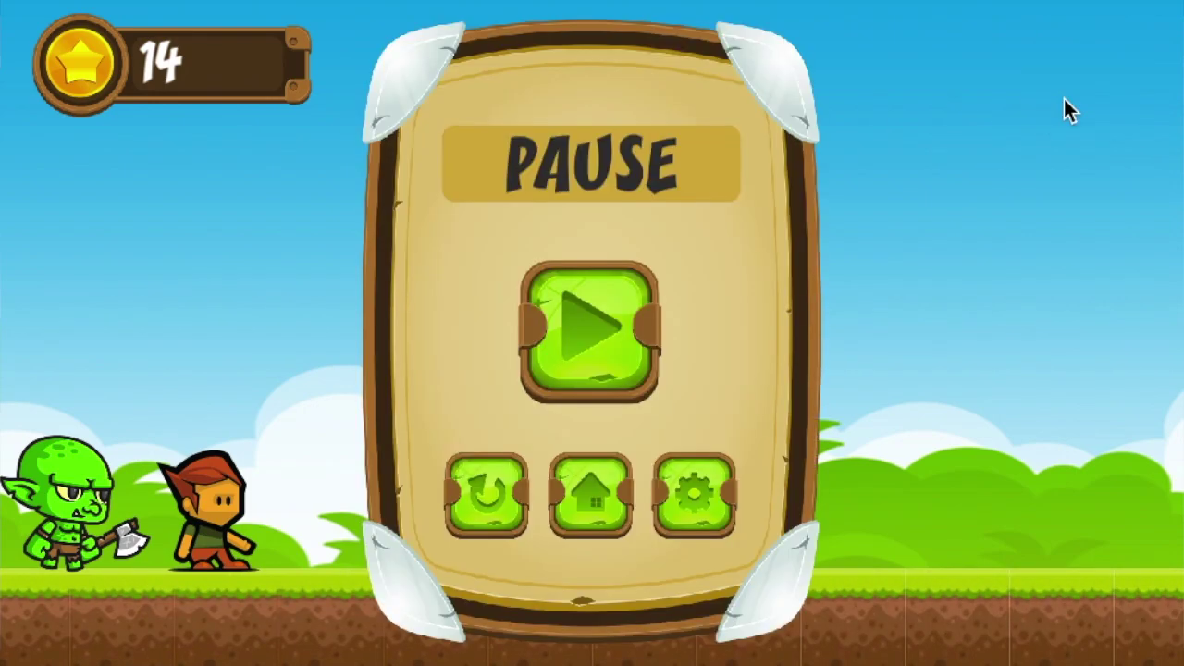
pyautogui.click(491, 487)
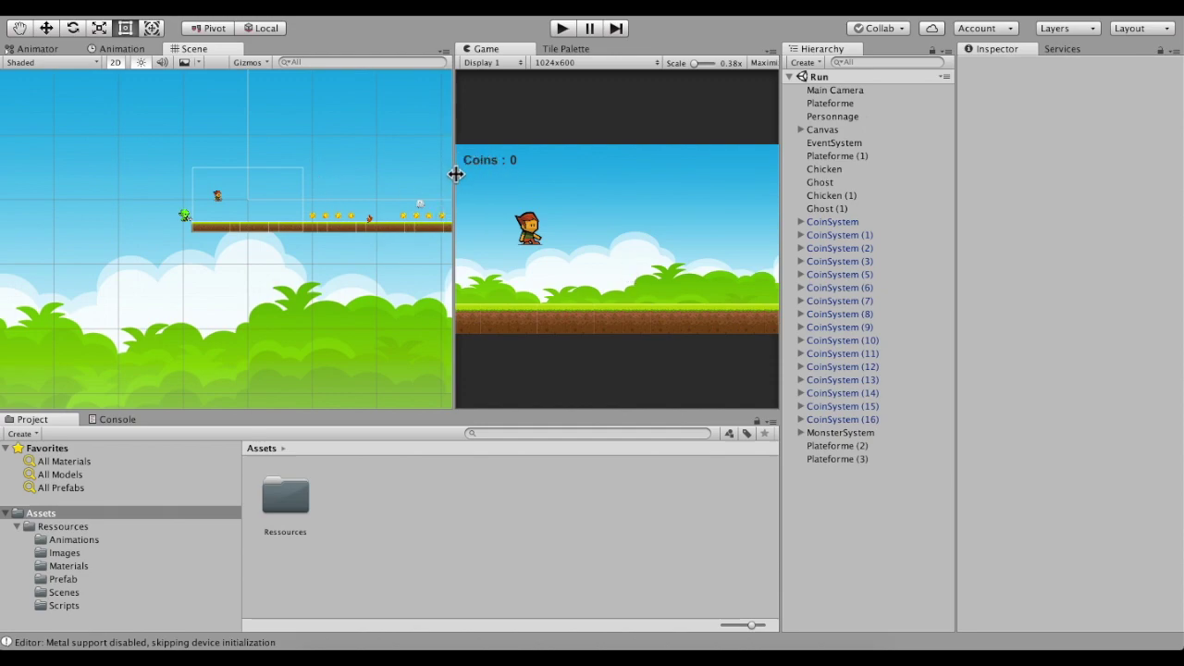
pyautogui.click(563, 29)
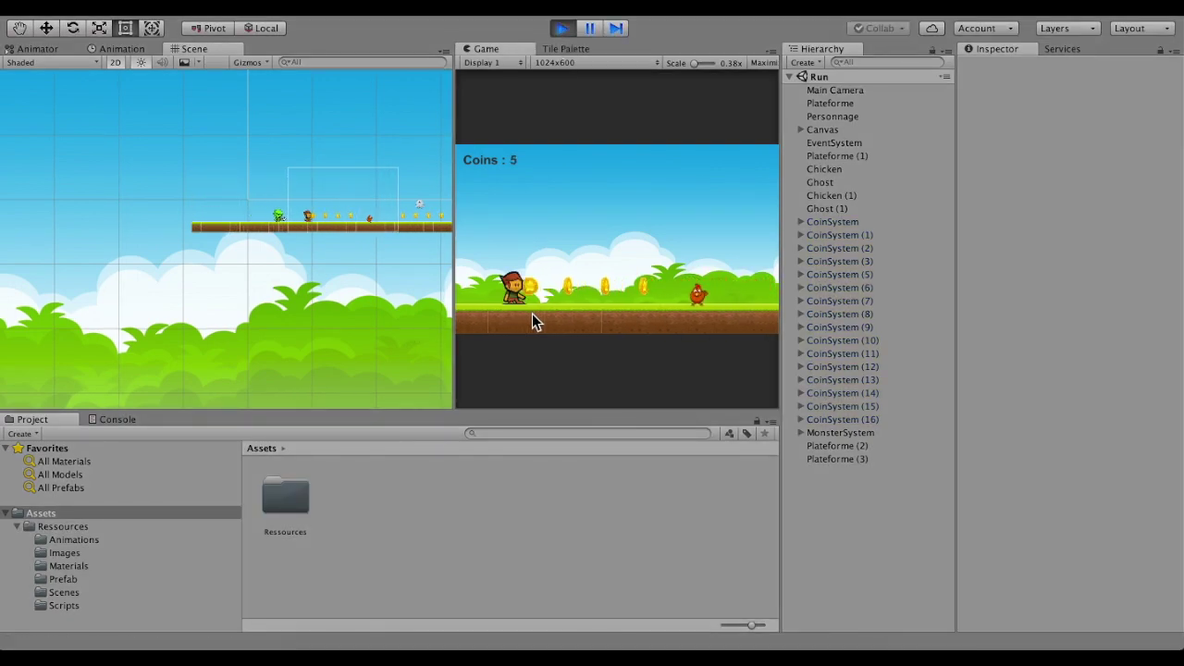
pyautogui.click(565, 28)
pyautogui.moveTo(351, 151); pyautogui.dragTo(435, 185, button='middle')
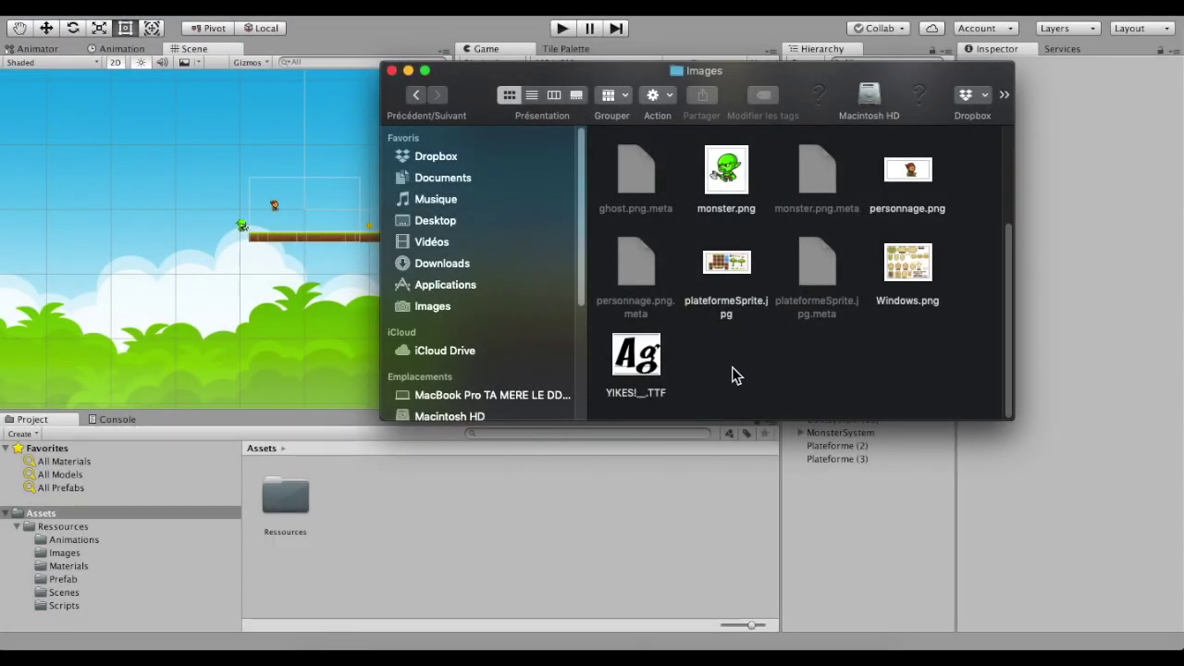
# - Open the project's Ressources/Images folder with the Finder Images window placed beside it
pyautogui.scroll(5, 733, 368)
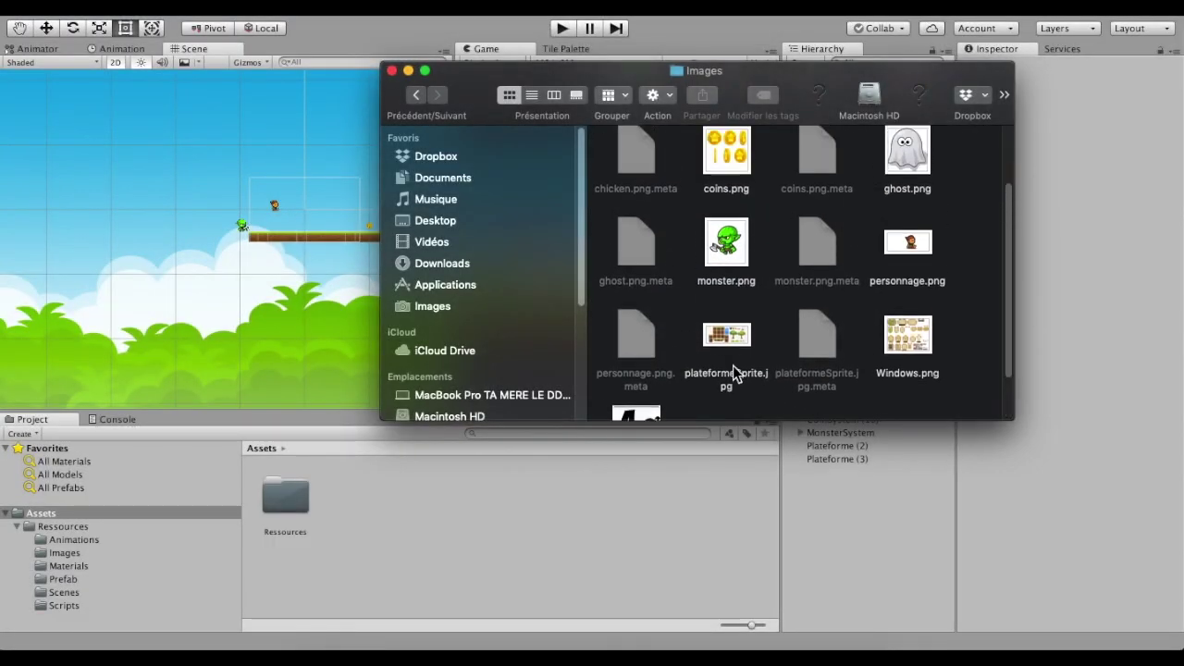
pyautogui.scroll(-3, 702, 306)
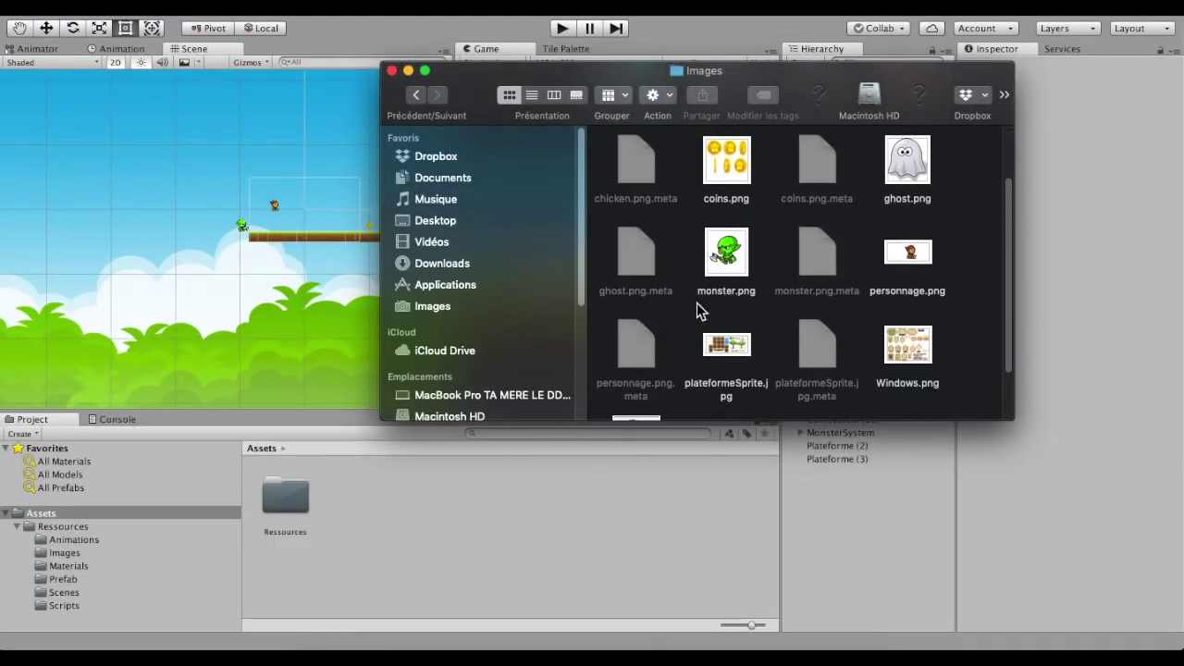
pyautogui.scroll(3, 696, 301)
pyautogui.scroll(1, 694, 291)
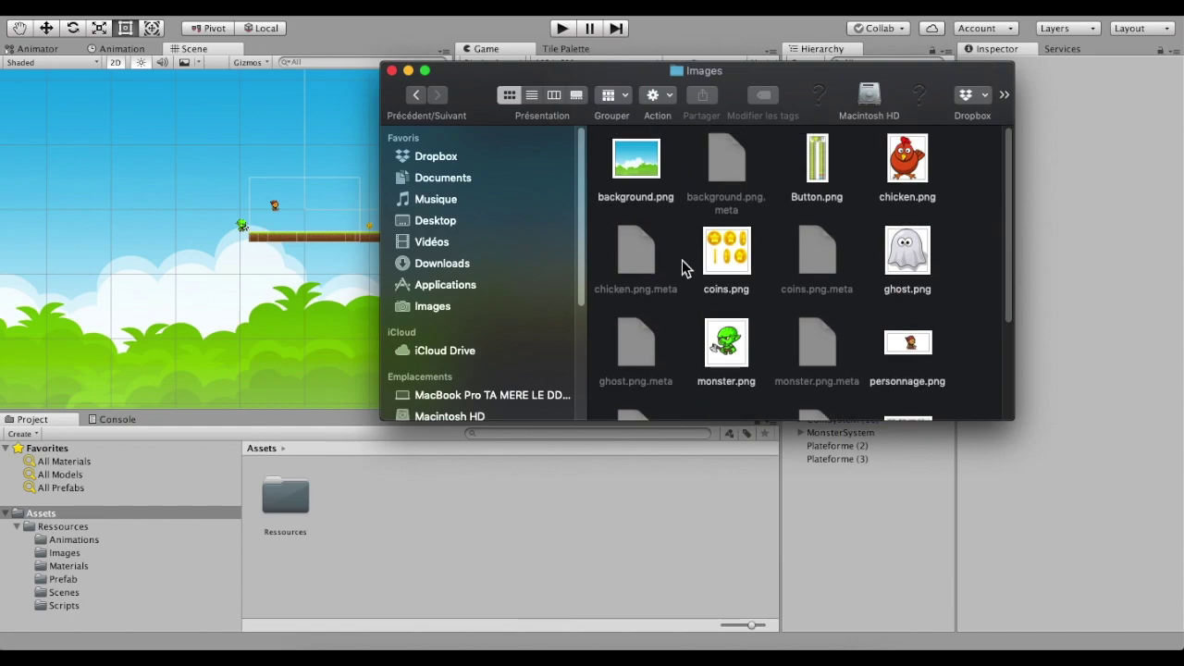
pyautogui.moveTo(628, 79); pyautogui.dragTo(492, 51)
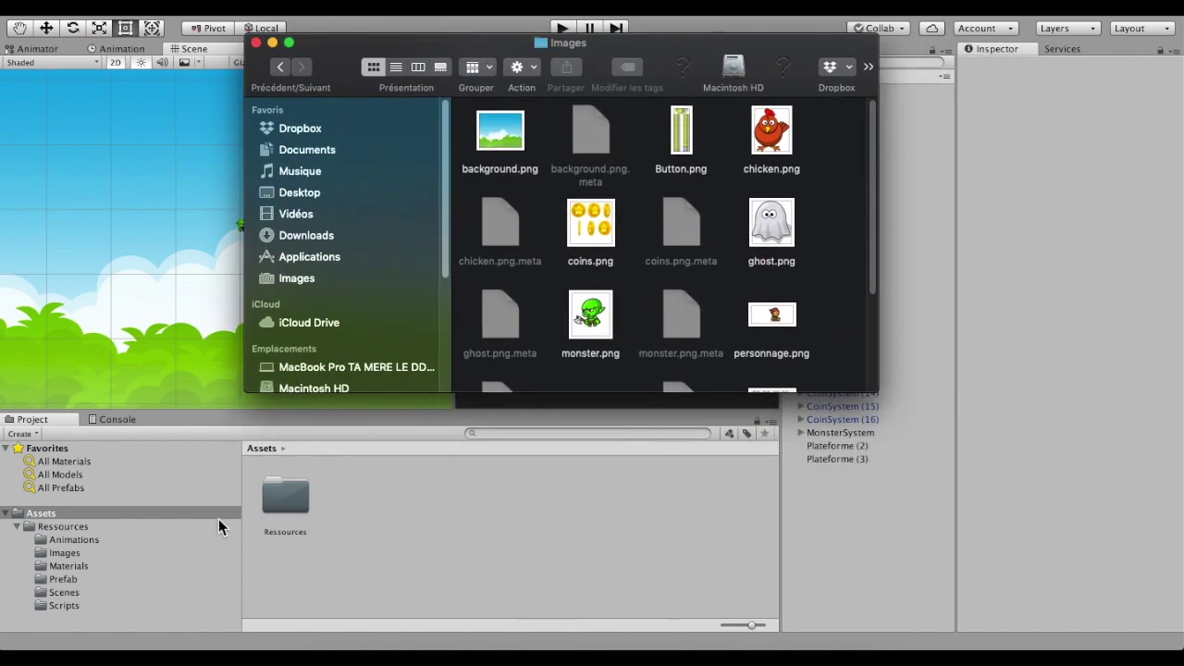
pyautogui.click(63, 556)
pyautogui.scroll(-1, 387, 555)
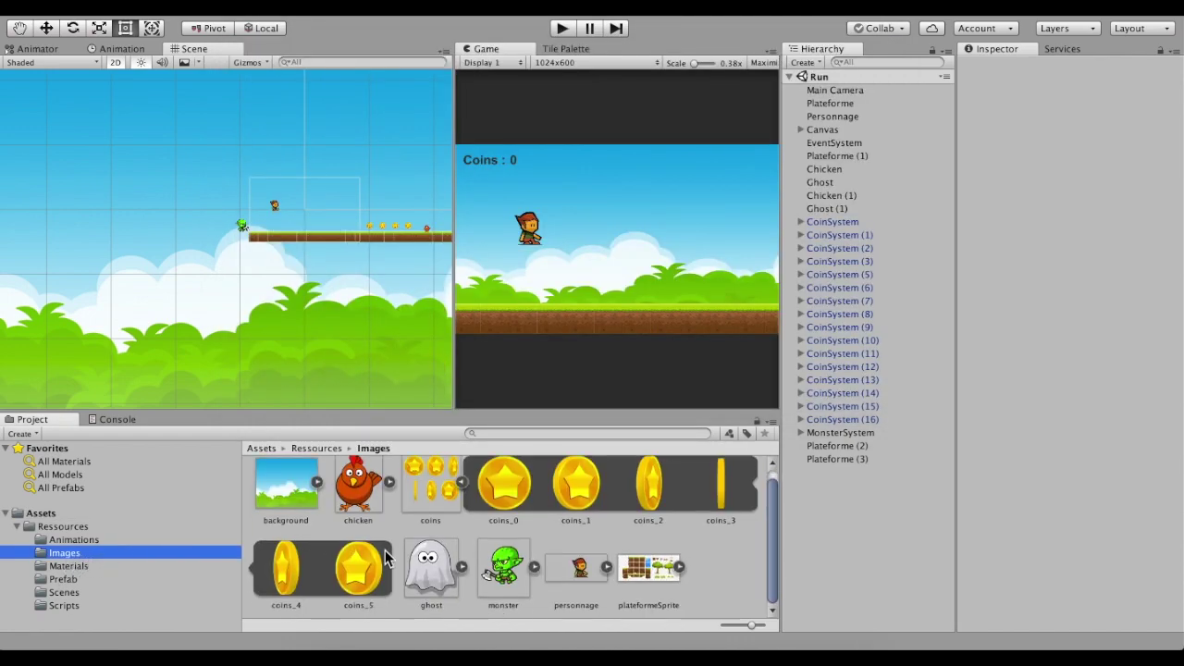
pyautogui.press('super+Tab')
# - Drag Button.png and Windows.png from Finder into the project's Images folder
pyautogui.moveTo(681, 134); pyautogui.dragTo(744, 574)
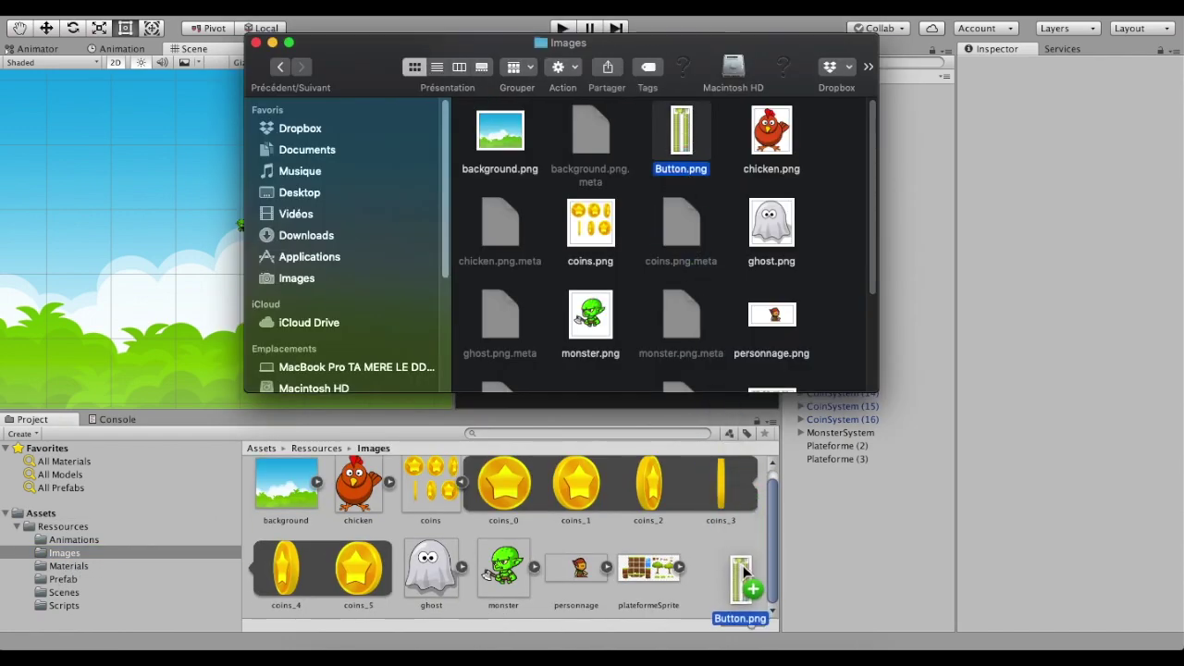
pyautogui.scroll(-5, 687, 251)
pyautogui.moveTo(771, 236)
pyautogui.mouseDown()
pyautogui.moveTo(622, 528)
pyautogui.moveTo(635, 569)
pyautogui.mouseUp()
pyautogui.click(149, 624)
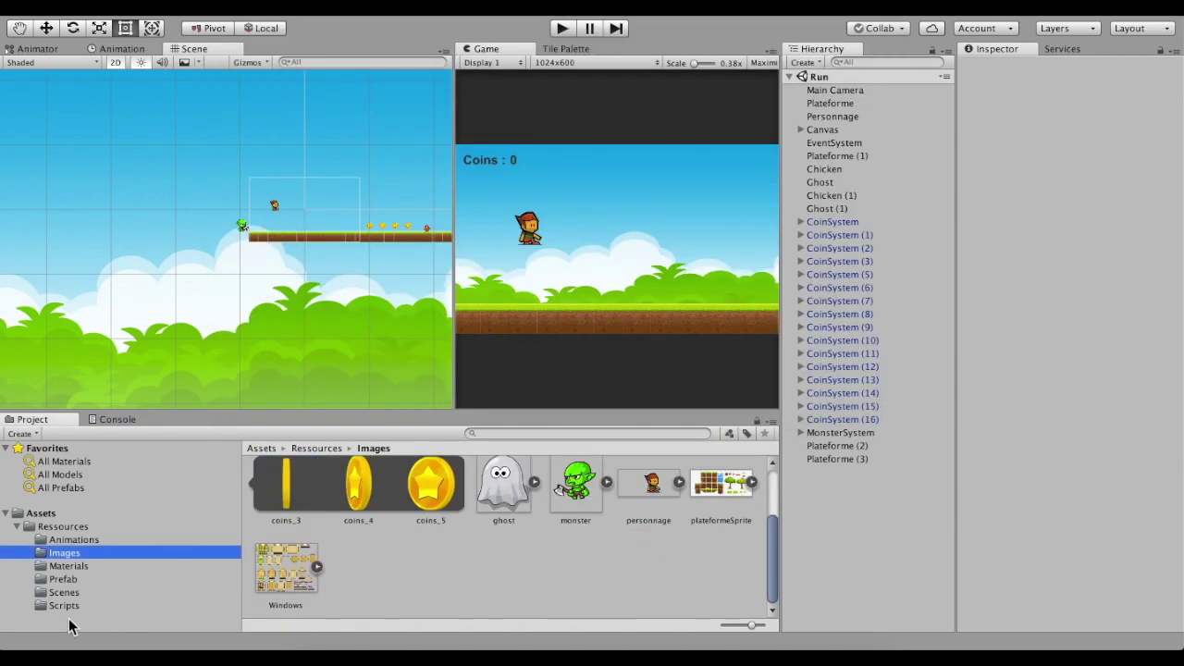
# - Create a new folder named Fonts inside Ressources
pyautogui.click(67, 529)
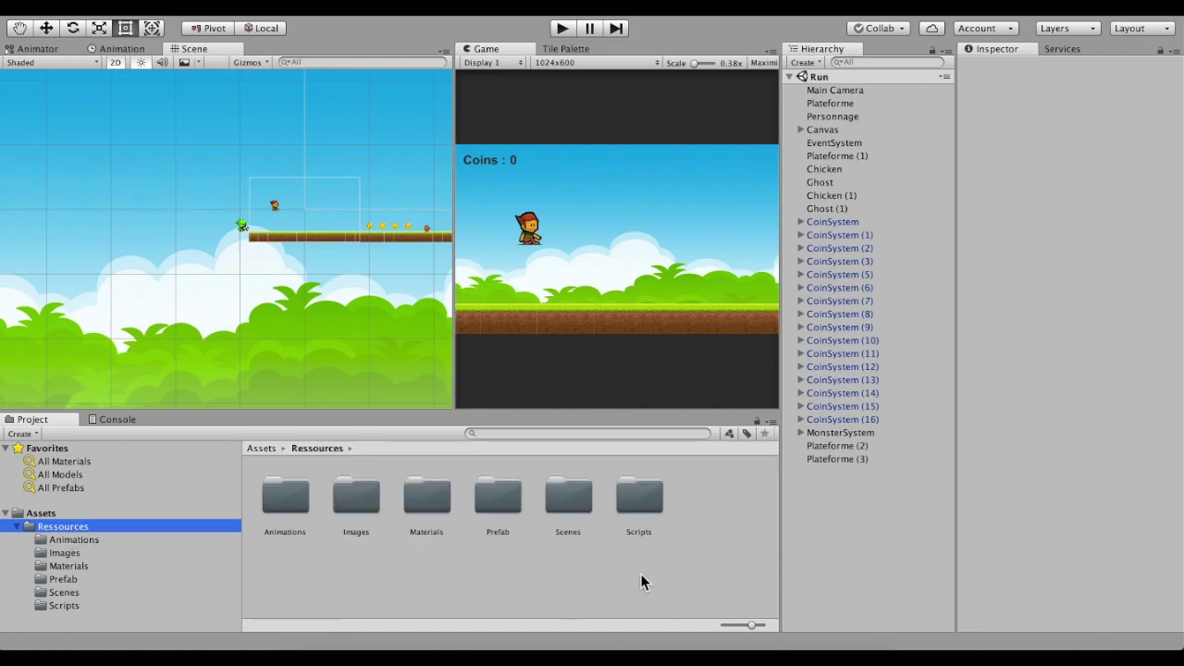
pyautogui.rightClick(659, 546)
pyautogui.moveTo(682, 345)
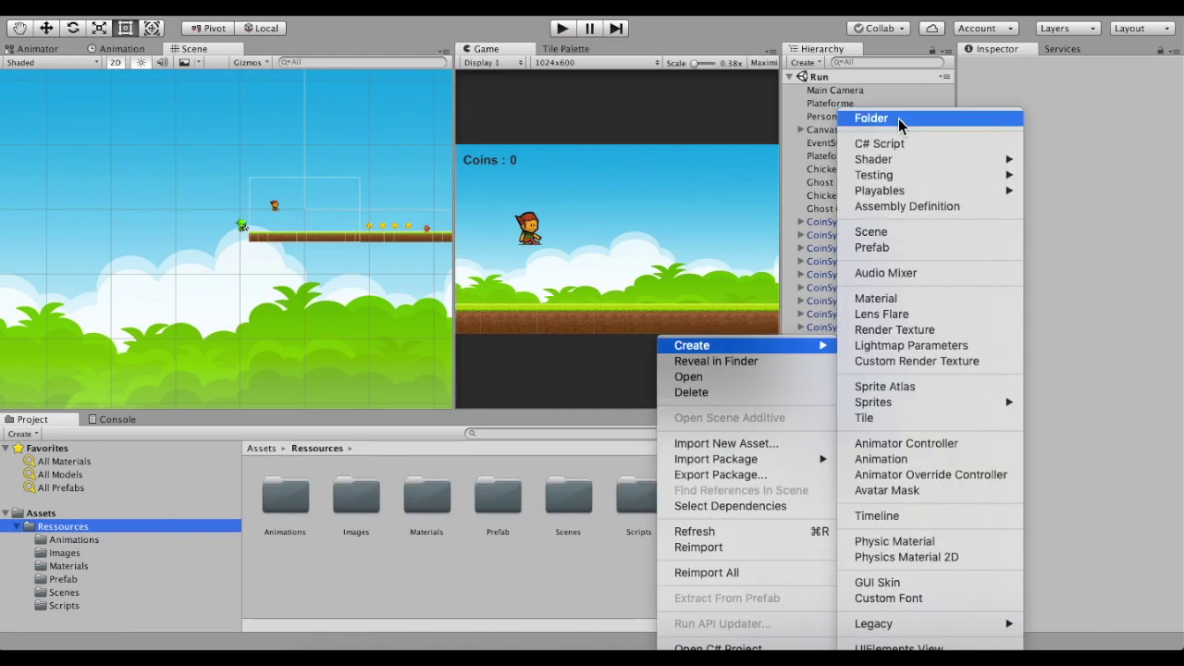
pyautogui.click(898, 119)
pyautogui.write('Fonts')
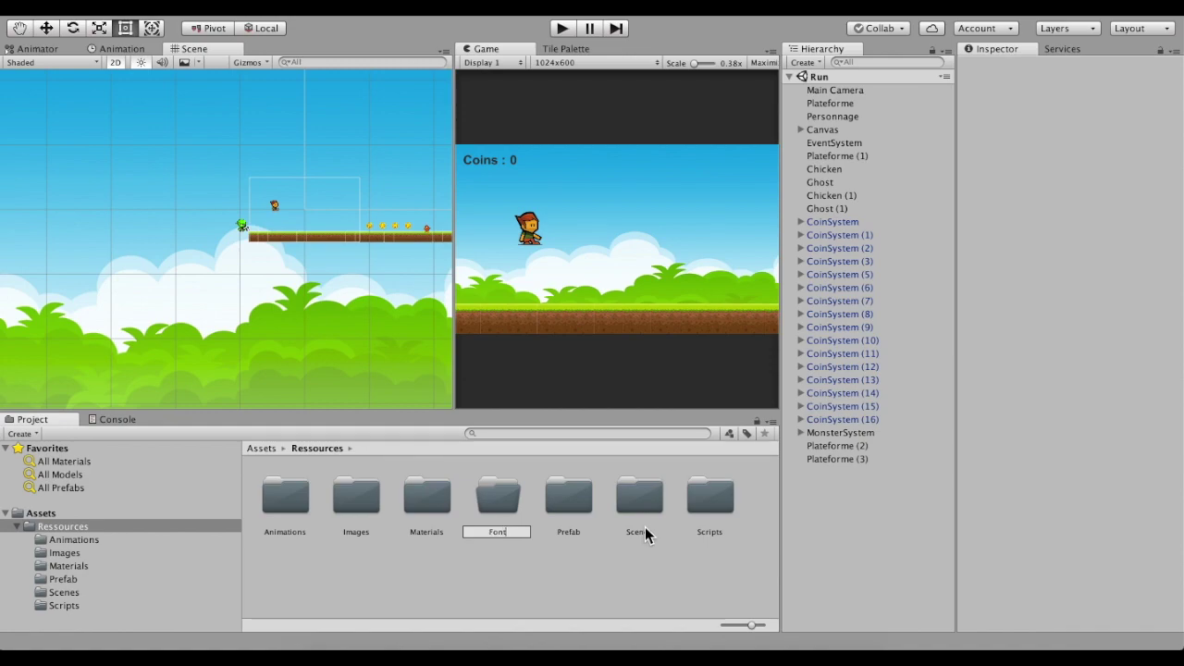
pyautogui.press('Return')
# - Drag the YIKES!_.TTF font from Finder into the Fonts folder
pyautogui.doubleClick(368, 486)
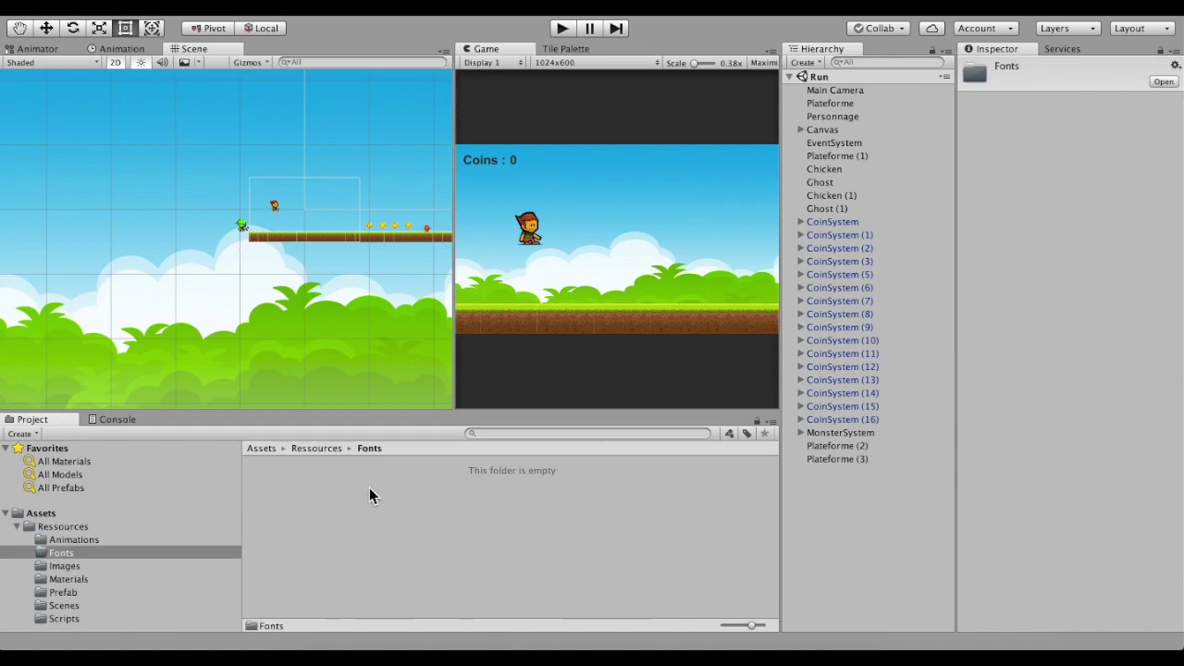
pyautogui.click(332, 659)
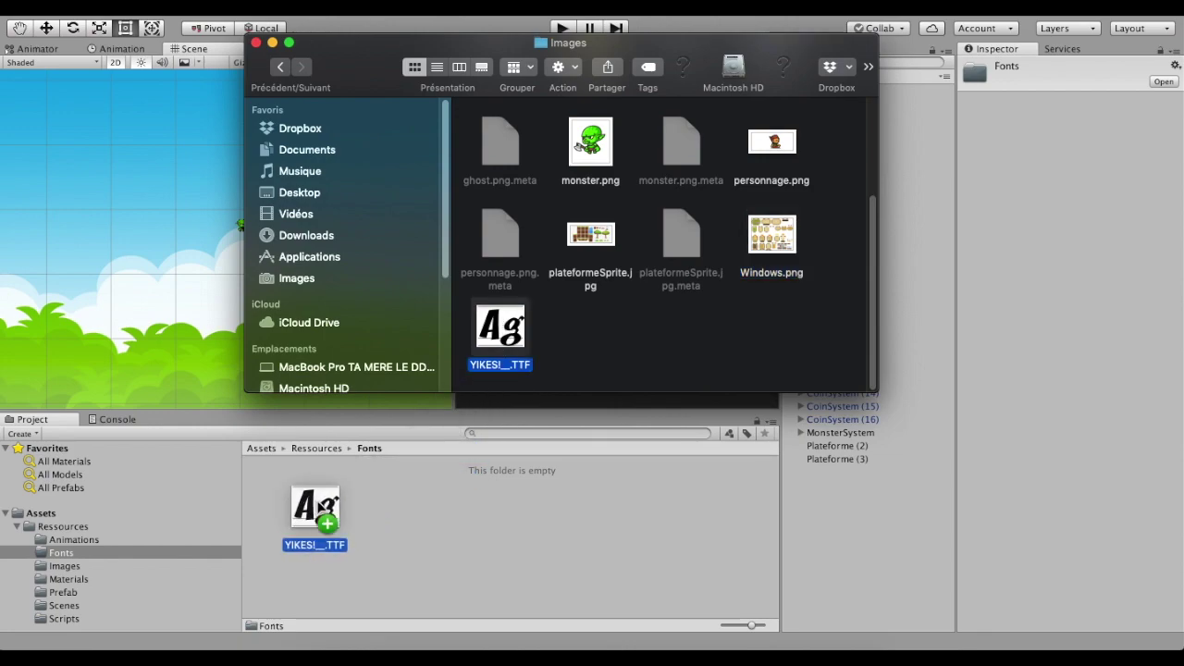
pyautogui.moveTo(504, 330); pyautogui.dragTo(318, 502)
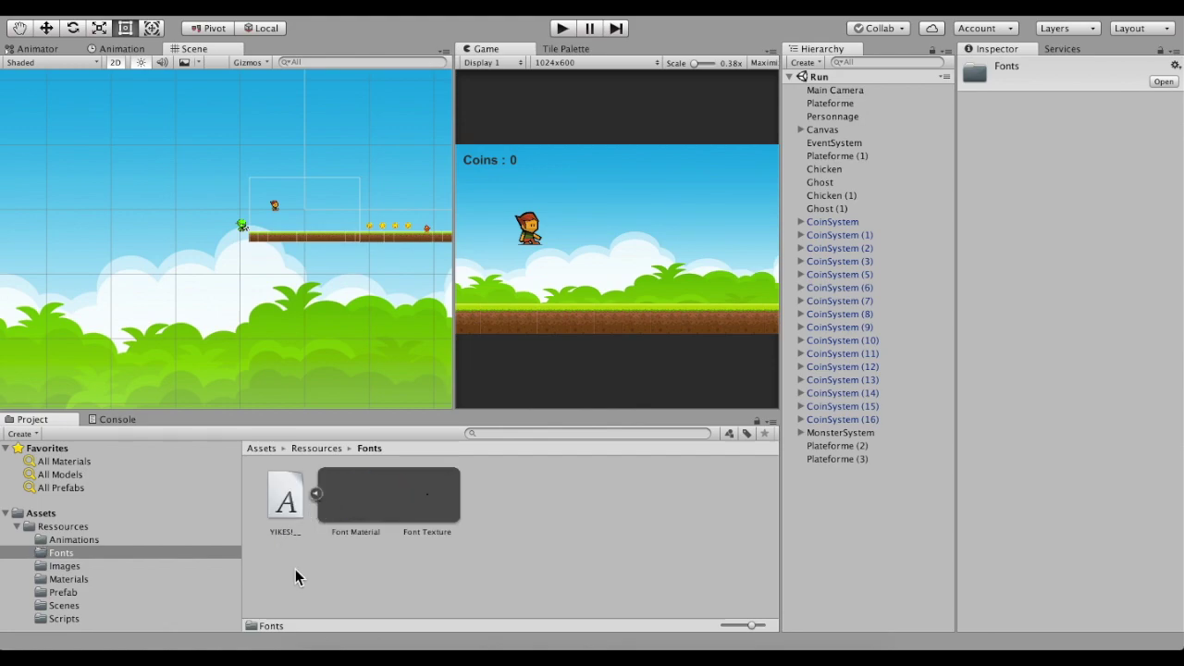
# - Assign the YIKES! font to the CoinsTxt label's Text component under Canvas
pyautogui.click(317, 495)
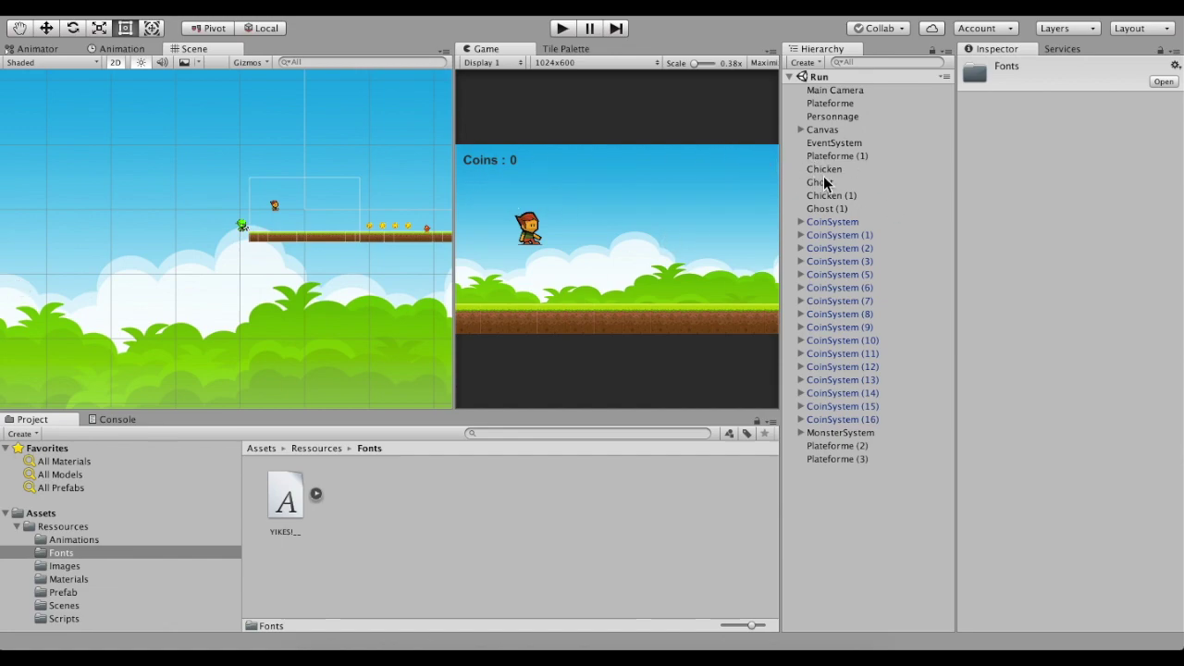
pyautogui.click(800, 130)
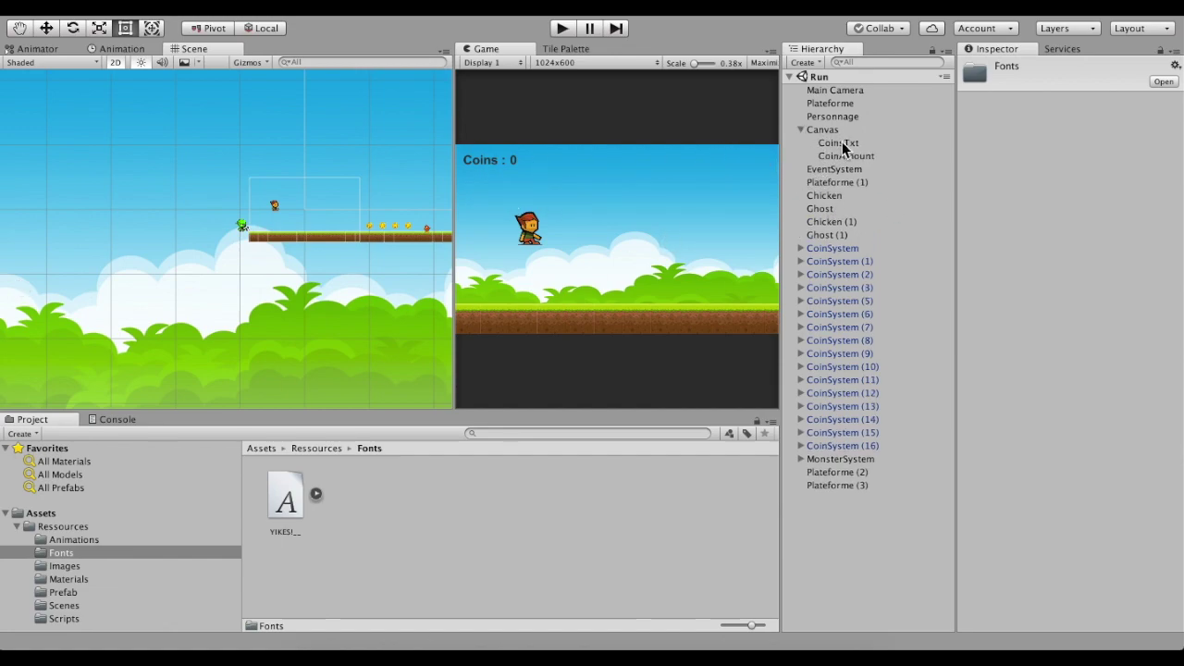
pyautogui.click(841, 143)
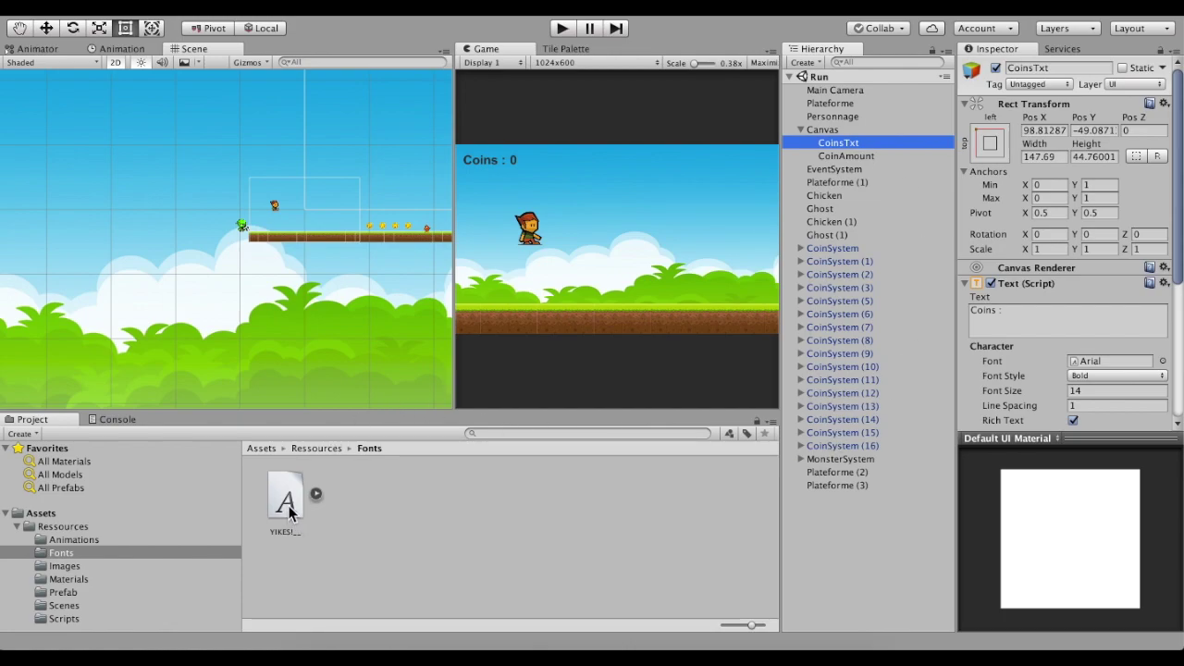
pyautogui.moveTo(287, 507); pyautogui.dragTo(1097, 367)
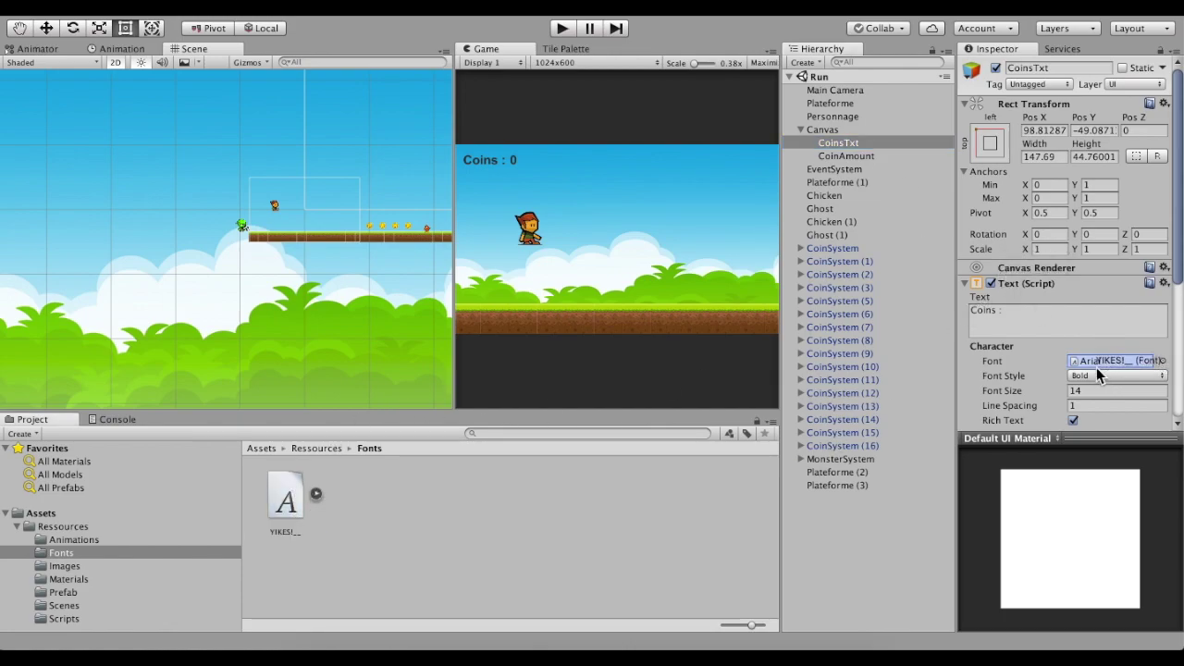
pyautogui.moveTo(1099, 372); pyautogui.dragTo(1100, 365)
# - Change the CoinsTxt label's text to 'coins:'
pyautogui.click(1070, 317)
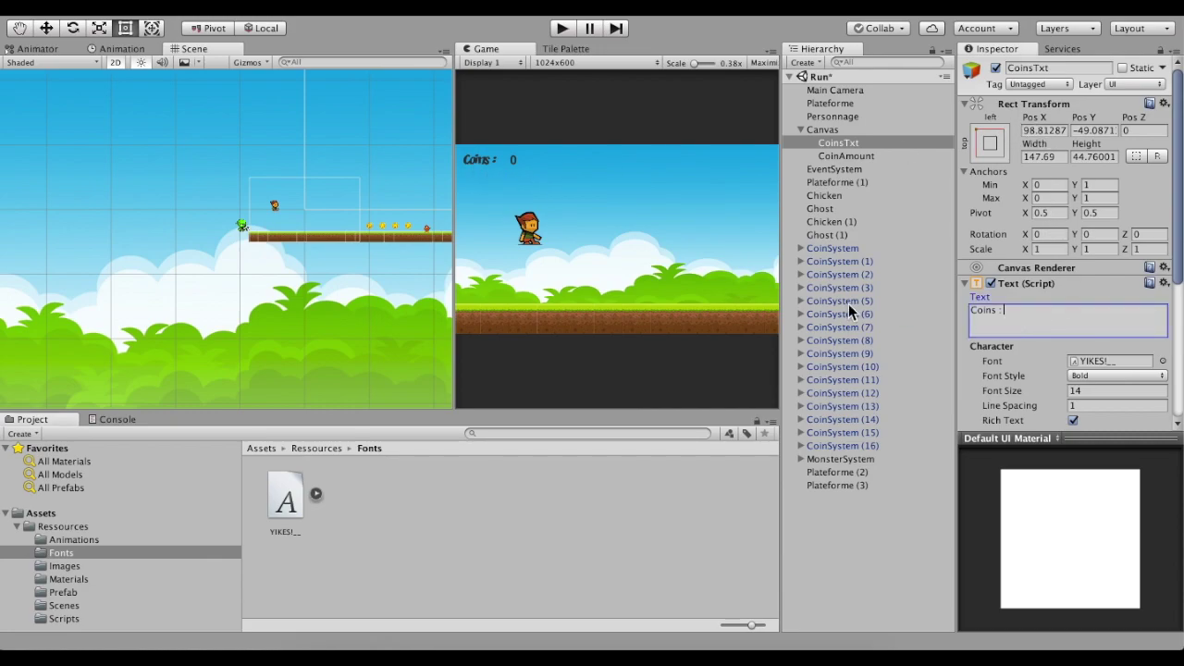
pyautogui.write('bonjour')
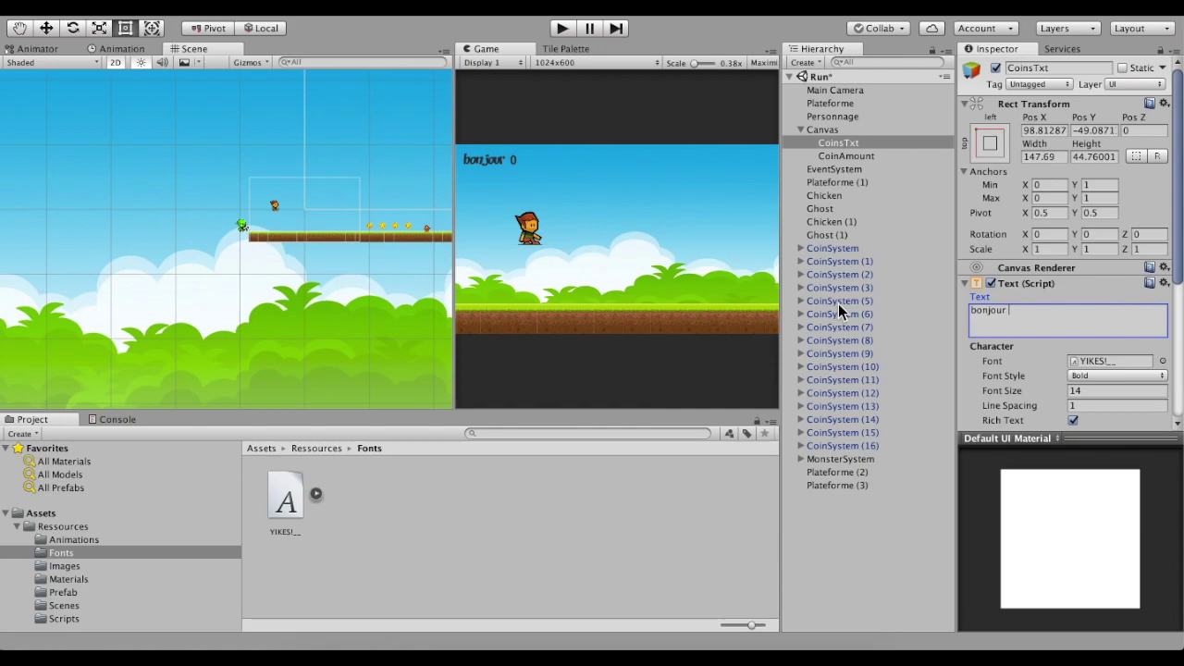
pyautogui.press('BackSpace')
pyautogui.press('BackSpace')
pyautogui.press('BackSpace')
pyautogui.press('BackSpace')
pyautogui.press('BackSpace')
pyautogui.press('BackSpace')
pyautogui.press('BackSpace')
pyautogui.press('BackSpace')
pyautogui.write('coins')
pyautogui.write(':')
pyautogui.click(410, 538)
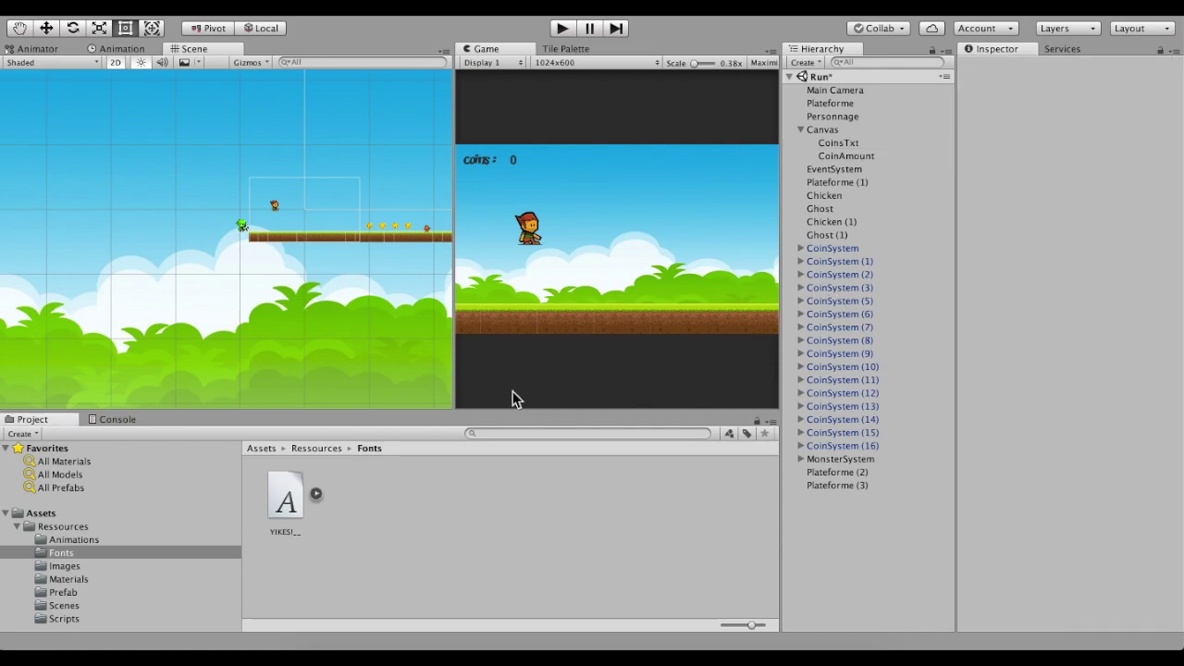
# - Set the Canvas Render Mode to Screen Space - Camera with Main Camera as Render Camera
pyautogui.click(89, 543)
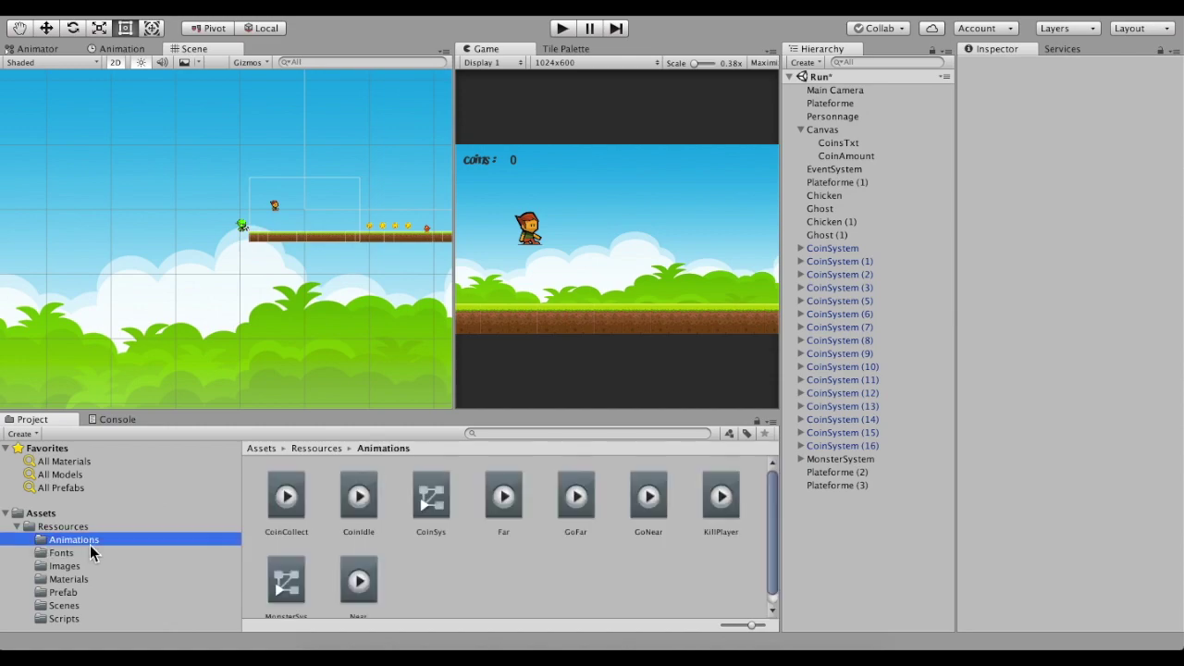
pyautogui.click(102, 525)
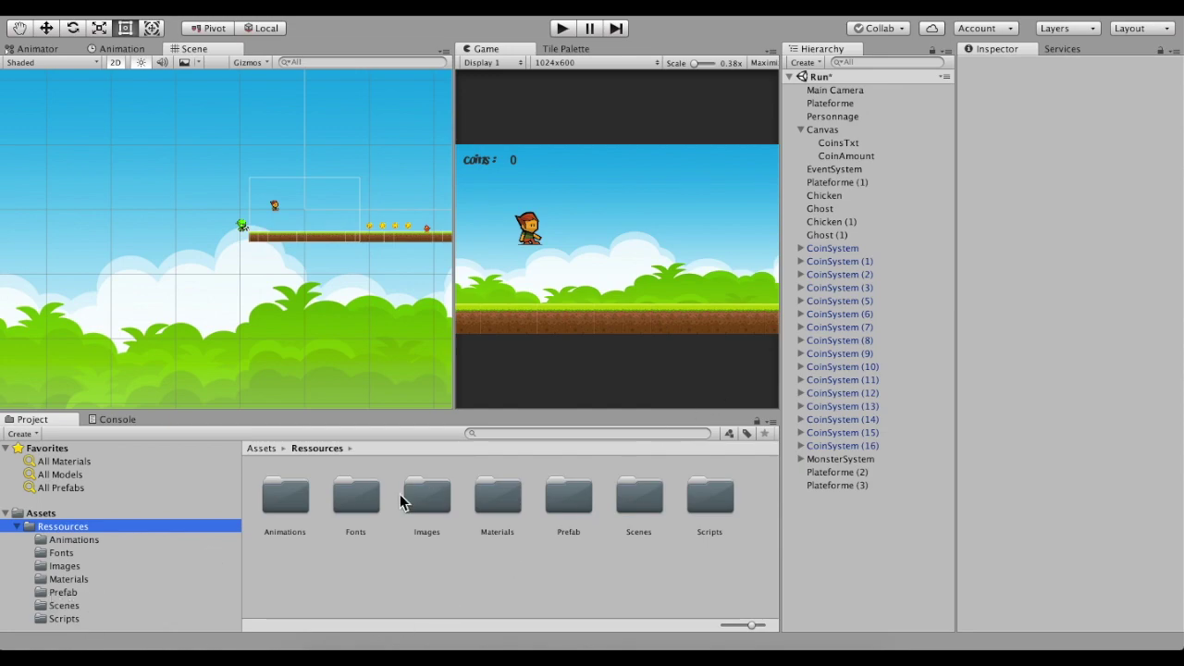
pyautogui.click(830, 134)
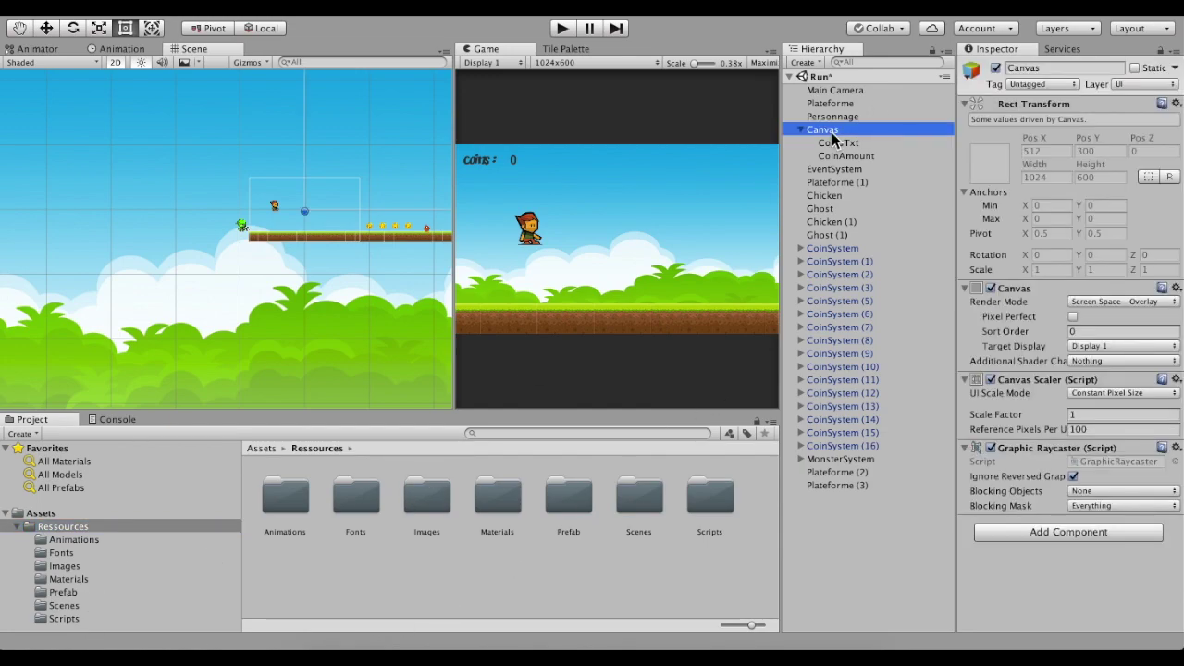
pyautogui.click(1081, 302)
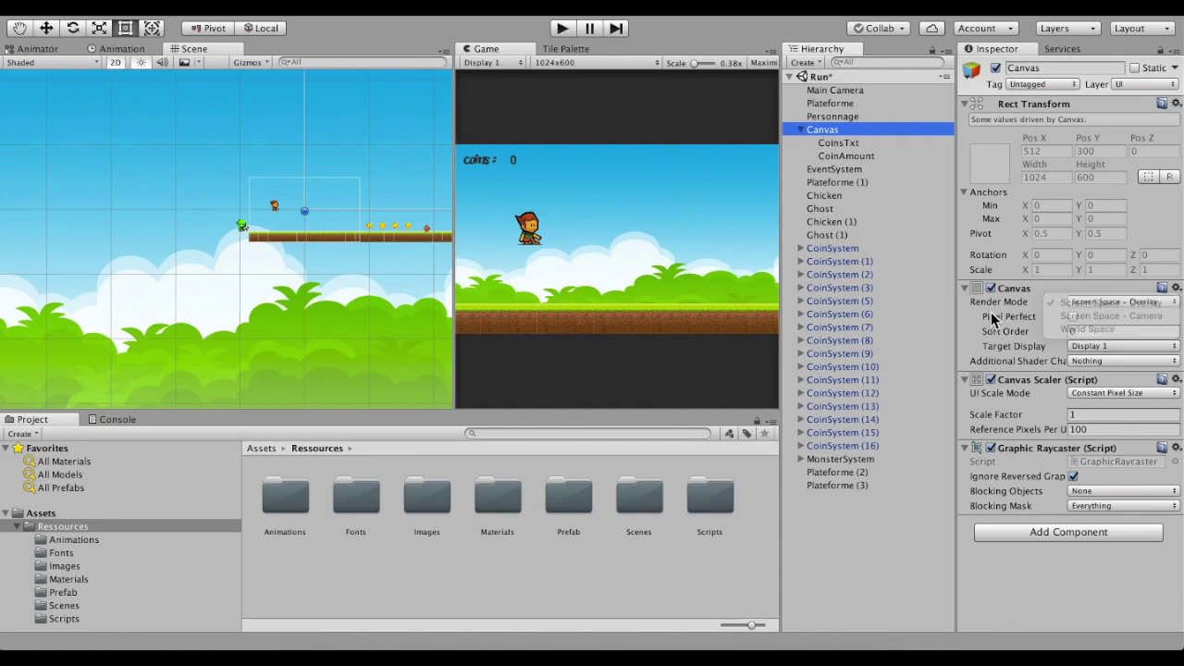
pyautogui.click(1011, 306)
pyautogui.click(1076, 301)
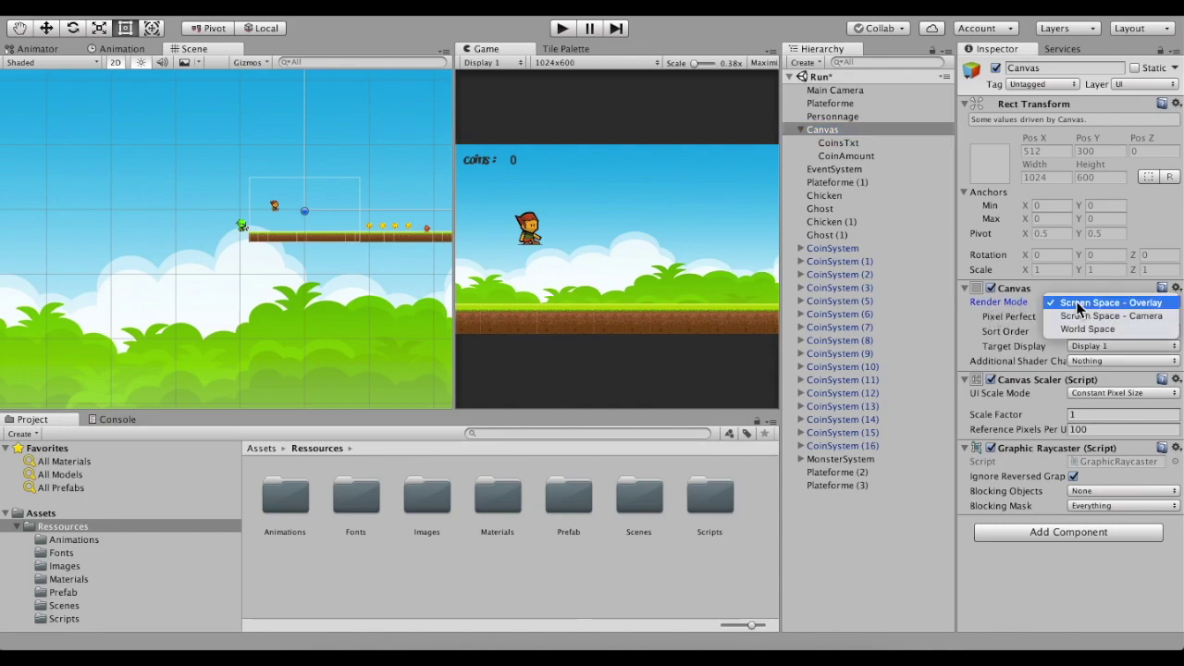
pyautogui.click(1143, 319)
pyautogui.moveTo(832, 89)
pyautogui.mouseDown()
pyautogui.moveTo(945, 168)
pyautogui.moveTo(1099, 327)
pyautogui.mouseUp()
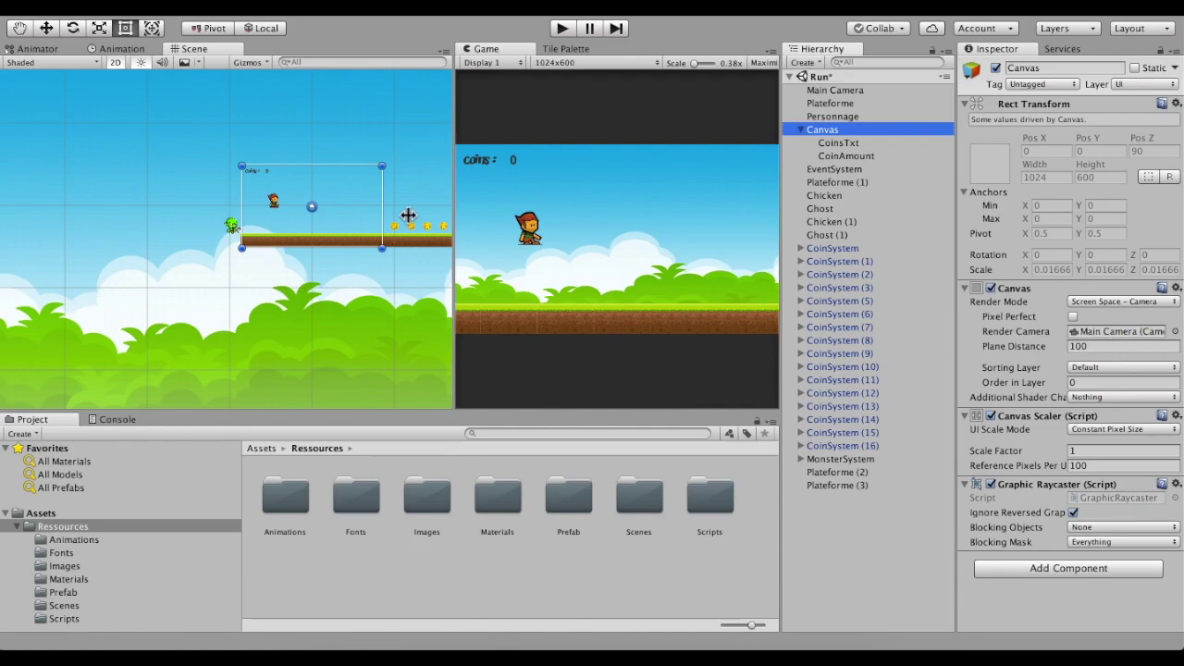
# - Playtest the game to check the restyled coins counter, then stop
pyautogui.scroll(8, 275, 177)
pyautogui.moveTo(249, 185); pyautogui.dragTo(129, 143, button='middle')
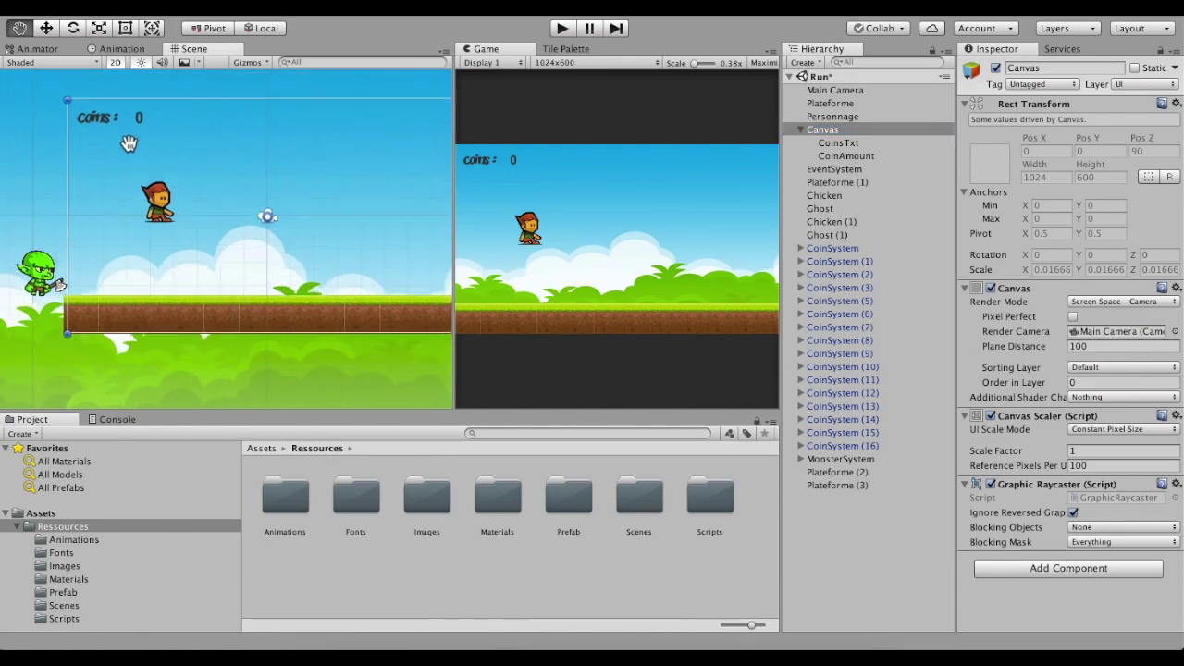
pyautogui.scroll(-5, 185, 139)
pyautogui.scroll(-5, 236, 131)
pyautogui.scroll(-3, 258, 120)
pyautogui.moveTo(175, 194)
pyautogui.mouseDown(button='middle')
pyautogui.moveTo(126, 219)
pyautogui.moveTo(104, 291)
pyautogui.mouseUp(button='middle')
pyautogui.scroll(-3, 121, 207)
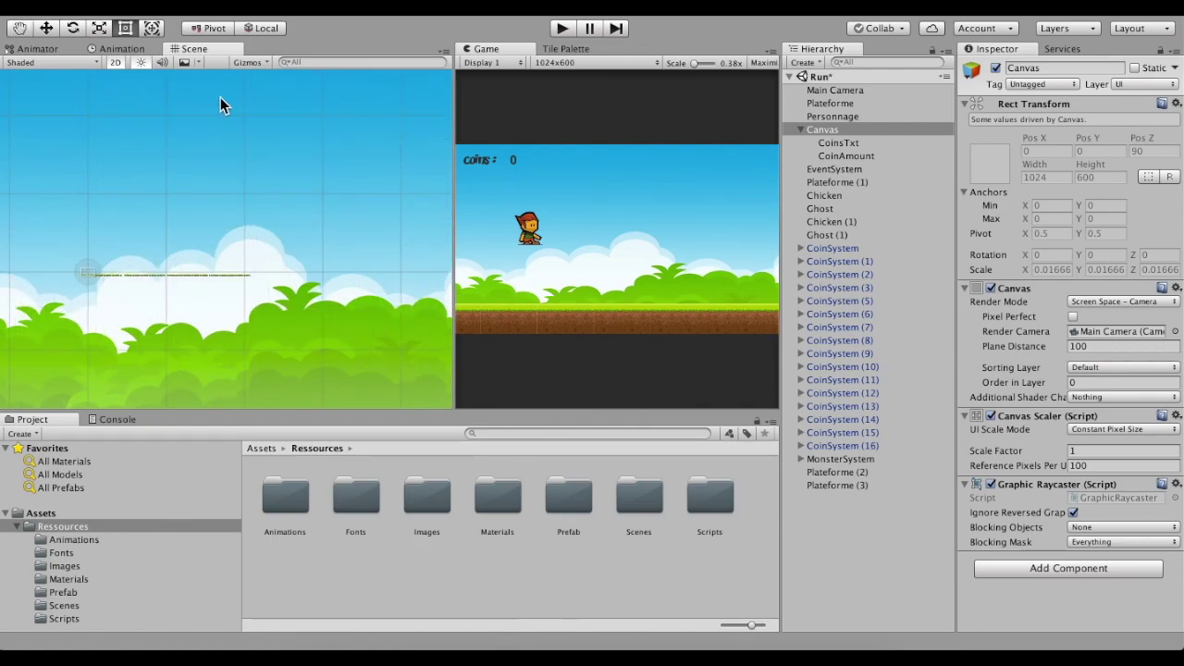
pyautogui.scroll(3, 107, 273)
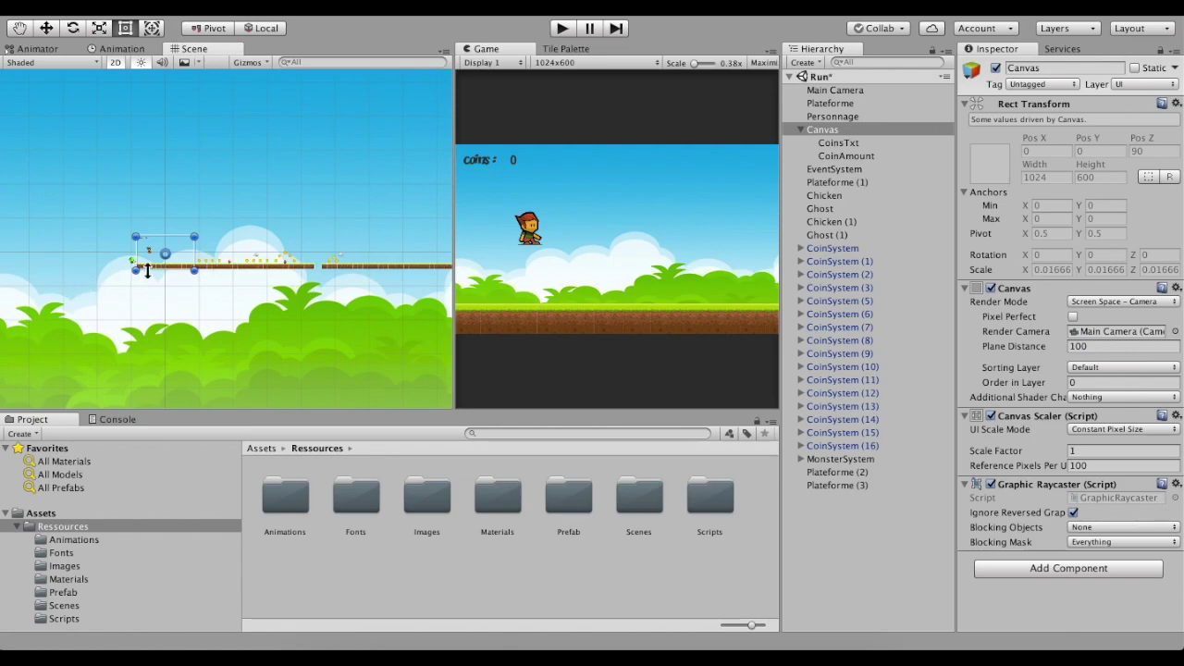
pyautogui.scroll(3, 115, 250)
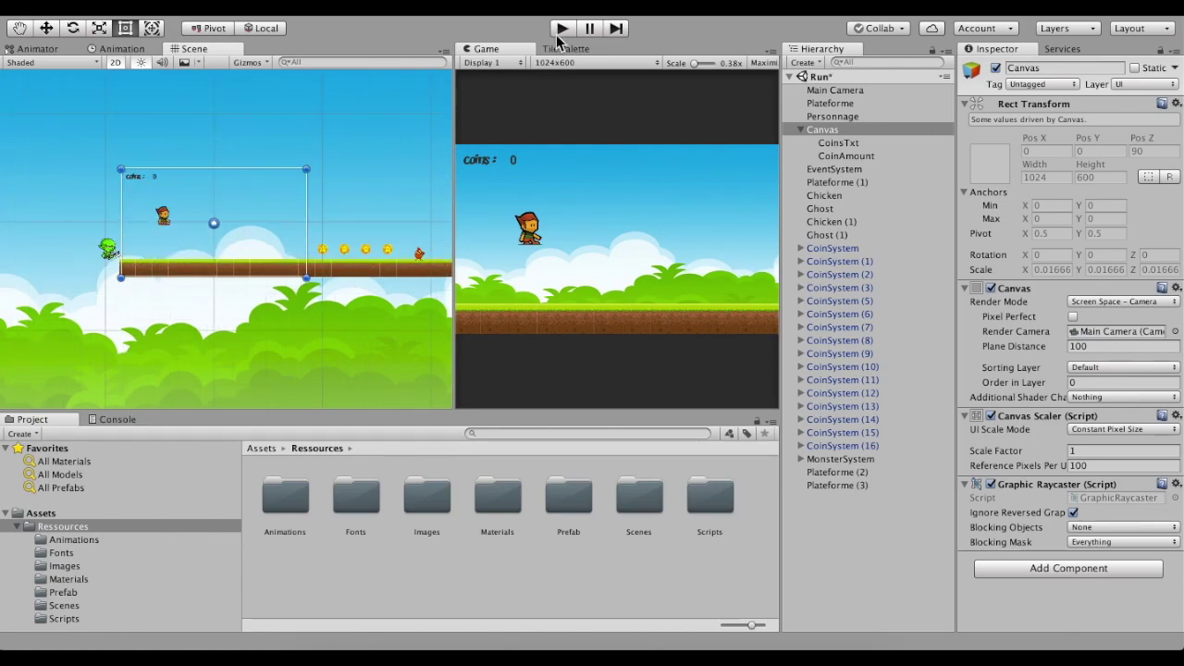
pyautogui.click(562, 27)
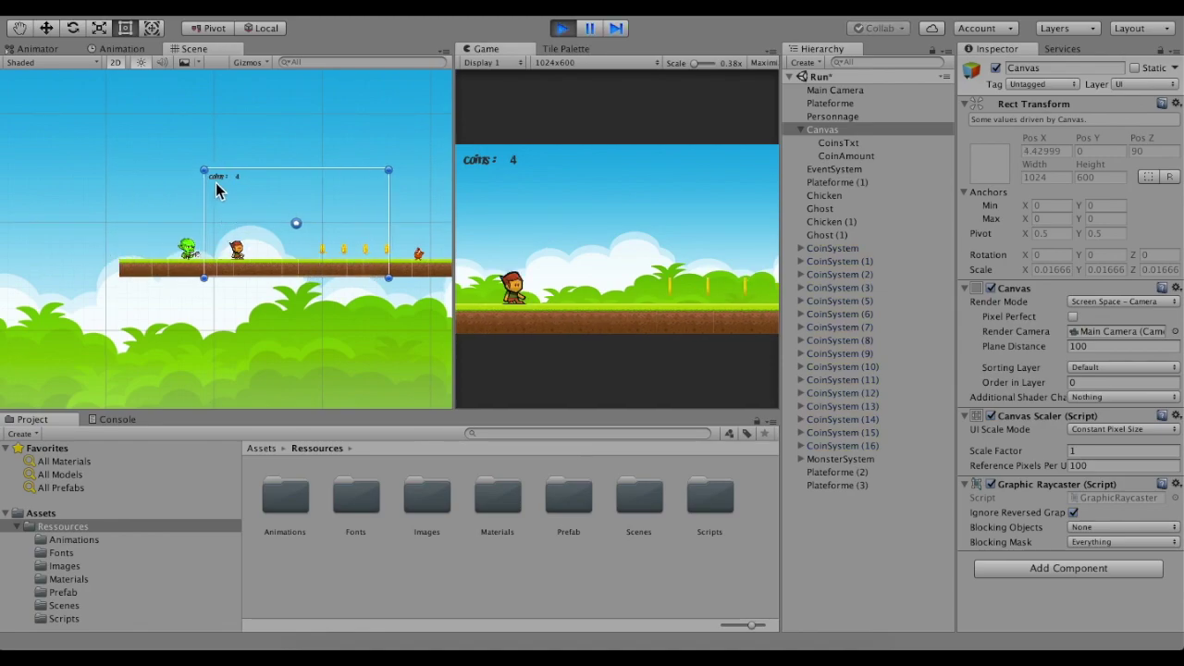
pyautogui.click(561, 28)
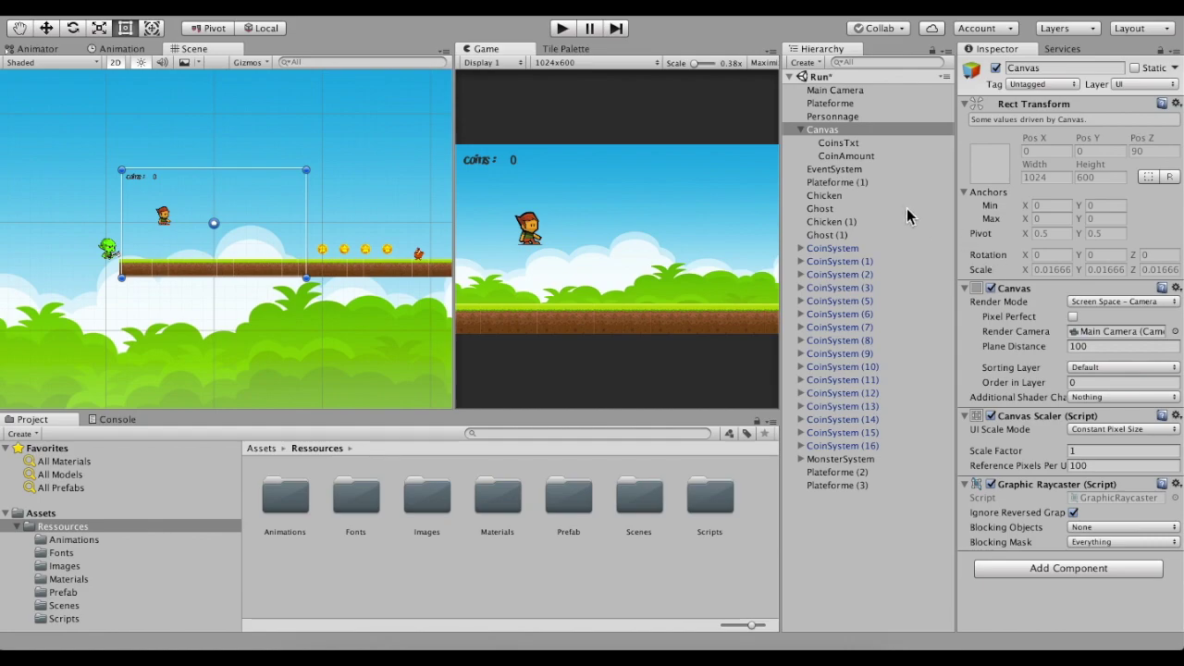
pyautogui.click(375, 594)
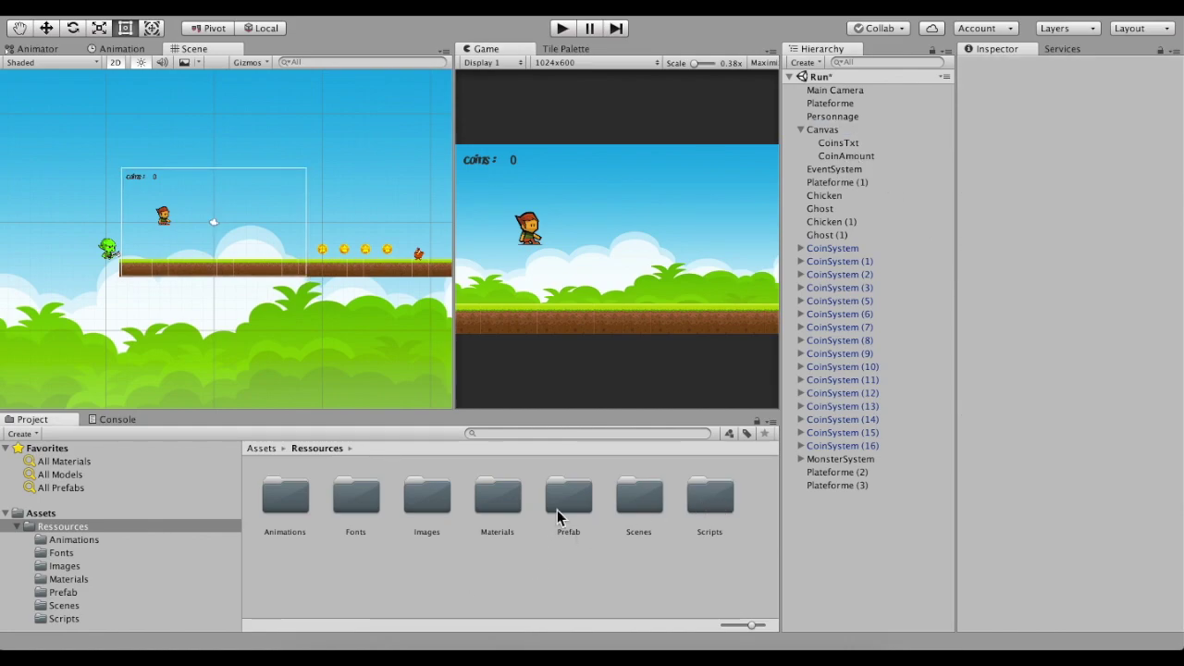
# - Select the Windows sprite sheet in Images and set its Sprite Mode to Multiple
pyautogui.doubleClick(437, 504)
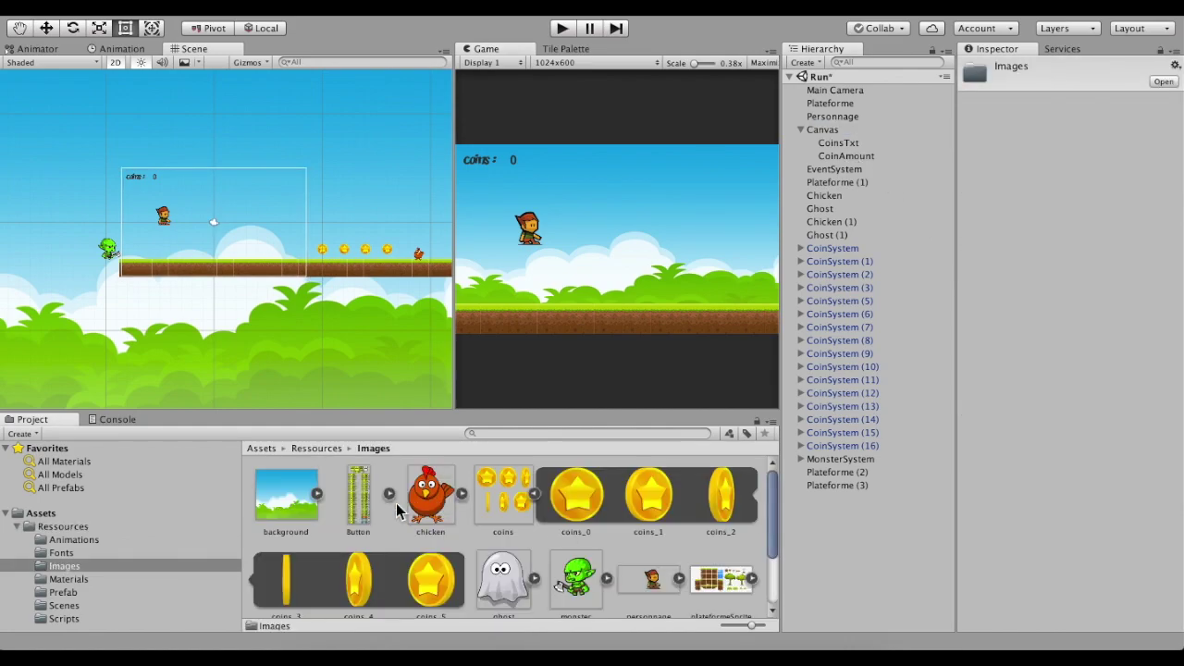
pyautogui.scroll(-3, 380, 510)
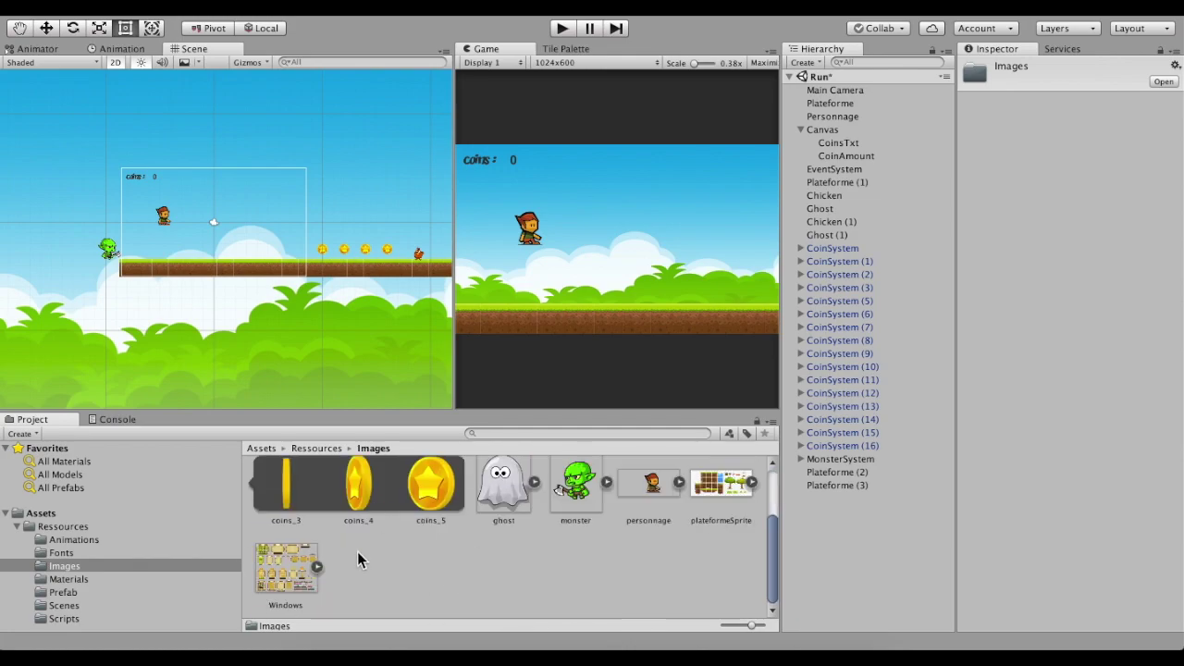
pyautogui.click(290, 590)
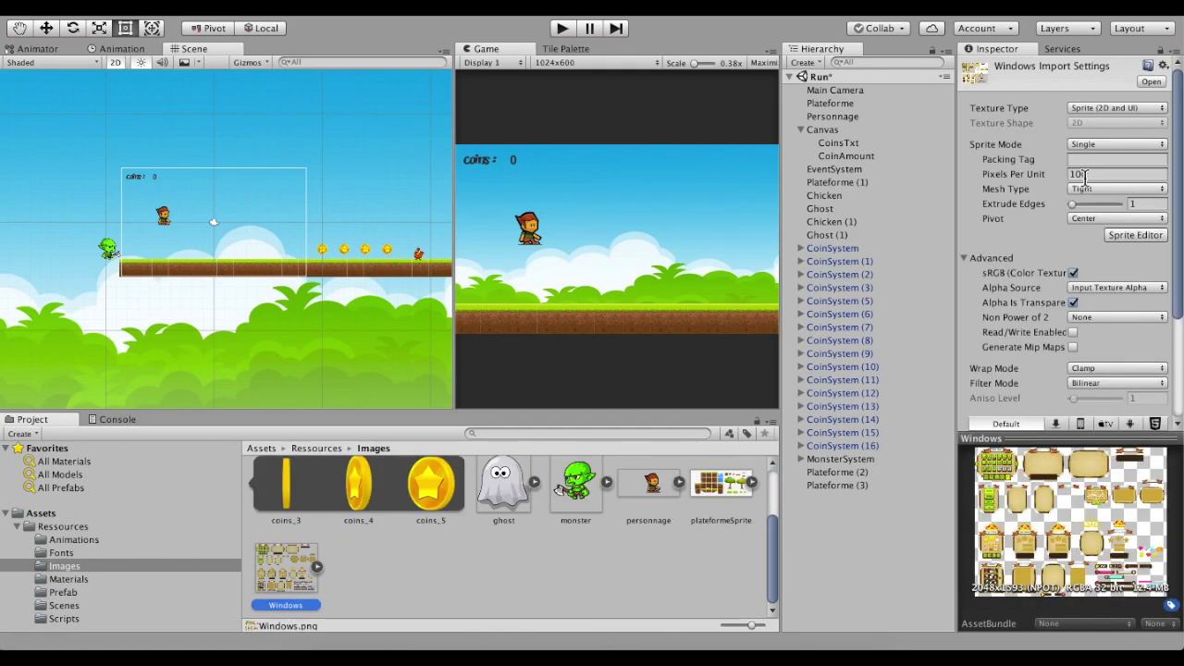
pyautogui.click(1110, 145)
pyautogui.click(1101, 159)
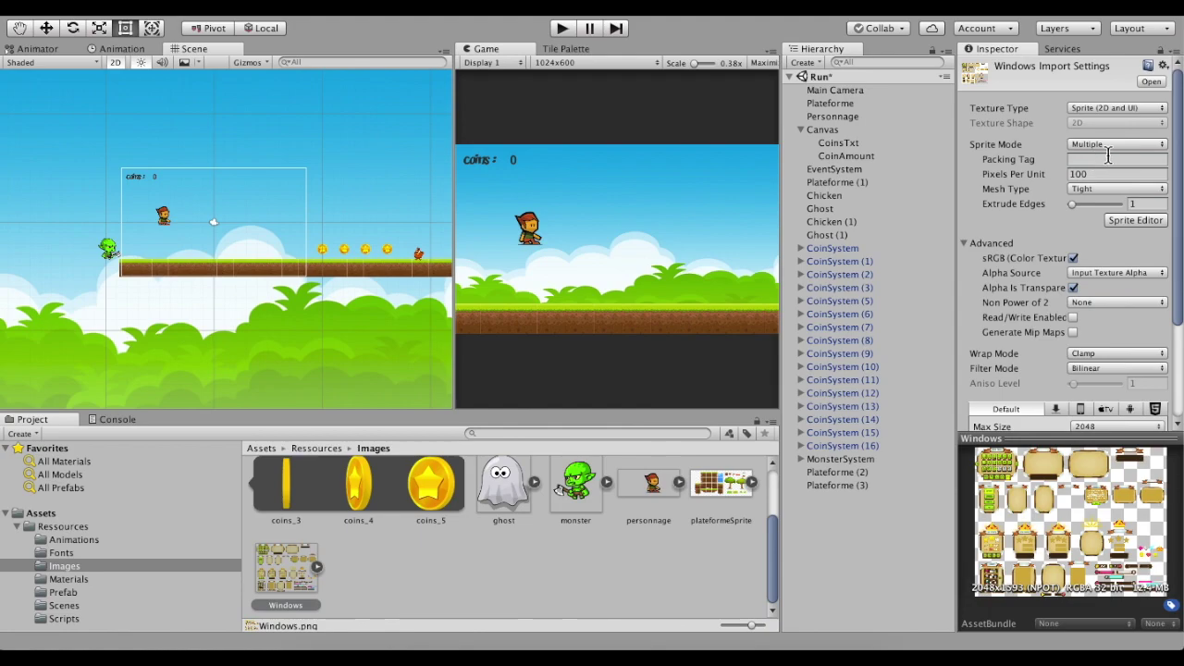
# - Give Windows Bilinear resizing, Point filtering and None compression, keeping max size 2048
pyautogui.scroll(-5, 1123, 258)
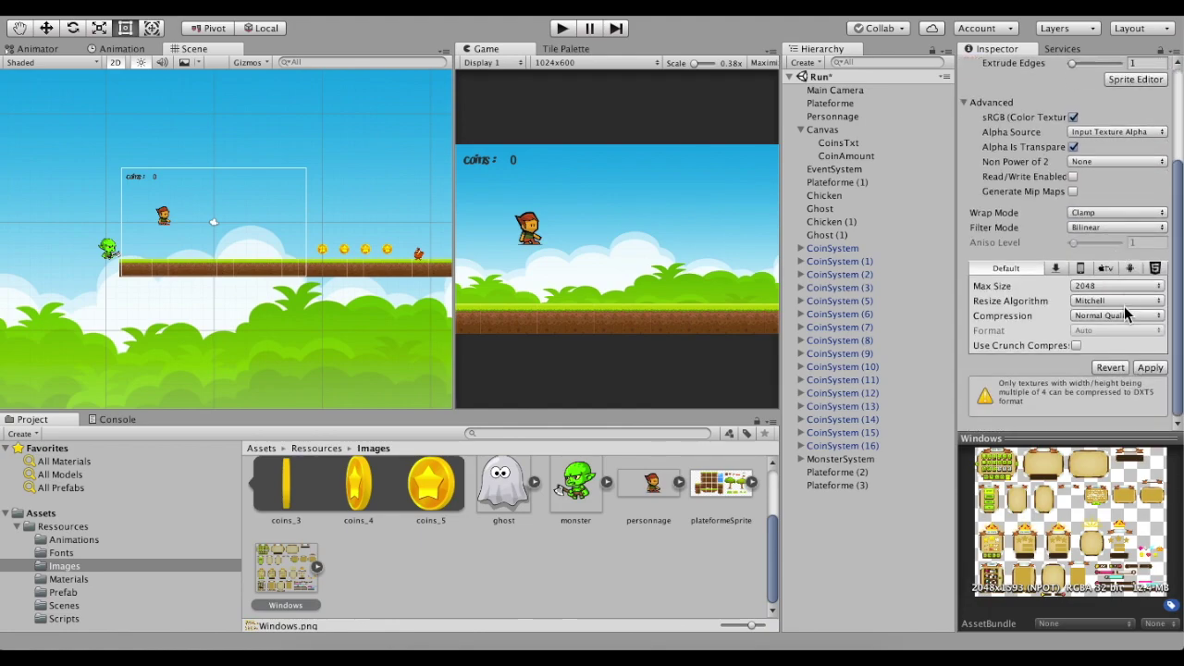
pyautogui.click(1122, 317)
pyautogui.click(1117, 333)
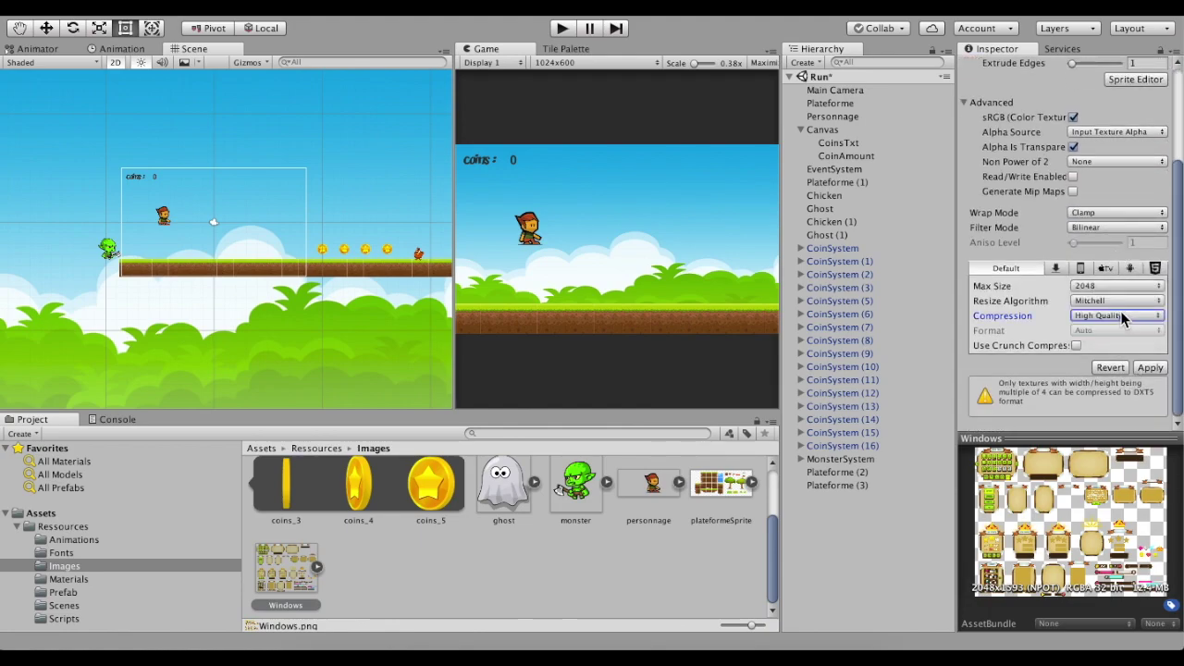
pyautogui.click(1120, 302)
pyautogui.click(1102, 316)
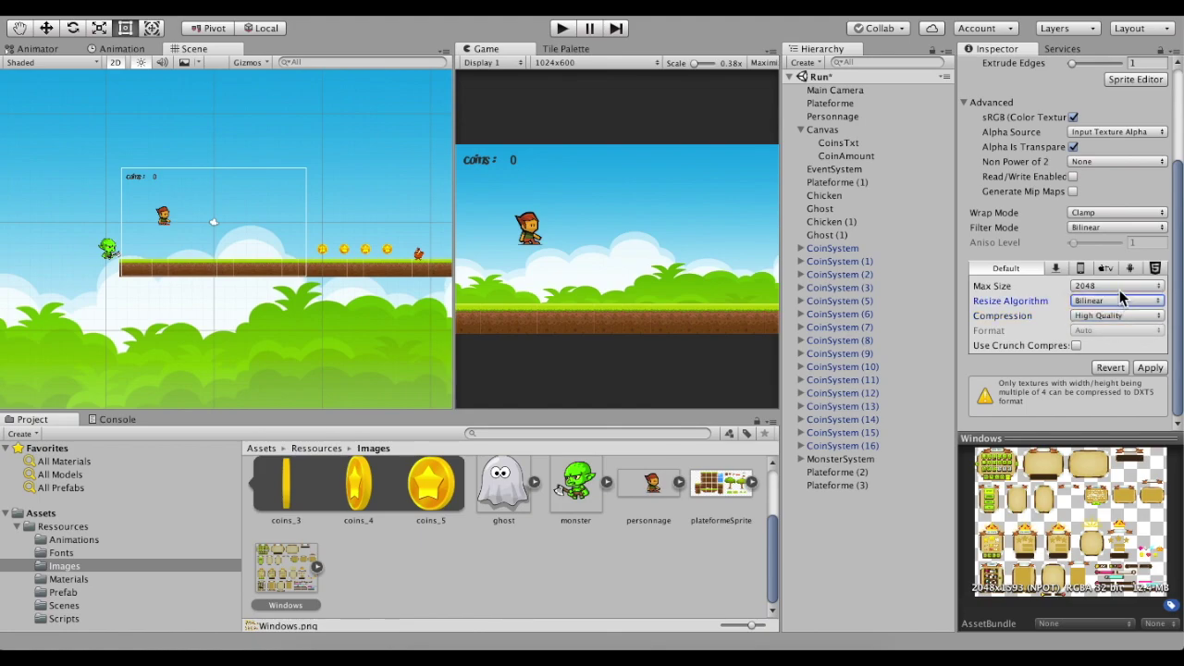
pyautogui.click(1117, 286)
pyautogui.click(1048, 336)
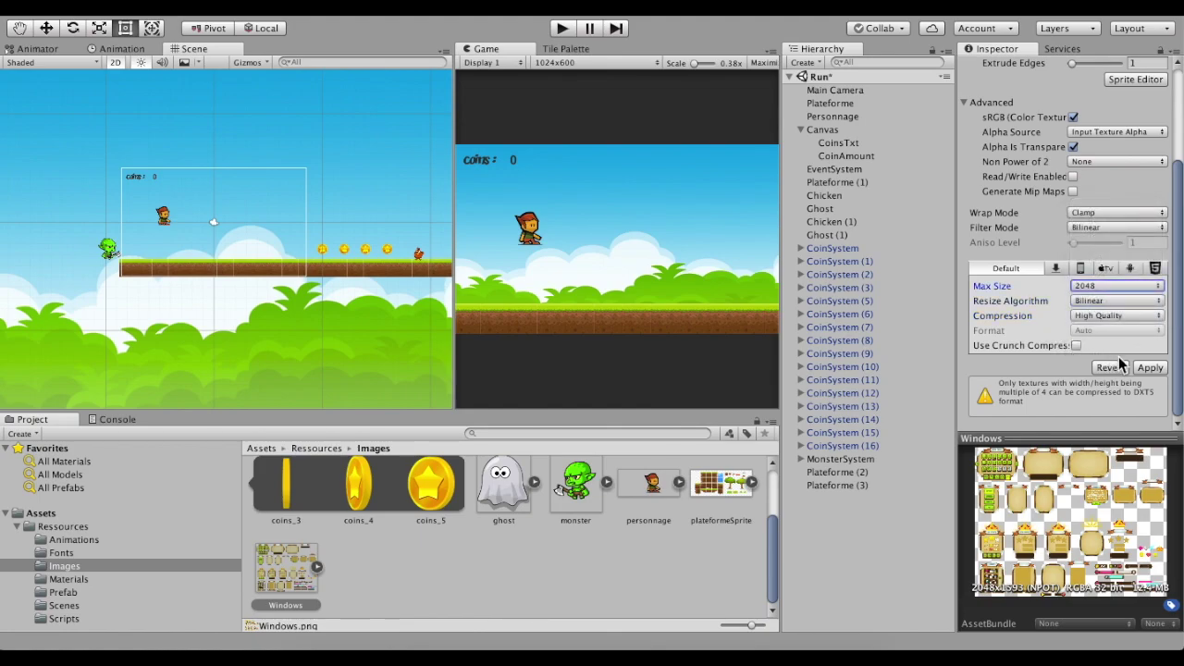
pyautogui.click(1096, 228)
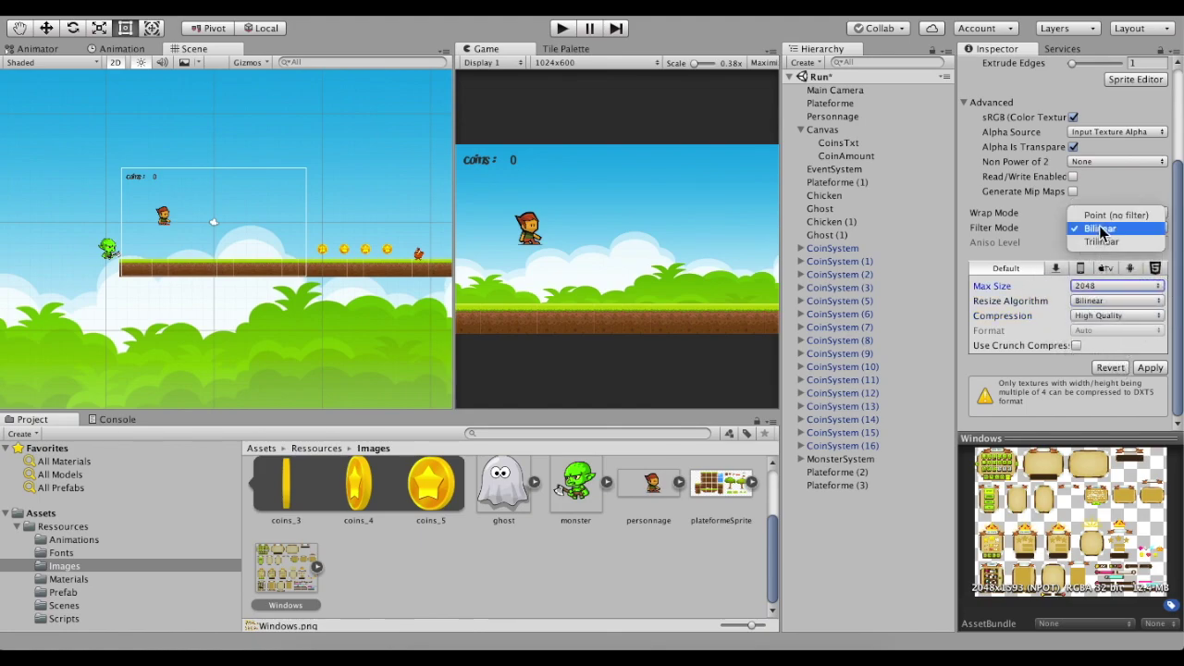
pyautogui.click(1116, 215)
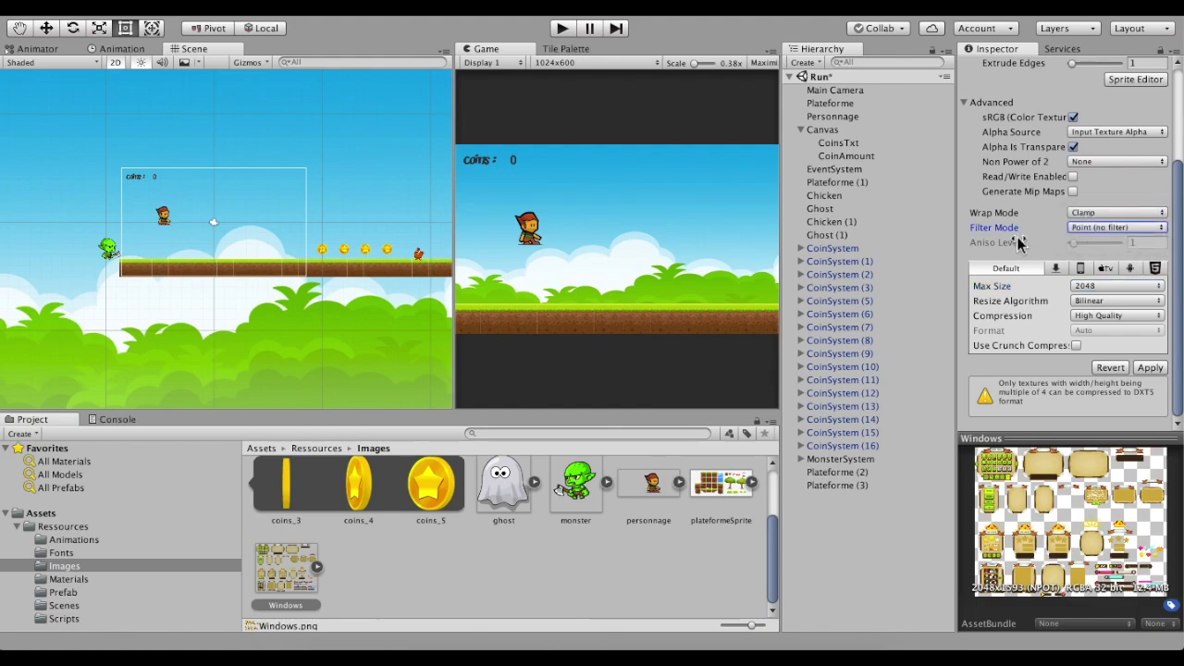
pyautogui.click(1106, 316)
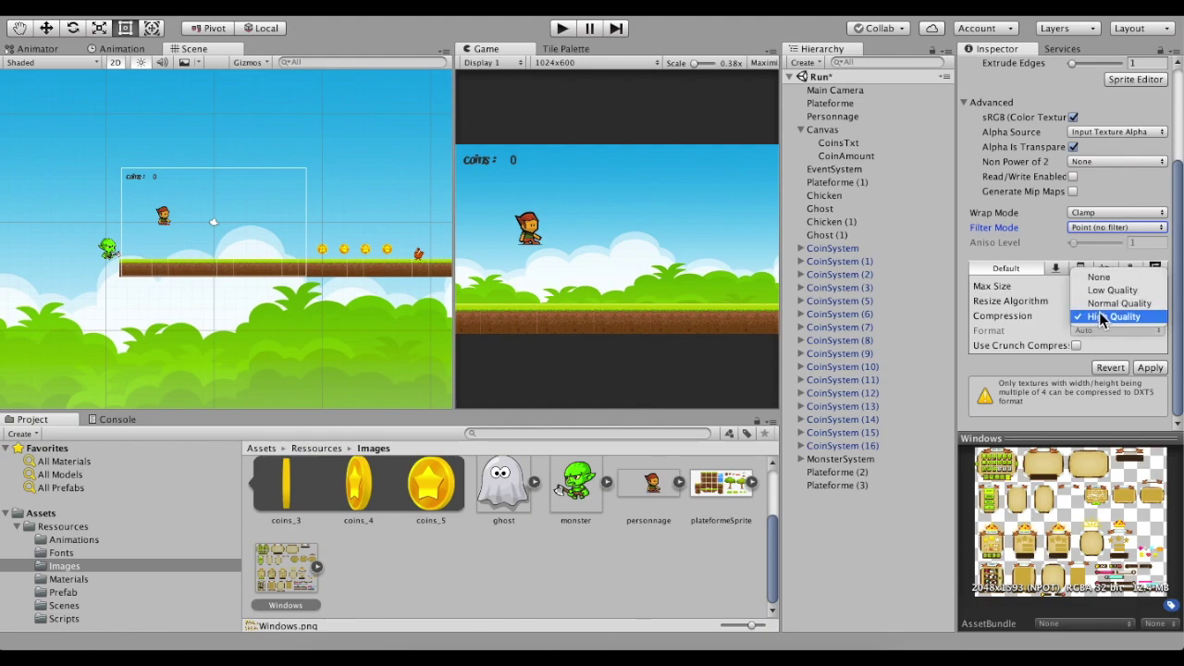
pyautogui.click(1099, 281)
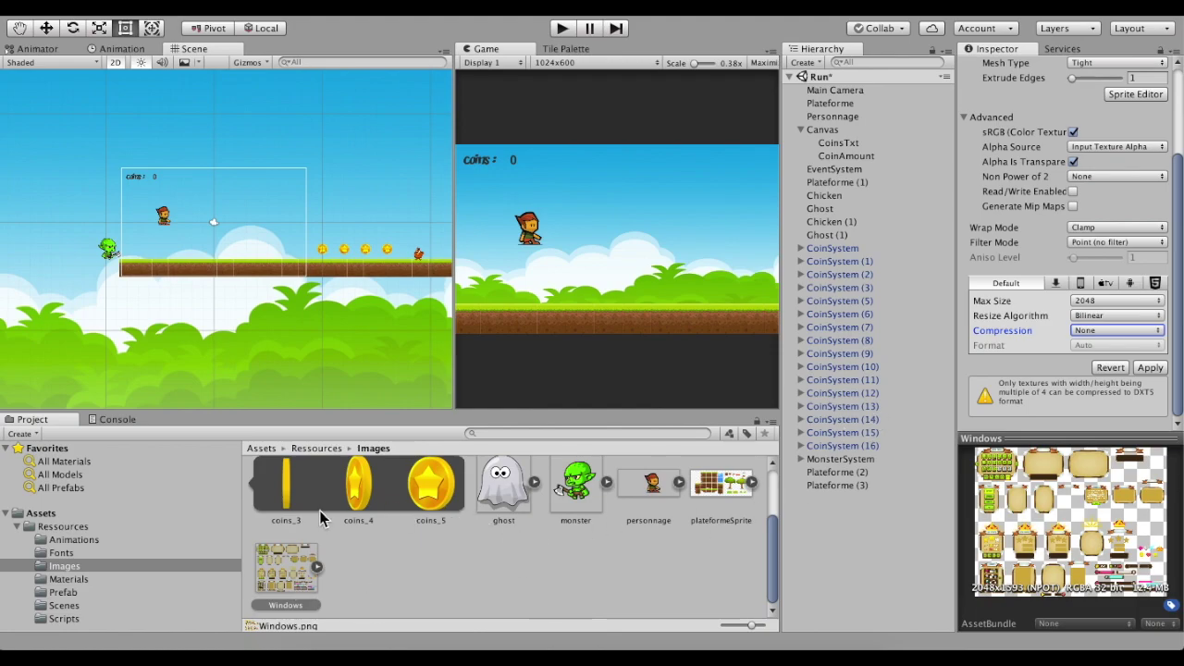
# - Apply the import settings and open Windows.png in the Sprite Editor
pyautogui.scroll(3, 1033, 263)
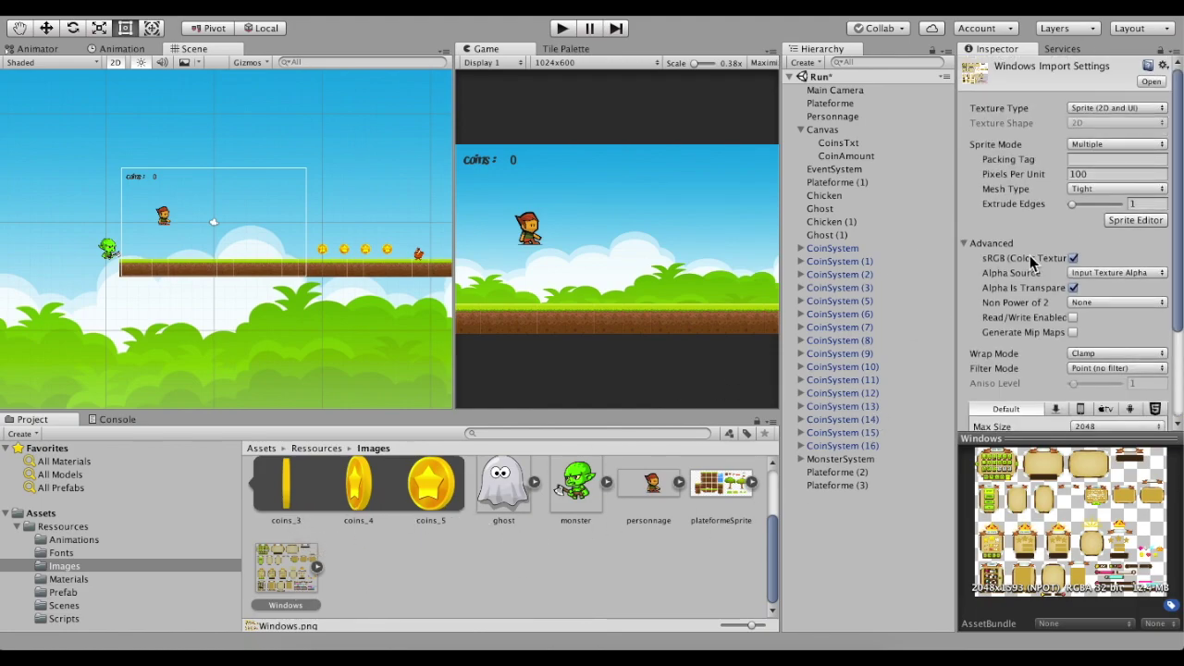
pyautogui.click(1131, 221)
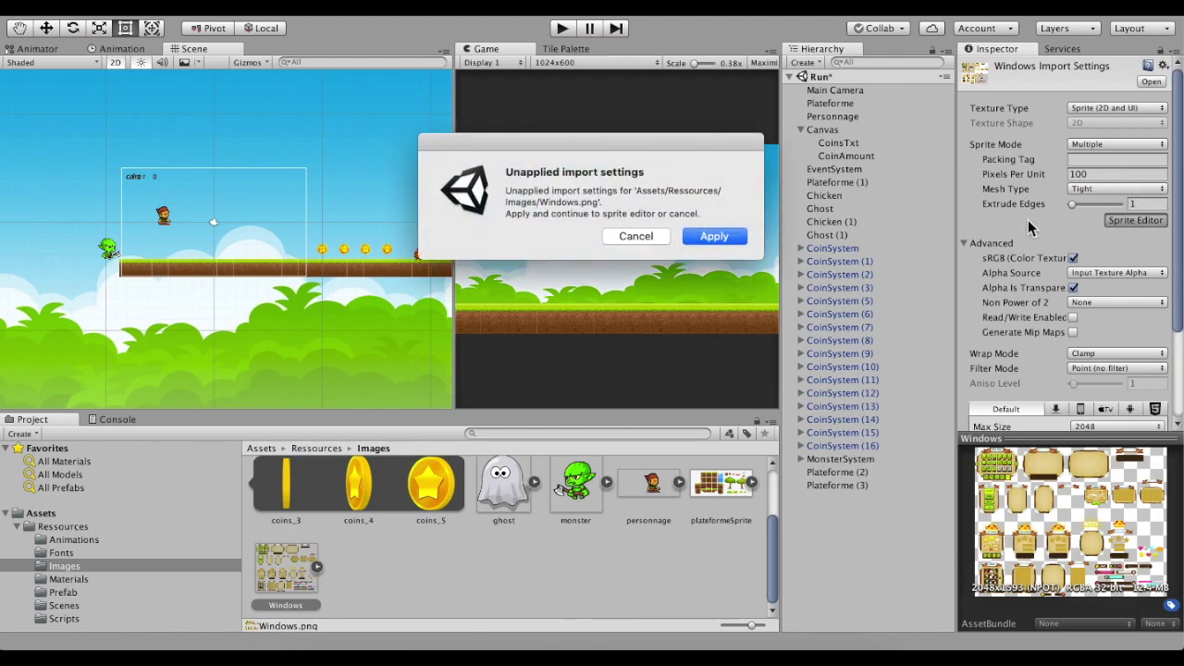
pyautogui.click(719, 239)
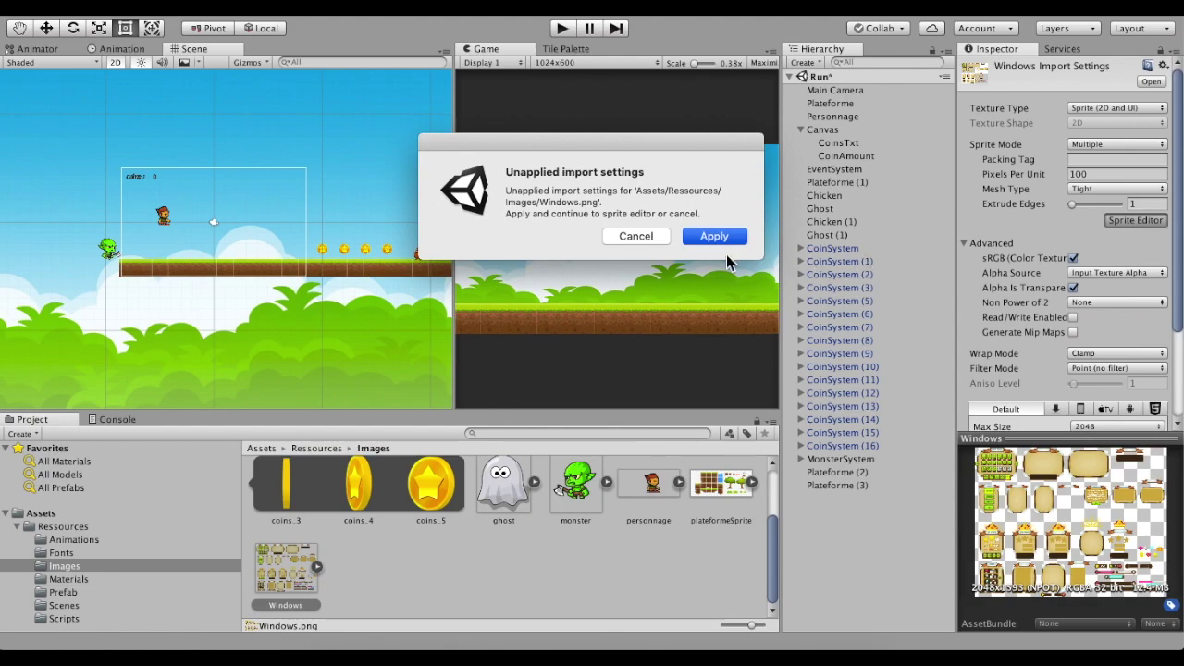
pyautogui.click(719, 238)
# - Set the Windows sheet's Max Size to 8192, keeping Bilinear resizing
pyautogui.scroll(3, 305, 180)
pyautogui.scroll(3, 328, 296)
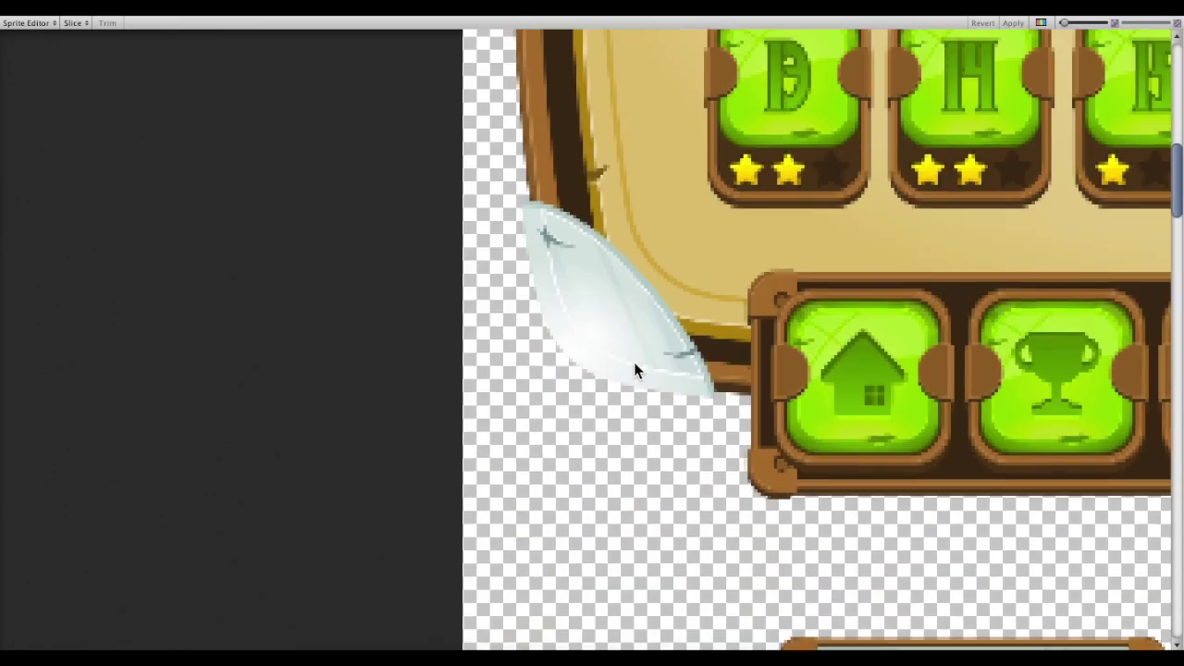
pyautogui.scroll(2, 635, 371)
pyautogui.scroll(-3, 350, 38)
pyautogui.scroll(-10, 582, 118)
pyautogui.moveTo(582, 117)
pyautogui.mouseDown(button='middle')
pyautogui.moveTo(579, 291)
pyautogui.moveTo(568, 270)
pyautogui.moveTo(521, 244)
pyautogui.mouseUp(button='middle')
pyautogui.scroll(5, 578, 291)
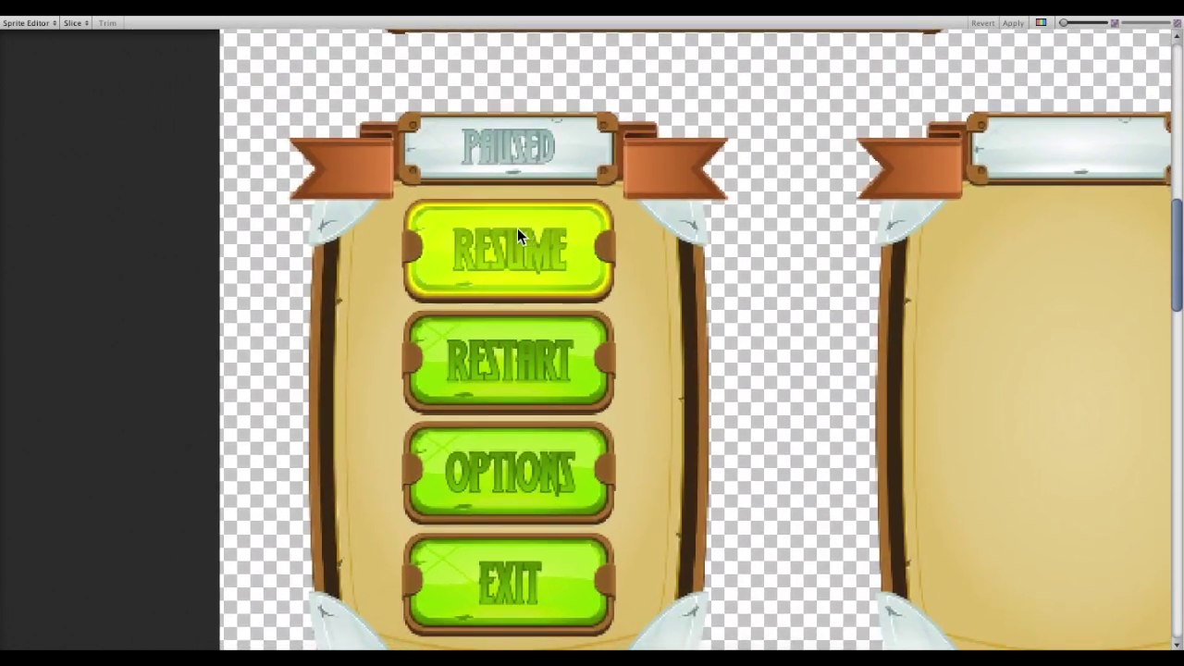
pyautogui.scroll(2, 514, 238)
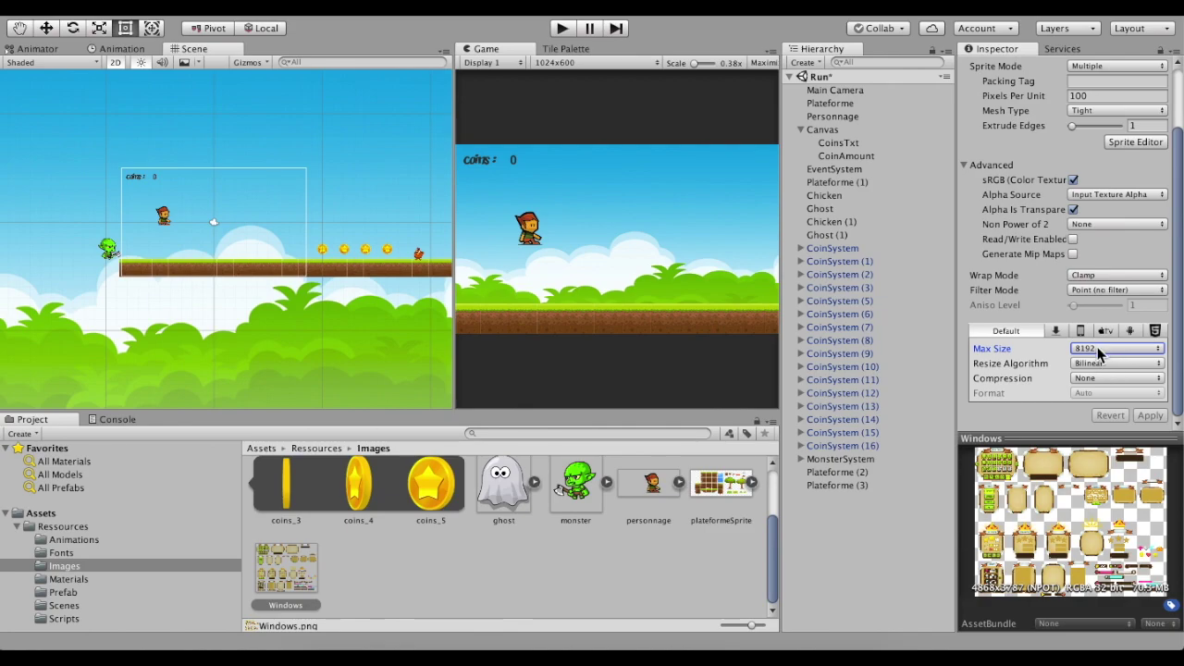
pyautogui.click(1100, 354)
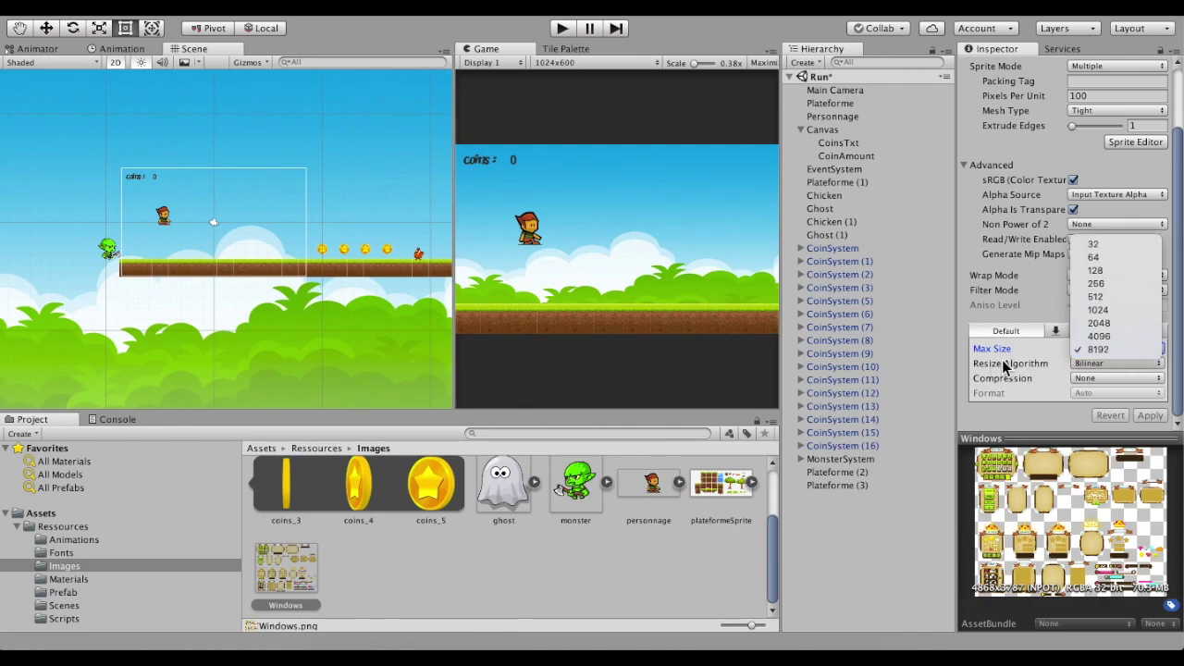
pyautogui.click(1006, 367)
pyautogui.click(1121, 368)
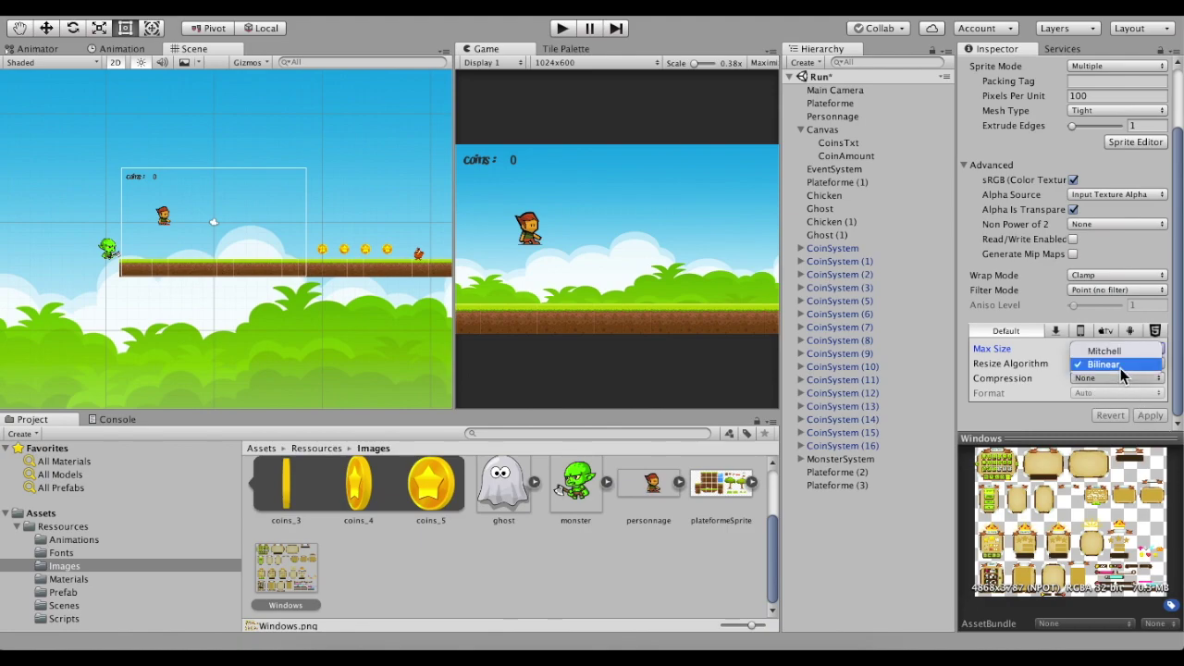
pyautogui.click(1120, 368)
# - Apply the 8192 setting and reopen the sheet in the Sprite Editor
pyautogui.click(1147, 417)
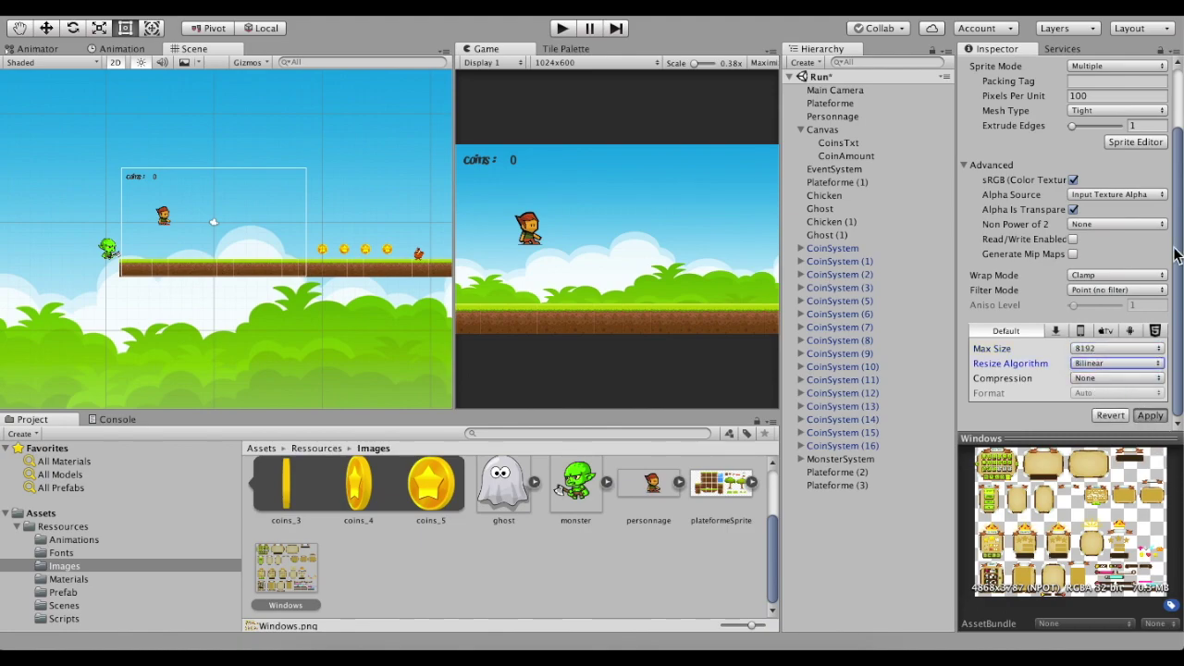
pyautogui.click(1136, 143)
pyautogui.scroll(3, 352, 362)
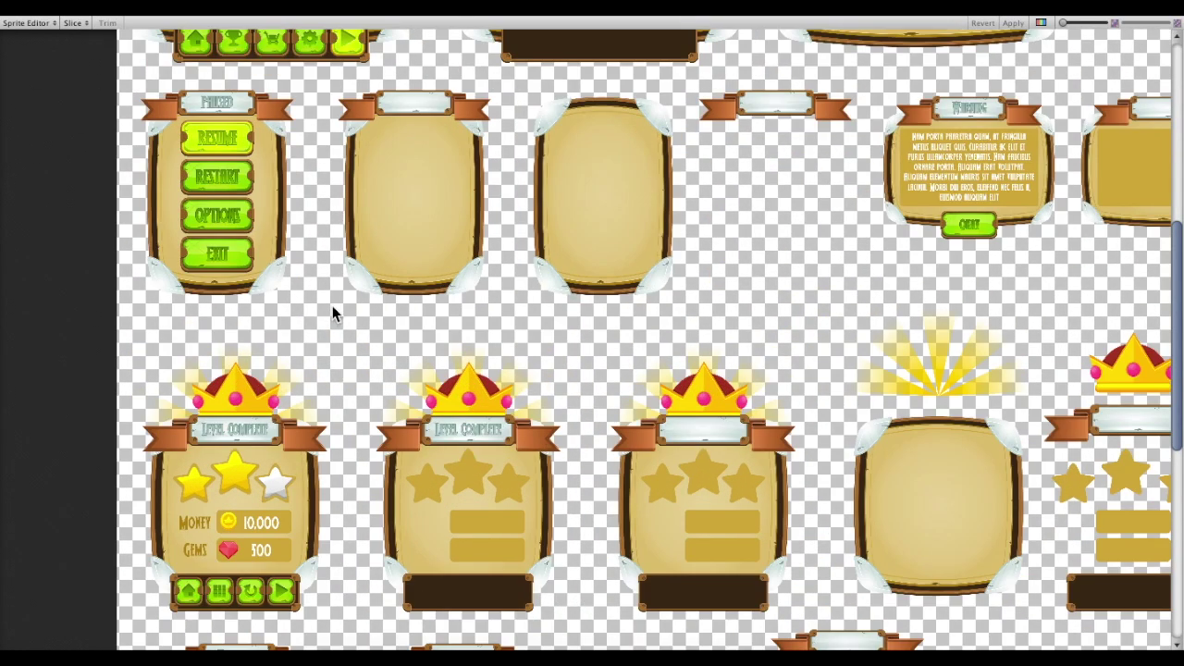
# - Survey the Windows sheet's panels and slice out the second empty parchment panel
pyautogui.scroll(3, 333, 312)
pyautogui.scroll(2, 438, 296)
pyautogui.moveTo(498, 92)
pyautogui.mouseDown(button='middle')
pyautogui.moveTo(365, 303)
pyautogui.moveTo(370, 659)
pyautogui.moveTo(687, 495)
pyautogui.moveTo(583, 370)
pyautogui.moveTo(557, 549)
pyautogui.moveTo(589, 555)
pyautogui.moveTo(904, 417)
pyautogui.mouseUp(button='middle')
pyautogui.scroll(-3, 618, 271)
pyautogui.scroll(1, 618, 271)
pyautogui.moveTo(584, 346)
pyautogui.mouseDown(button='middle')
pyautogui.moveTo(343, 595)
pyautogui.moveTo(90, 386)
pyautogui.moveTo(117, 224)
pyautogui.moveTo(207, 46)
pyautogui.mouseUp(button='middle')
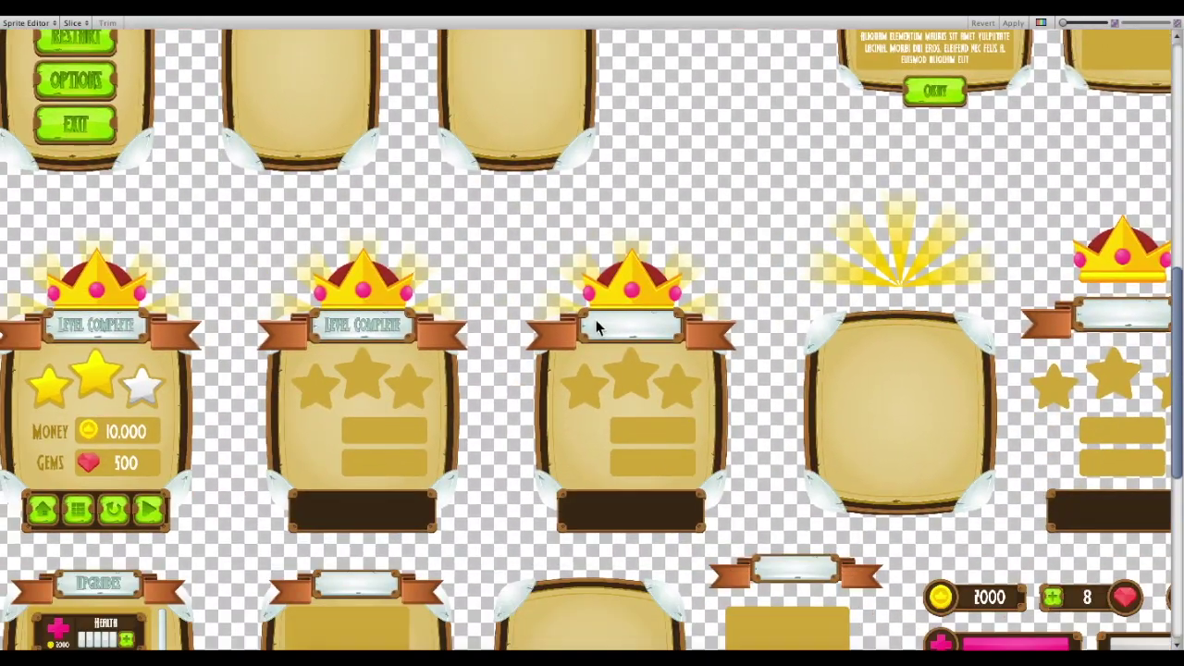
pyautogui.moveTo(827, 360); pyautogui.dragTo(737, 168, button='middle')
pyautogui.moveTo(210, 329)
pyautogui.mouseDown(button='middle')
pyautogui.moveTo(316, 274)
pyautogui.moveTo(272, 312)
pyautogui.moveTo(466, 287)
pyautogui.mouseUp(button='middle')
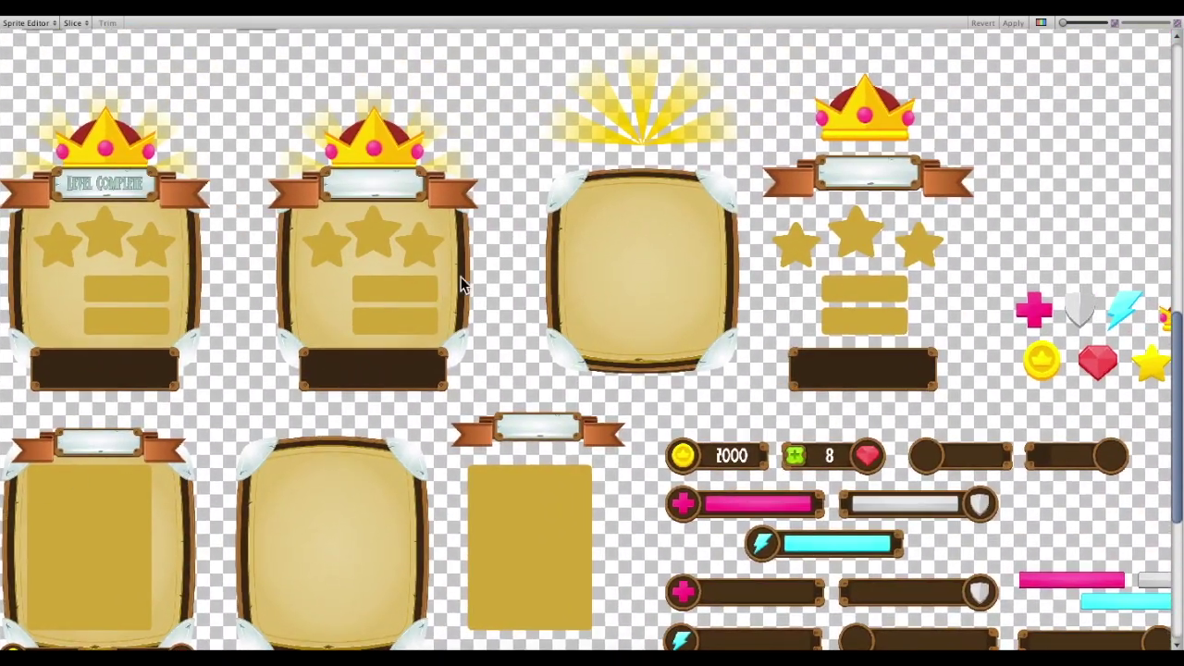
pyautogui.scroll(3, 555, 389)
pyautogui.scroll(5, 750, 268)
pyautogui.hscroll(-2, 750, 267)
pyautogui.hscroll(-8, 759, 252)
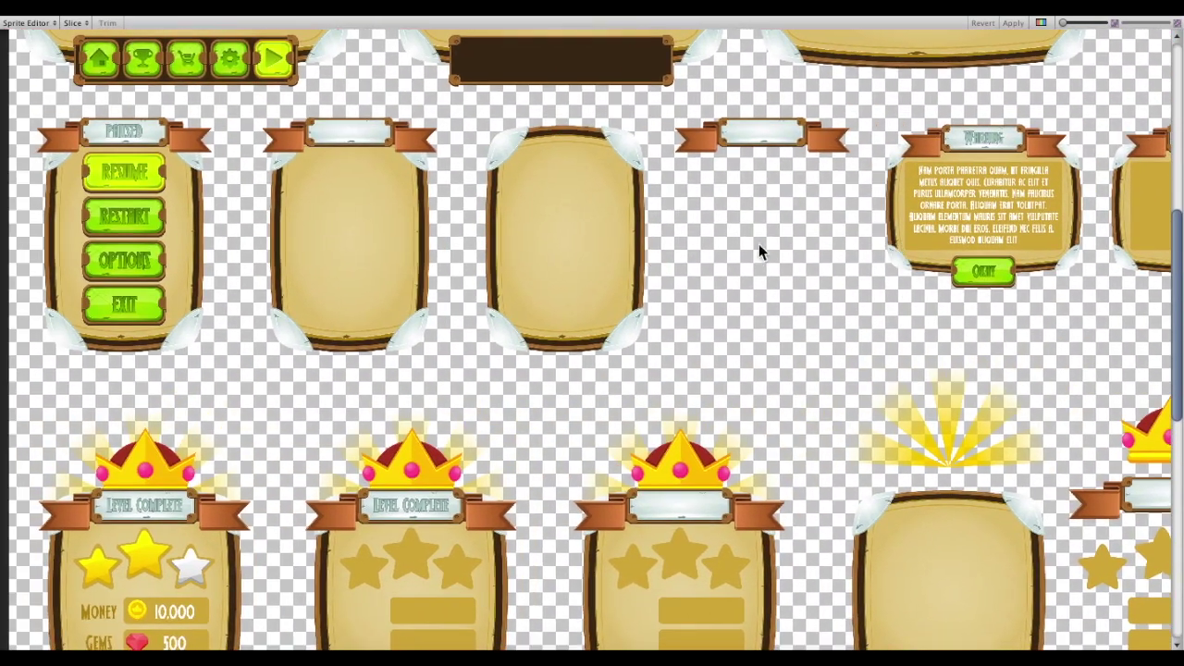
pyautogui.hscroll(-6, 476, 206)
pyautogui.hscroll(-2, 494, 201)
pyautogui.scroll(4, 528, 269)
pyautogui.hscroll(-3, 529, 269)
pyautogui.scroll(-1, 581, 218)
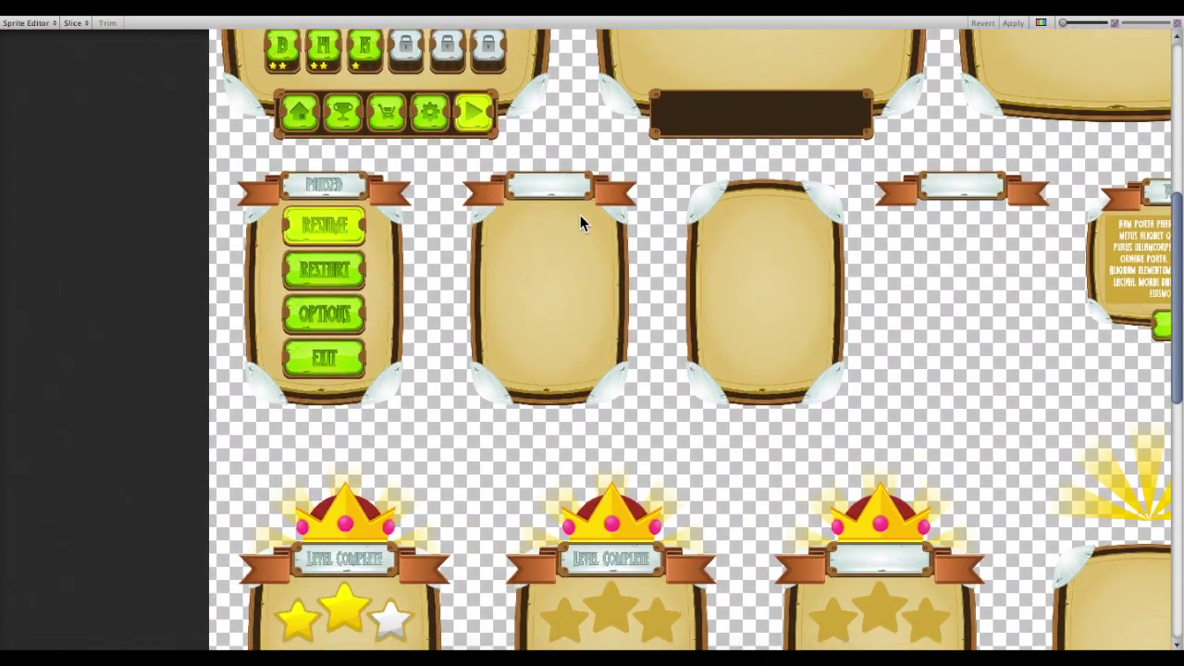
pyautogui.scroll(2, 580, 222)
pyautogui.scroll(-2, 549, 279)
pyautogui.moveTo(401, 78)
pyautogui.mouseDown()
pyautogui.moveTo(630, 404)
pyautogui.moveTo(628, 390)
pyautogui.mouseUp()
pyautogui.click(1013, 22)
# - Slice the whole central parchment frame as its own sprite
pyautogui.hscroll(4, 539, 119)
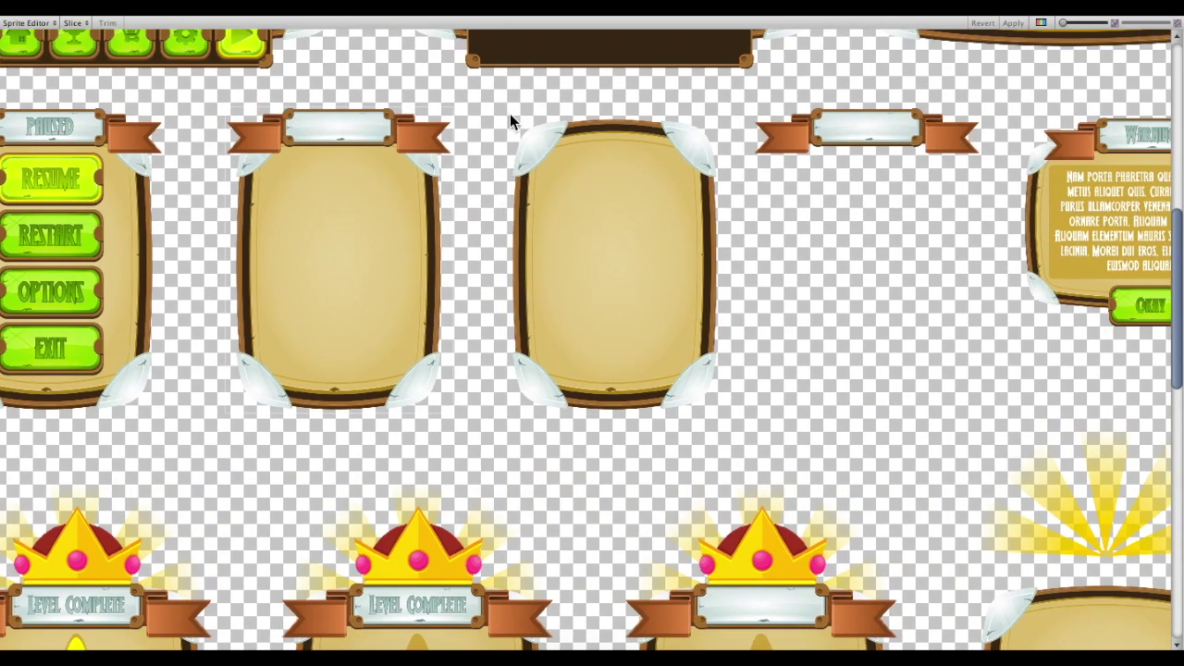
pyautogui.scroll(-5, 586, 315)
pyautogui.scroll(1, 549, 395)
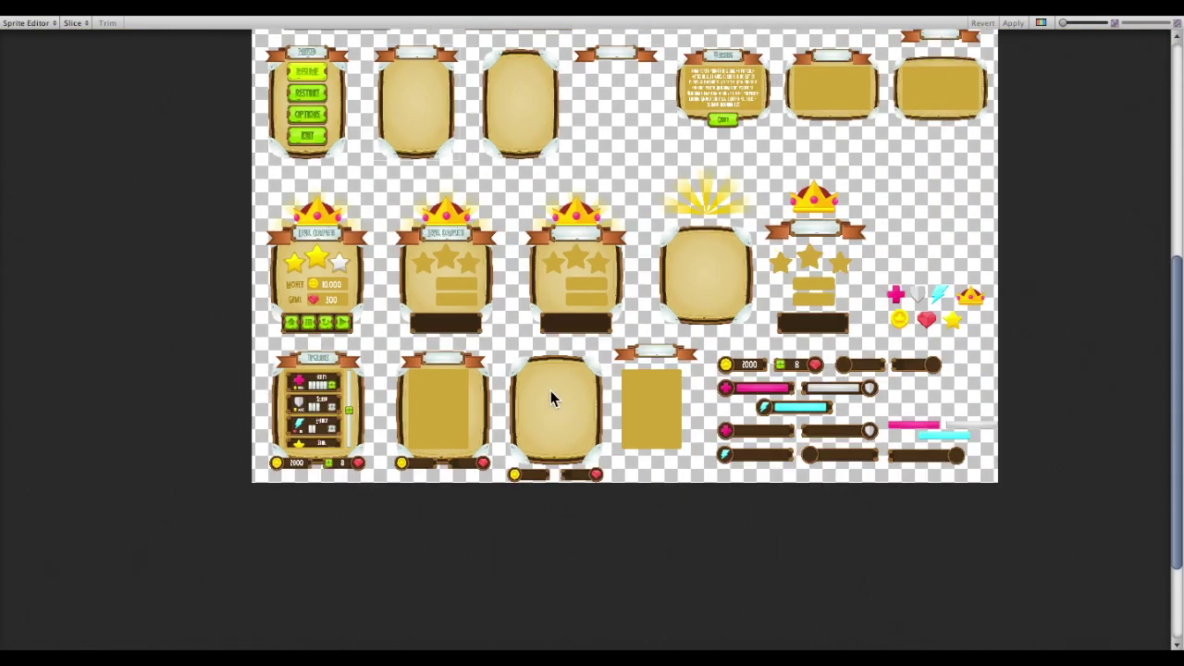
pyautogui.scroll(3, 564, 381)
pyautogui.scroll(2, 560, 355)
pyautogui.scroll(2, 549, 165)
pyautogui.moveTo(549, 164); pyautogui.dragTo(532, 196, button='middle')
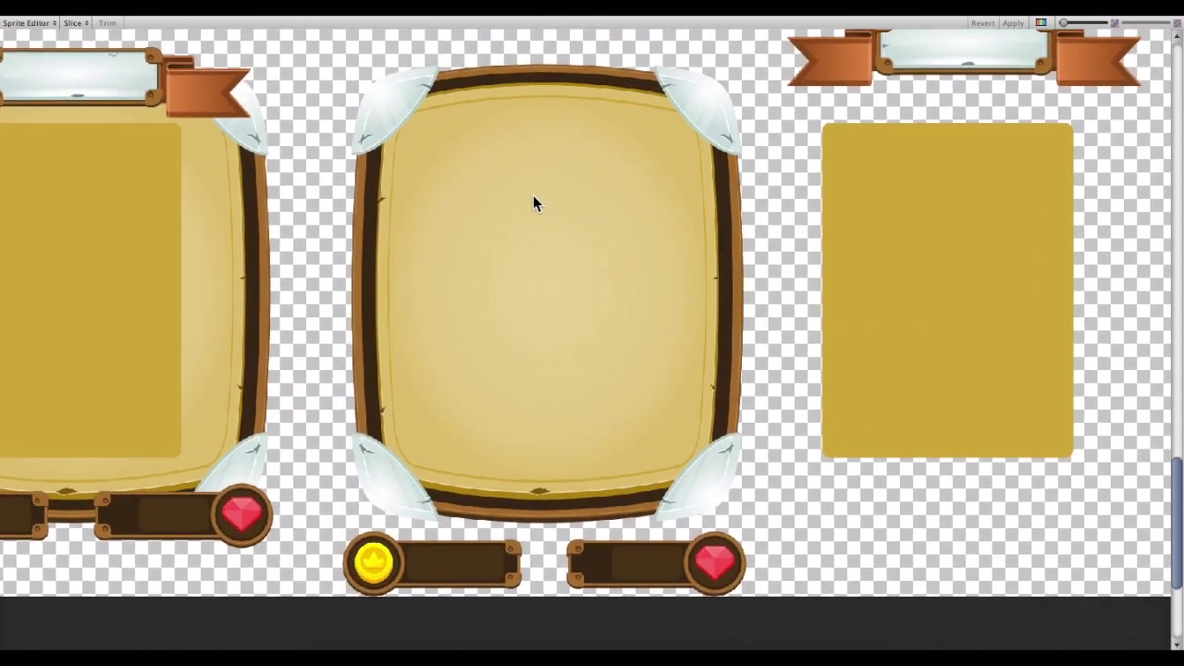
pyautogui.moveTo(664, 124); pyautogui.dragTo(335, 526)
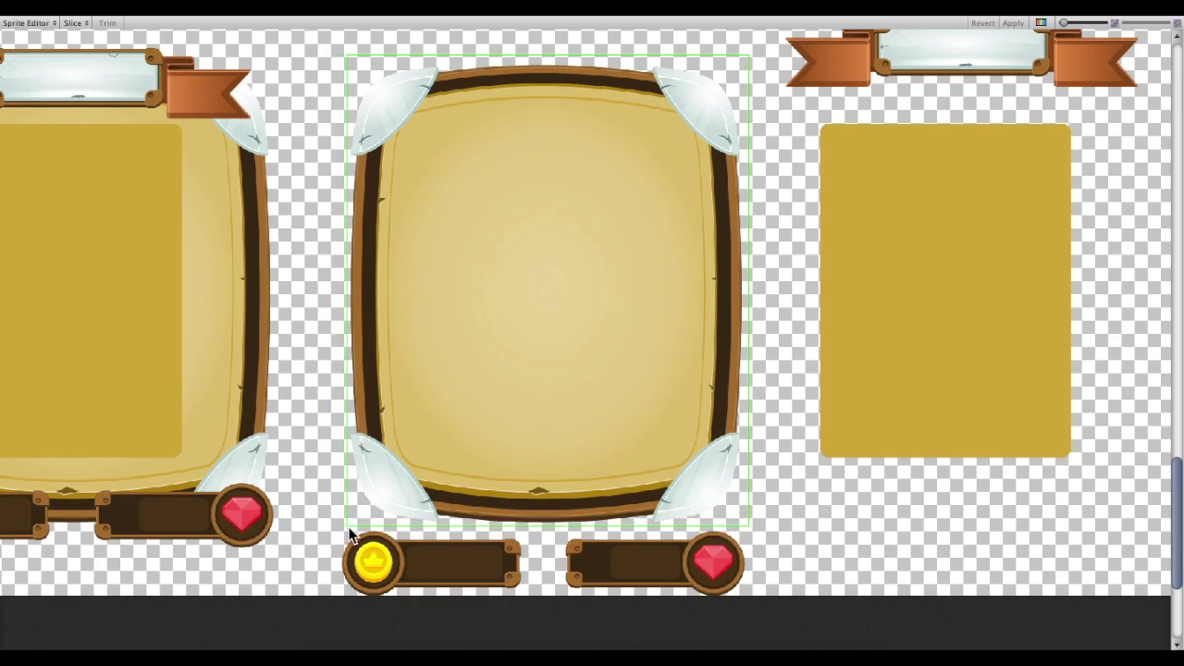
pyautogui.moveTo(335, 525); pyautogui.dragTo(346, 526)
pyautogui.click(742, 352)
# - Slice the bar with the round left end
pyautogui.scroll(-5, 723, 243)
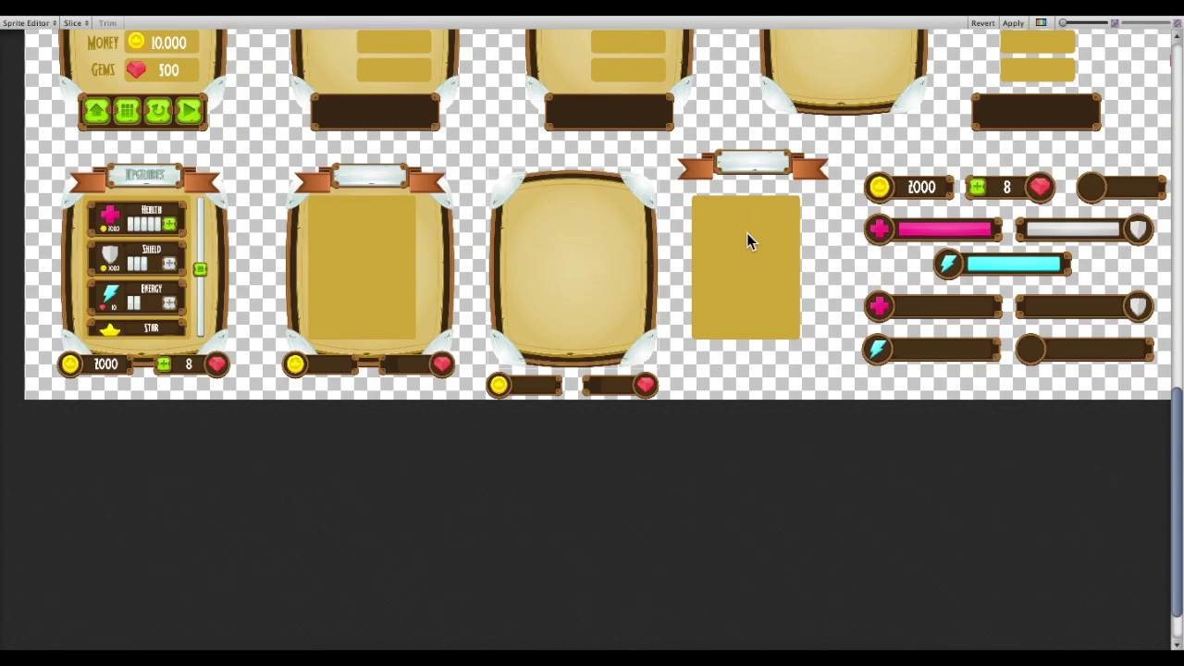
pyautogui.scroll(4, 347, 315)
pyautogui.scroll(6, 638, 277)
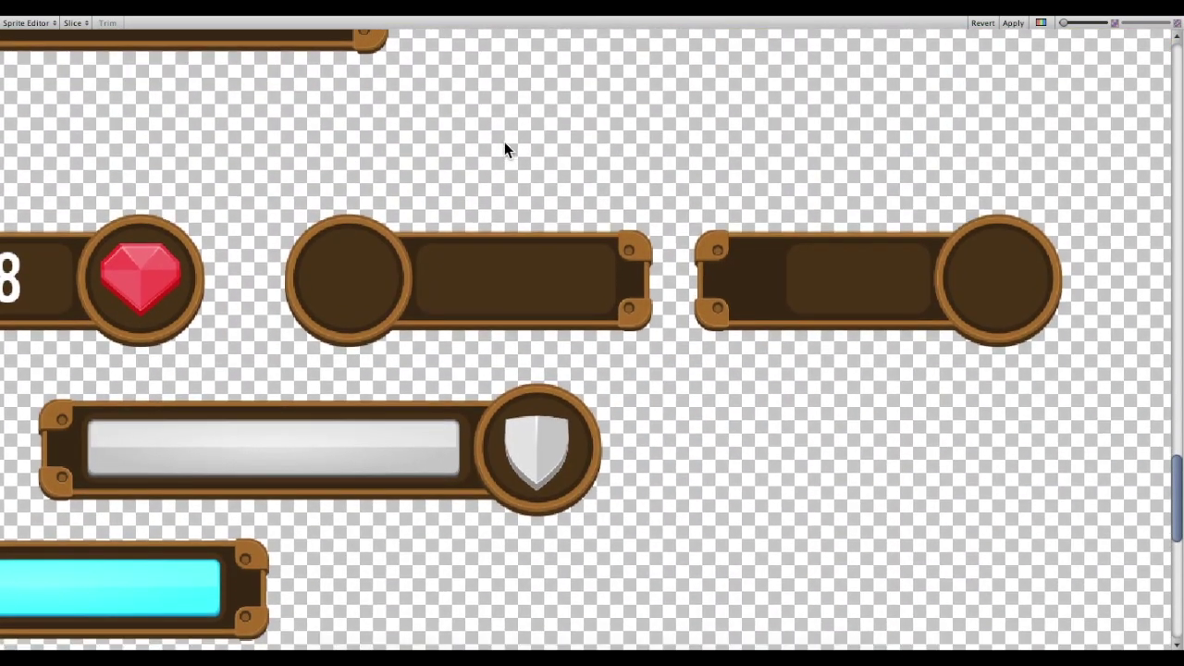
pyautogui.moveTo(287, 211); pyautogui.dragTo(646, 344)
pyautogui.click(383, 159)
# - Slice the dark plaque, trimming its left edge inward
pyautogui.scroll(-3, 389, 164)
pyautogui.moveTo(402, 180); pyautogui.dragTo(514, 536, button='middle')
pyautogui.scroll(2, 471, 302)
pyautogui.scroll(1, 515, 248)
pyautogui.moveTo(525, 252); pyautogui.dragTo(931, 373)
pyautogui.click(524, 334)
pyautogui.click(524, 331)
pyautogui.moveTo(525, 333); pyautogui.dragTo(532, 336)
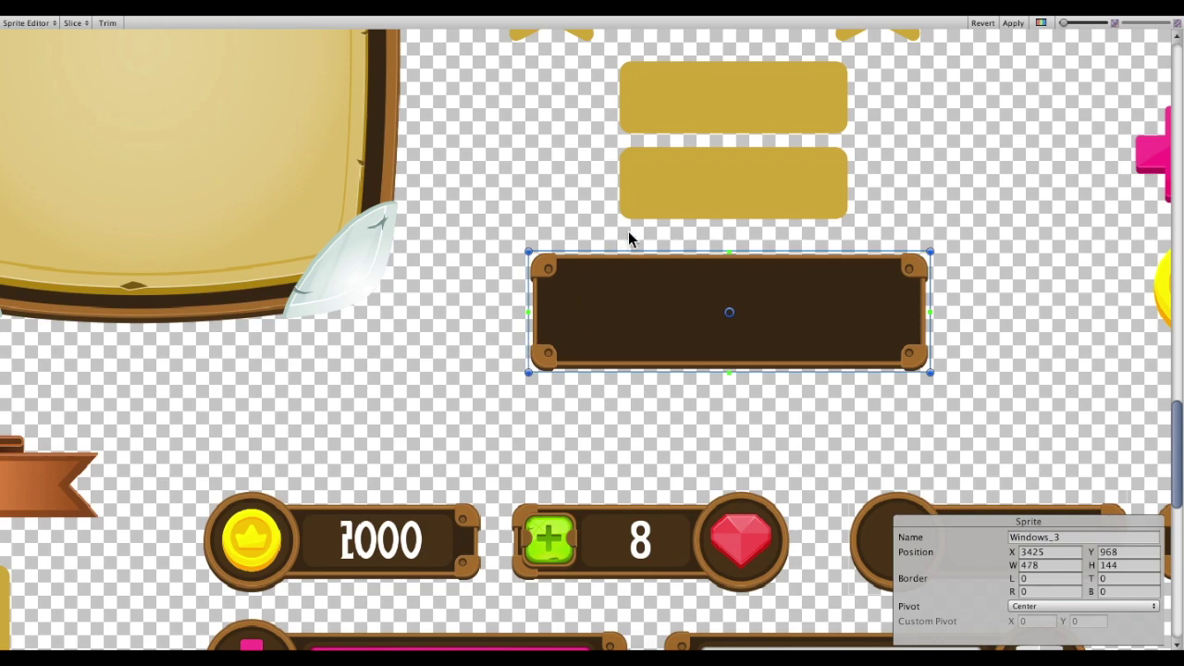
# - Slice the upper gold bar and apply all the new sprites
pyautogui.scroll(3, 629, 239)
pyautogui.scroll(3, 600, 285)
pyautogui.moveTo(698, 239)
pyautogui.mouseDown()
pyautogui.moveTo(453, 326)
pyautogui.moveTo(463, 317)
pyautogui.mouseUp()
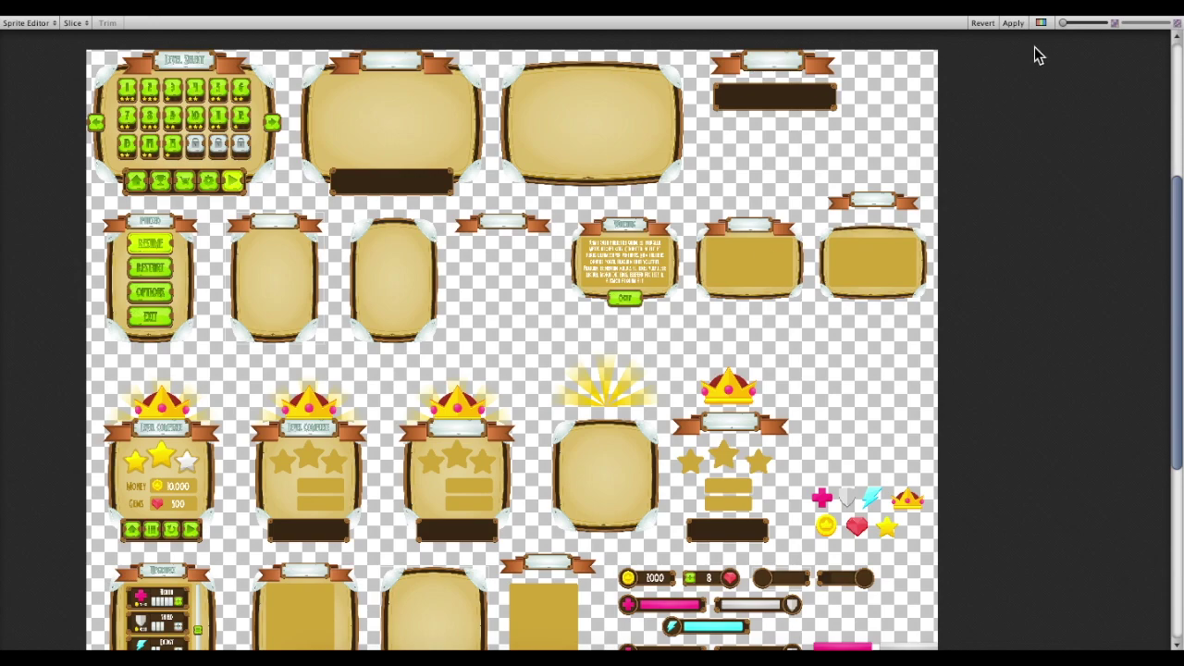
pyautogui.click(1018, 27)
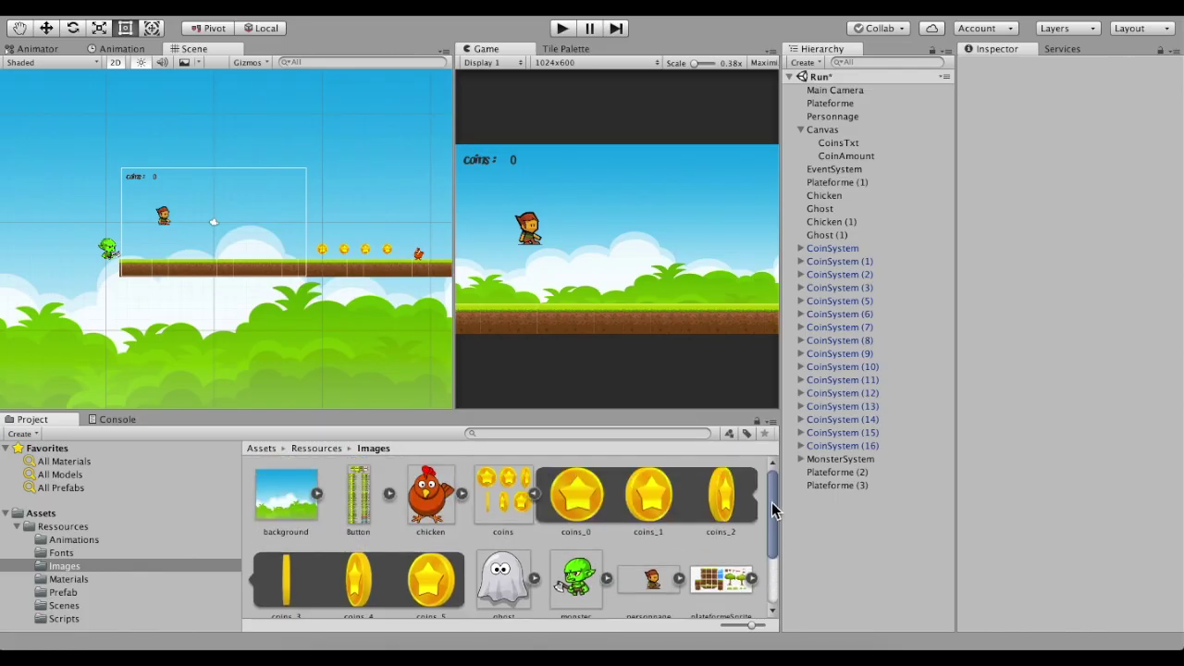
# - Select the Button texture and set its max size to 8192 with compression None
pyautogui.click(389, 495)
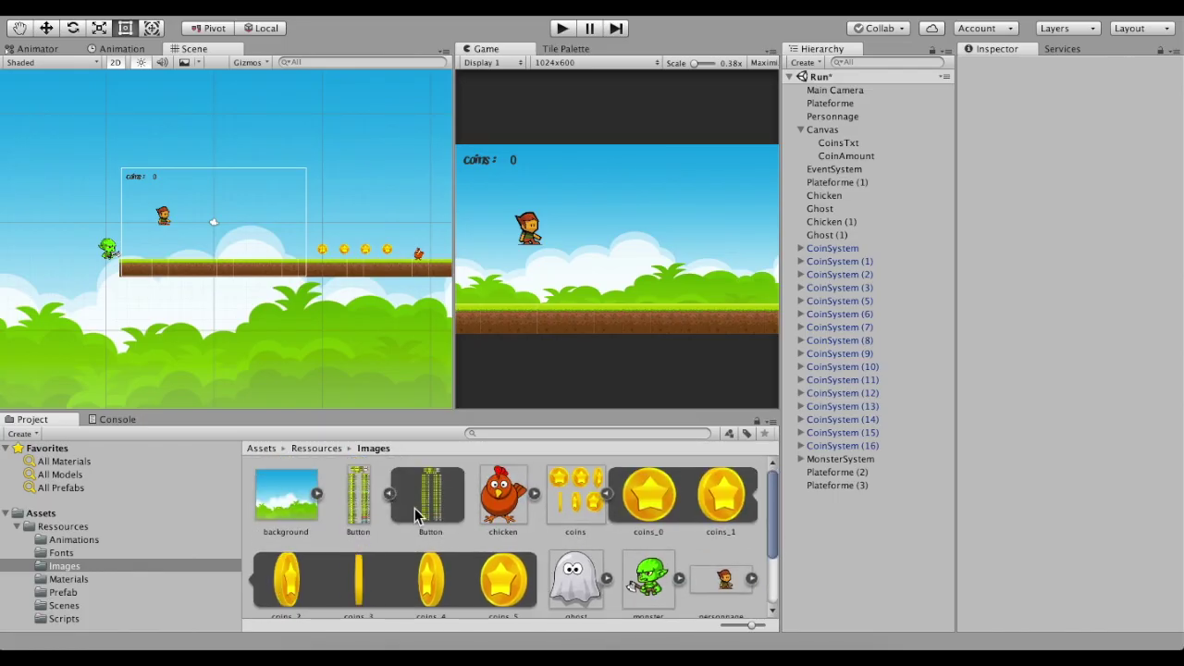
pyautogui.click(367, 507)
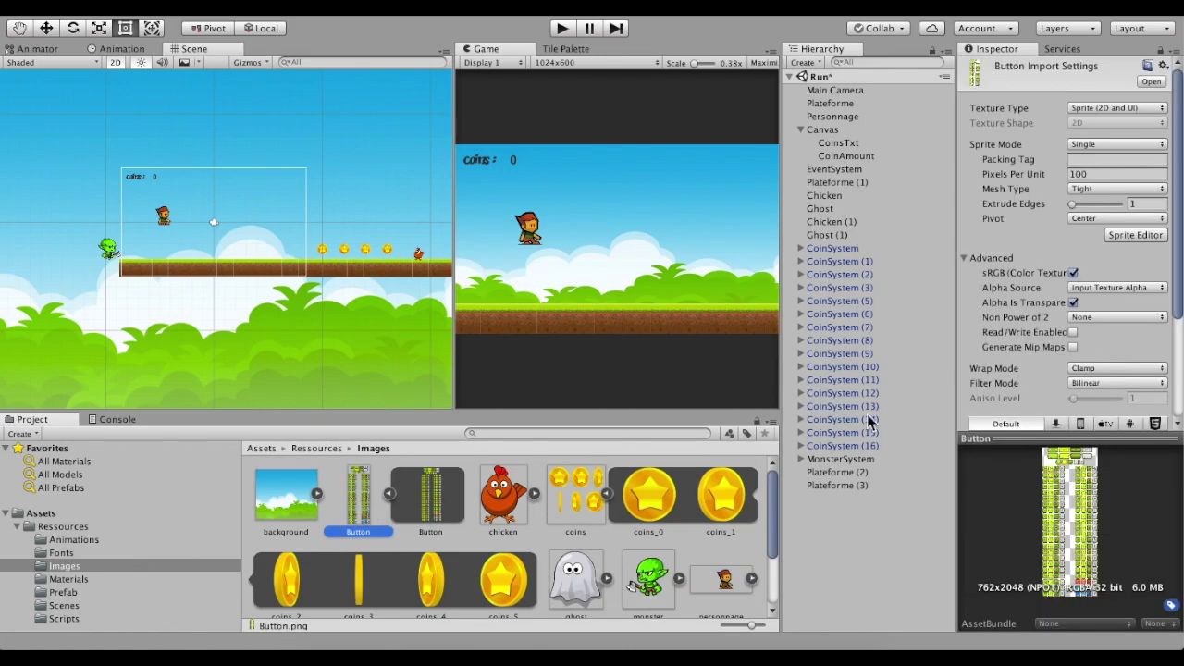
pyautogui.scroll(-3, 1089, 279)
pyautogui.click(1115, 286)
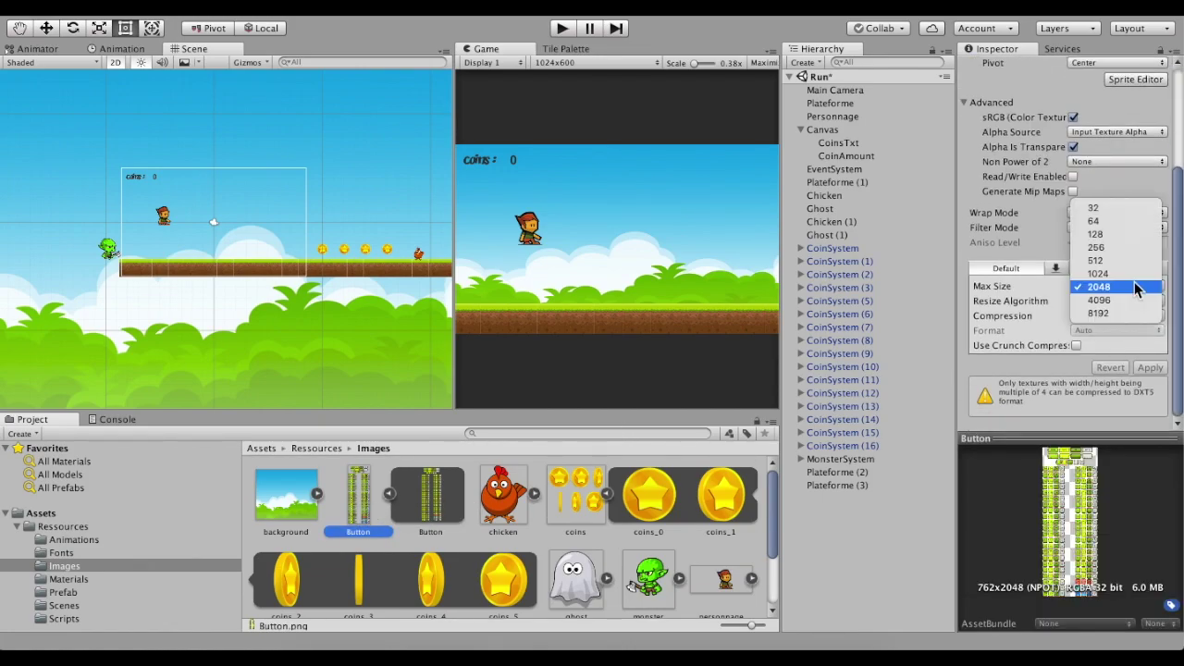
pyautogui.click(1108, 313)
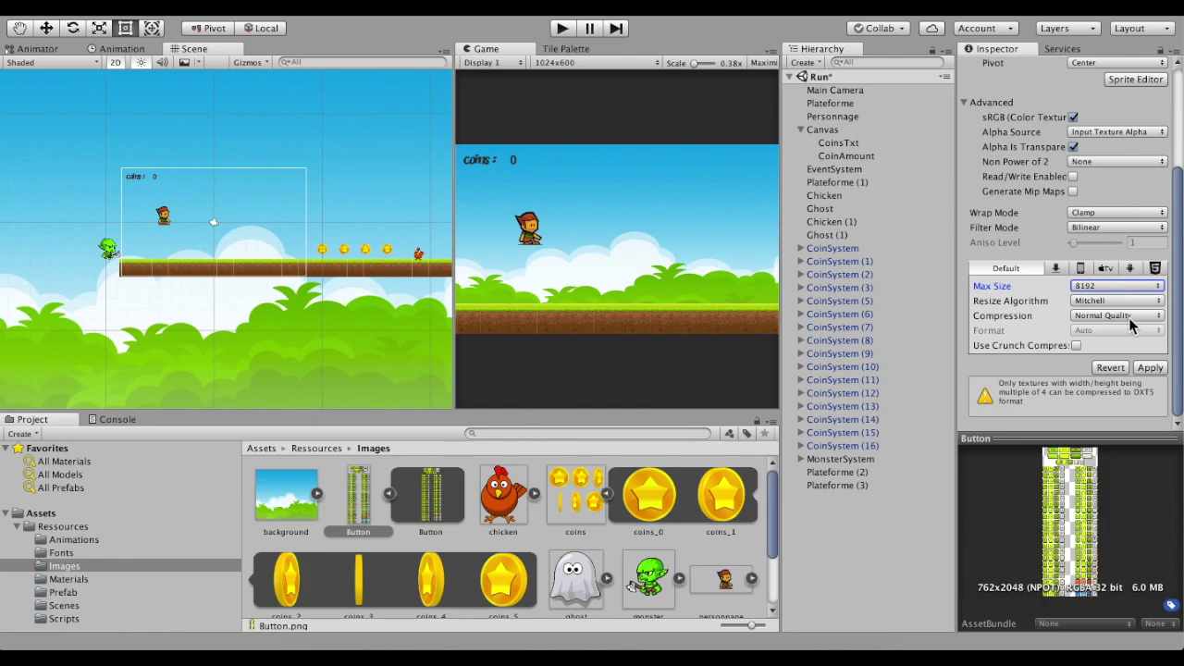
pyautogui.click(1128, 317)
pyautogui.click(1101, 291)
# - Keep max size at 8192, use Bilinear resizing and Point (no filter) filtering
pyautogui.click(1116, 300)
pyautogui.click(1121, 318)
pyautogui.click(1094, 317)
pyautogui.click(1098, 330)
pyautogui.click(1110, 246)
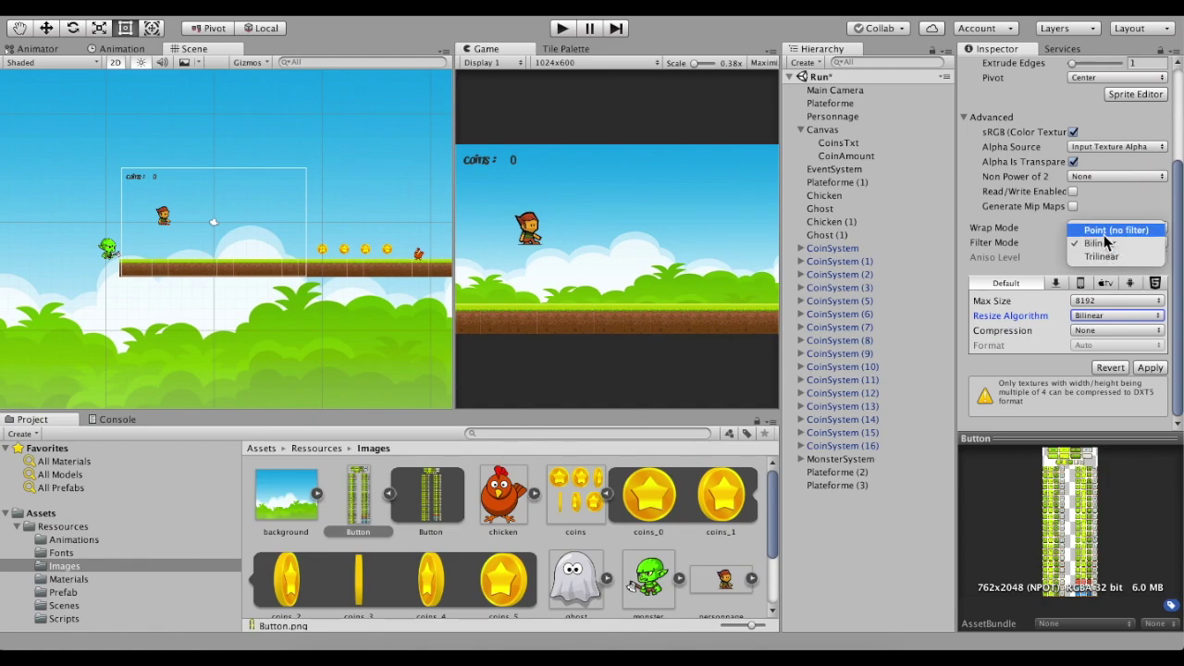
pyautogui.click(1110, 229)
# - Set Sprite Mode to Multiple and apply the settings to reach the Sprite Editor
pyautogui.scroll(3, 1068, 195)
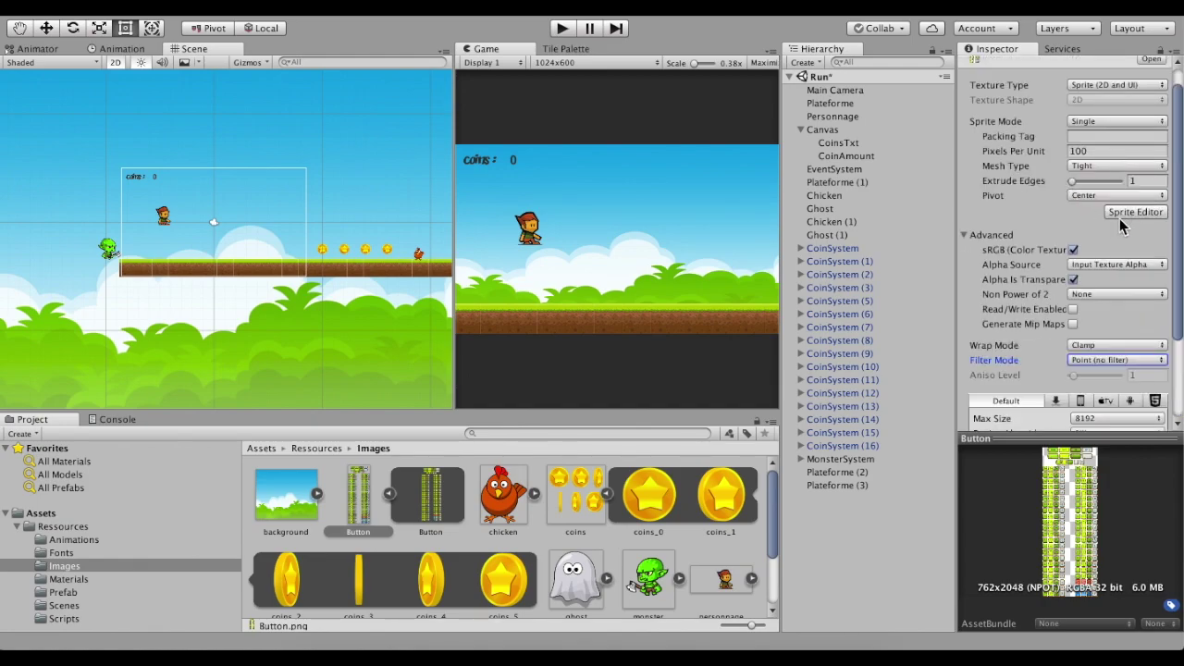
pyautogui.click(1138, 123)
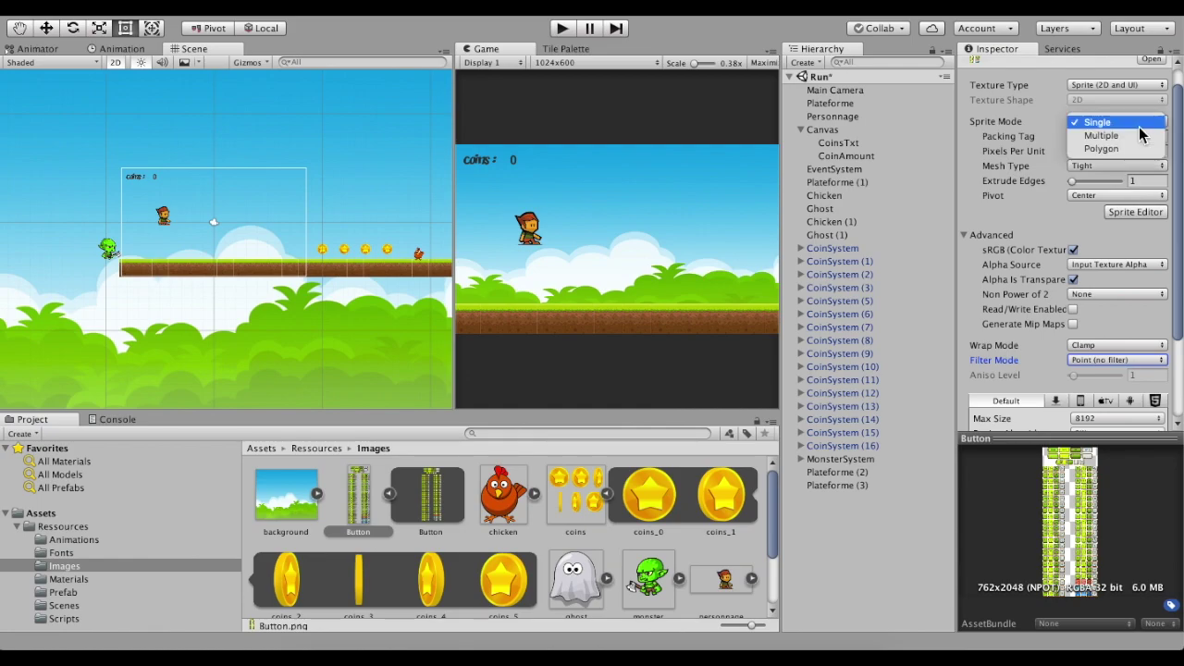
pyautogui.click(1131, 136)
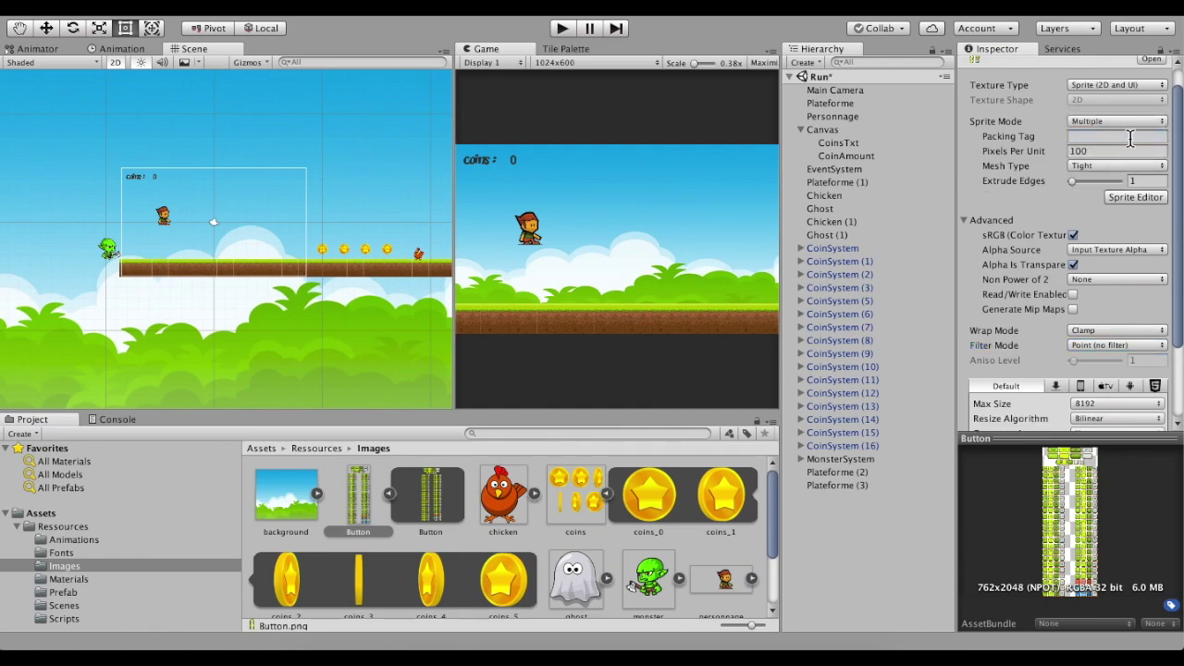
pyautogui.click(1137, 197)
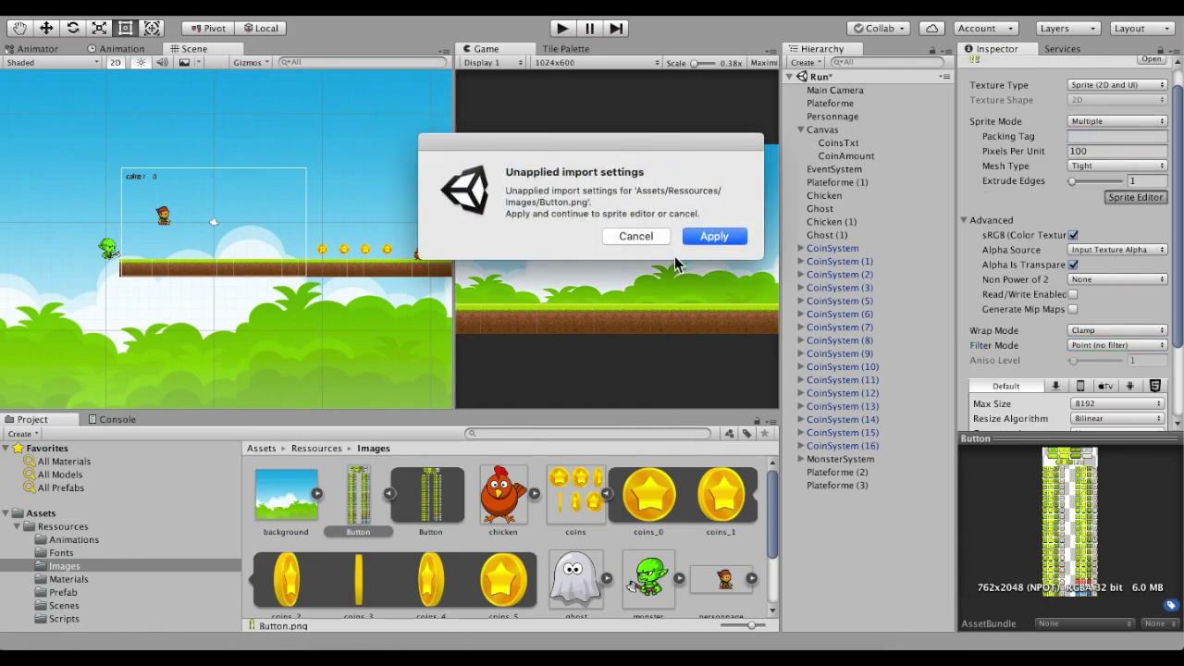
pyautogui.click(715, 238)
# - Draw a slice around the first play button, entering width 8 and height 178
pyautogui.scroll(1, 490, 139)
pyautogui.scroll(2, 502, 158)
pyautogui.scroll(3, 454, 163)
pyautogui.scroll(3, 455, 216)
pyautogui.scroll(1, 512, 152)
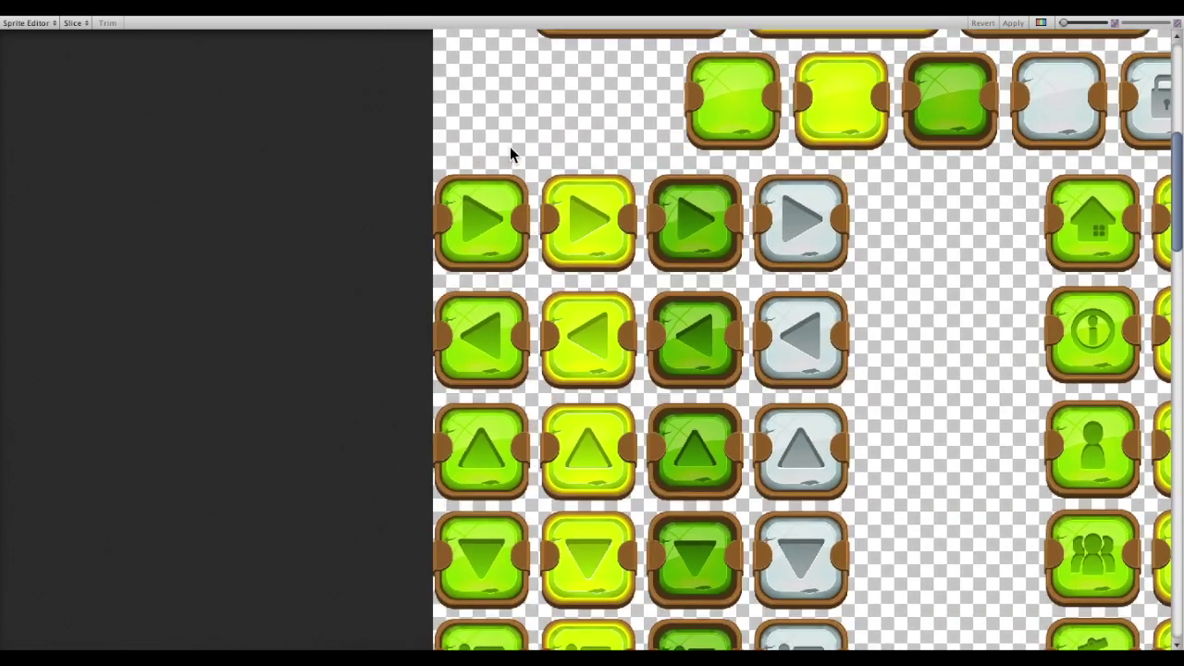
pyautogui.moveTo(530, 175); pyautogui.dragTo(433, 274)
pyautogui.click(1034, 565)
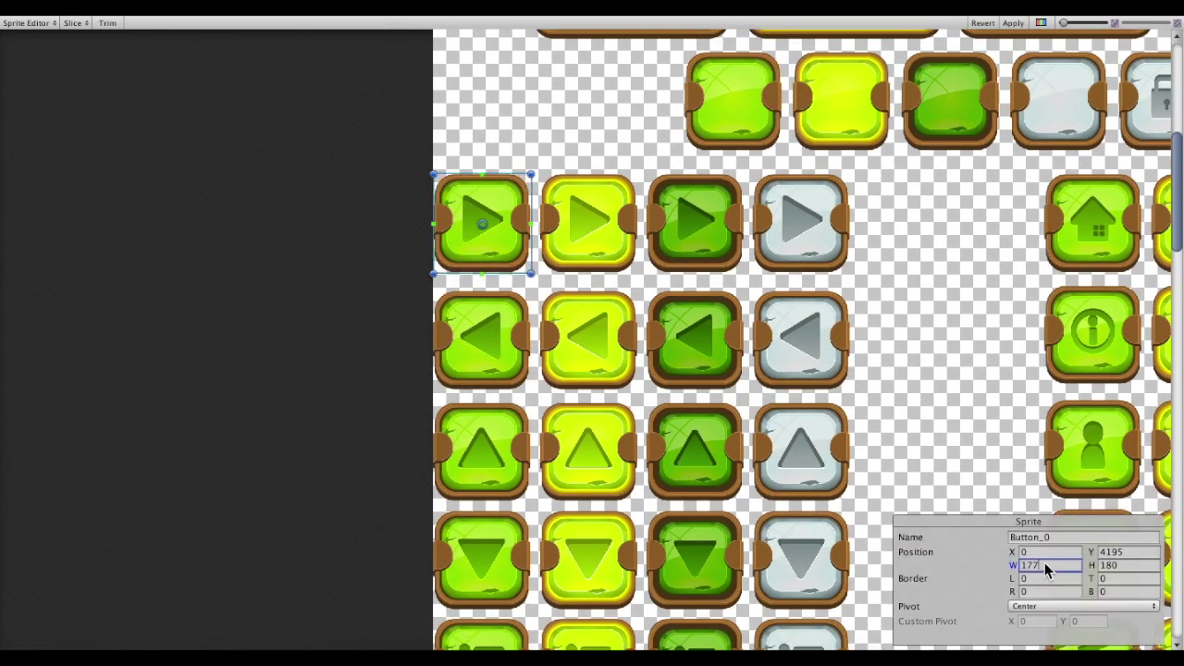
pyautogui.write('8')
pyautogui.press('Tab')
pyautogui.write('178')
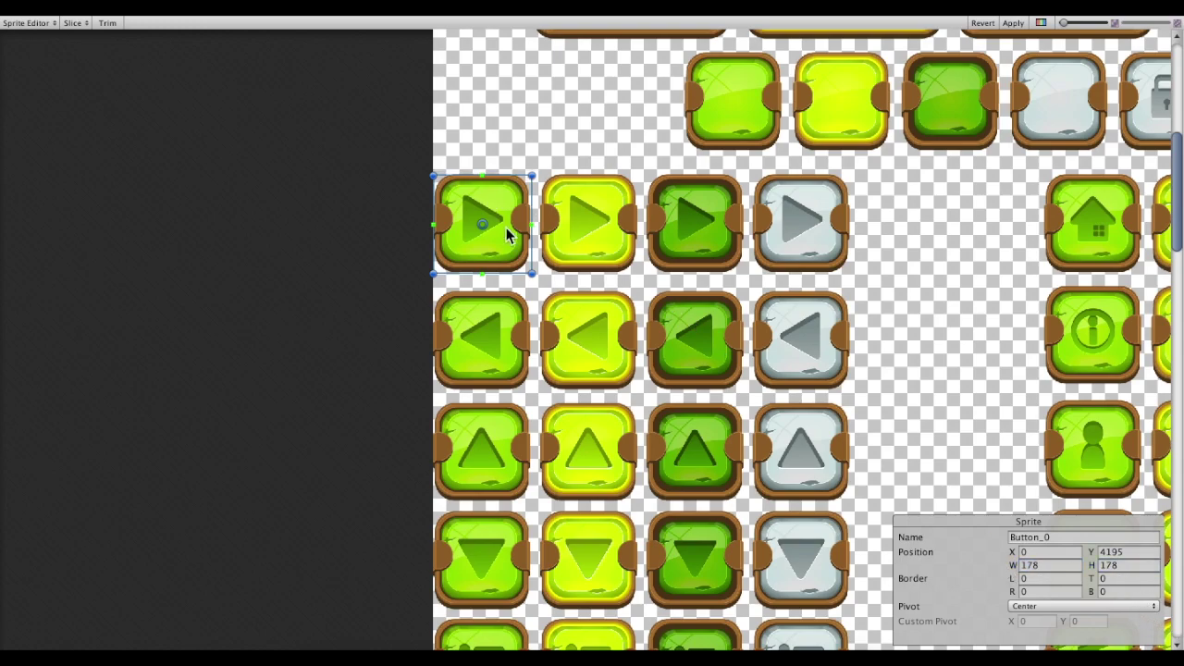
pyautogui.scroll(3, 507, 236)
# - Check the existing play and house button slices in green, yellow and dark-green
pyautogui.click(534, 200)
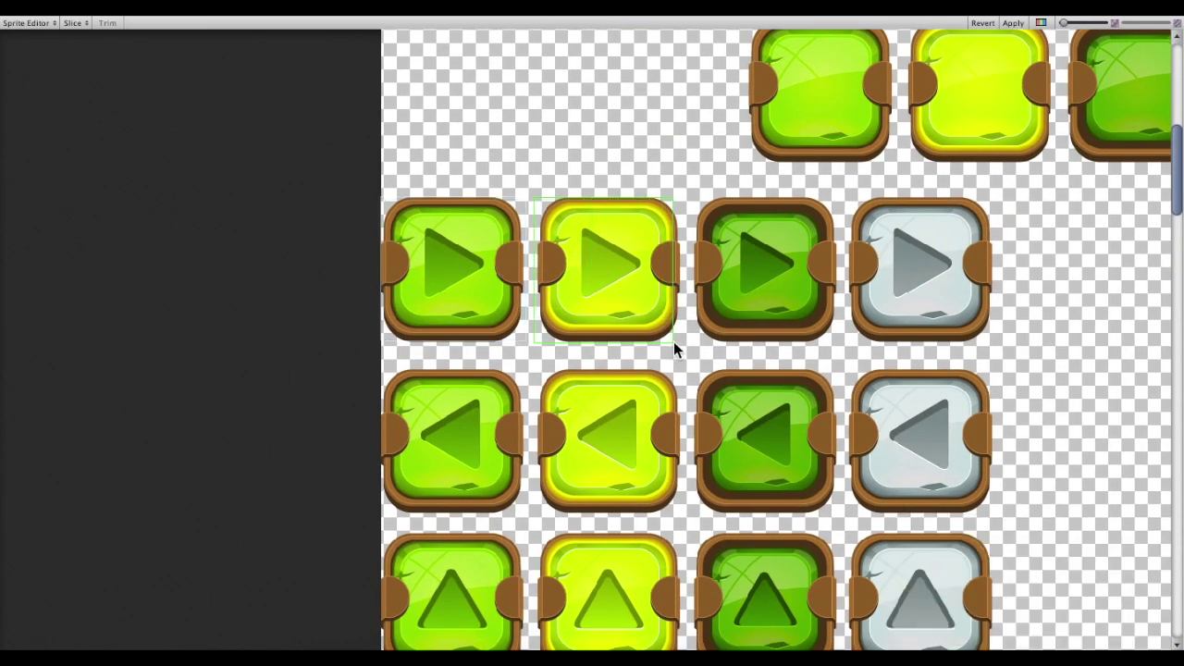
pyautogui.click(602, 298)
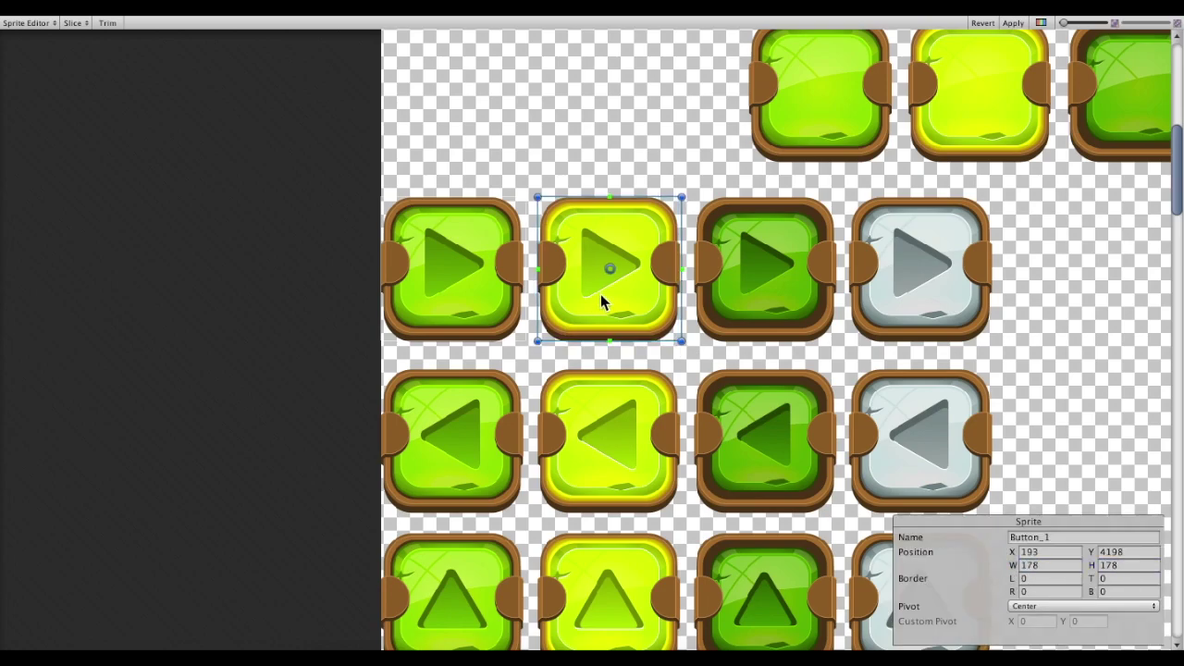
pyautogui.click(840, 340)
pyautogui.click(785, 295)
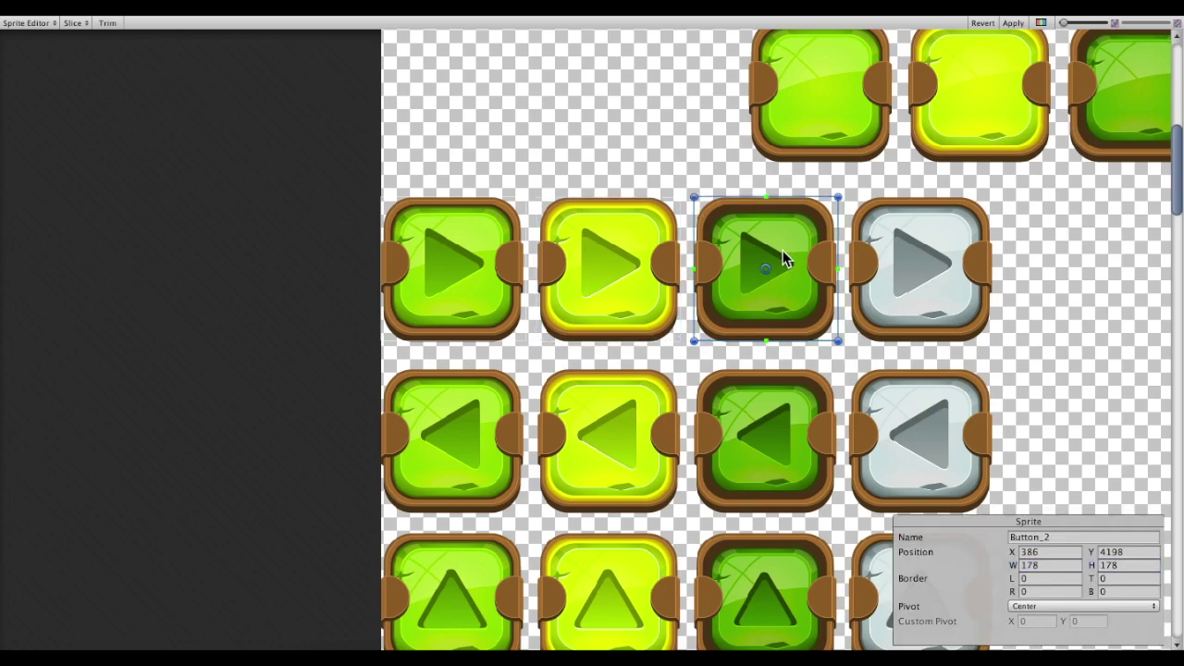
pyautogui.scroll(-3, 708, 227)
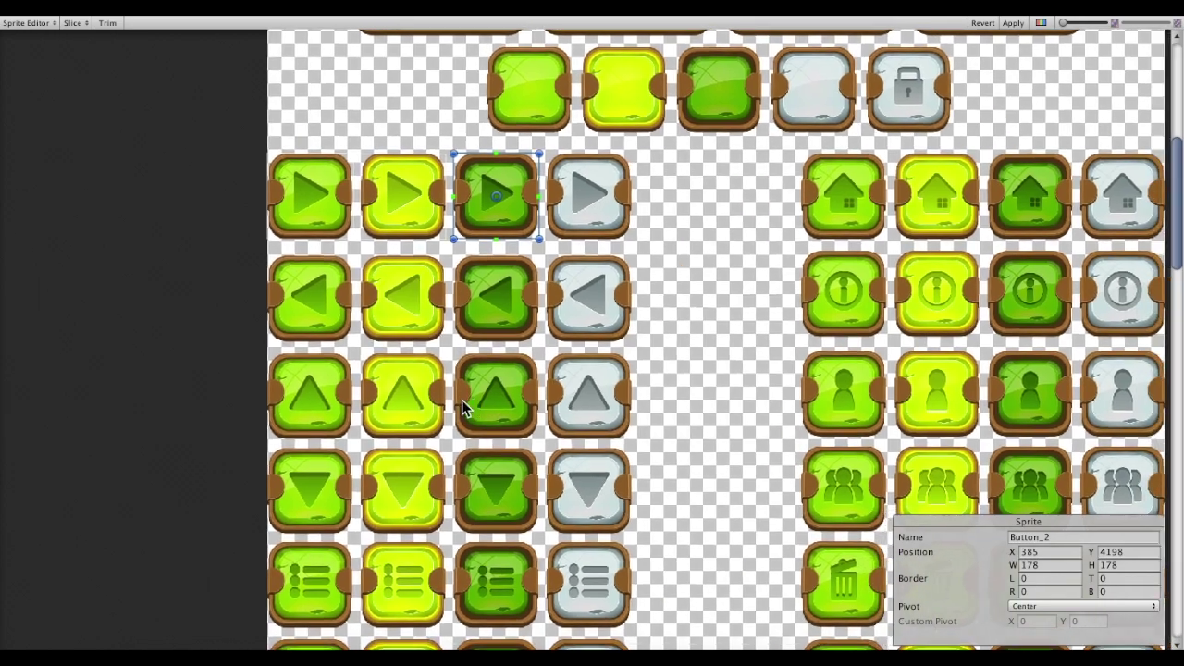
pyautogui.moveTo(515, 398); pyautogui.dragTo(384, 412, button='middle')
pyautogui.scroll(5, 649, 277)
pyautogui.moveTo(649, 276); pyautogui.dragTo(577, 164, button='middle')
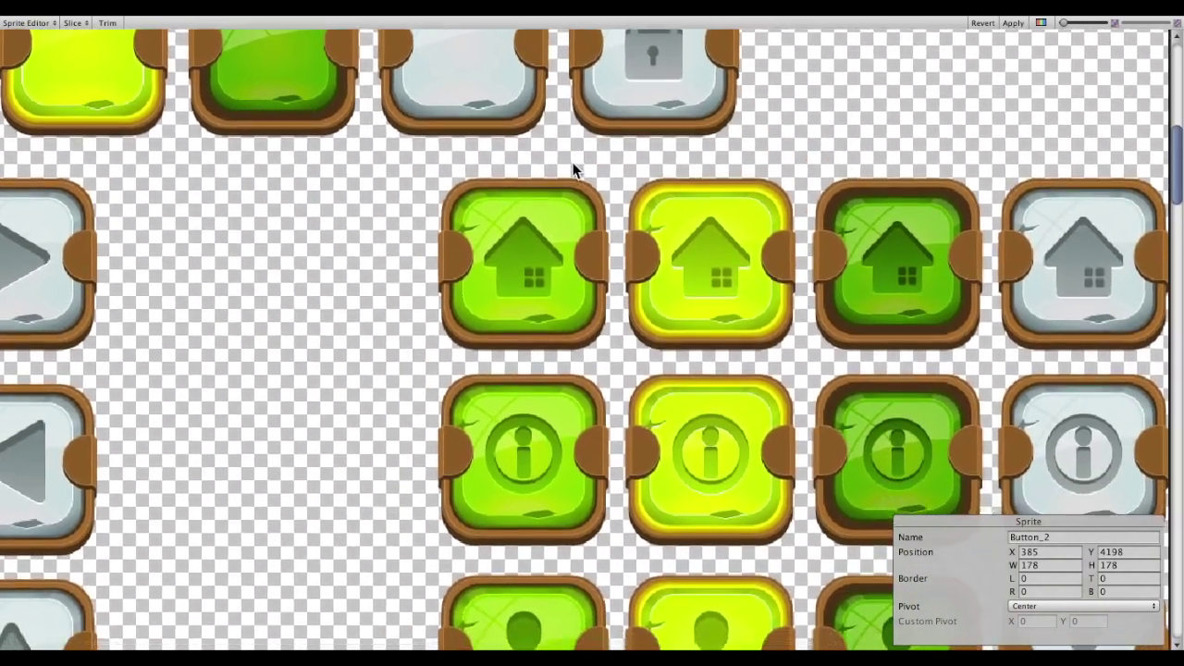
pyautogui.click(570, 277)
pyautogui.click(740, 264)
pyautogui.click(898, 248)
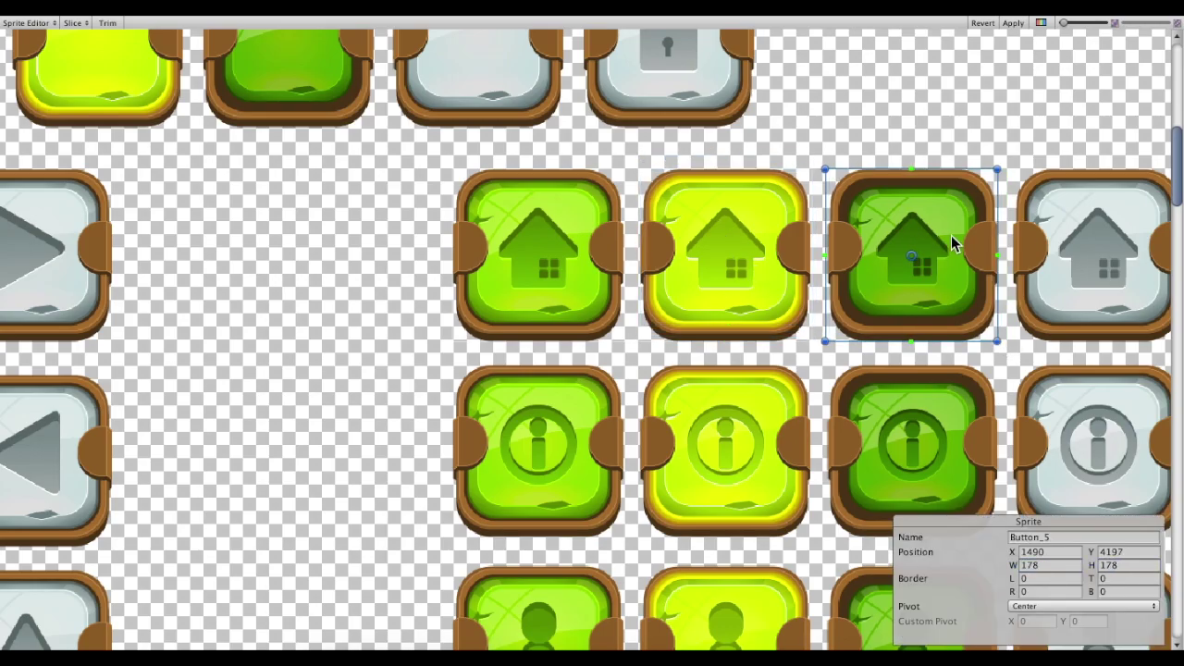
# - Check the yellow and dark-green cart button slices
pyautogui.scroll(-3, 952, 237)
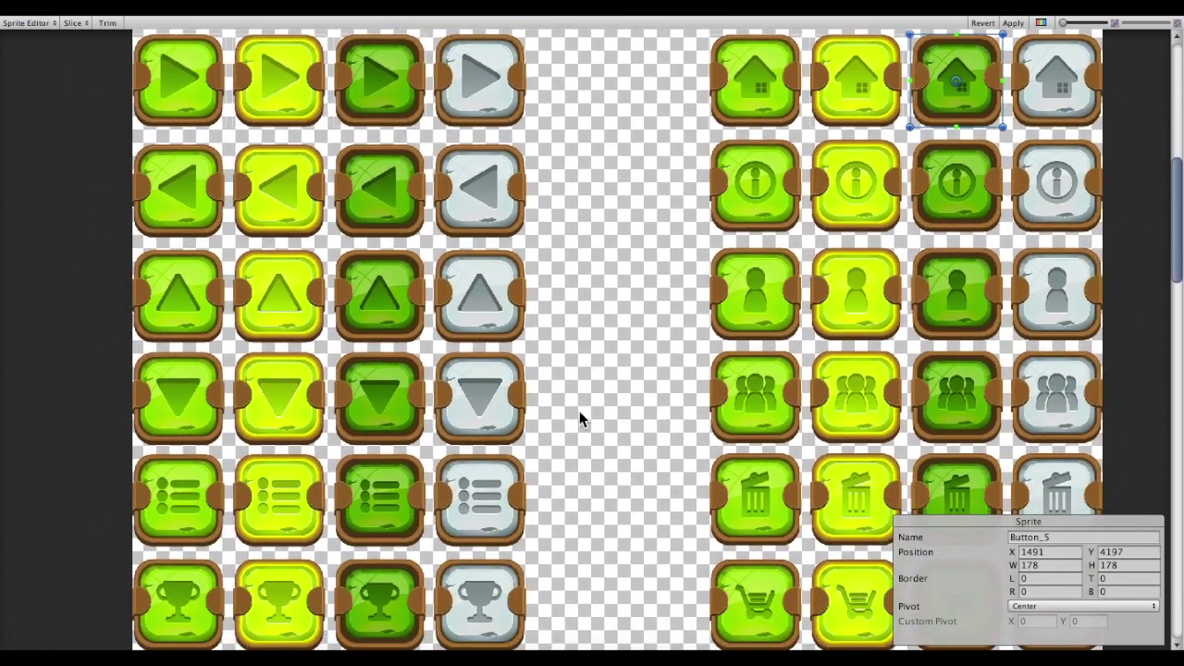
pyautogui.moveTo(579, 419); pyautogui.dragTo(542, 174, button='middle')
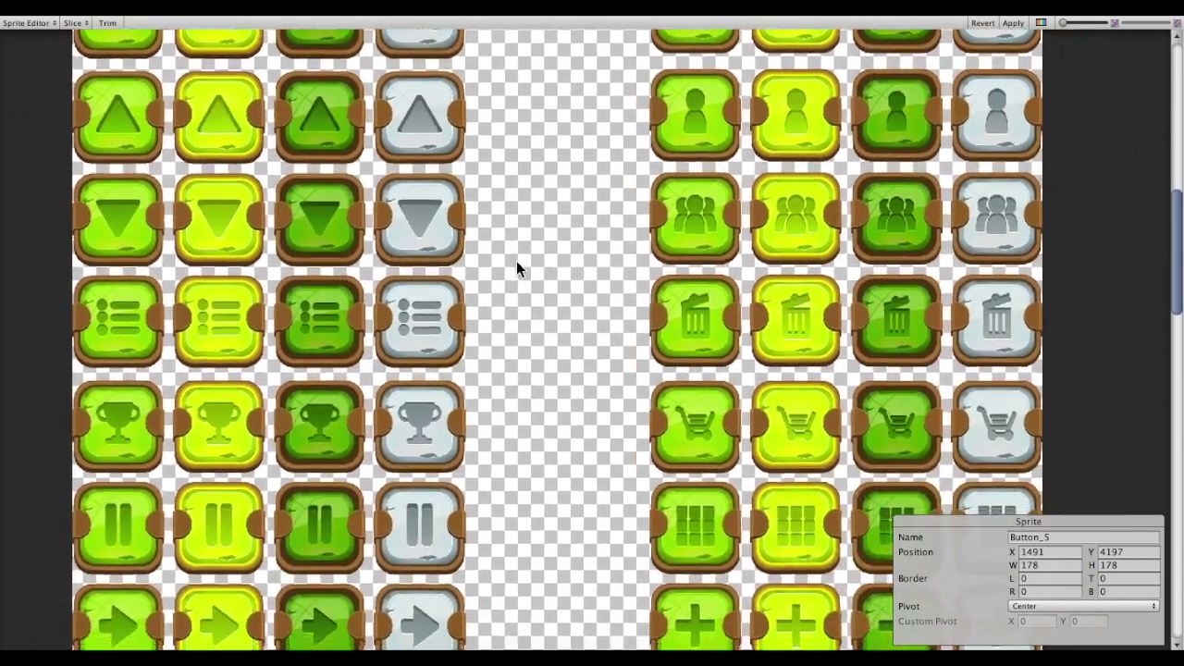
pyautogui.scroll(-3, 546, 180)
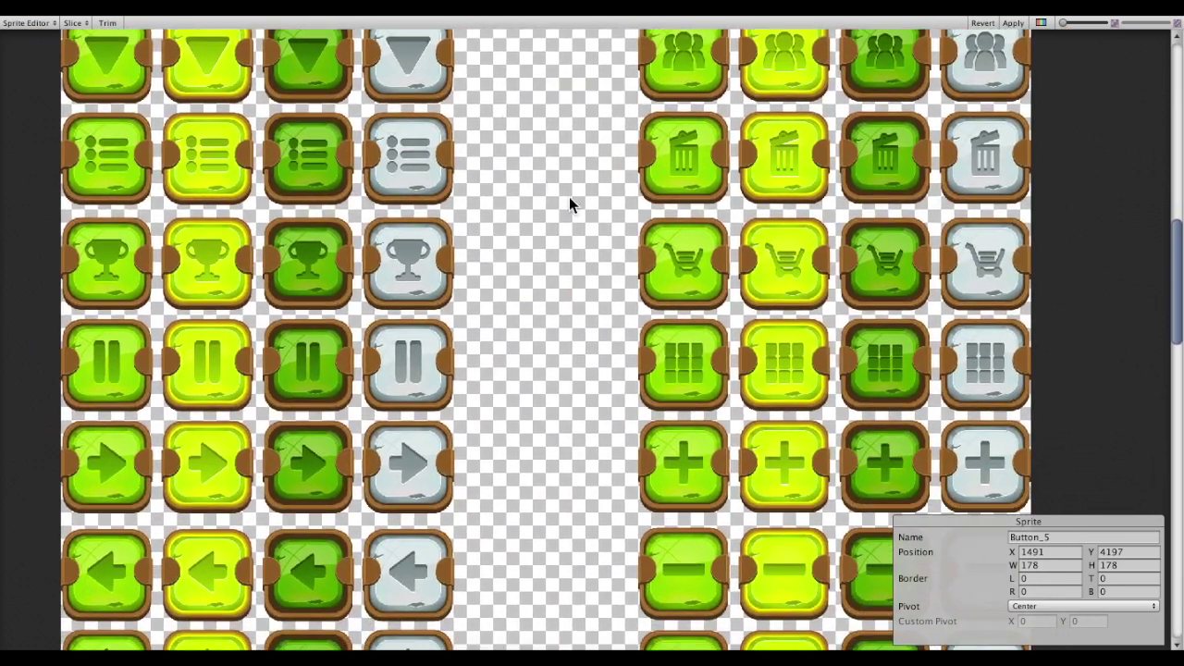
pyautogui.scroll(5, 637, 250)
pyautogui.scroll(-3, 604, 262)
pyautogui.moveTo(605, 261); pyautogui.dragTo(579, 197, button='middle')
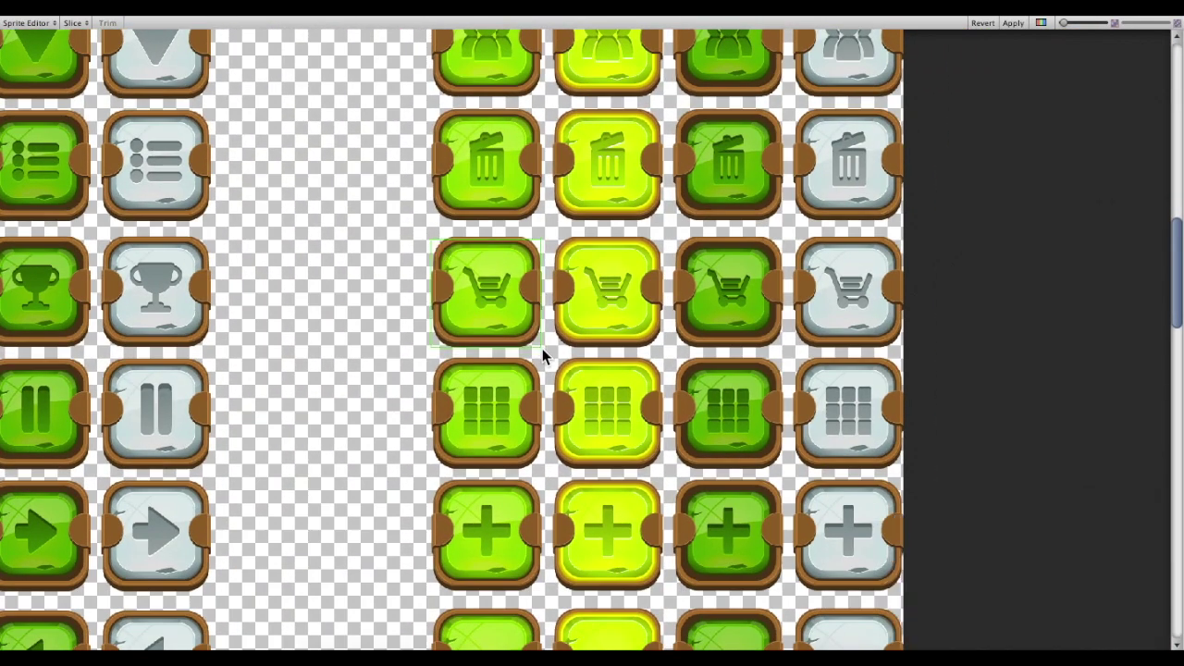
pyautogui.click(542, 358)
pyautogui.scroll(3, 503, 246)
pyautogui.click(667, 370)
pyautogui.click(1051, 481)
pyautogui.click(964, 406)
pyautogui.scroll(-5, 499, 286)
pyautogui.click(500, 287)
# - Inspect the green, yellow and dark-green reload sprite slices
pyautogui.scroll(2, 598, 233)
pyautogui.moveTo(546, 467); pyautogui.dragTo(541, 157, button='middle')
pyautogui.moveTo(508, 449); pyautogui.dragTo(527, 265, button='middle')
pyautogui.scroll(-1, 589, 473)
pyautogui.hscroll(5, 571, 494)
pyautogui.scroll(1, 627, 311)
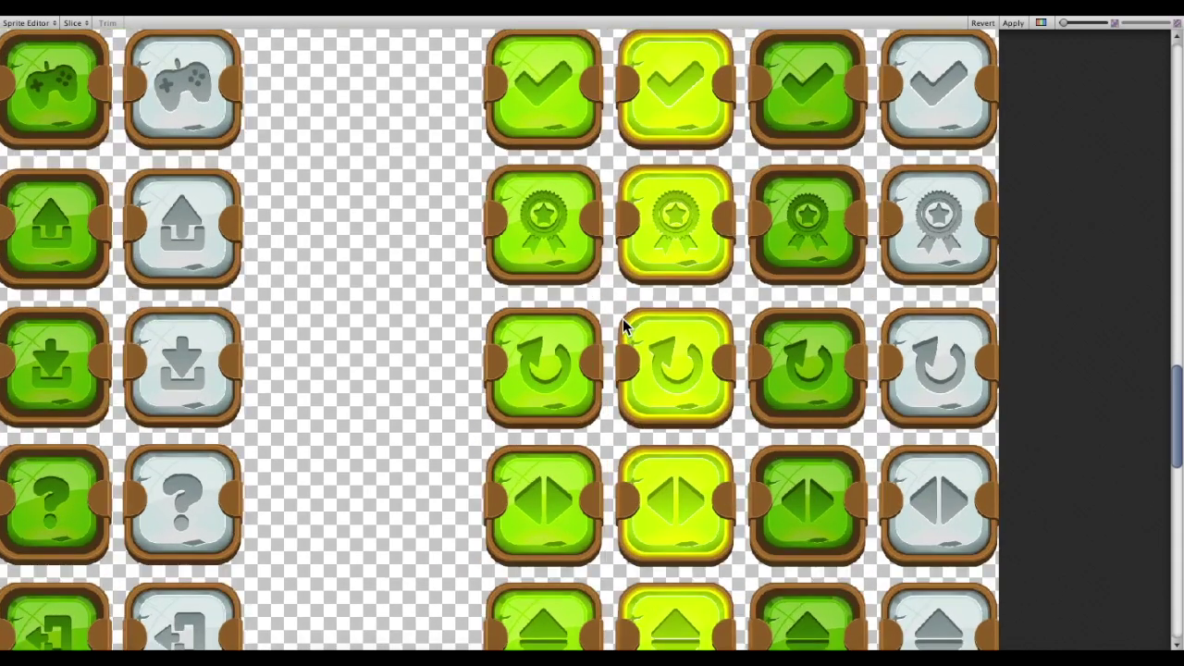
pyautogui.scroll(2, 622, 318)
pyautogui.click(542, 362)
pyautogui.click(629, 324)
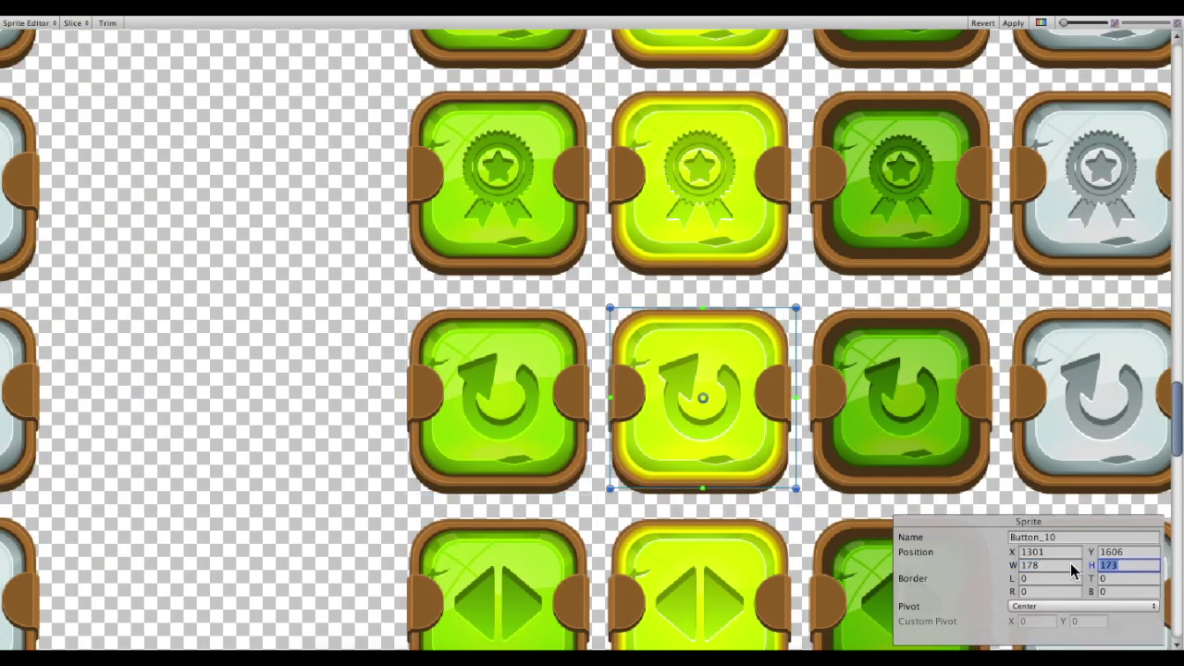
pyautogui.click(888, 398)
# - Draw new sprite slices around the three gear icons at the bottom of the sheet
pyautogui.scroll(-1, 507, 307)
pyautogui.scroll(-2, 507, 308)
pyautogui.scroll(-2, 367, 230)
pyautogui.scroll(-3, 386, 139)
pyautogui.moveTo(424, 356); pyautogui.dragTo(515, 159, button='middle')
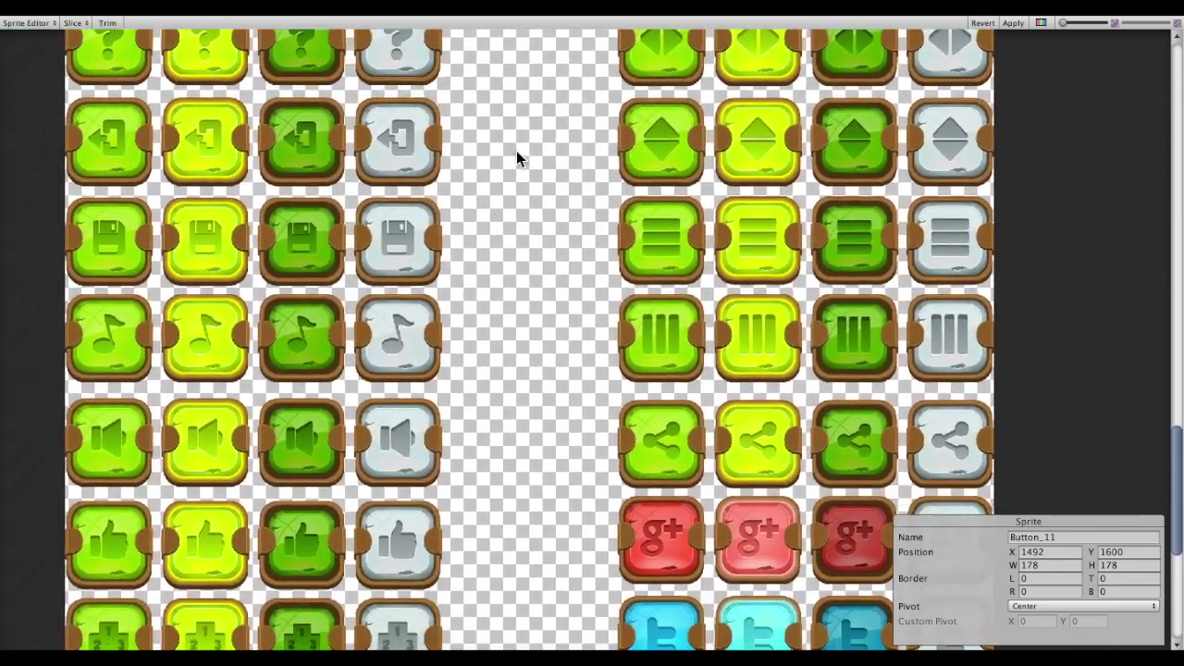
pyautogui.moveTo(508, 524); pyautogui.dragTo(470, 193, button='middle')
pyautogui.moveTo(215, 360); pyautogui.dragTo(546, 251, button='middle')
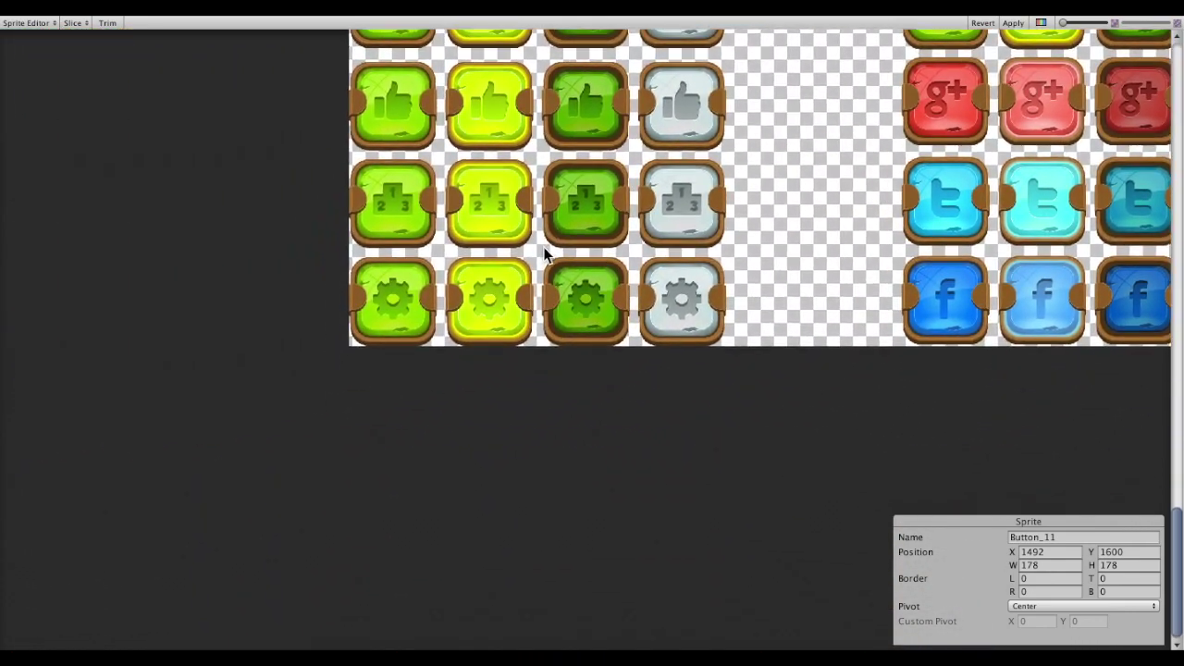
pyautogui.scroll(3, 361, 361)
pyautogui.moveTo(551, 163); pyautogui.dragTo(351, 344)
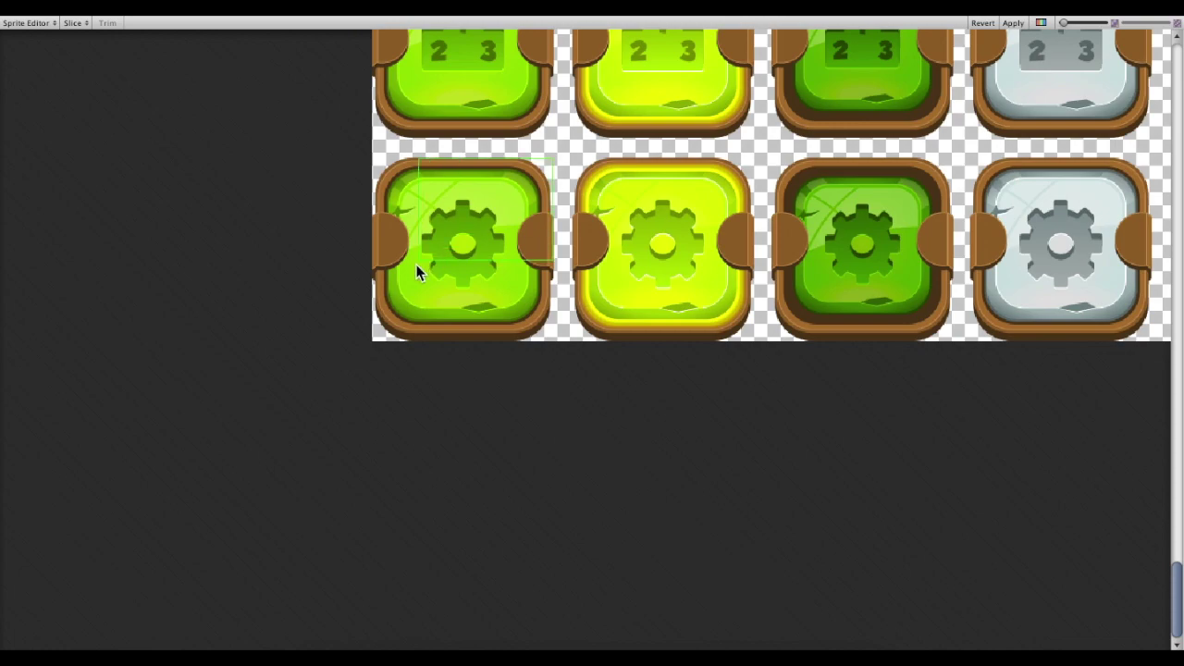
pyautogui.moveTo(761, 346); pyautogui.dragTo(570, 157)
pyautogui.moveTo(770, 157); pyautogui.dragTo(959, 344)
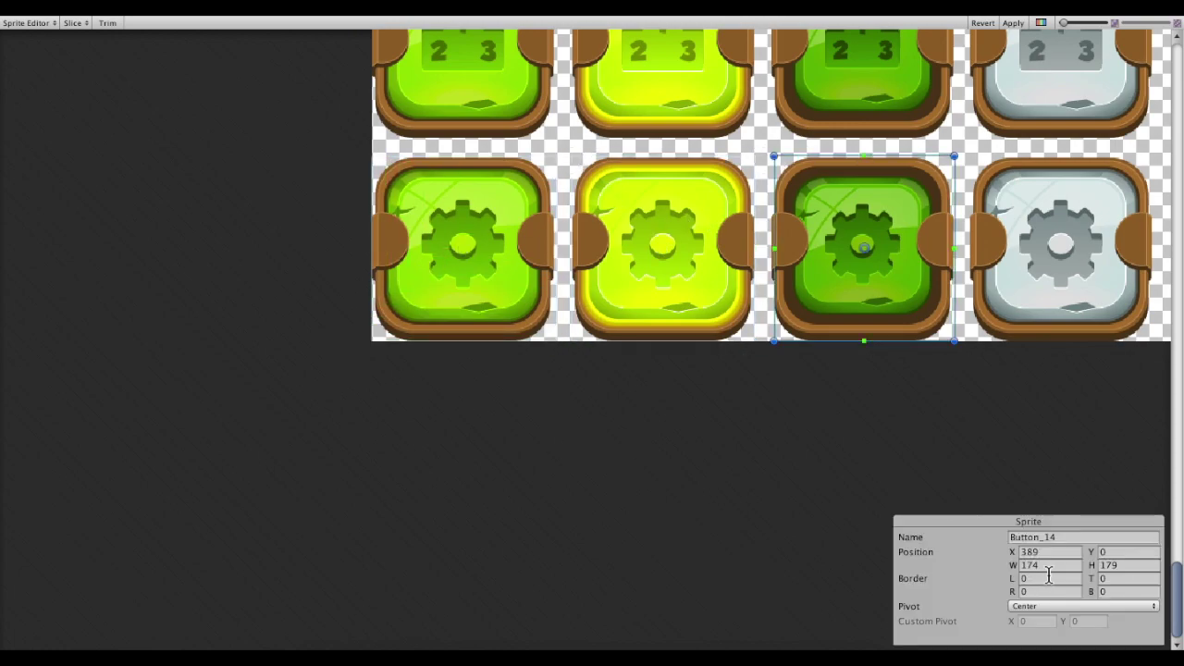
# - Apply the new sprite slices and select the Canvas object
pyautogui.scroll(-5, 950, 197)
pyautogui.moveTo(951, 197); pyautogui.dragTo(558, 572, button='middle')
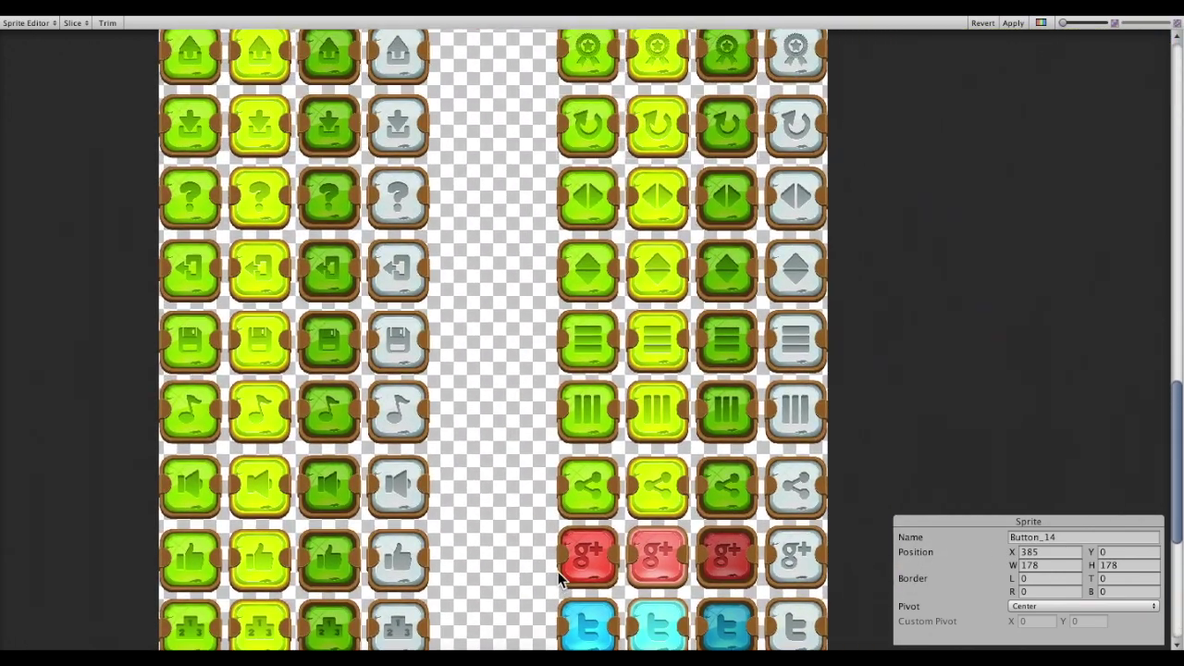
pyautogui.scroll(-2, 558, 572)
pyautogui.click(1016, 25)
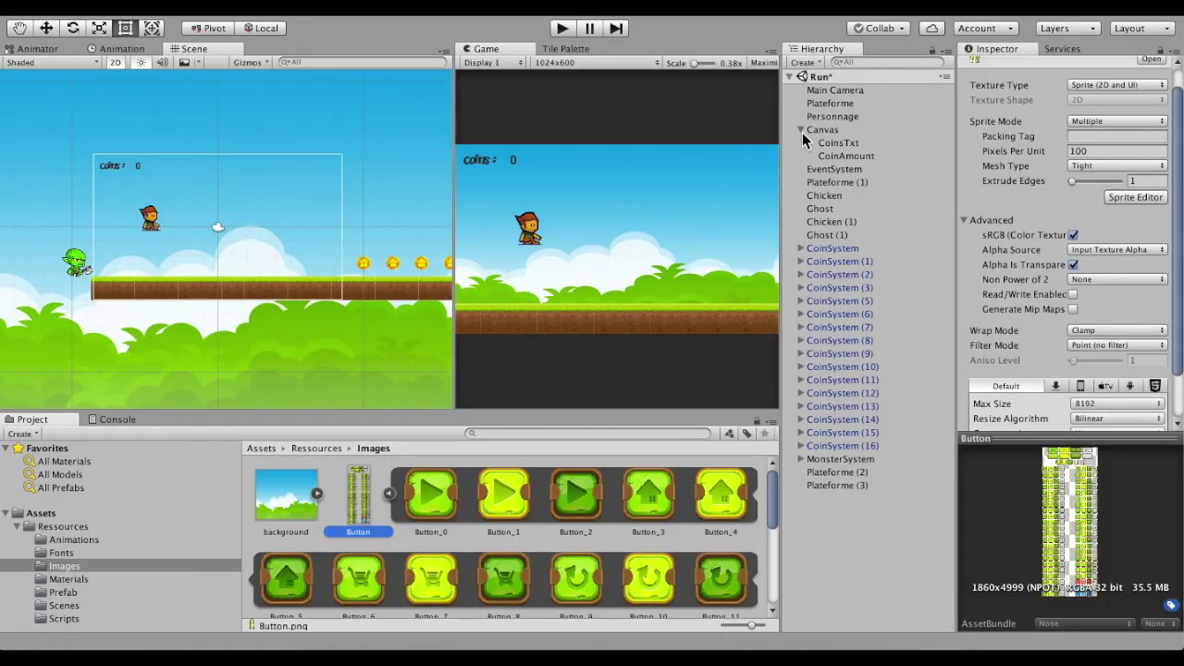
pyautogui.click(803, 133)
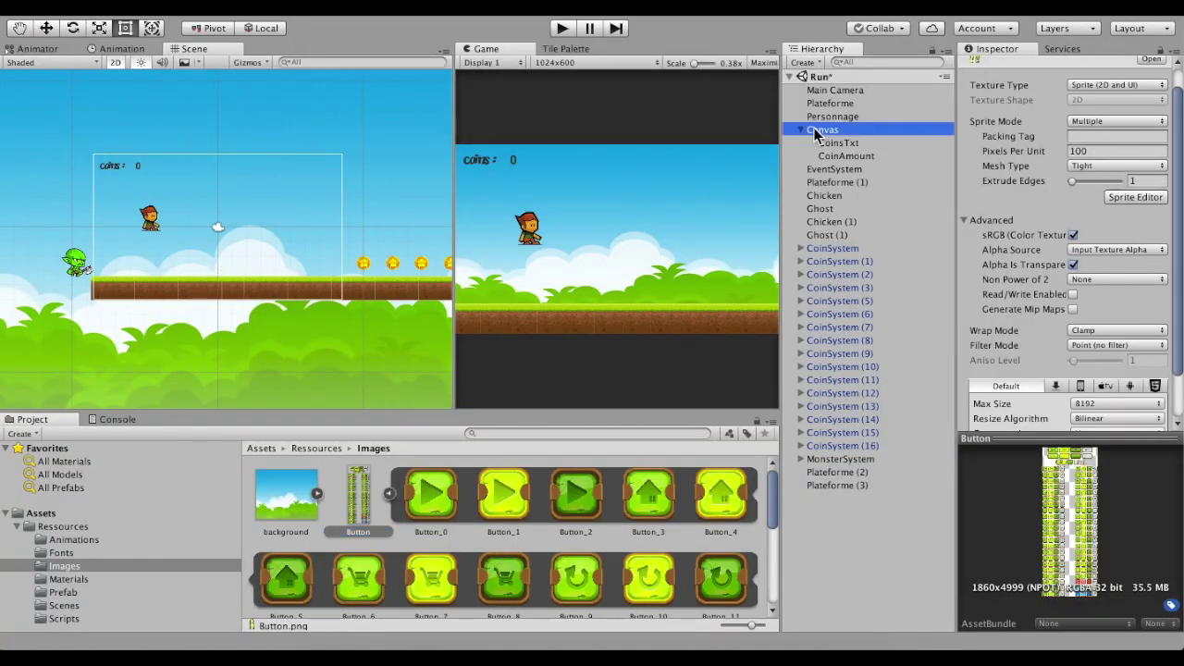
# - Add a UI Panel under the Canvas and rename it Buttons
pyautogui.rightClick(812, 129)
pyautogui.moveTo(865, 368)
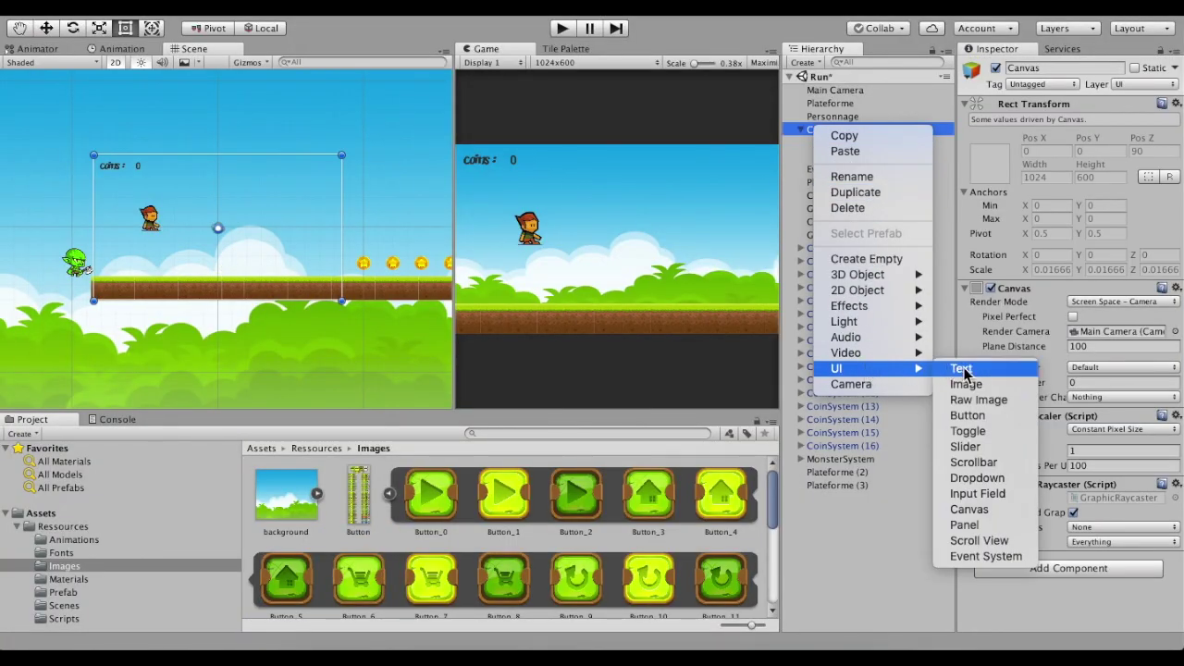
pyautogui.click(949, 525)
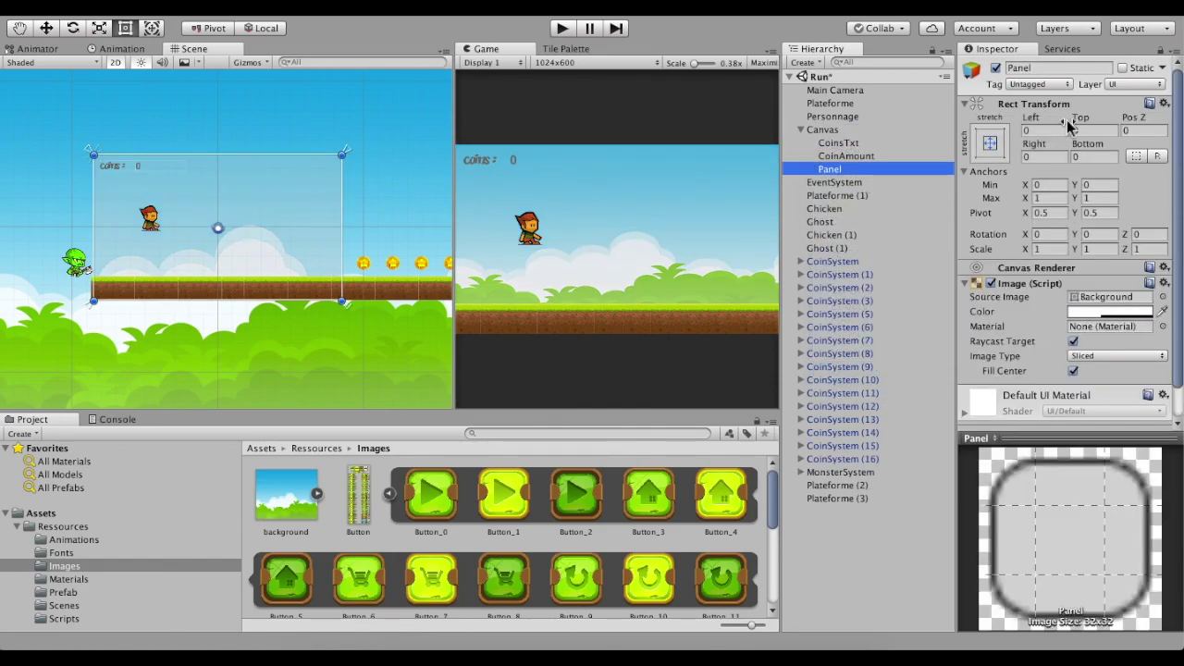
pyautogui.click(1091, 70)
pyautogui.moveTo(1049, 74); pyautogui.dragTo(991, 76)
pyautogui.write('Buttons')
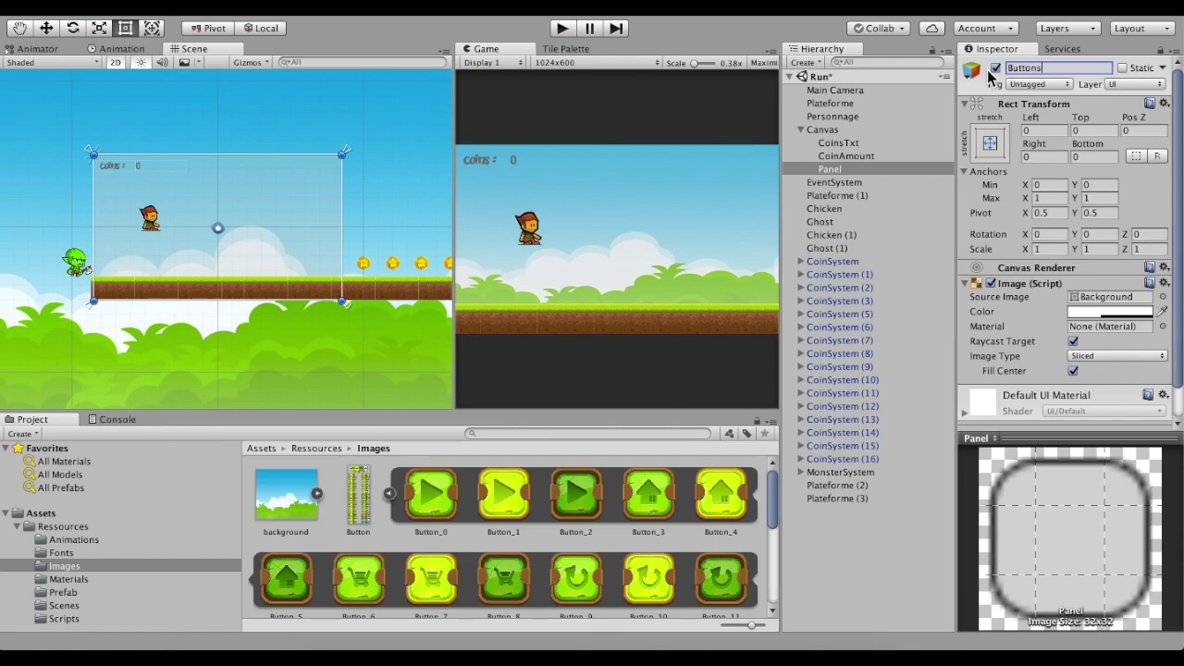
pyautogui.press('Return')
# - Shrink the Buttons box into the top-right corner of the canvas
pyautogui.moveTo(95, 303); pyautogui.dragTo(314, 189)
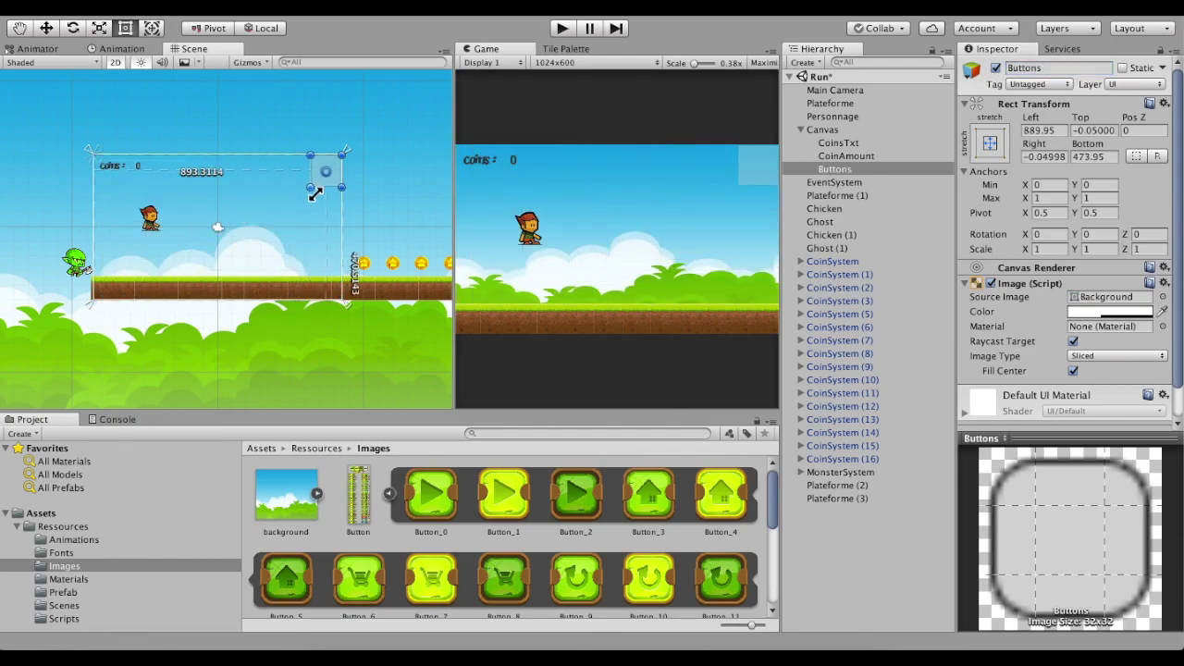
pyautogui.scroll(2, 340, 180)
pyautogui.scroll(3, 340, 180)
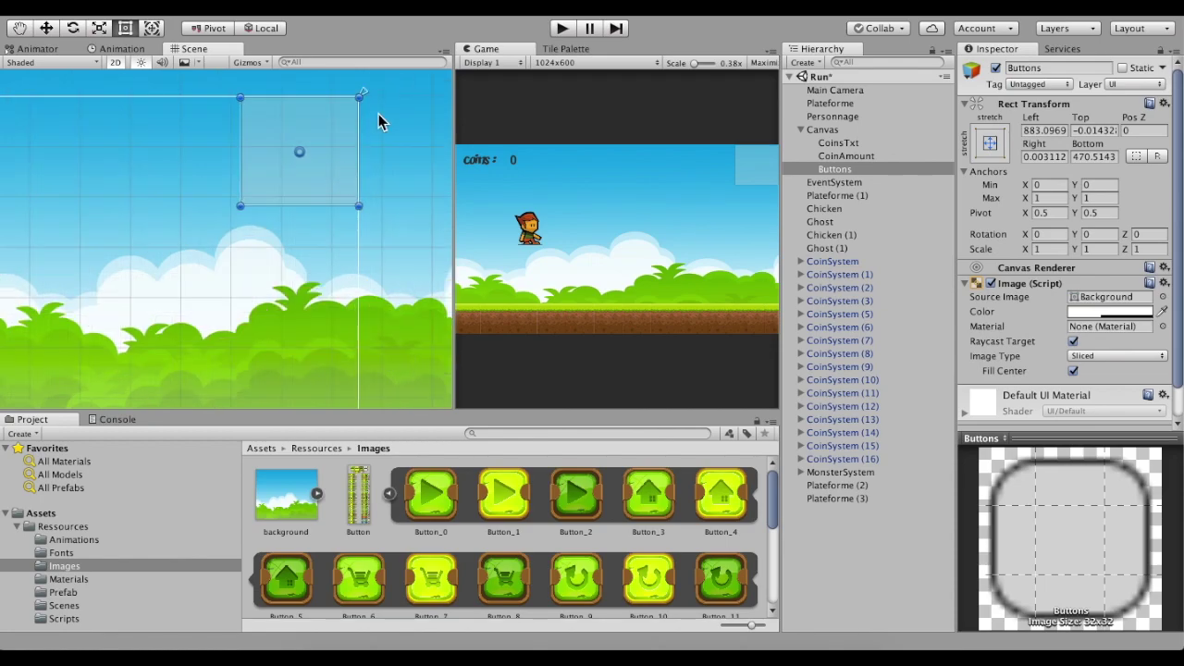
pyautogui.moveTo(361, 104); pyautogui.dragTo(341, 120)
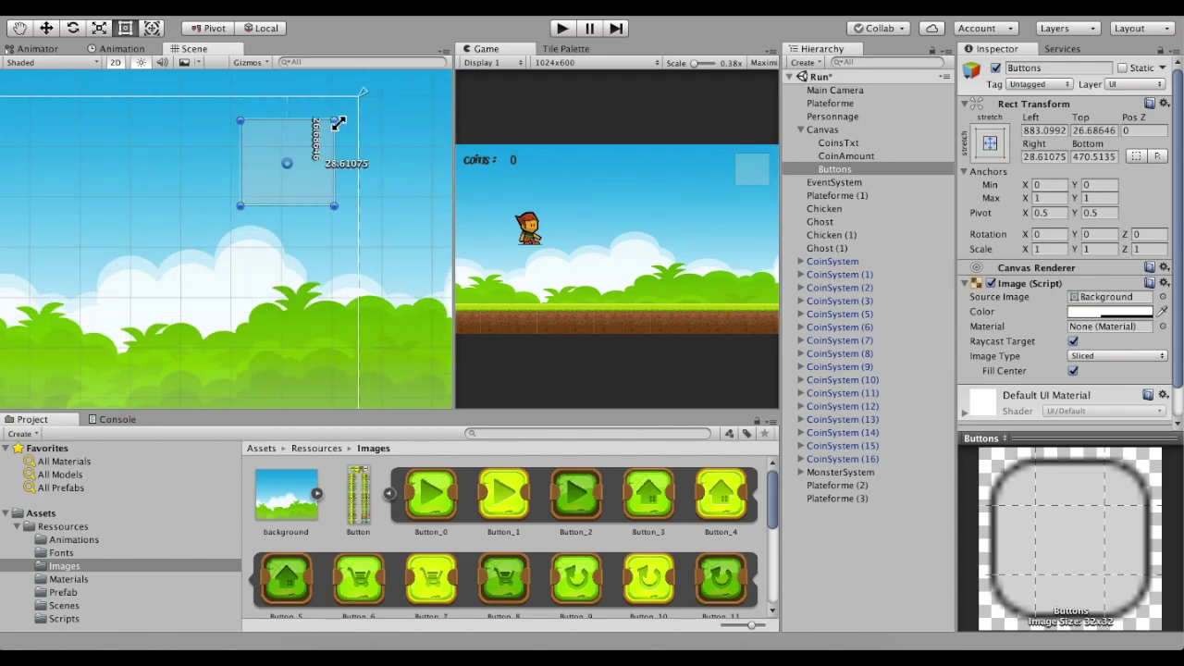
pyautogui.moveTo(340, 123); pyautogui.dragTo(337, 125)
pyautogui.moveTo(244, 213); pyautogui.dragTo(251, 206)
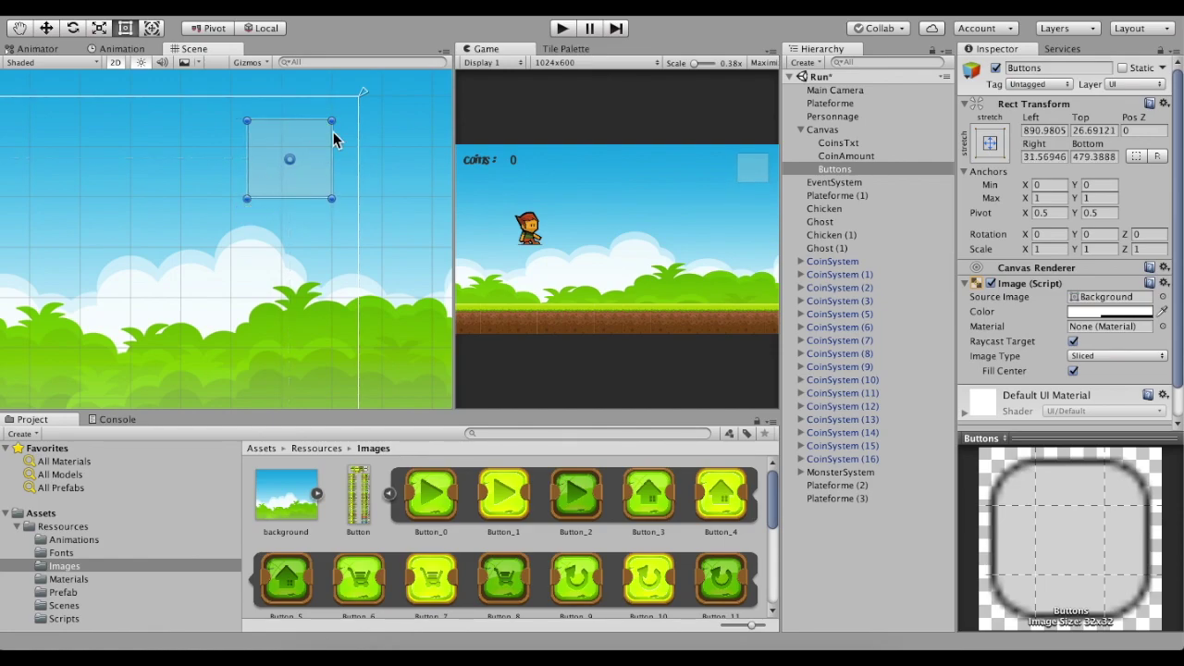
# - Pull the Buttons anchors onto the box's top-right and bottom-left corners
pyautogui.moveTo(363, 94); pyautogui.dragTo(335, 117)
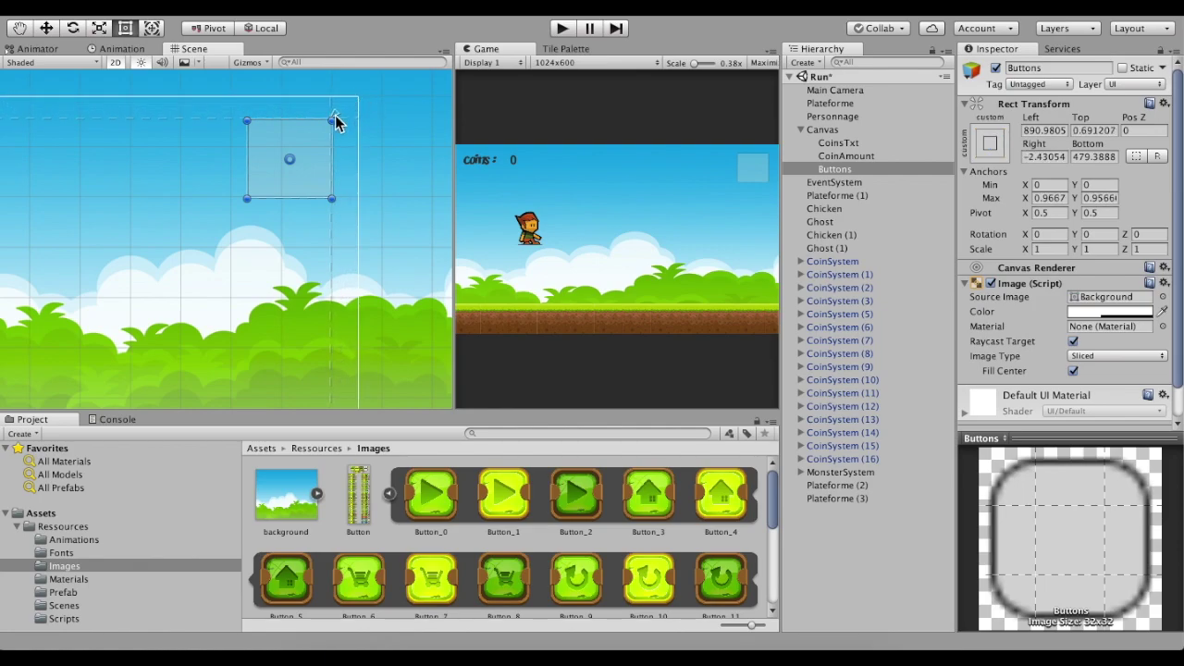
pyautogui.scroll(-2, 288, 165)
pyautogui.scroll(-2, 166, 267)
pyautogui.scroll(-2, 309, 177)
pyautogui.scroll(-2, 205, 219)
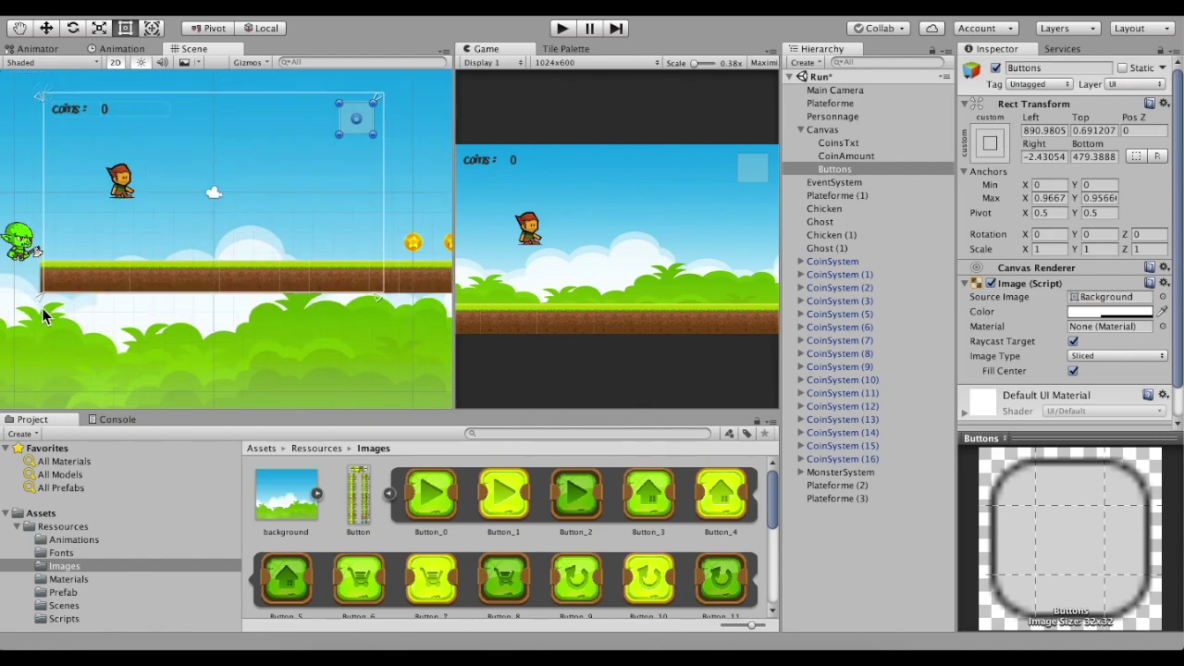
pyautogui.moveTo(41, 300); pyautogui.dragTo(336, 146)
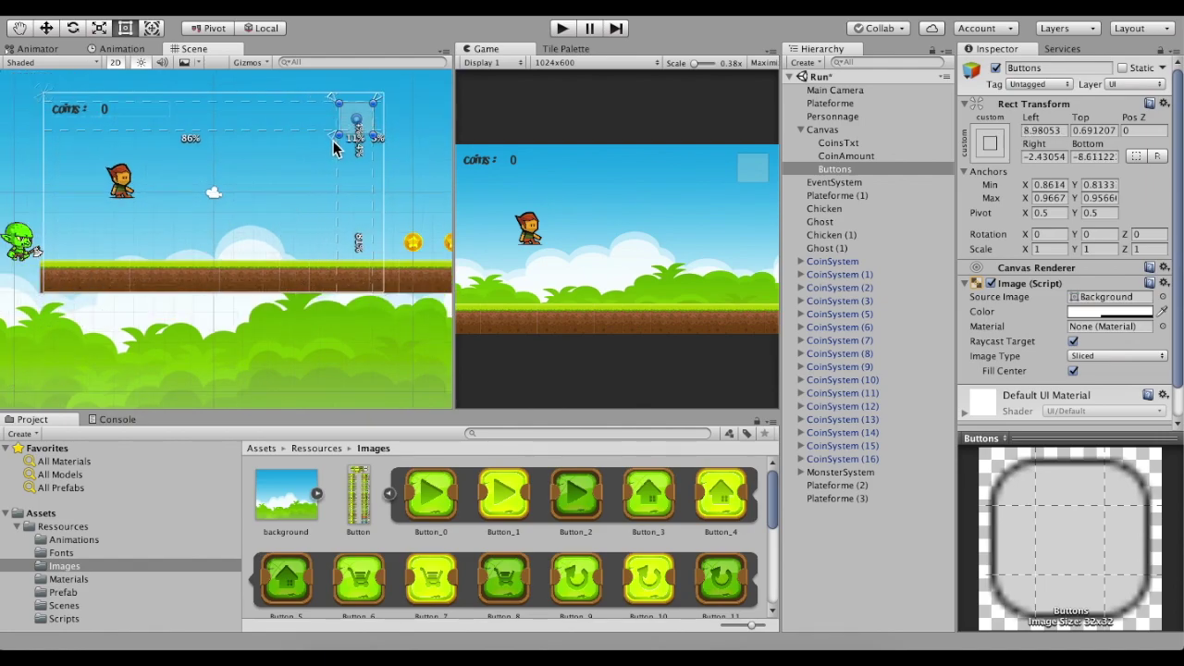
# - Remove the Image component from the Buttons container
pyautogui.scroll(2, 370, 153)
pyautogui.scroll(1, 343, 167)
pyautogui.scroll(2, 309, 246)
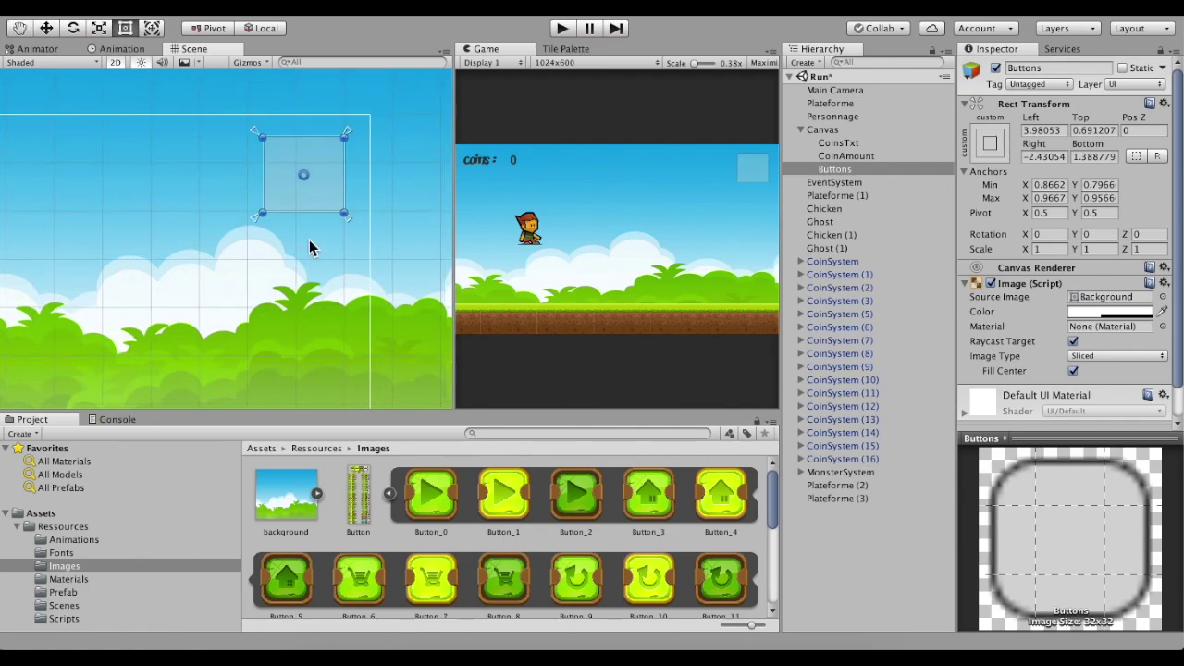
pyautogui.scroll(2, 354, 116)
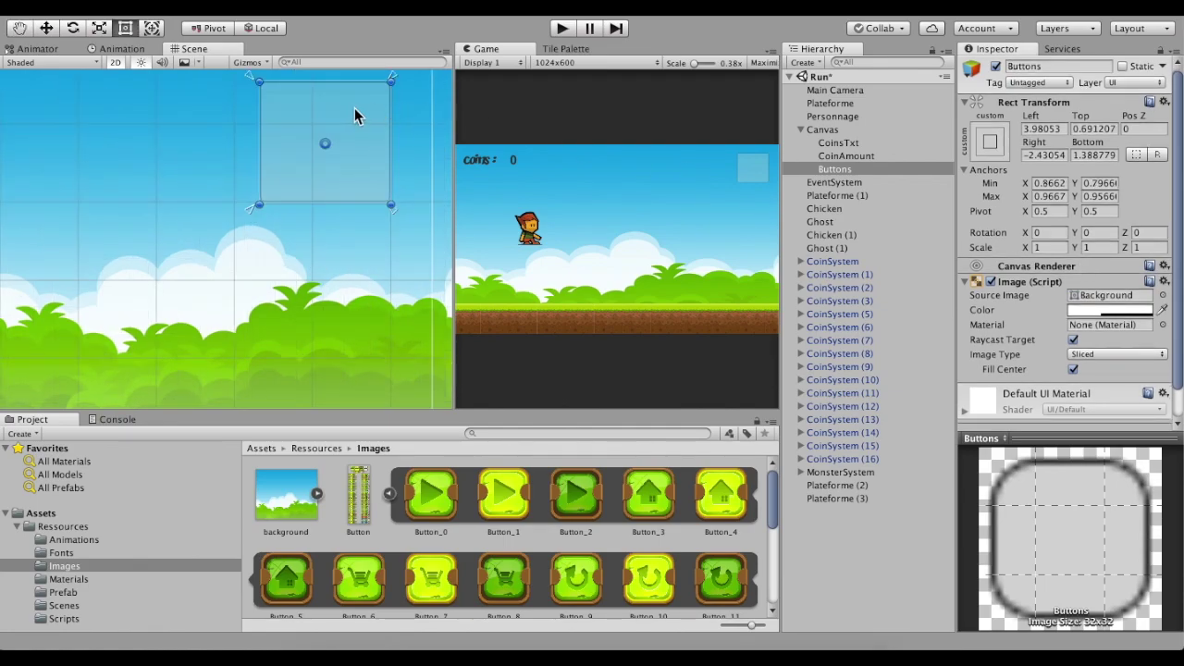
pyautogui.click(1163, 284)
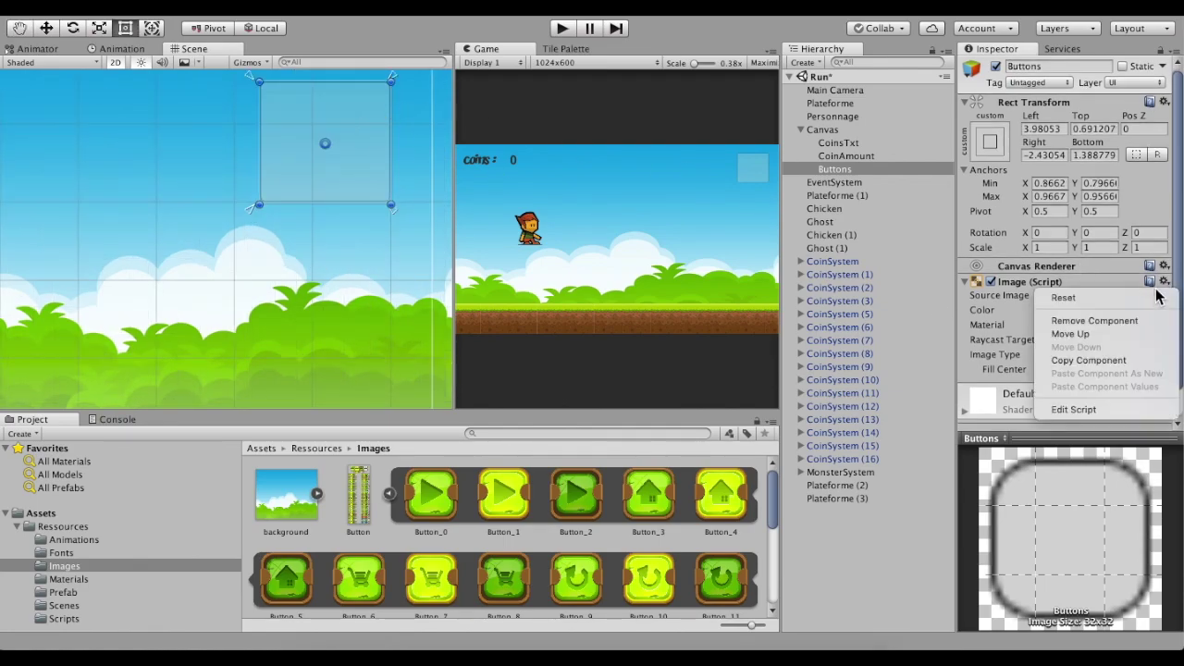
pyautogui.click(1106, 321)
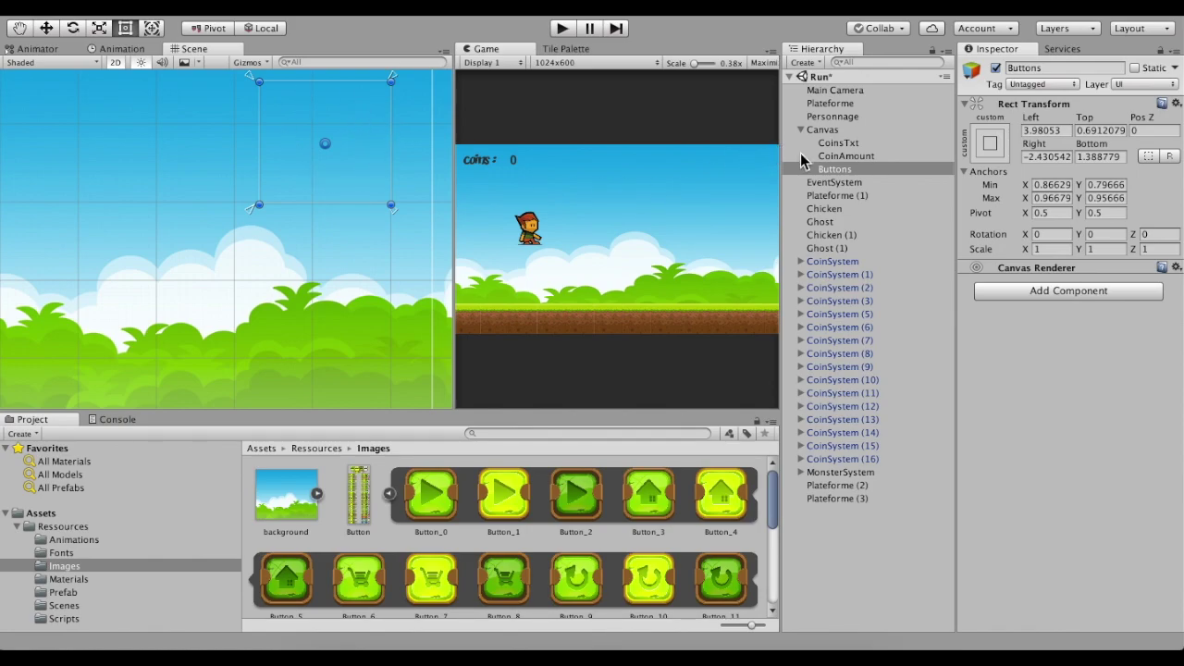
pyautogui.rightClick(839, 172)
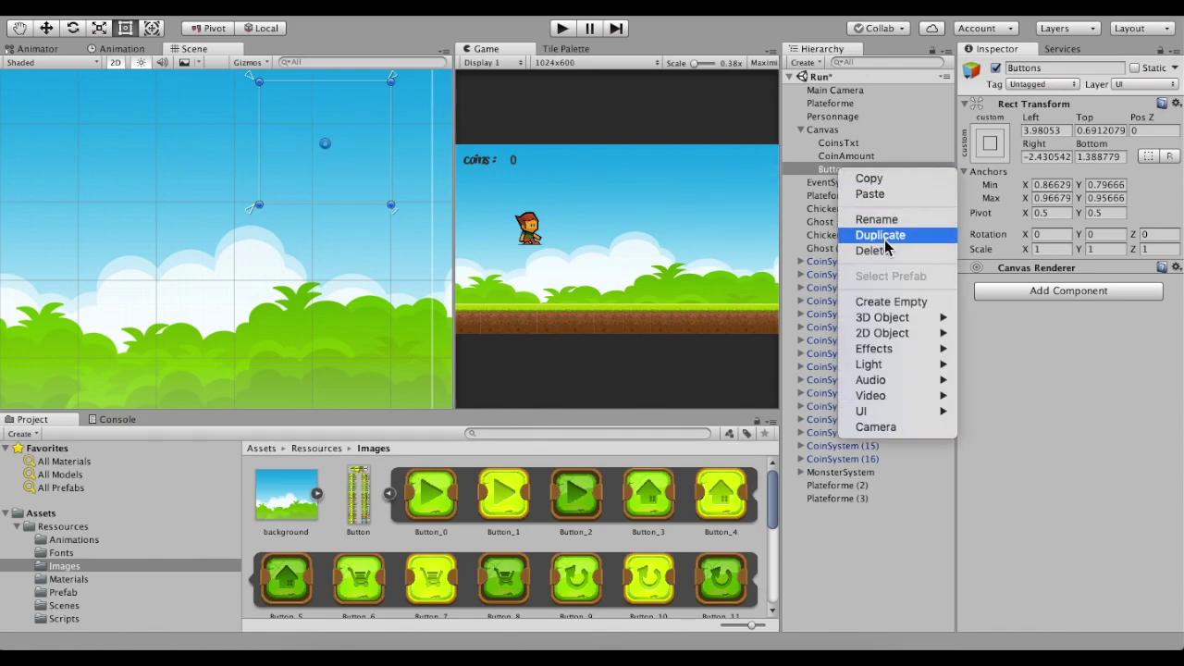
# - Add a UI Button inside Buttons and name it Pause
pyautogui.moveTo(891, 412)
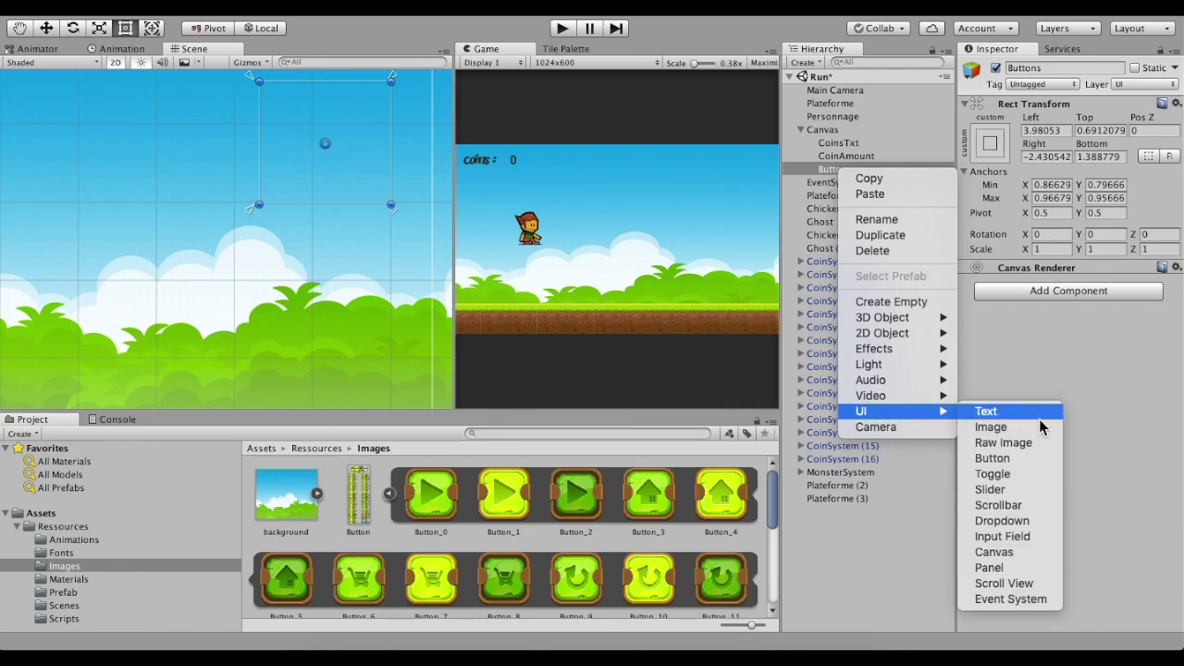
pyautogui.click(997, 457)
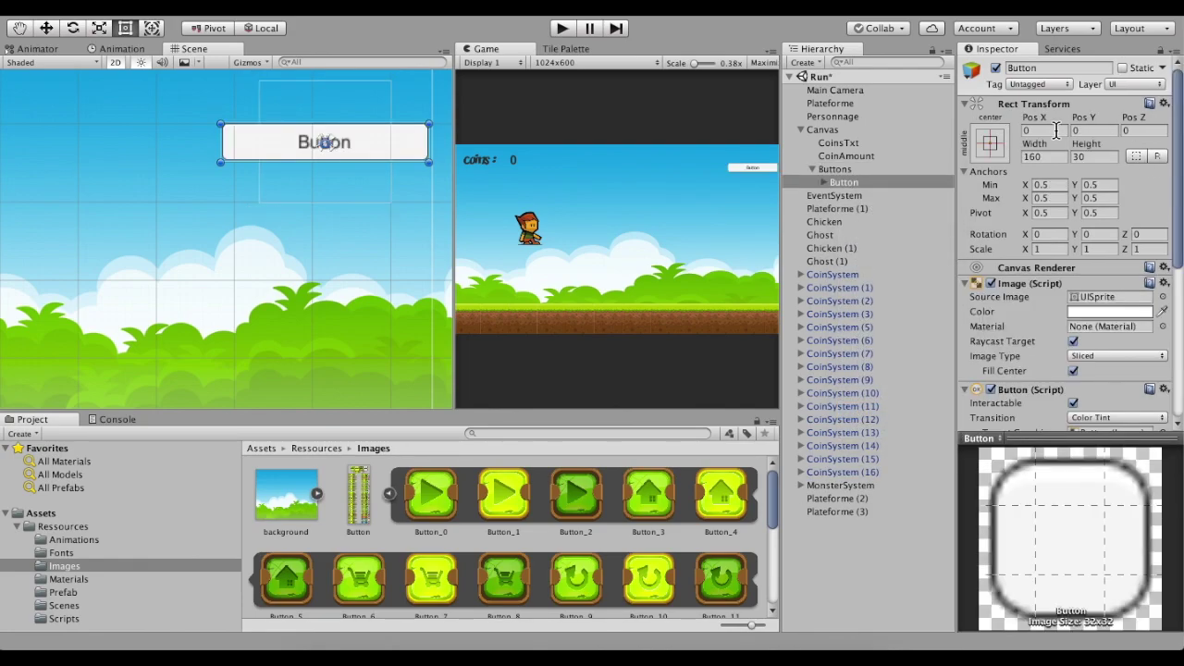
pyautogui.click(1036, 67)
pyautogui.write('Pause')
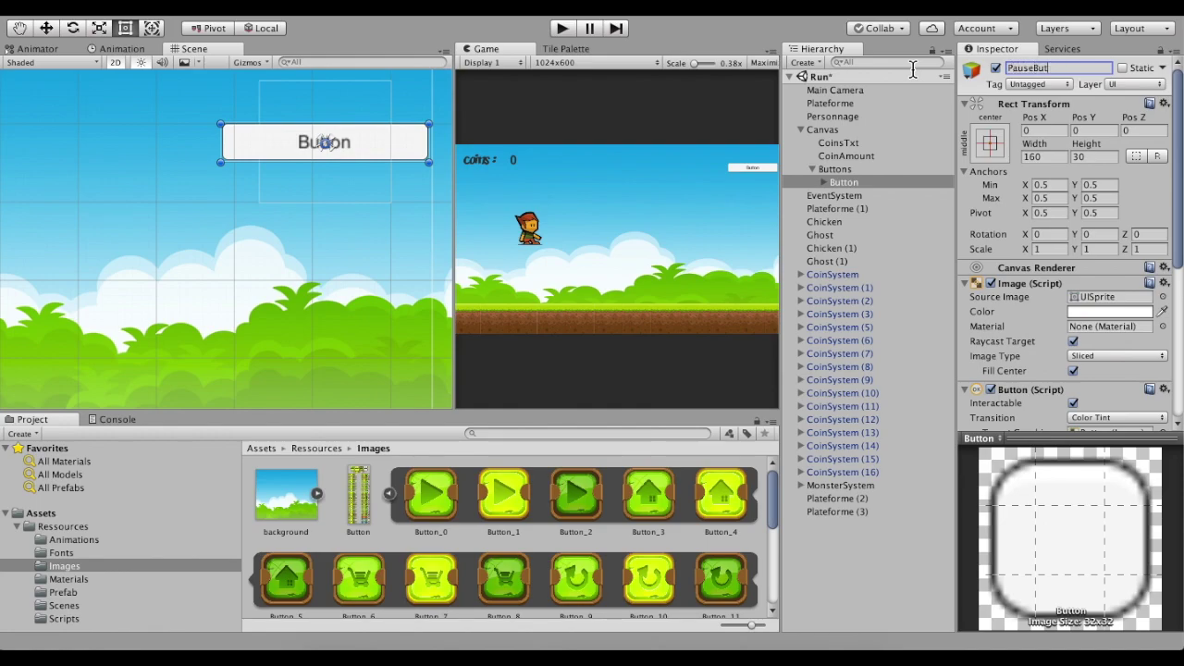
pyautogui.press('Return')
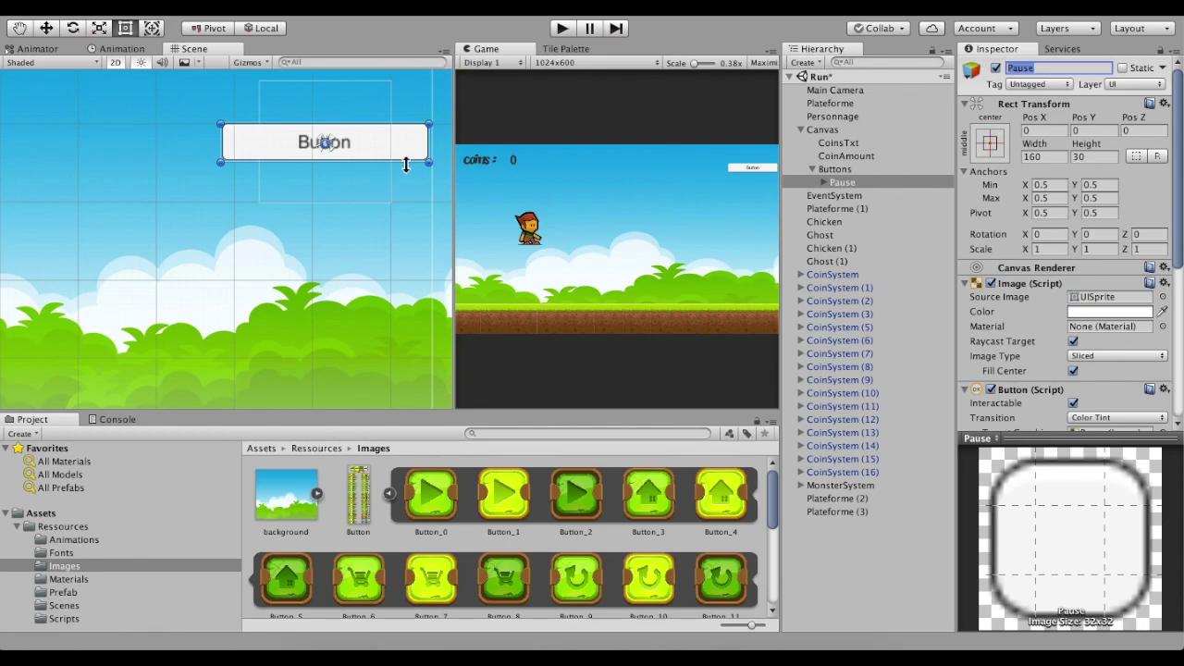
# - Resize the Pause button to about 101 by 94 in the top-right corner
pyautogui.moveTo(429, 124); pyautogui.dragTo(390, 81)
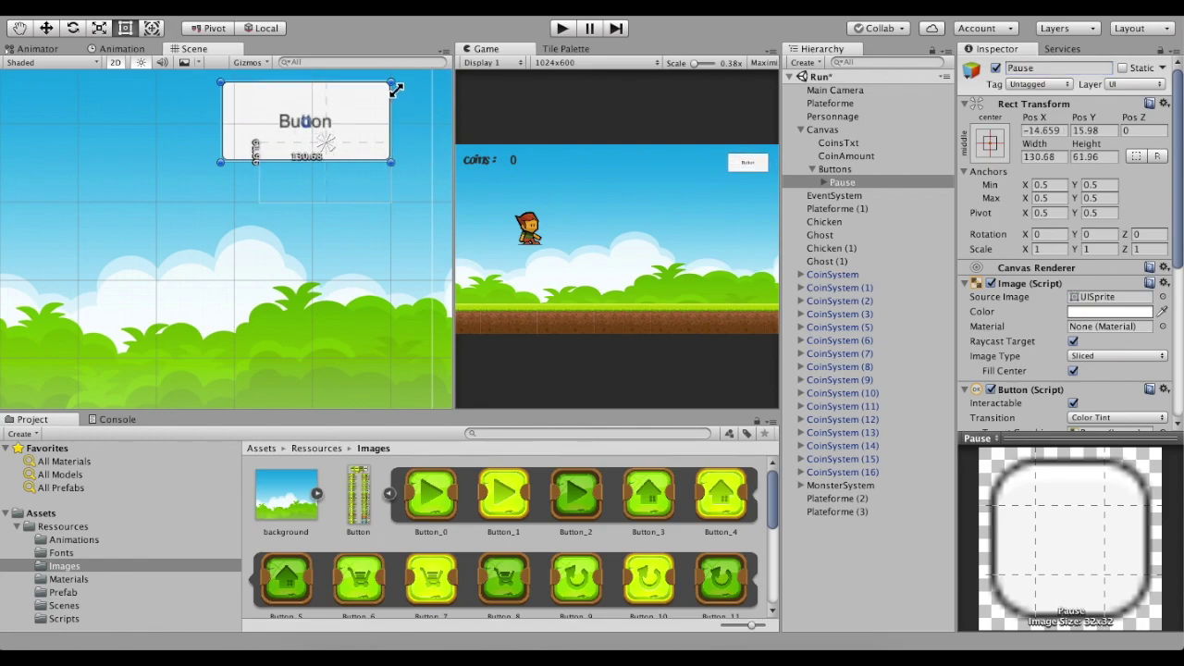
pyautogui.moveTo(222, 164); pyautogui.dragTo(262, 204)
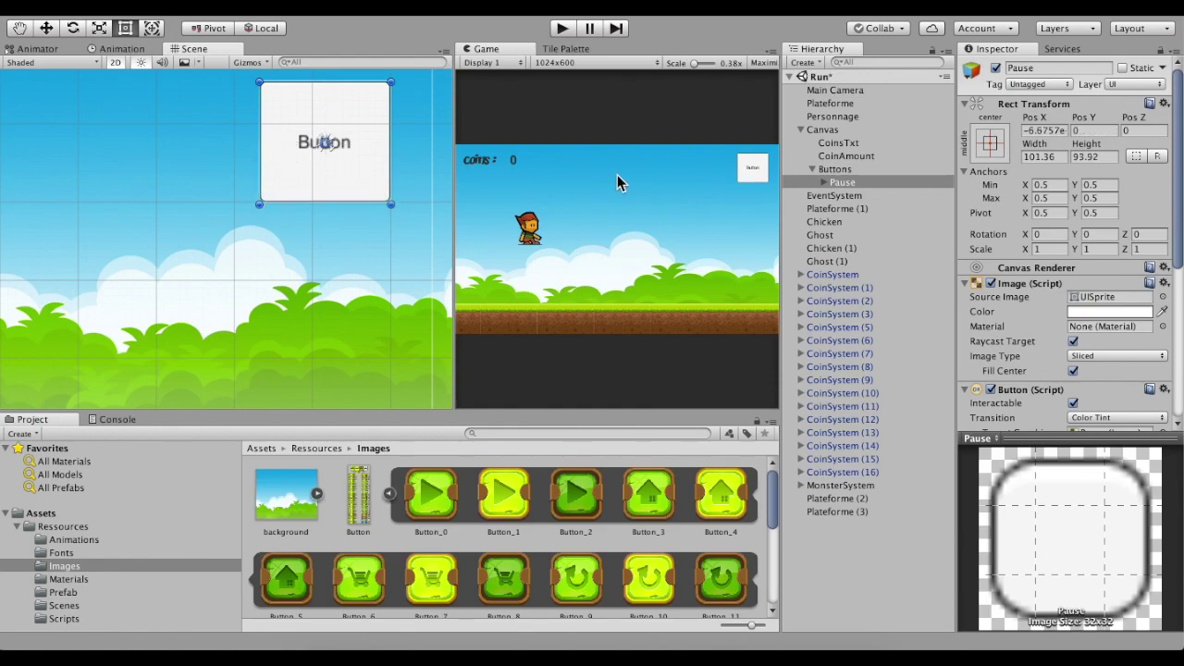
pyautogui.moveTo(266, 161); pyautogui.dragTo(260, 168)
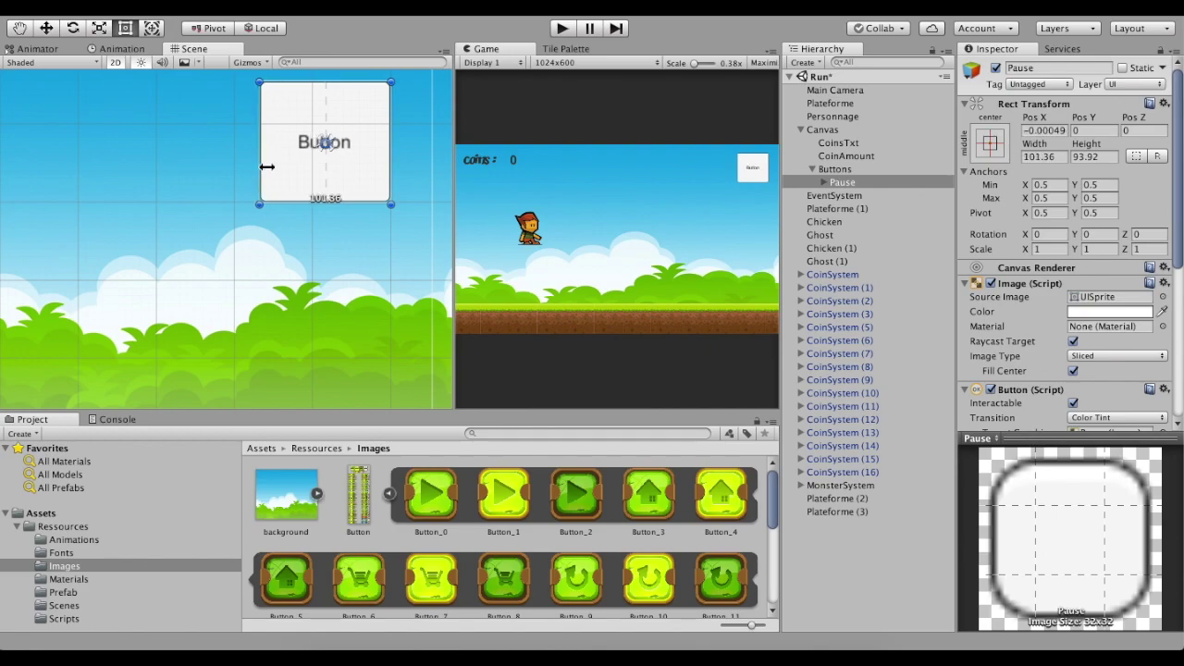
pyautogui.scroll(-3, 1060, 286)
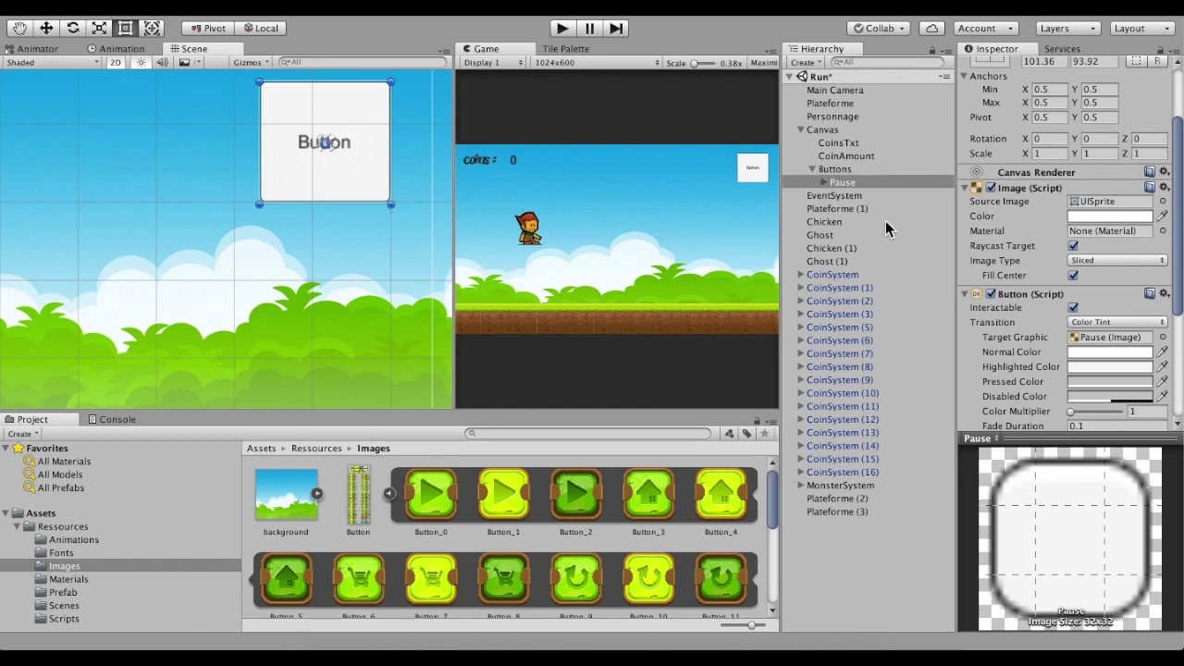
pyautogui.click(825, 184)
# - Delete the Text child from the Pause button
pyautogui.click(851, 195)
pyautogui.rightClick(861, 195)
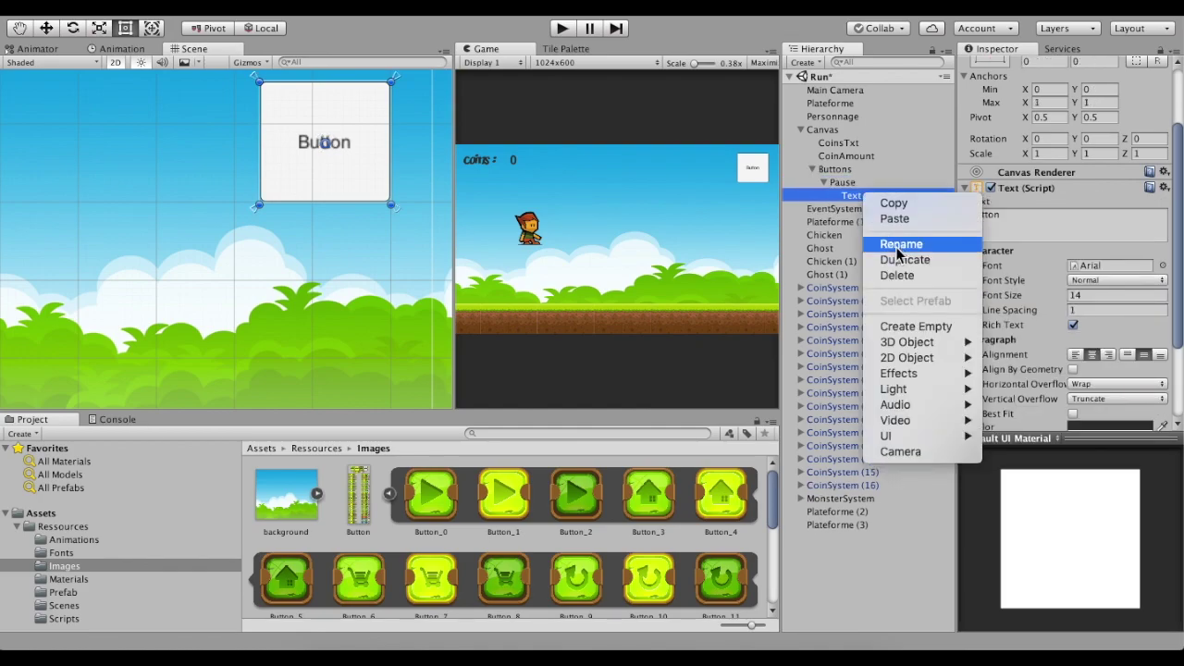
pyautogui.click(894, 278)
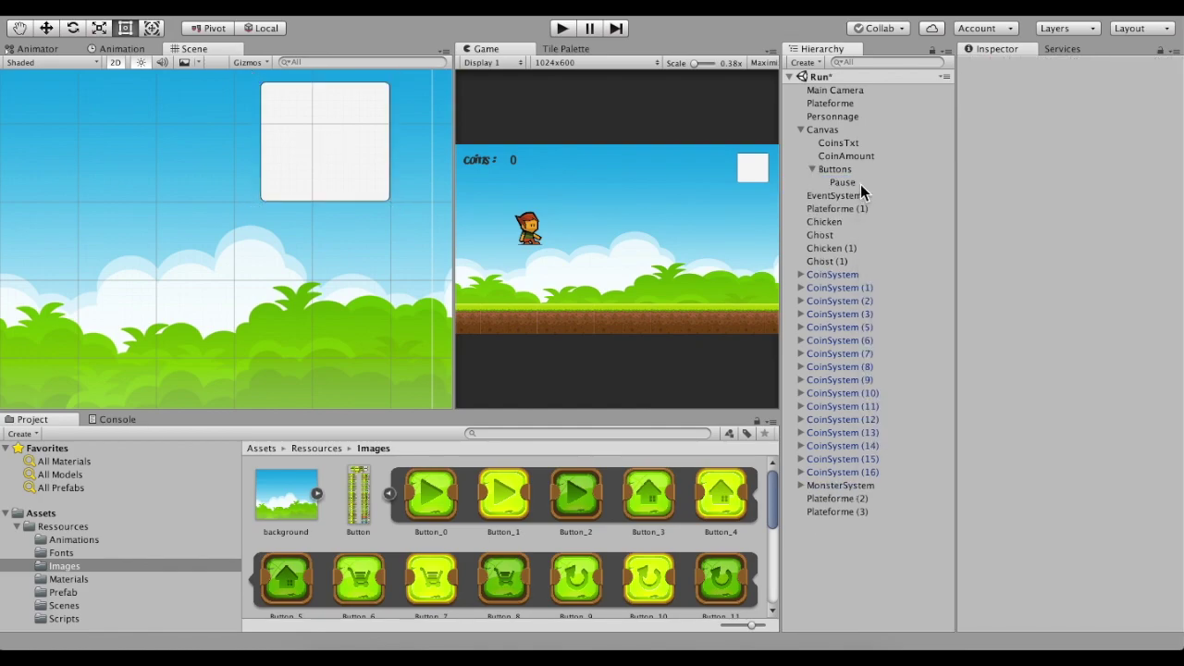
pyautogui.click(860, 184)
# - Reopen the Button sprite sheet in the Sprite Editor
pyautogui.scroll(-2, 610, 506)
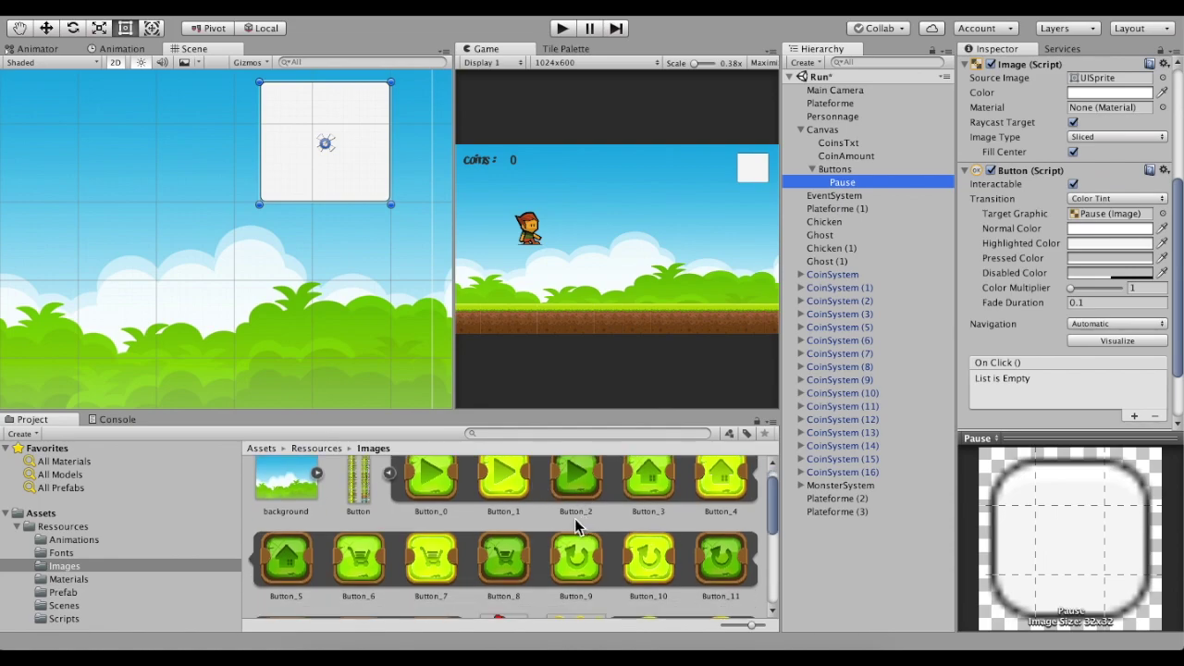
pyautogui.scroll(-2, 574, 518)
pyautogui.scroll(-2, 537, 521)
pyautogui.scroll(-2, 488, 525)
pyautogui.scroll(2, 482, 518)
pyautogui.scroll(2, 493, 513)
pyautogui.scroll(-3, 617, 502)
pyautogui.scroll(3, 617, 501)
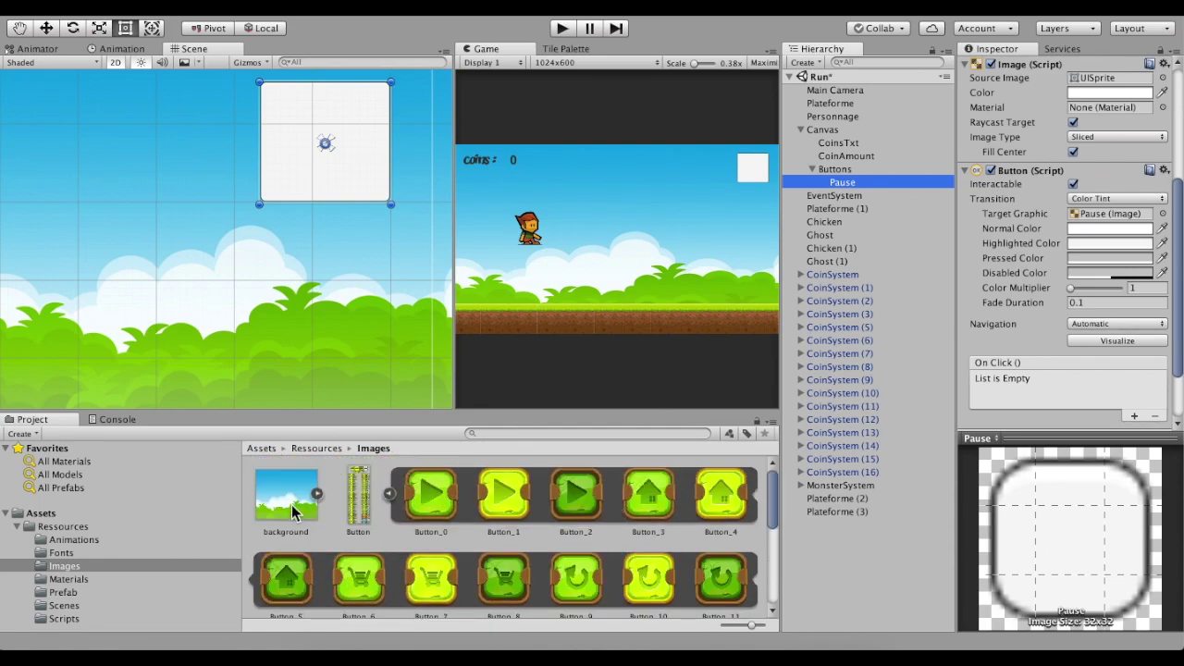
pyautogui.click(361, 505)
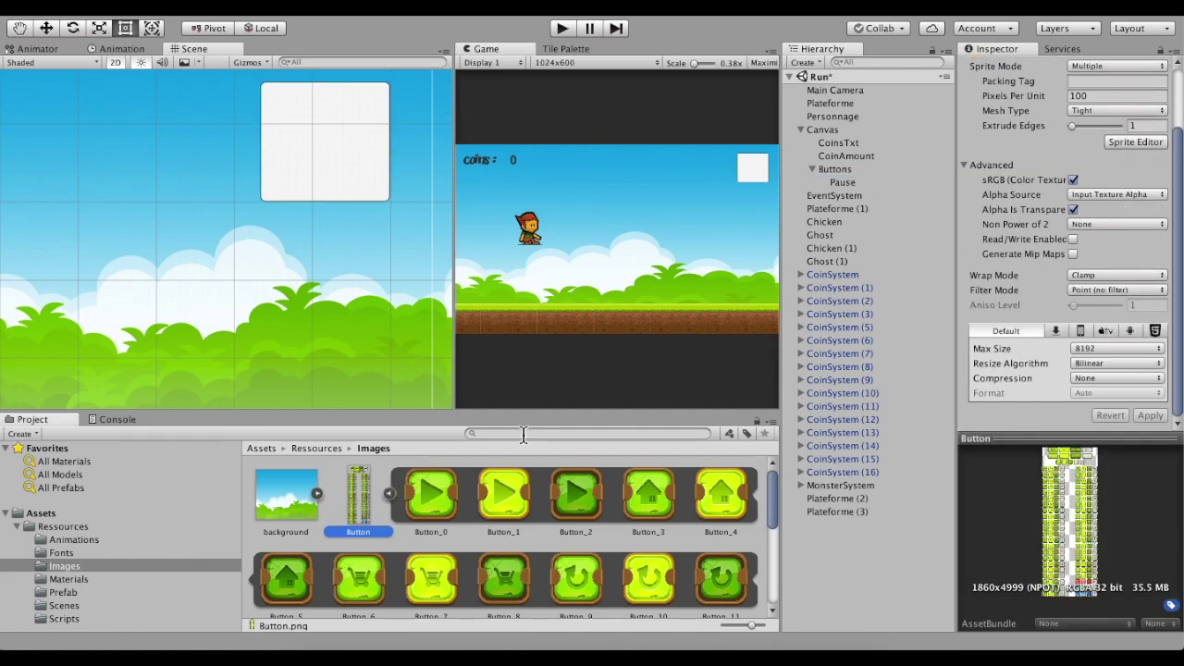
pyautogui.click(389, 493)
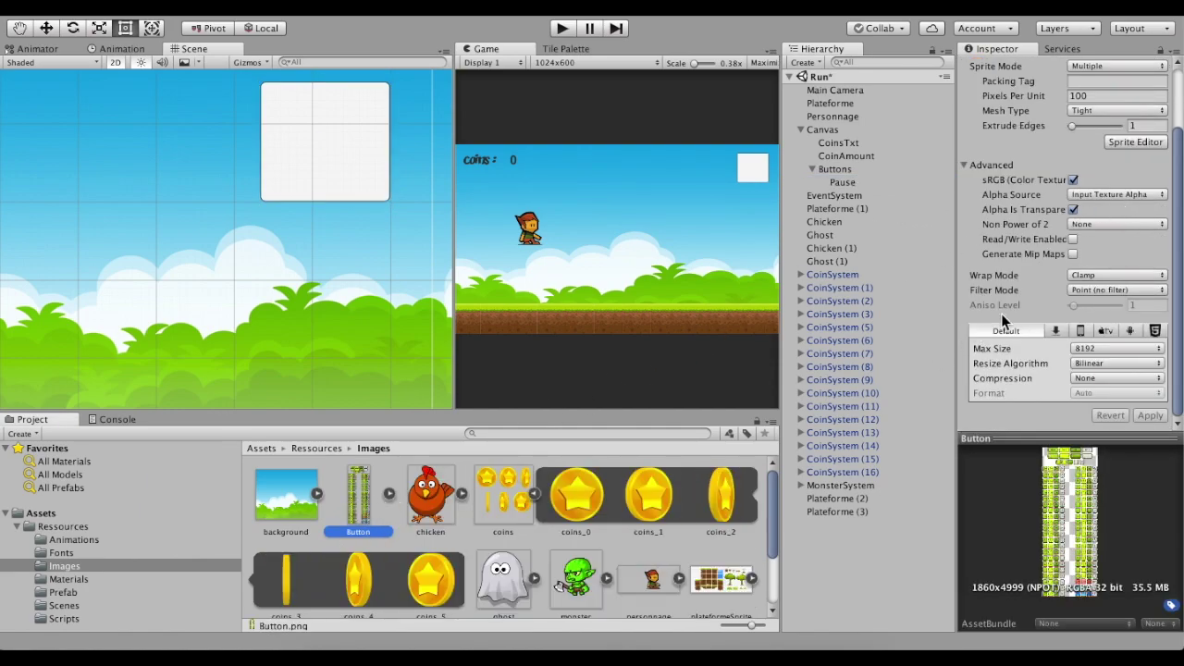
pyautogui.click(1136, 142)
# - Check the three pause sprite slices, apply the sheet, and reselect Pause
pyautogui.scroll(5, 576, 205)
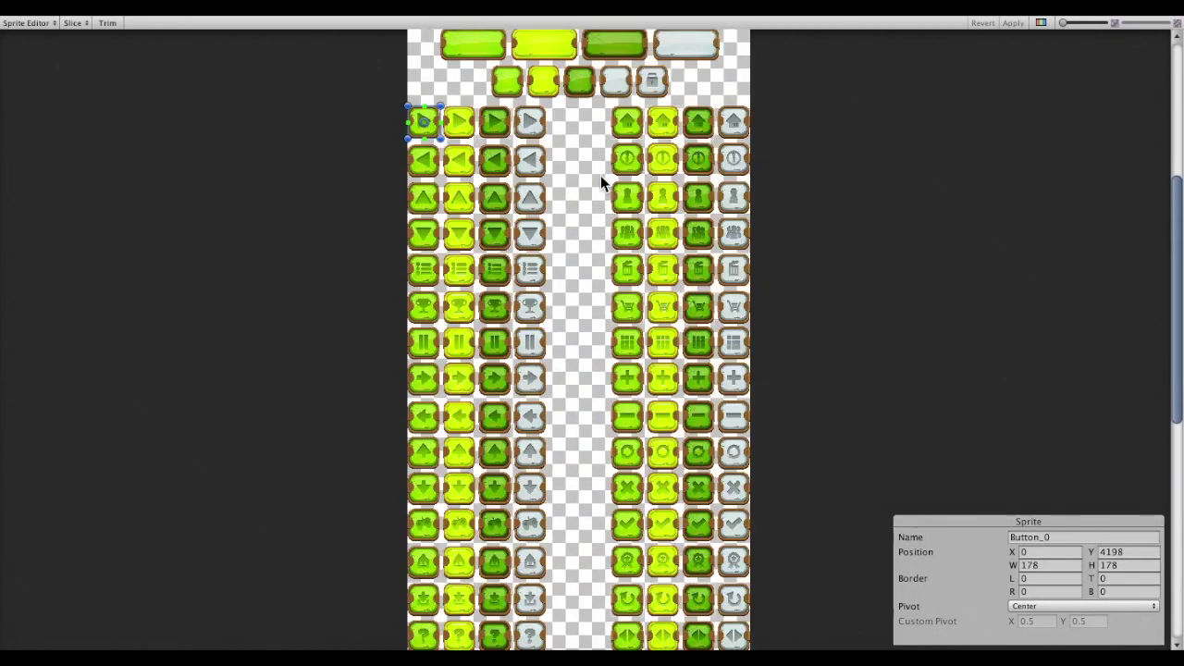
pyautogui.scroll(-5, 516, 304)
pyautogui.scroll(5, 376, 265)
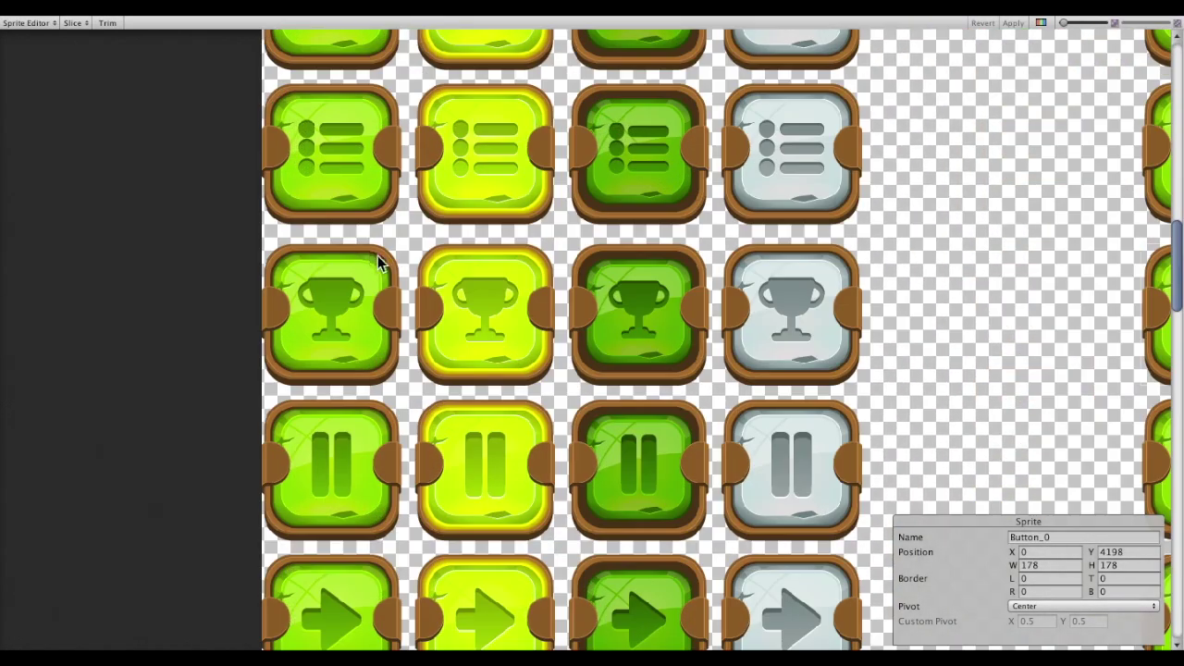
pyautogui.click(469, 219)
pyautogui.click(614, 296)
pyautogui.click(758, 246)
pyautogui.click(1010, 24)
pyautogui.click(843, 184)
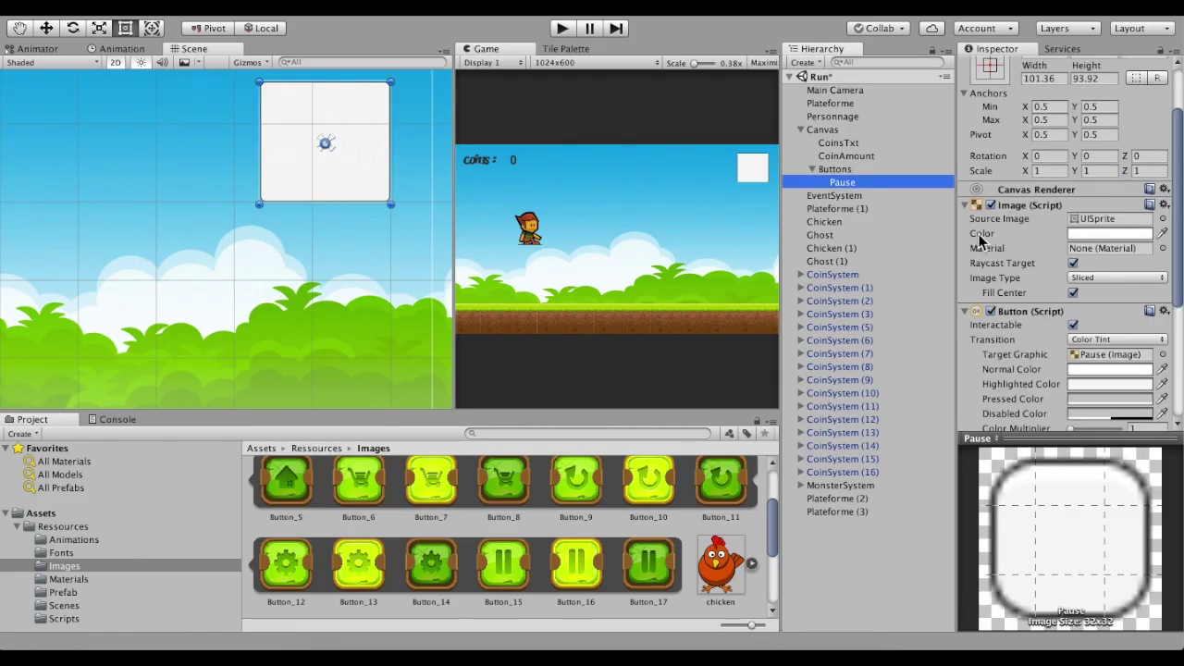
# - Assign the Button_15 pause sprite to the Pause button's Source Image and size it 100×100
pyautogui.moveTo(509, 581); pyautogui.dragTo(1096, 223)
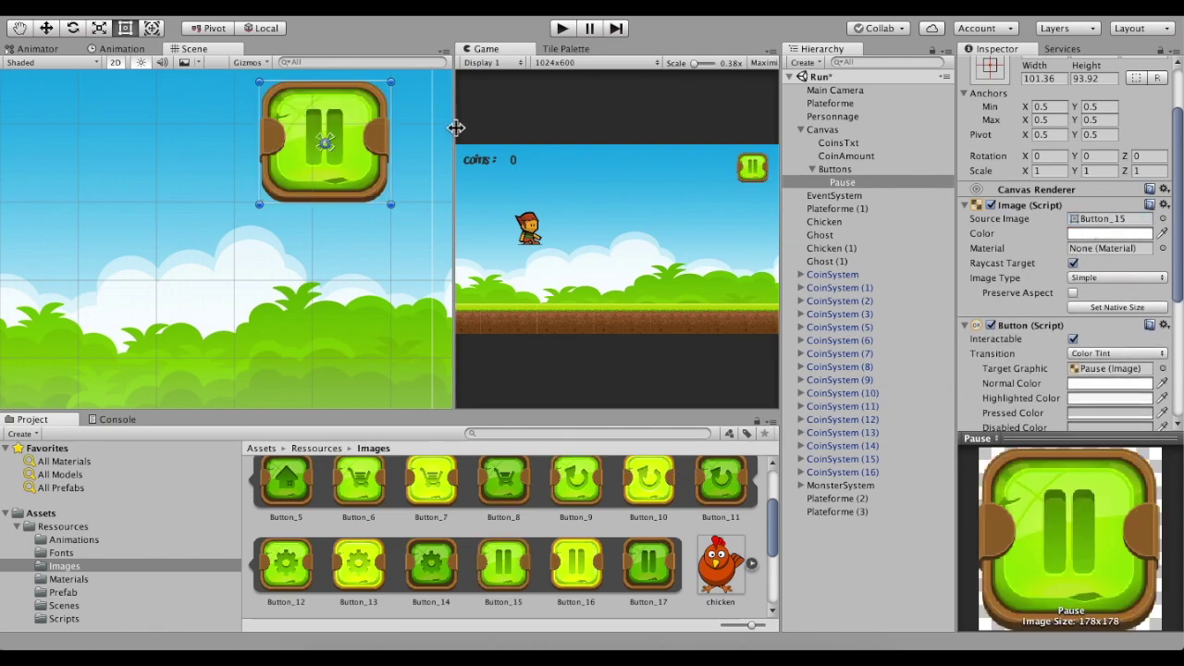
pyautogui.moveTo(324, 203); pyautogui.dragTo(324, 213)
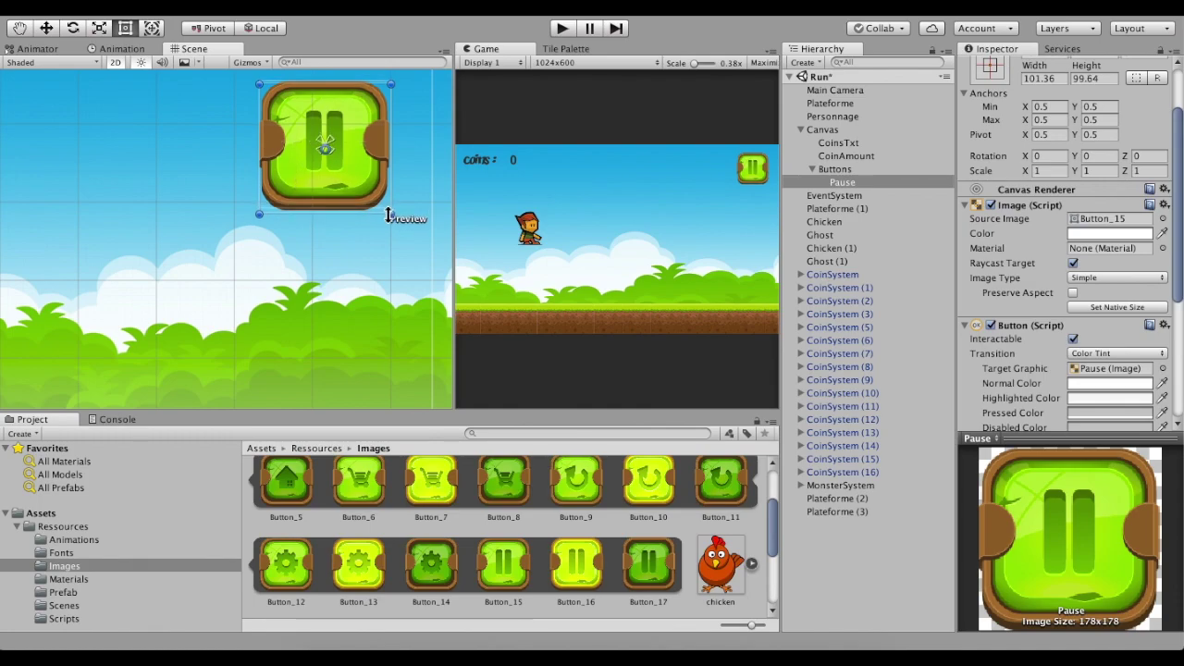
pyautogui.click(834, 169)
pyautogui.press('Return')
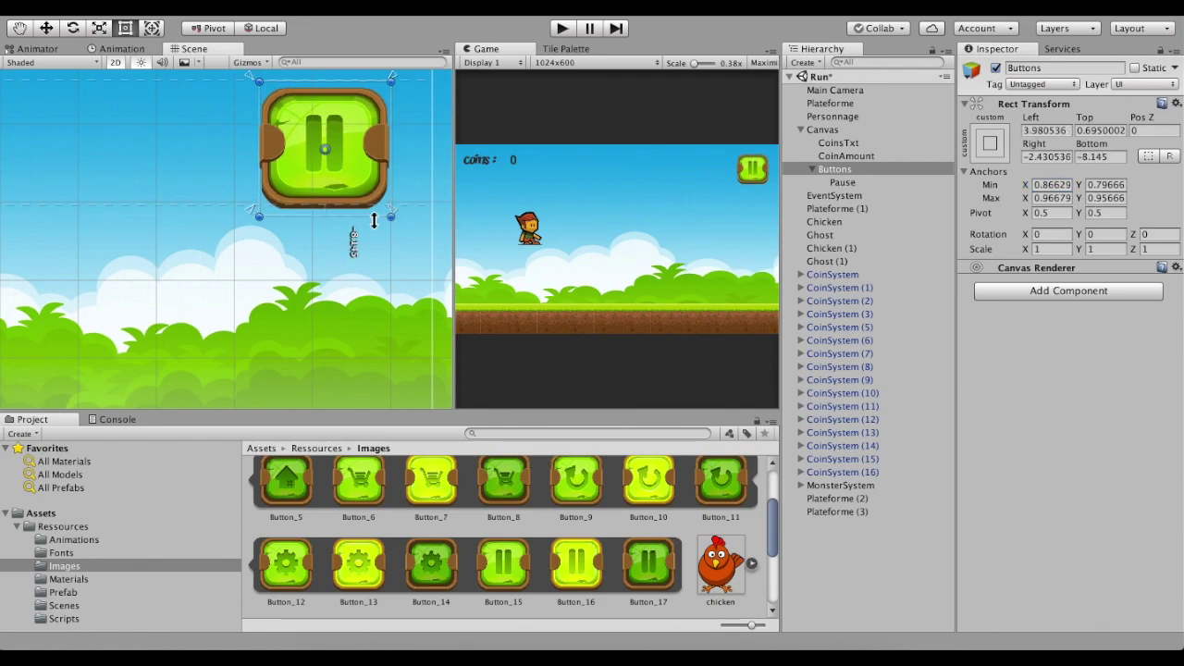
pyautogui.click(844, 182)
pyautogui.scroll(2, 268, 204)
pyautogui.scroll(-2, 288, 194)
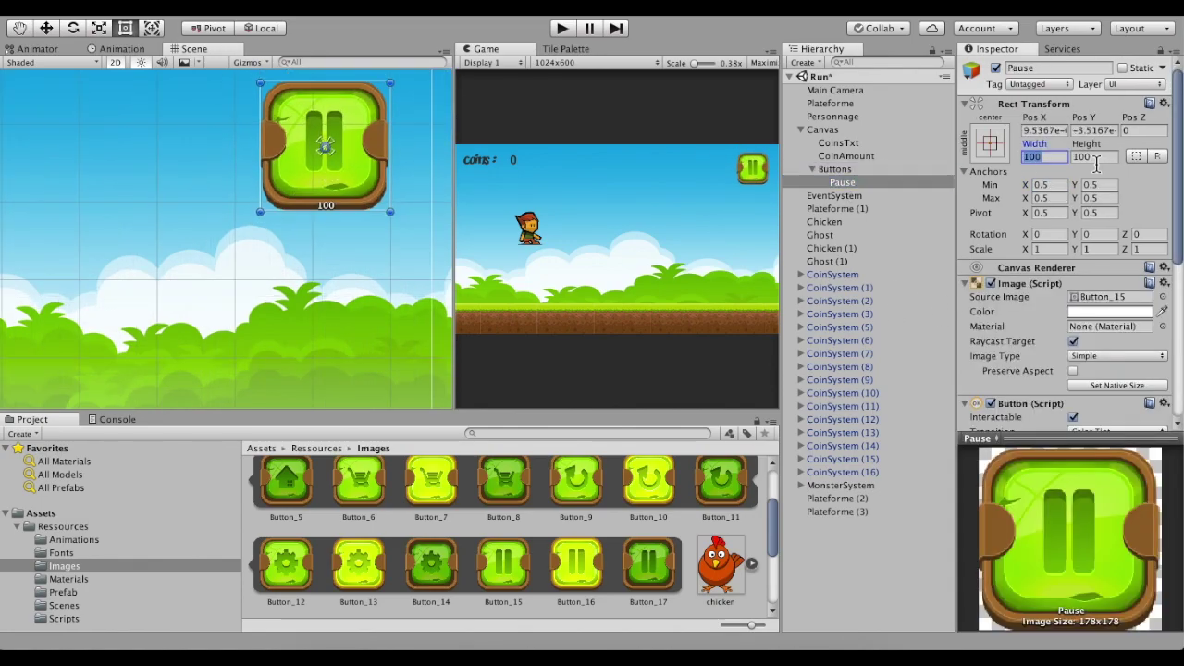
pyautogui.scroll(3, 342, 170)
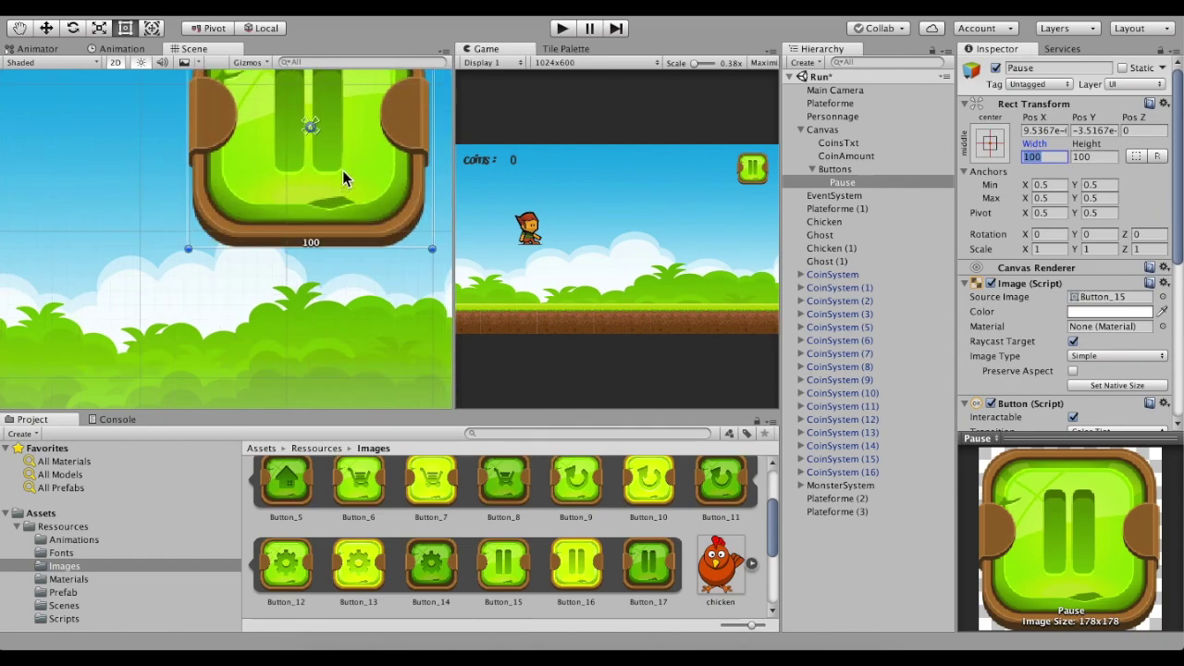
# - Drag the Pause button's anchors to its Buttons container's corners, Min 0/0 and Max 1/1
pyautogui.scroll(-2, 334, 156)
pyautogui.moveTo(335, 248); pyautogui.dragTo(324, 217, button='middle')
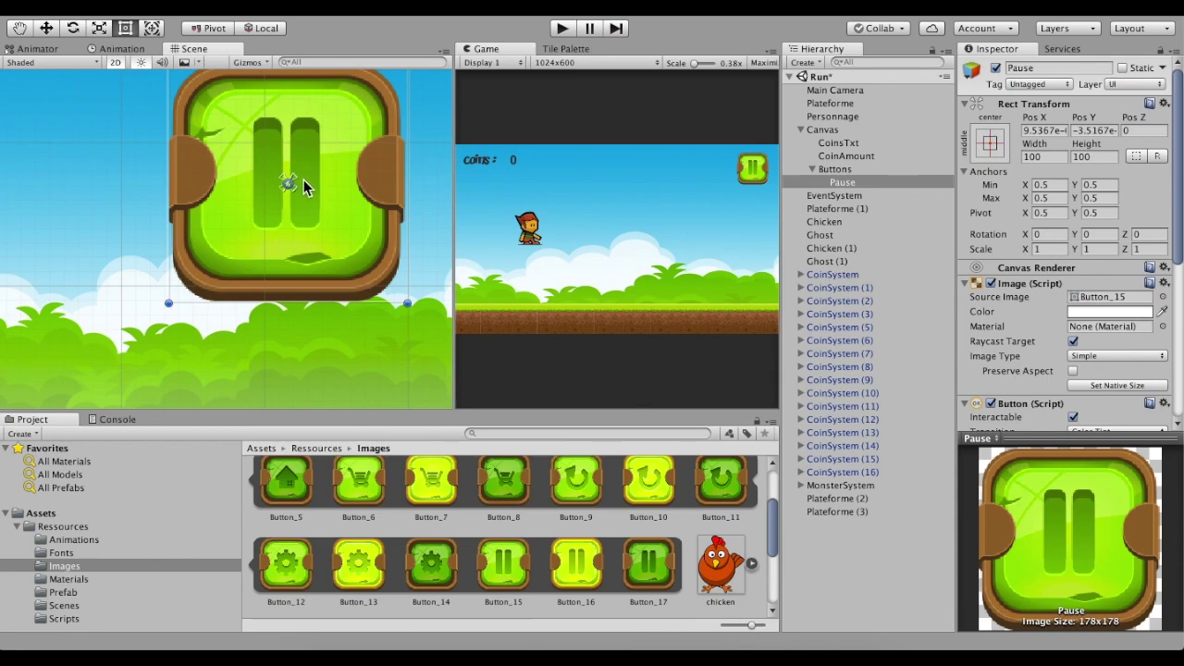
pyautogui.moveTo(291, 180)
pyautogui.mouseDown()
pyautogui.moveTo(351, 140)
pyautogui.moveTo(418, 60)
pyautogui.mouseUp()
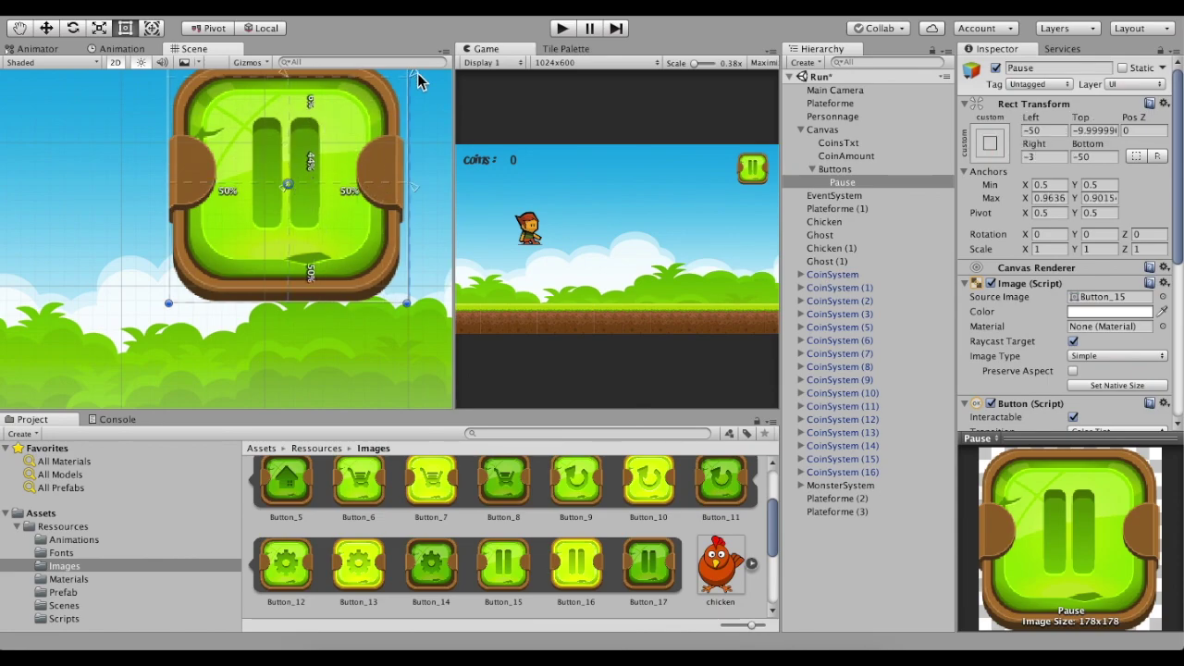
pyautogui.moveTo(434, 127); pyautogui.dragTo(388, 192, button='middle')
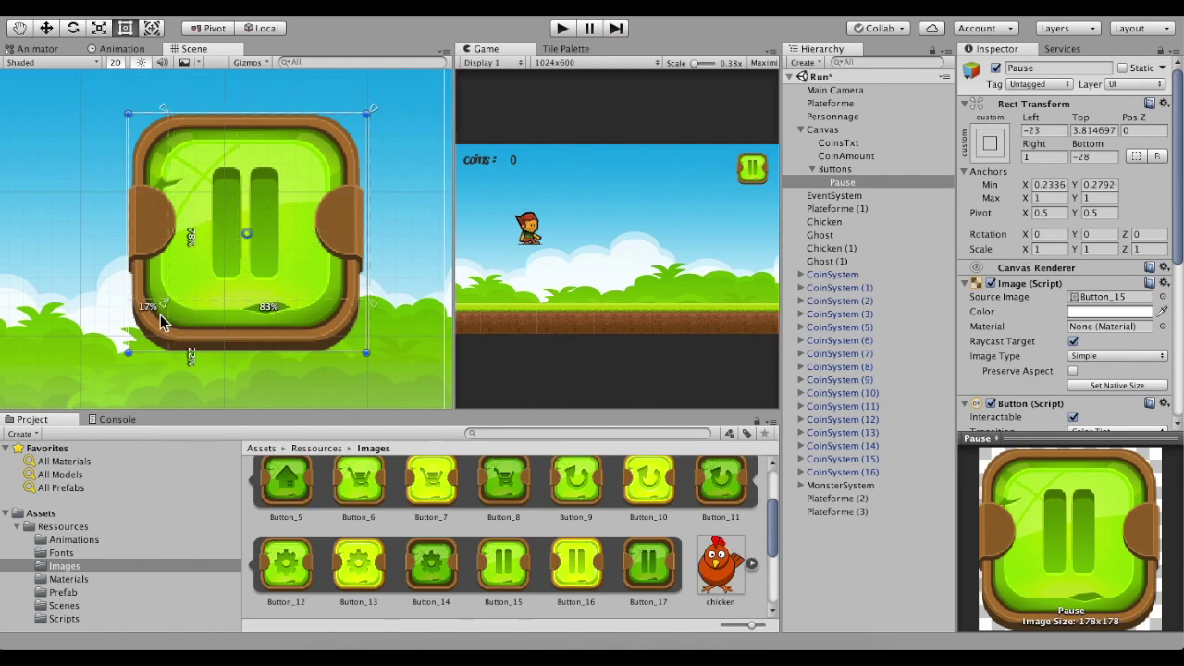
pyautogui.moveTo(244, 238); pyautogui.dragTo(127, 359)
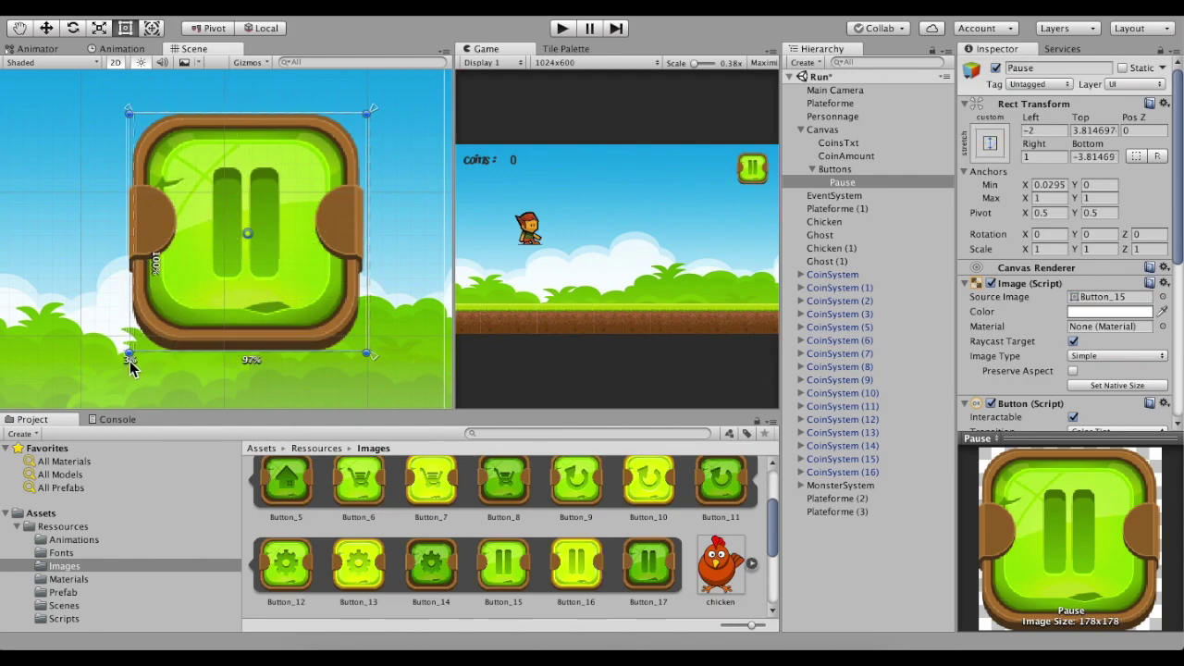
pyautogui.scroll(-2, 191, 157)
pyautogui.moveTo(348, 90); pyautogui.dragTo(318, 215, button='middle')
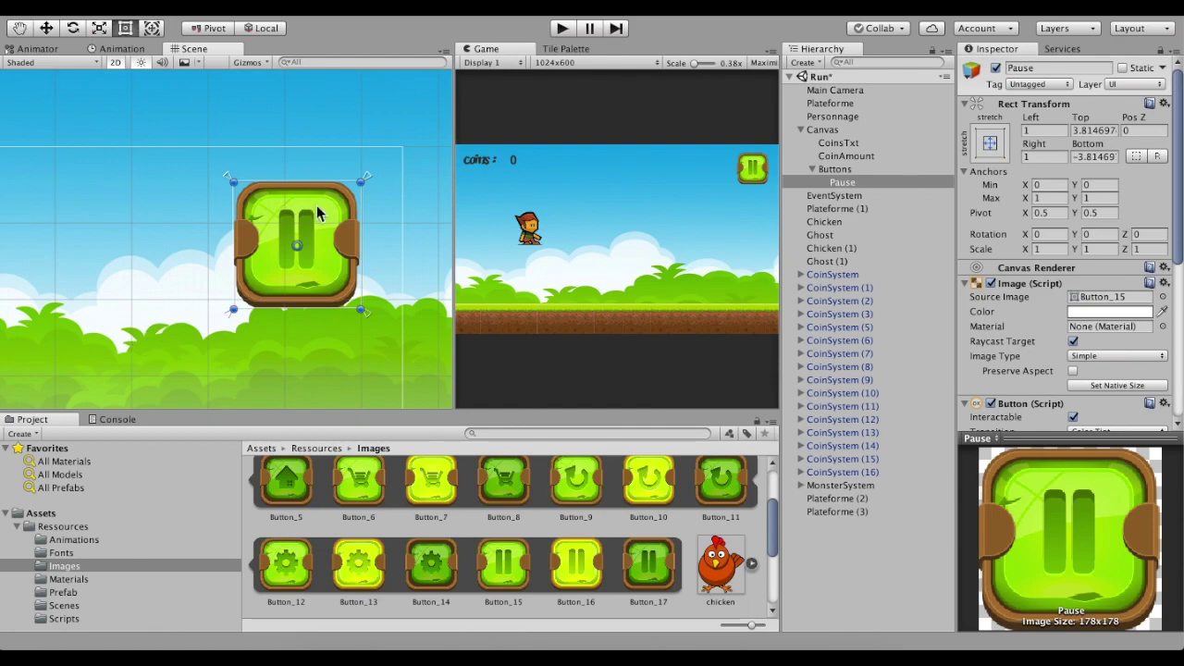
pyautogui.click(600, 62)
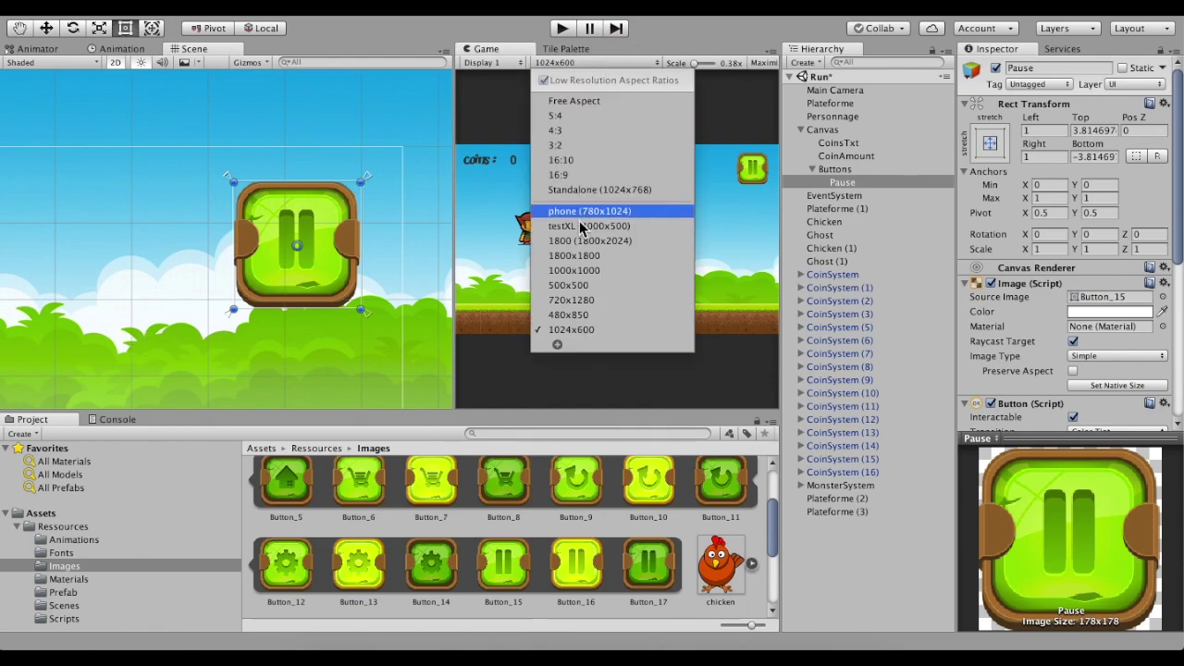
# - Preview the game at 480x850, 720x1280 and 500x500, then return to 1024x600
pyautogui.click(601, 314)
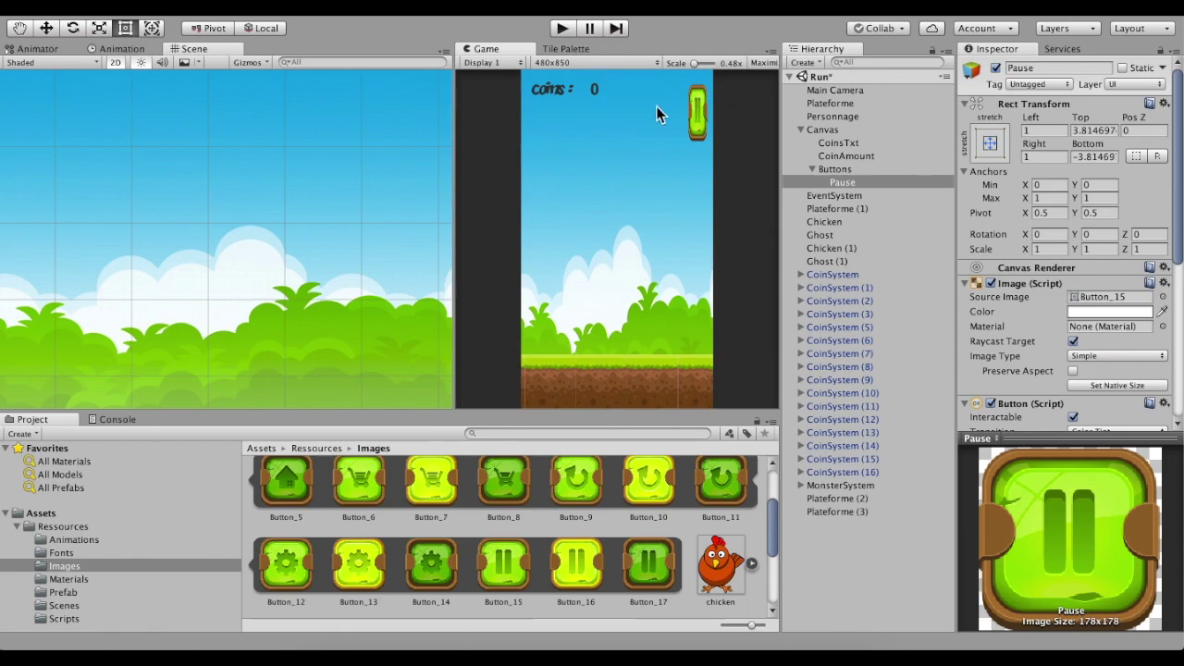
pyautogui.click(570, 62)
pyautogui.click(563, 304)
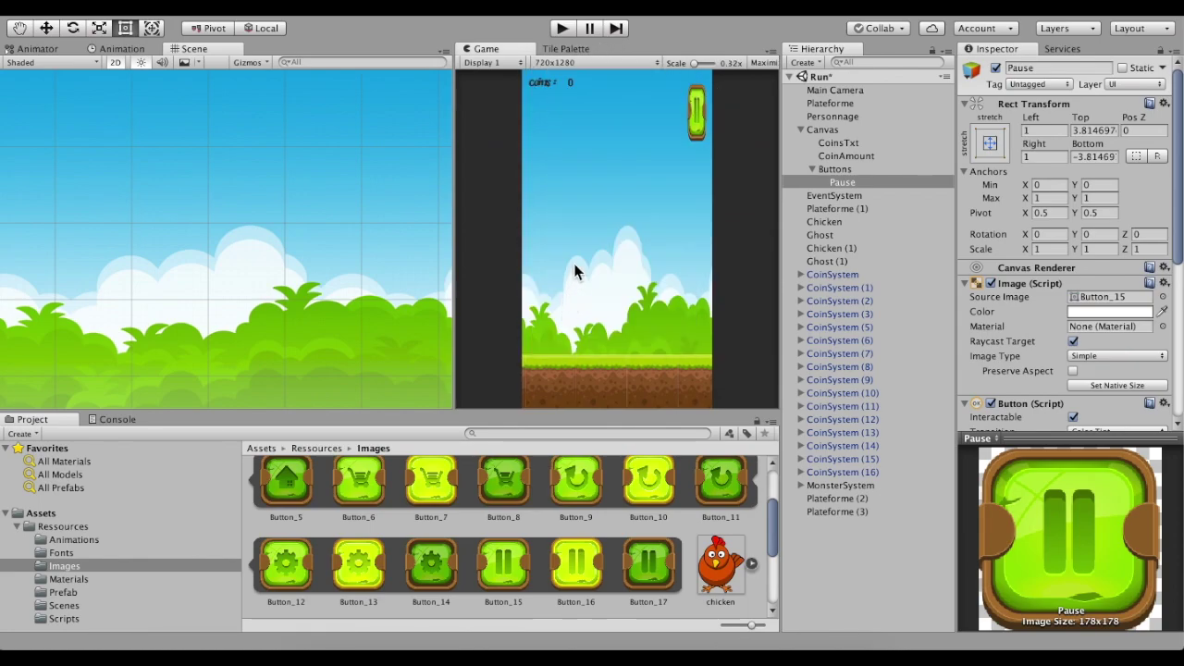
pyautogui.click(577, 64)
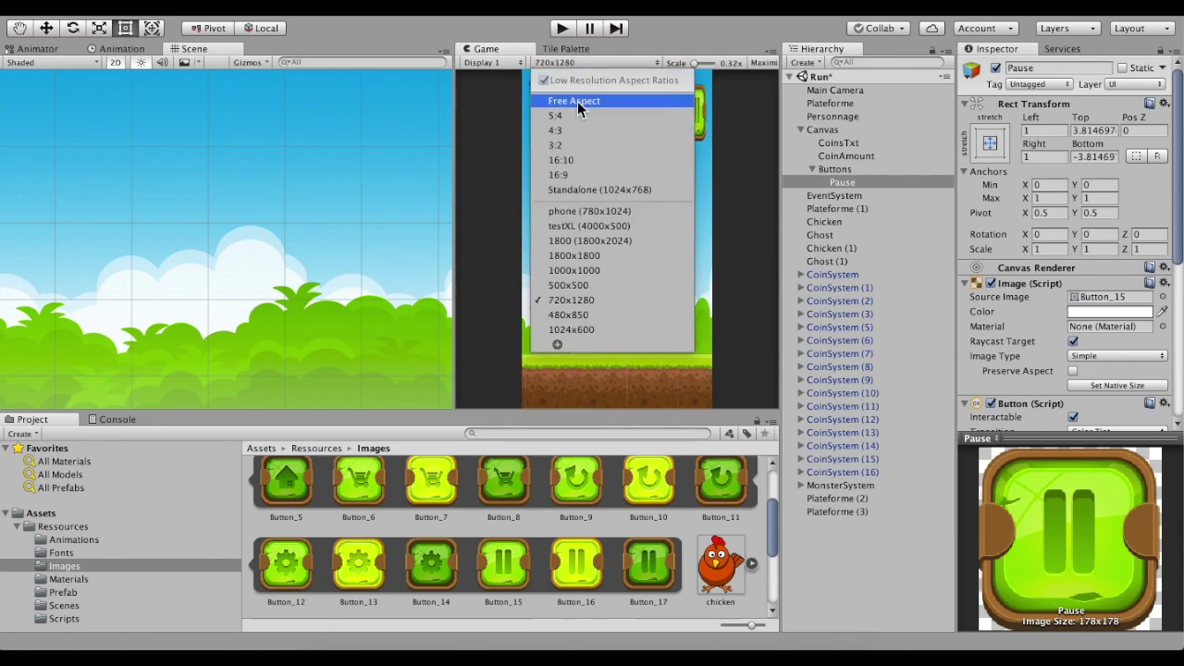
pyautogui.click(572, 285)
pyautogui.click(545, 62)
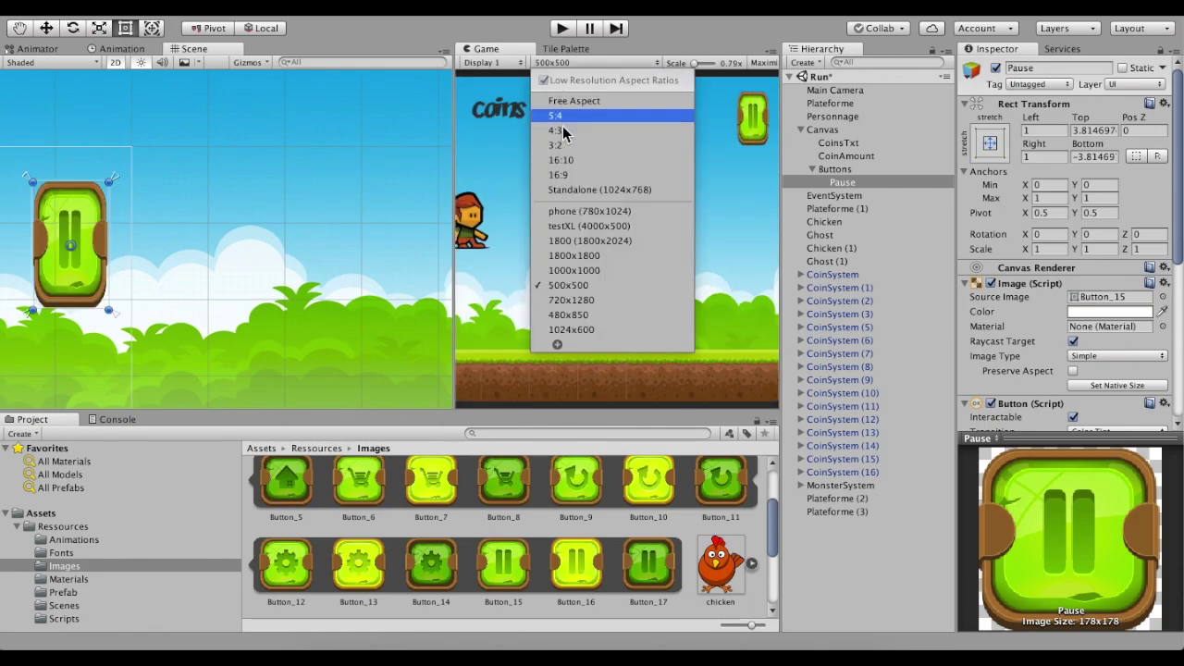
pyautogui.click(578, 283)
# - Frame the Buttons container and recheck the Pause button at 480x850, 720x1280 and 1024x600
pyautogui.click(835, 169)
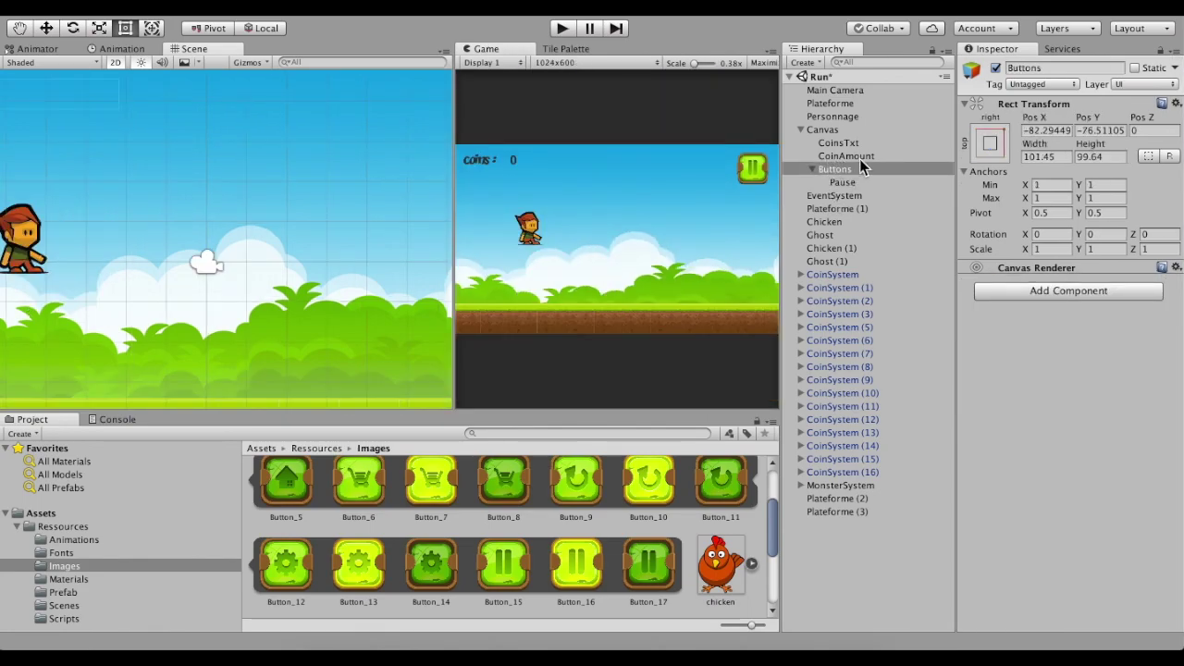
pyautogui.press('f')
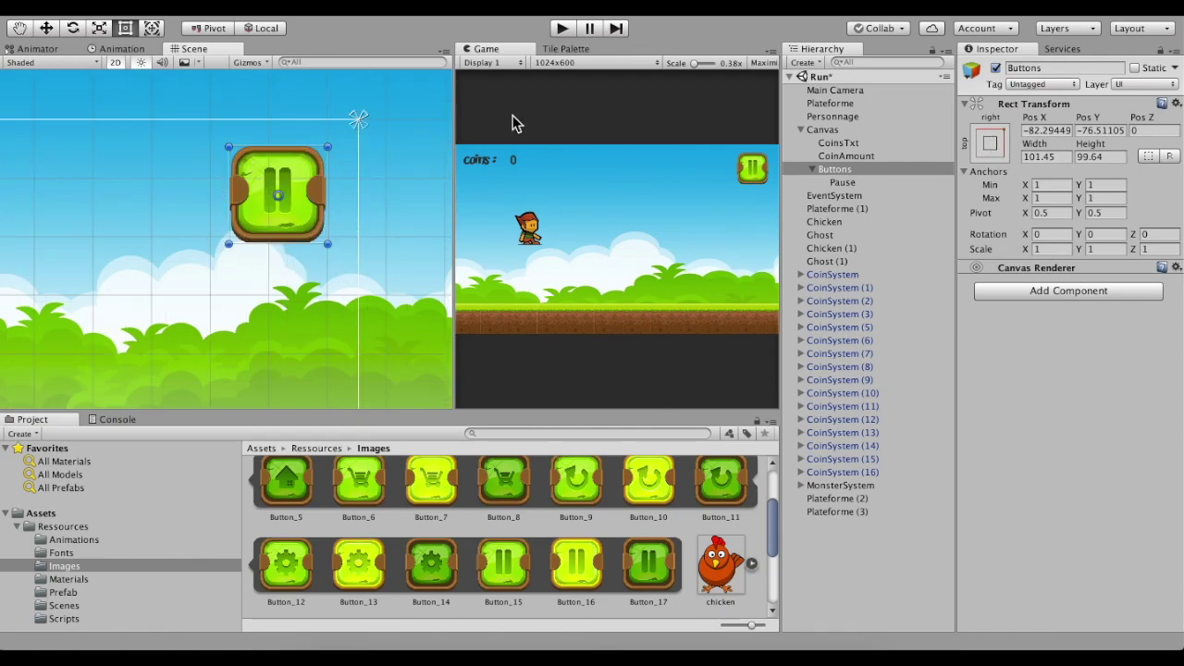
pyautogui.click(574, 63)
pyautogui.click(611, 314)
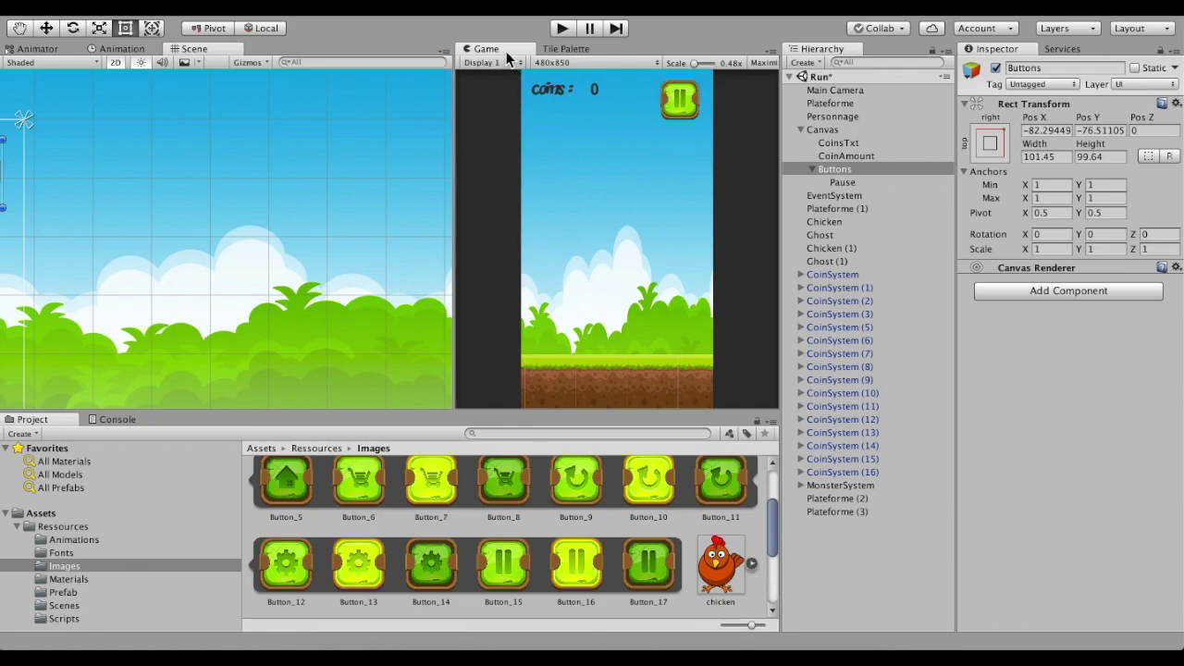
pyautogui.click(555, 62)
pyautogui.click(574, 307)
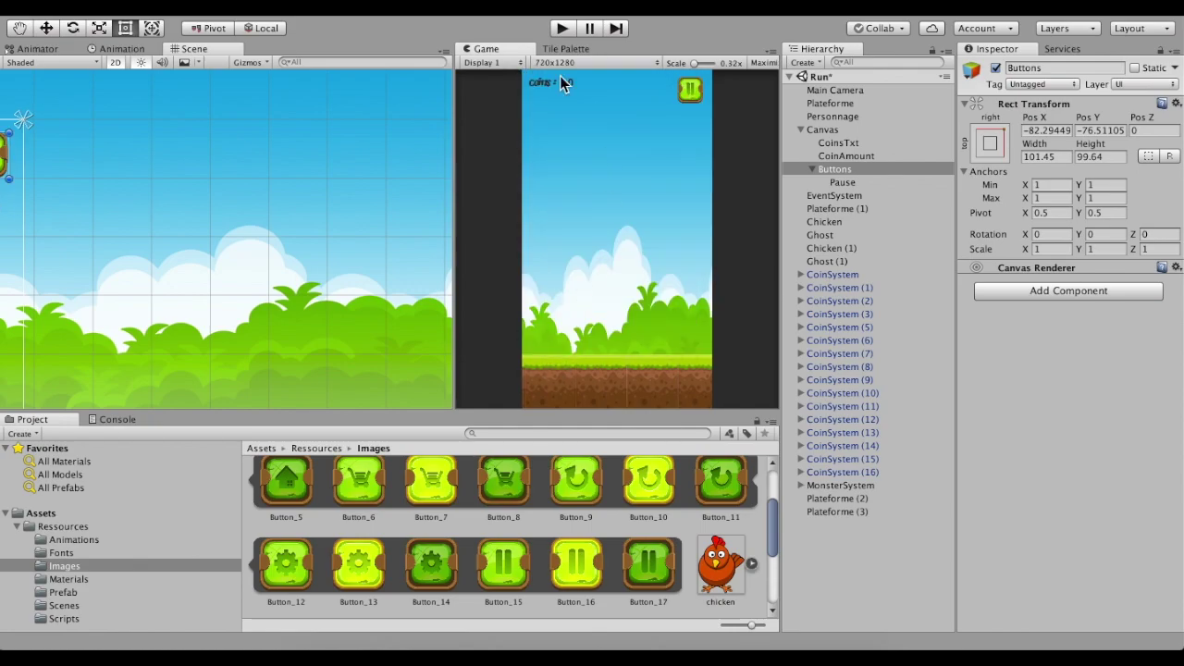
pyautogui.click(555, 62)
pyautogui.click(574, 330)
pyautogui.moveTo(58, 238)
pyautogui.mouseDown(button='middle')
pyautogui.moveTo(315, 156)
pyautogui.moveTo(224, 225)
pyautogui.mouseUp(button='middle')
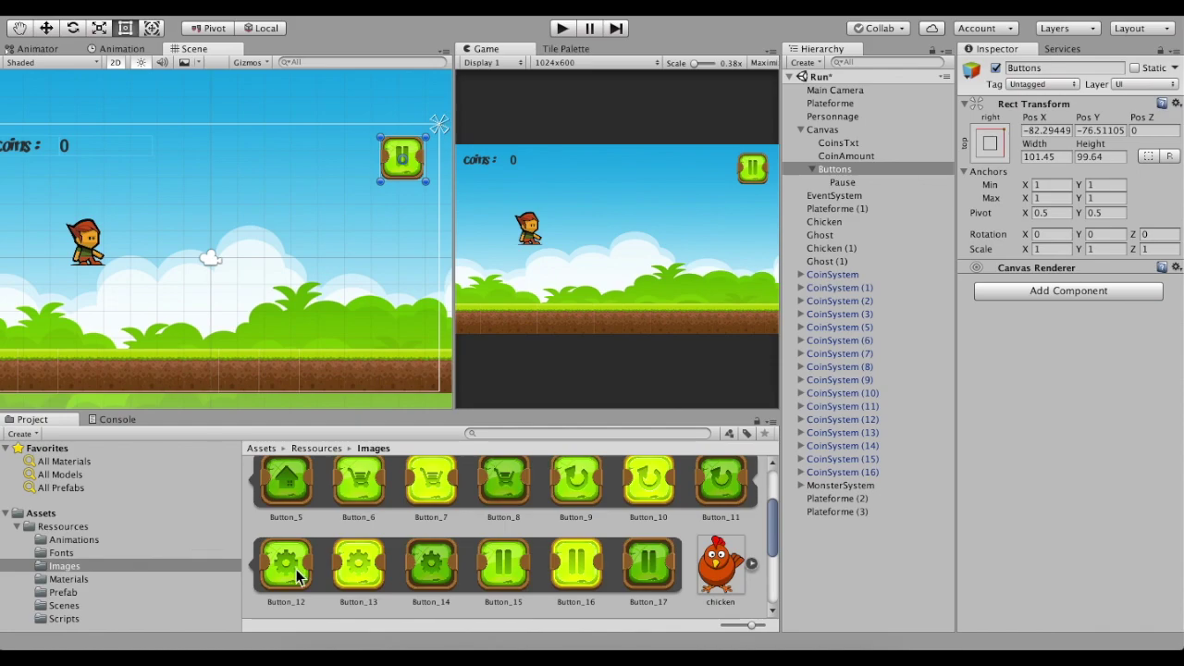
# - Add a new Panel under the Canvas anchored to the horizontal centre
pyautogui.rightClick(819, 130)
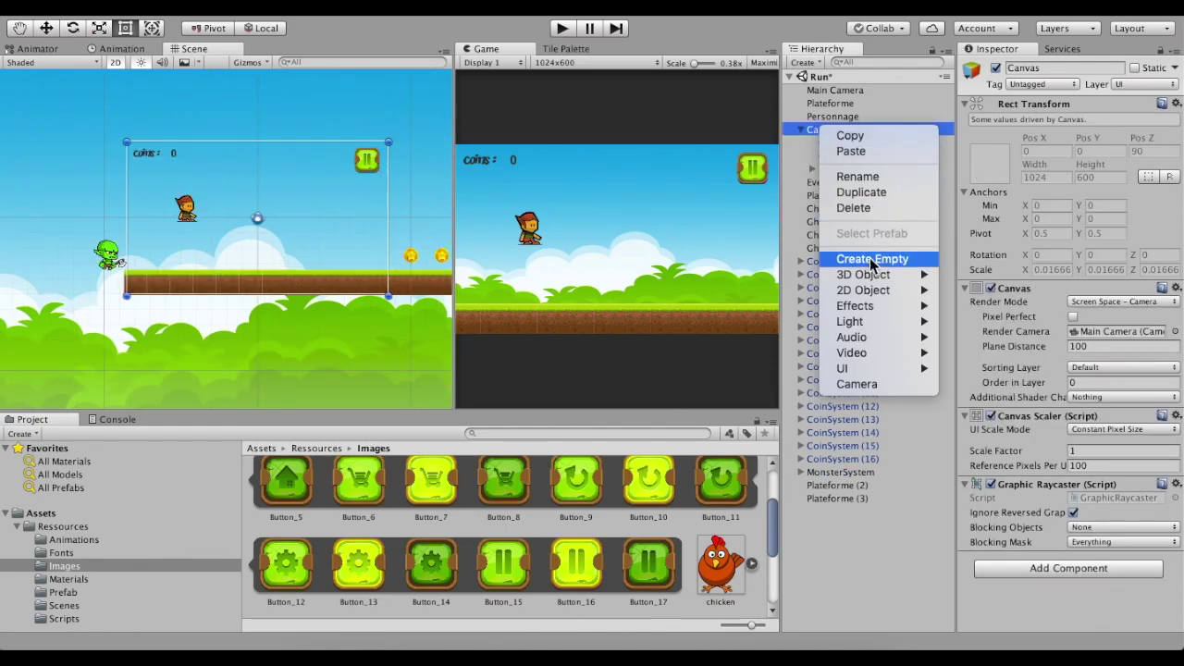
pyautogui.moveTo(877, 369)
pyautogui.click(974, 531)
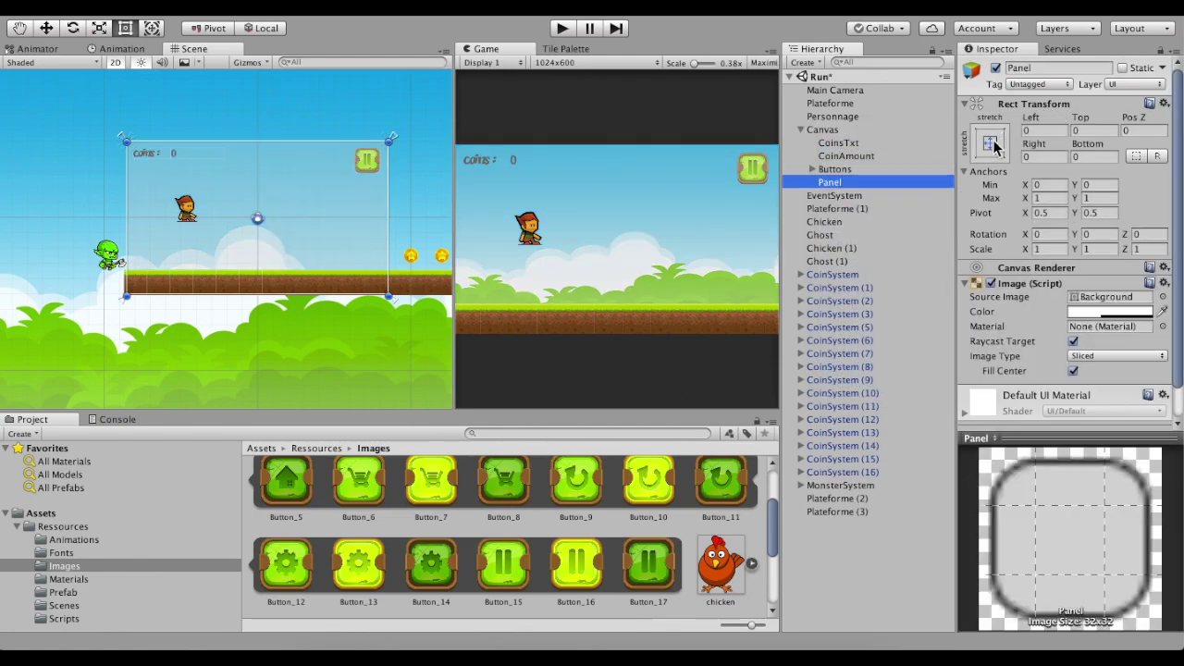
pyautogui.click(990, 142)
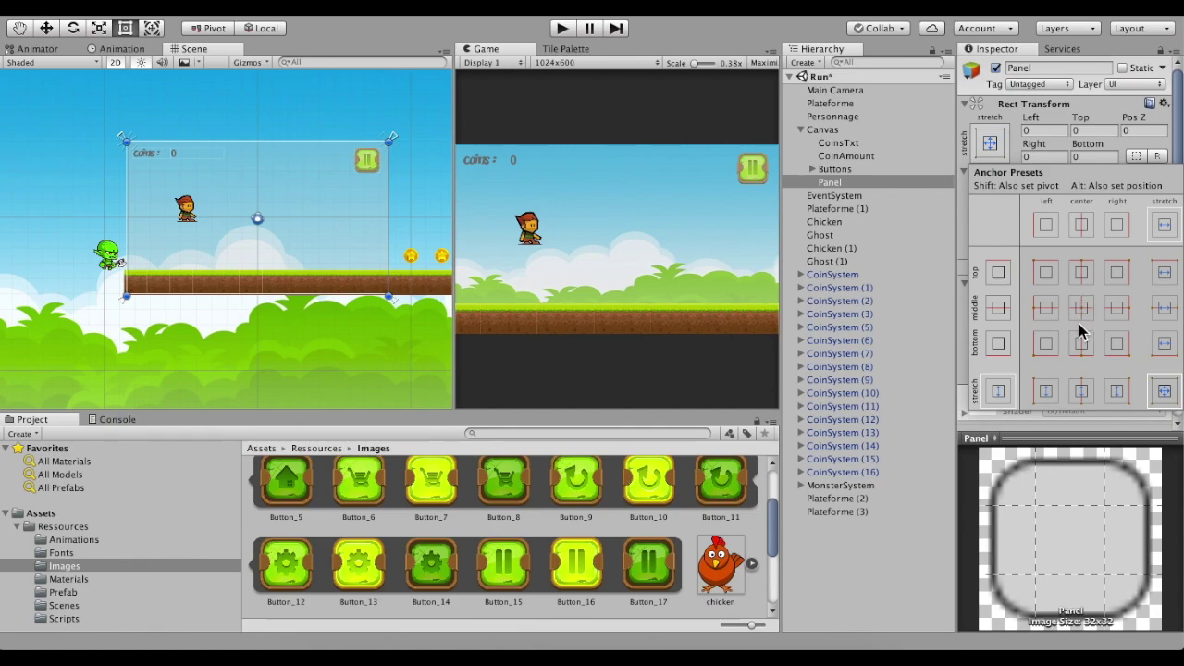
pyautogui.click(1086, 229)
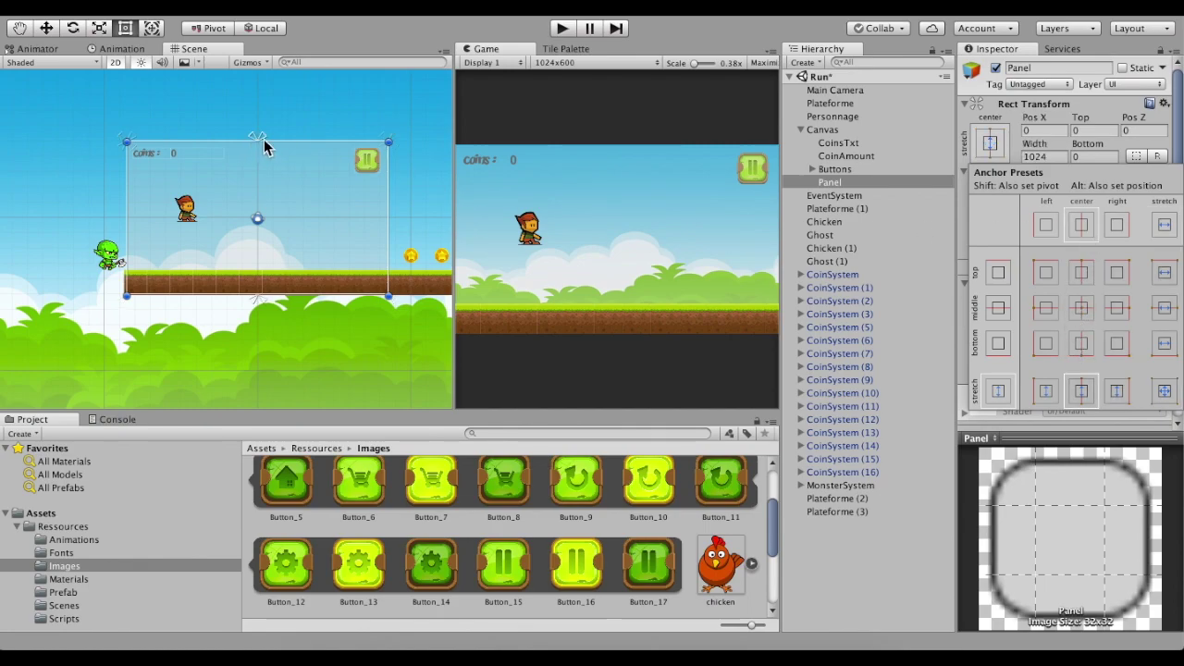
pyautogui.click(392, 229)
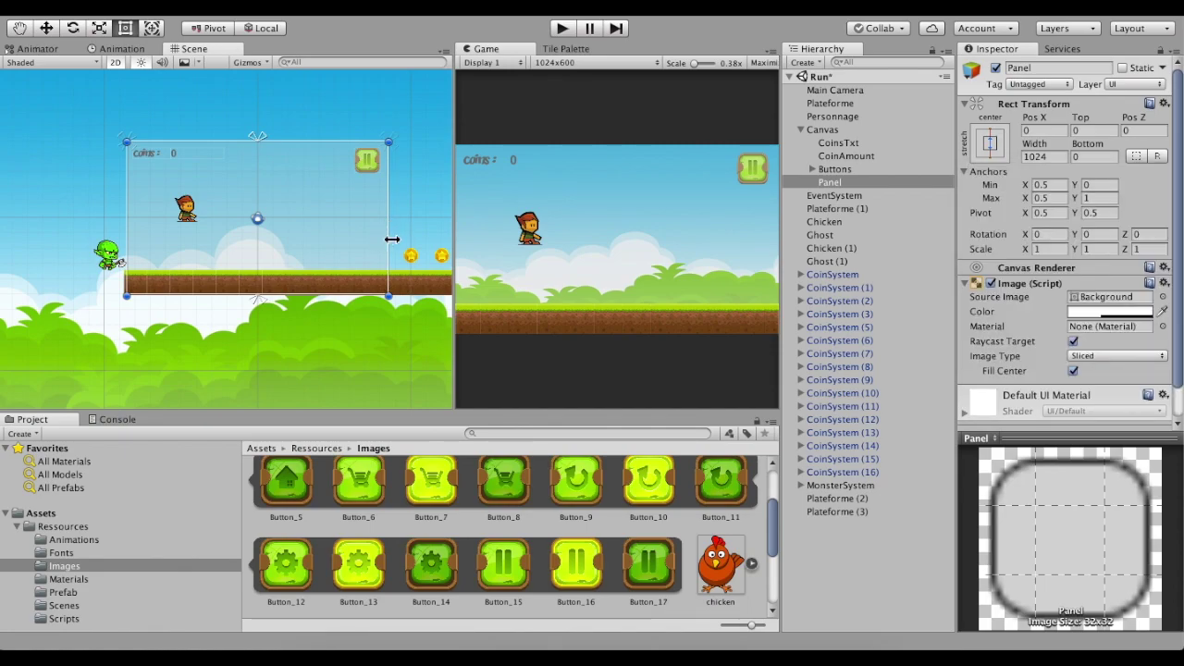
# - Resize the Panel to 402.2 wide with Top and Bottom insets of 26.3
pyautogui.moveTo(395, 240); pyautogui.dragTo(310, 240)
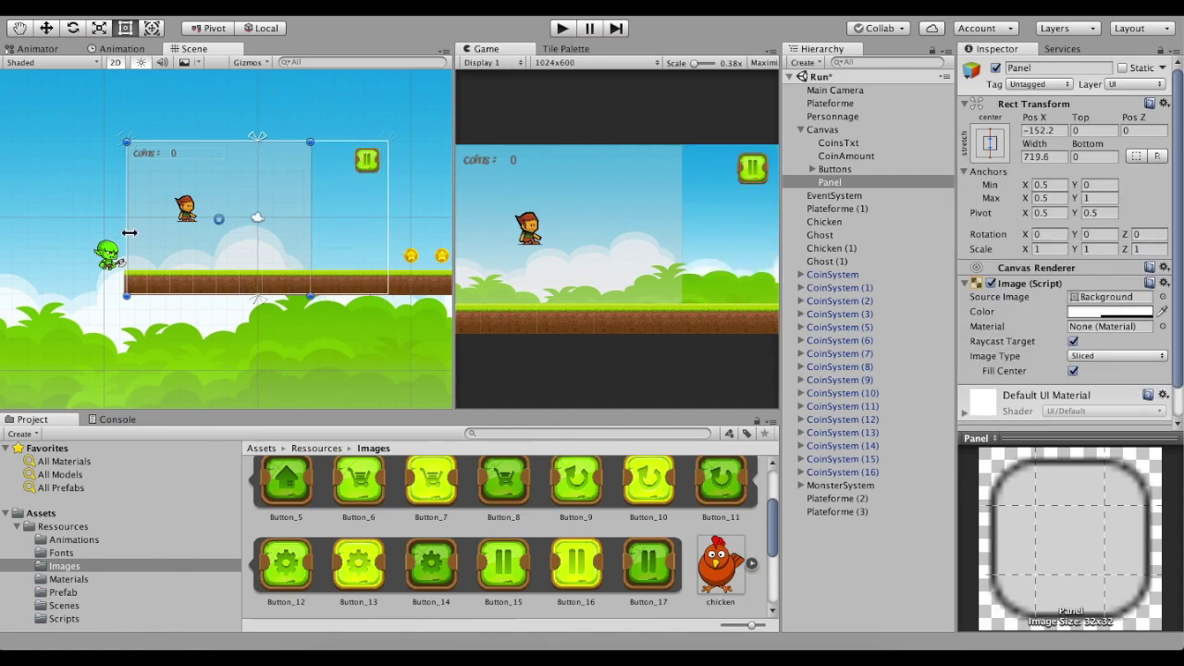
pyautogui.moveTo(172, 245)
pyautogui.mouseDown()
pyautogui.moveTo(210, 249)
pyautogui.moveTo(238, 221)
pyautogui.mouseUp()
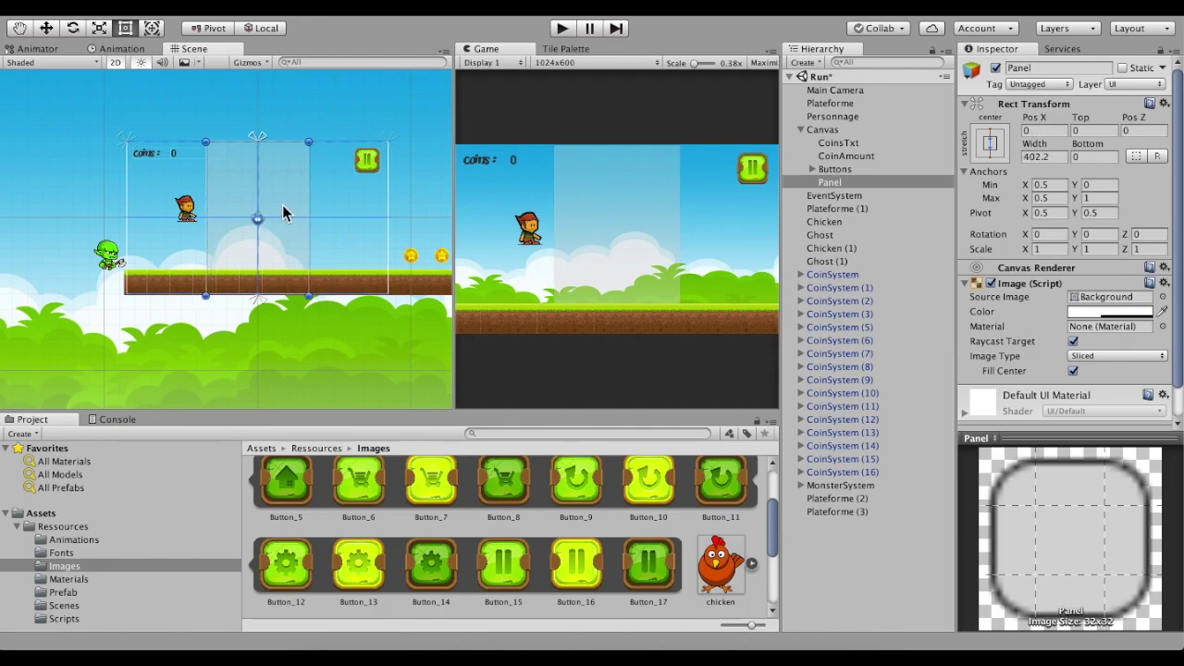
pyautogui.moveTo(288, 142); pyautogui.dragTo(287, 148)
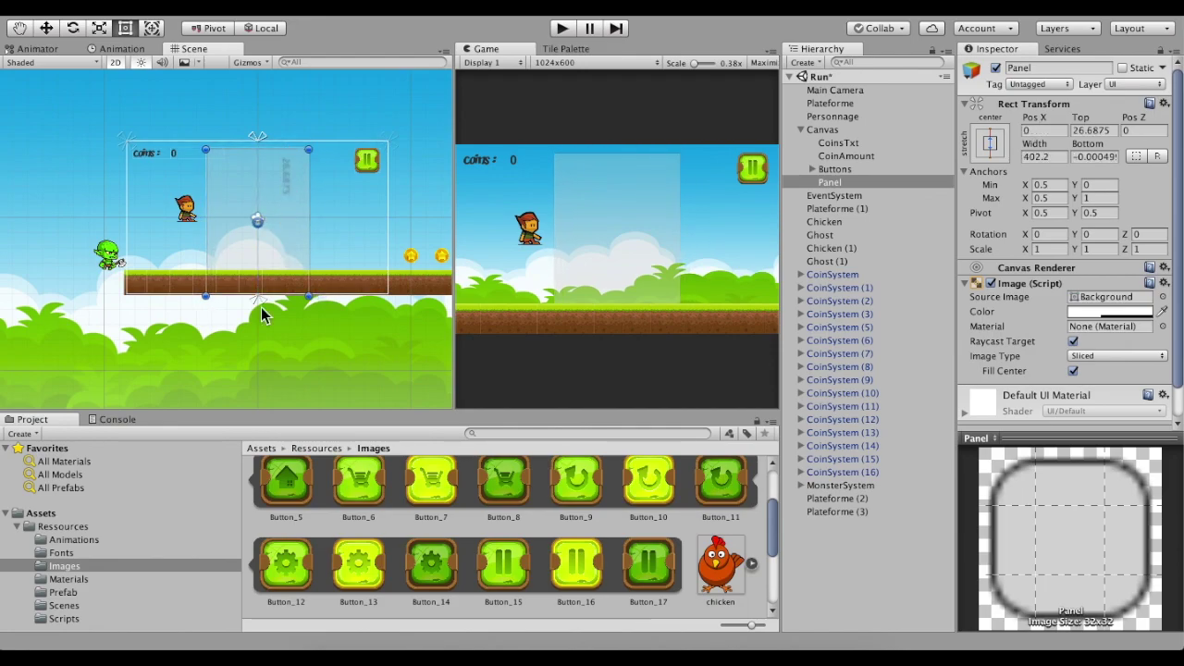
pyautogui.moveTo(280, 296); pyautogui.dragTo(283, 248)
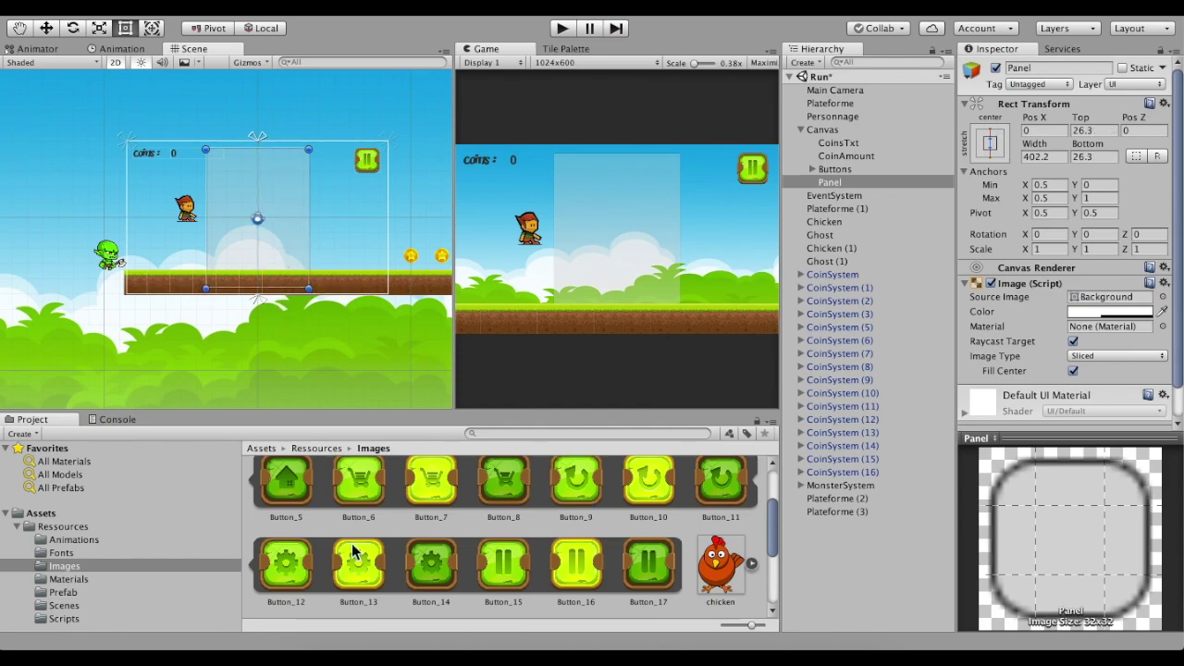
pyautogui.scroll(-2, 1108, 289)
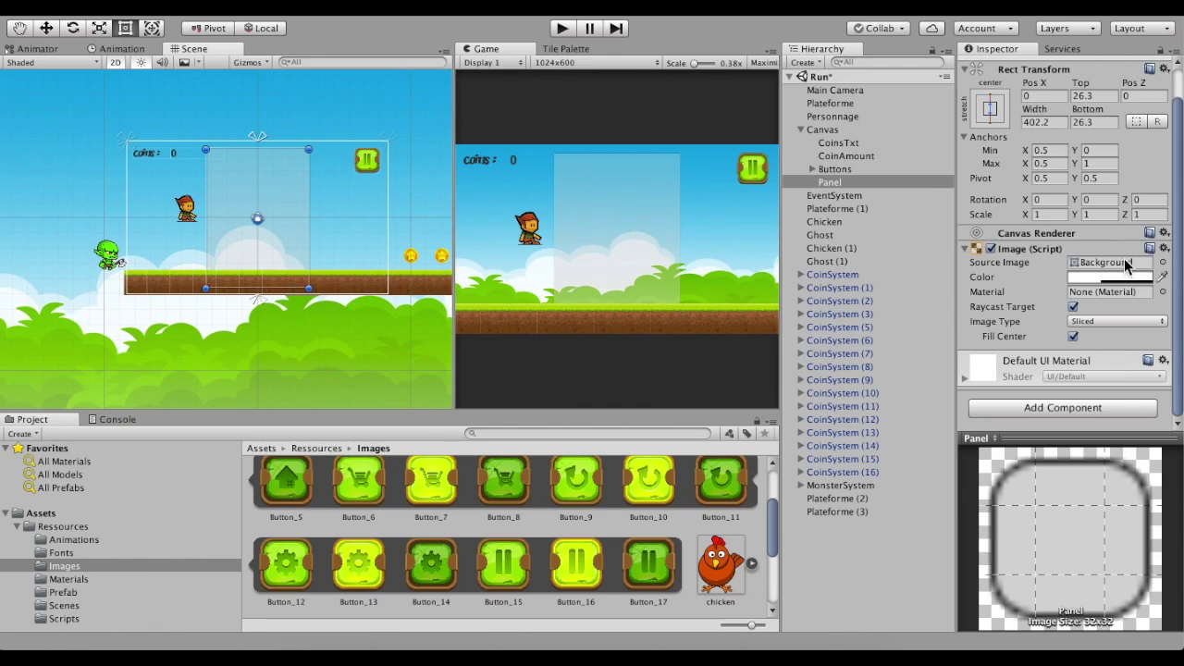
# - Use the Windows_1 parchment sprite as the Panel's Source Image
pyautogui.scroll(2, 453, 541)
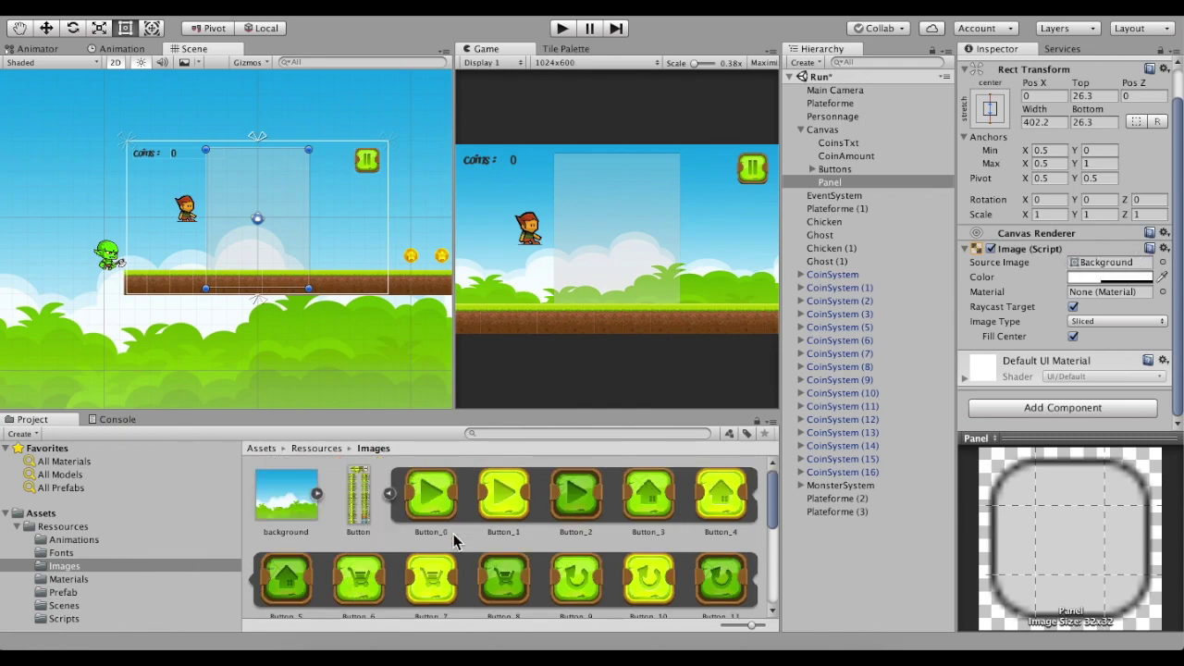
pyautogui.scroll(-5, 396, 509)
pyautogui.click(607, 566)
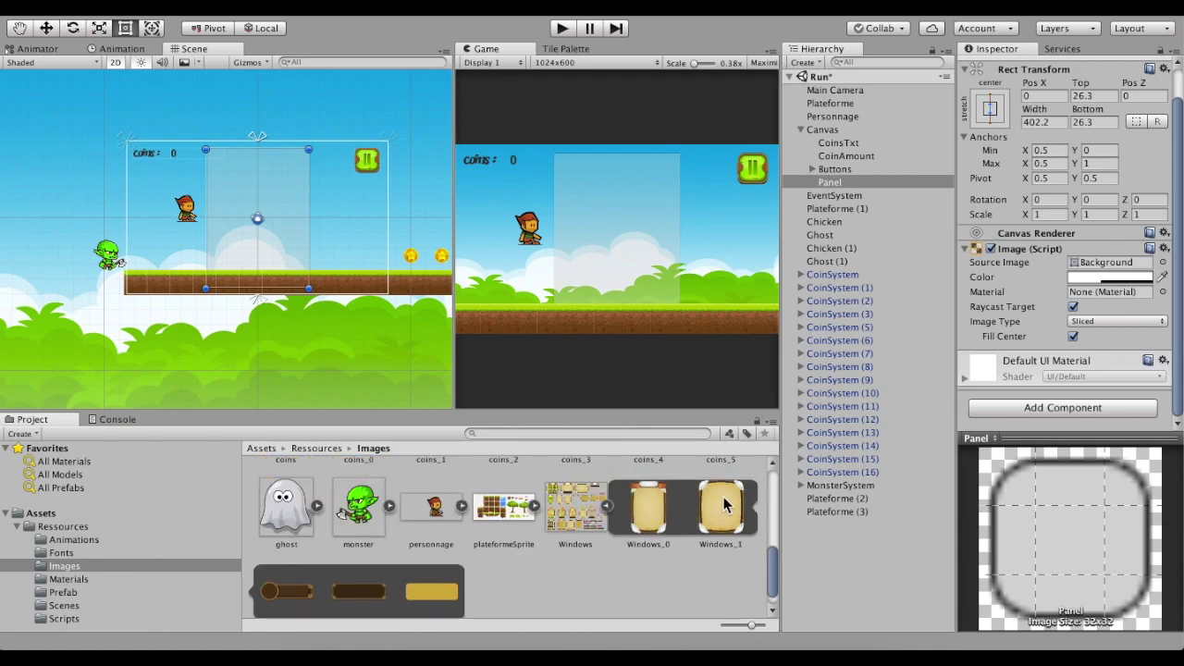
pyautogui.moveTo(725, 524); pyautogui.dragTo(1093, 267)
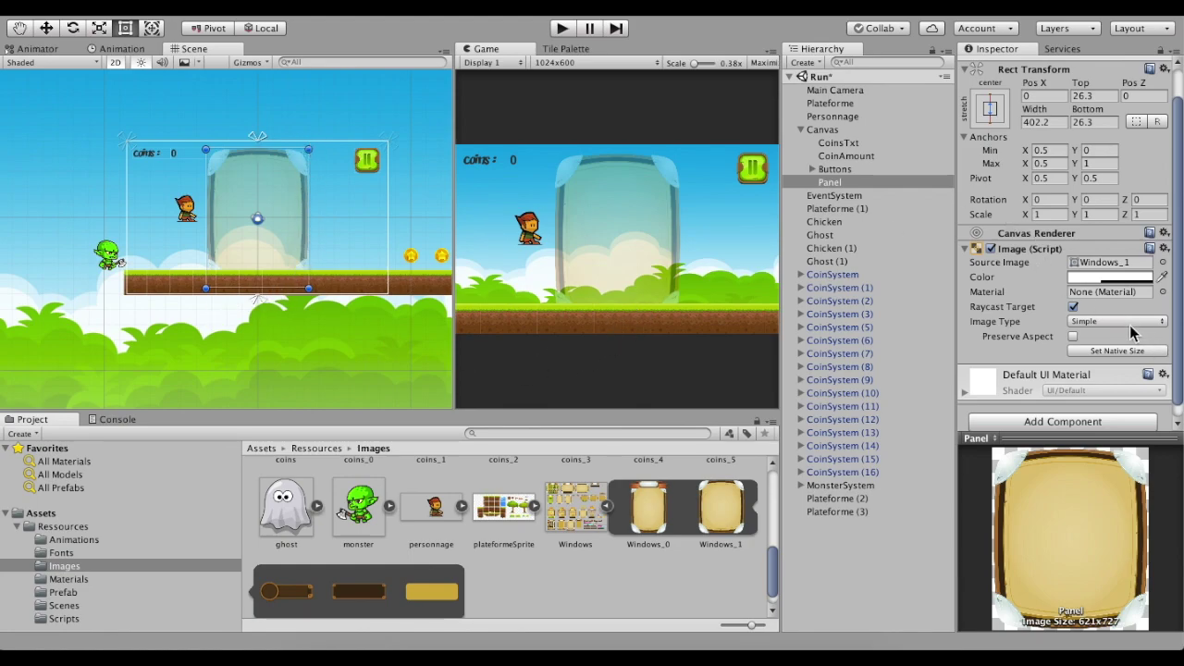
# - Set the Panel's colour to pure white with Alpha 255
pyautogui.click(1136, 279)
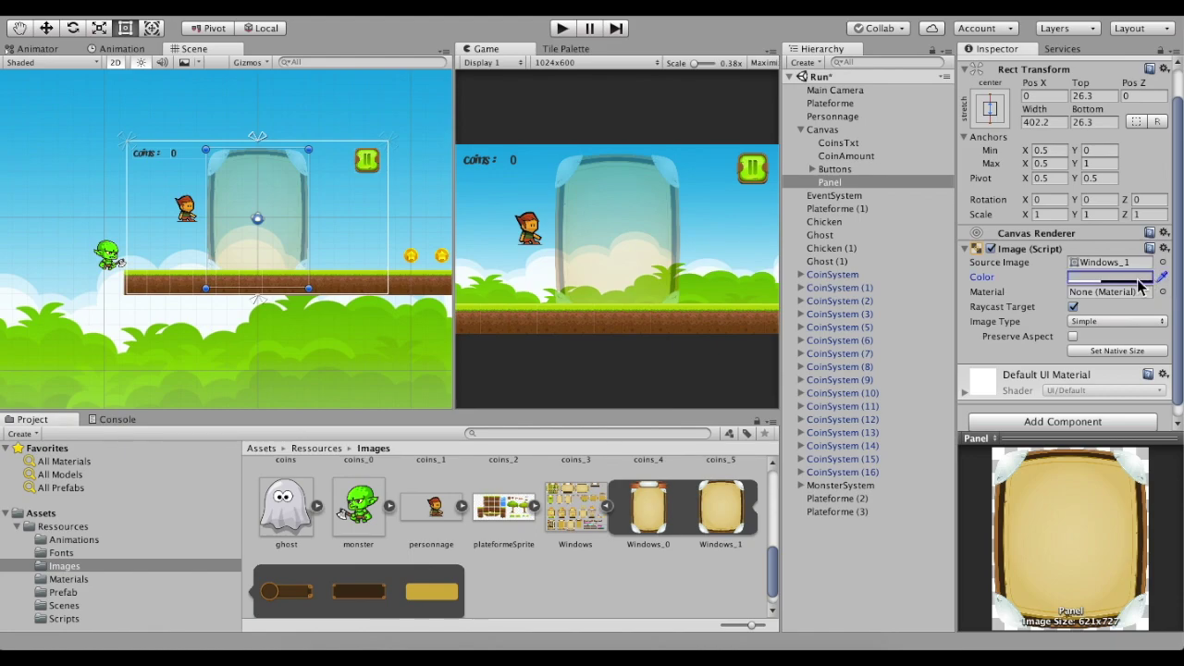
pyautogui.click(1100, 279)
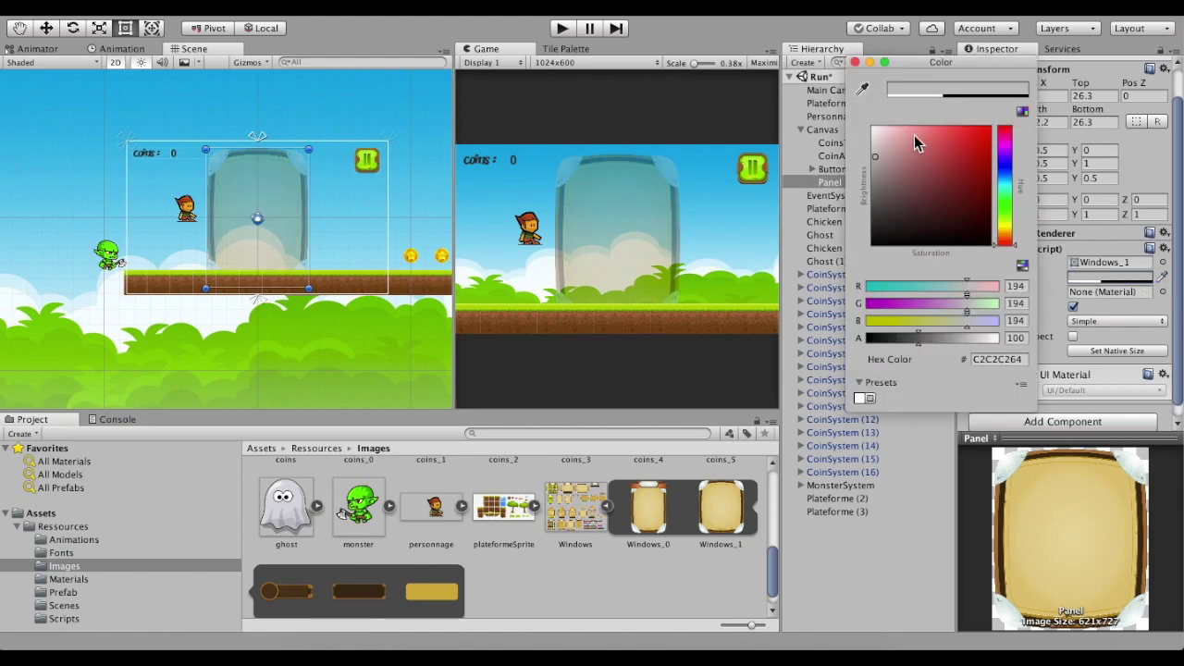
pyautogui.moveTo(919, 338); pyautogui.dragTo(1004, 339)
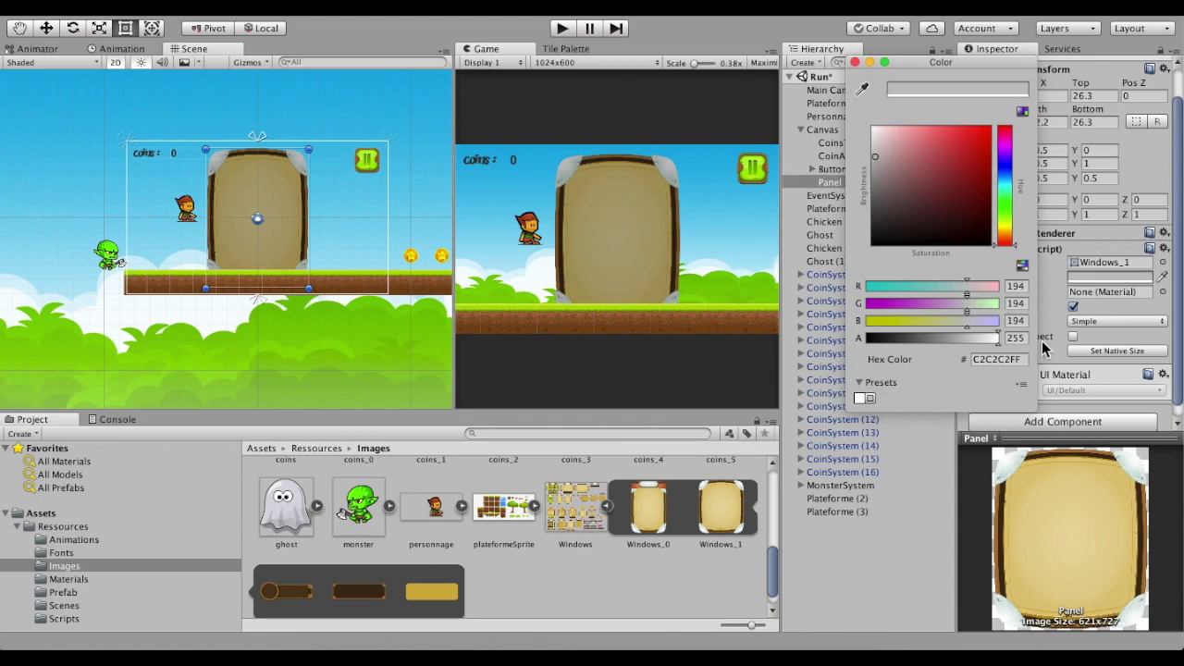
pyautogui.click(874, 132)
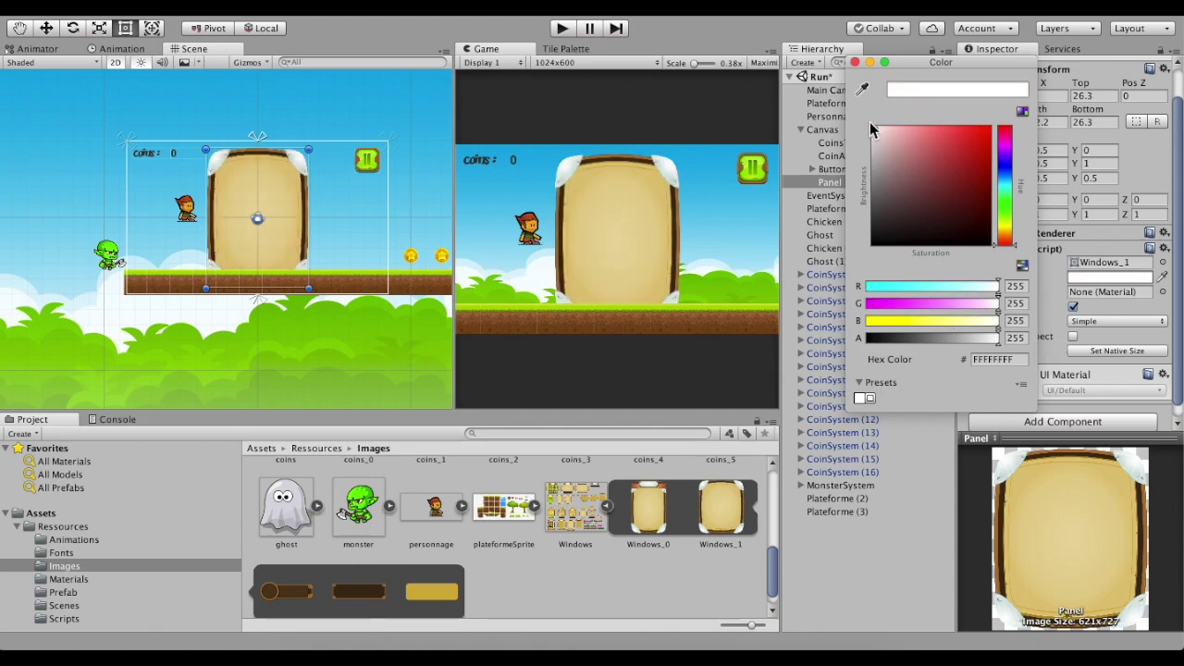
pyautogui.click(855, 63)
pyautogui.scroll(3, 232, 222)
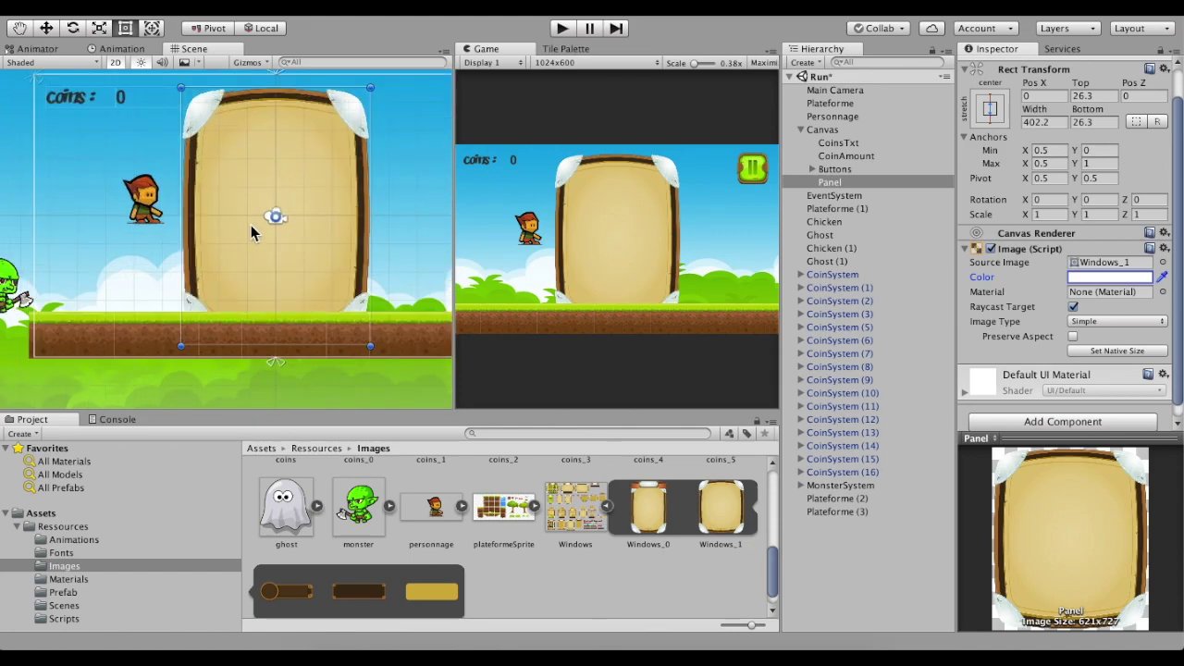
pyautogui.scroll(-4, 247, 223)
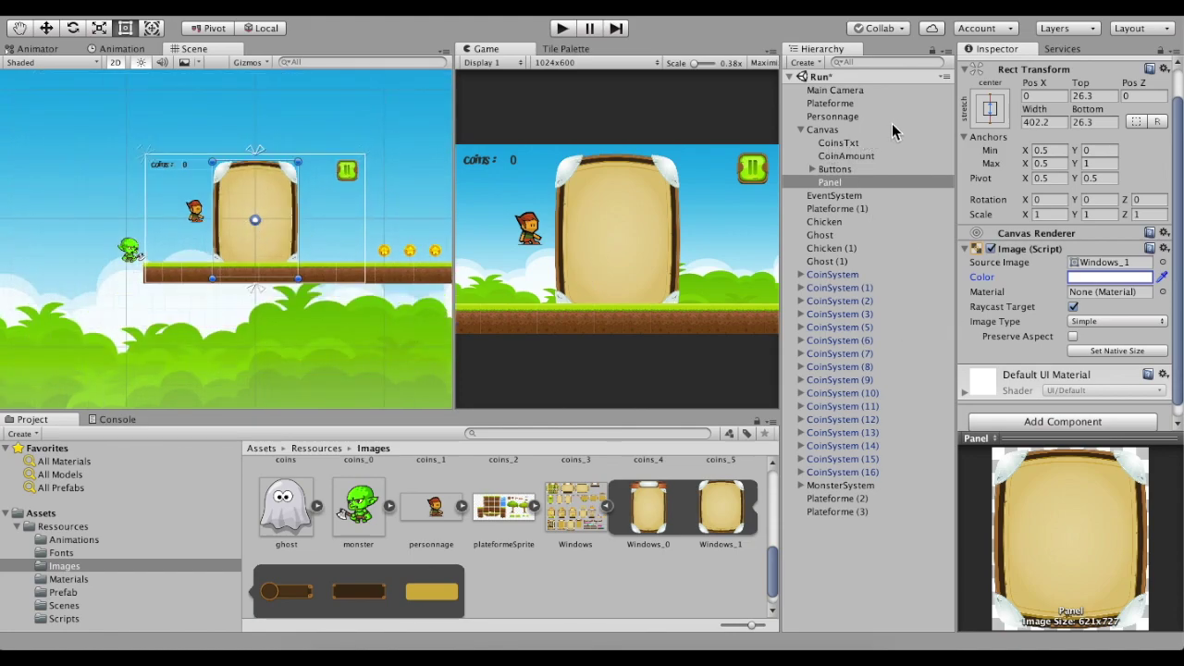
# - Keep the Canvas Render Mode at Screen Space - Camera
pyautogui.click(845, 131)
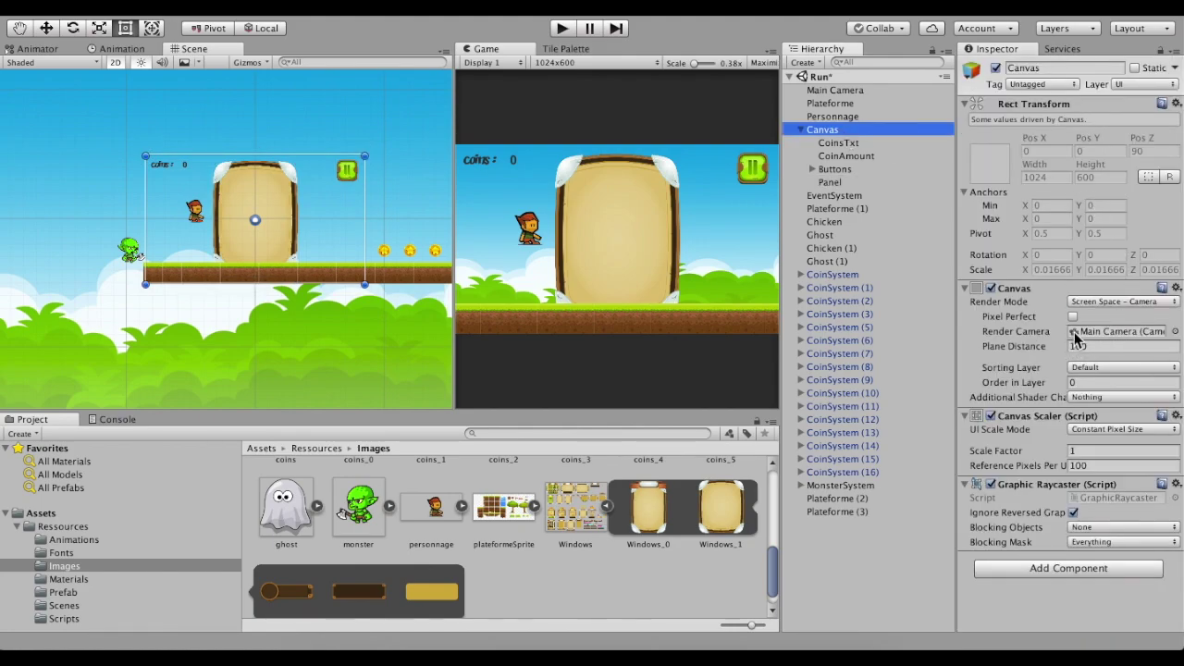
pyautogui.click(1098, 303)
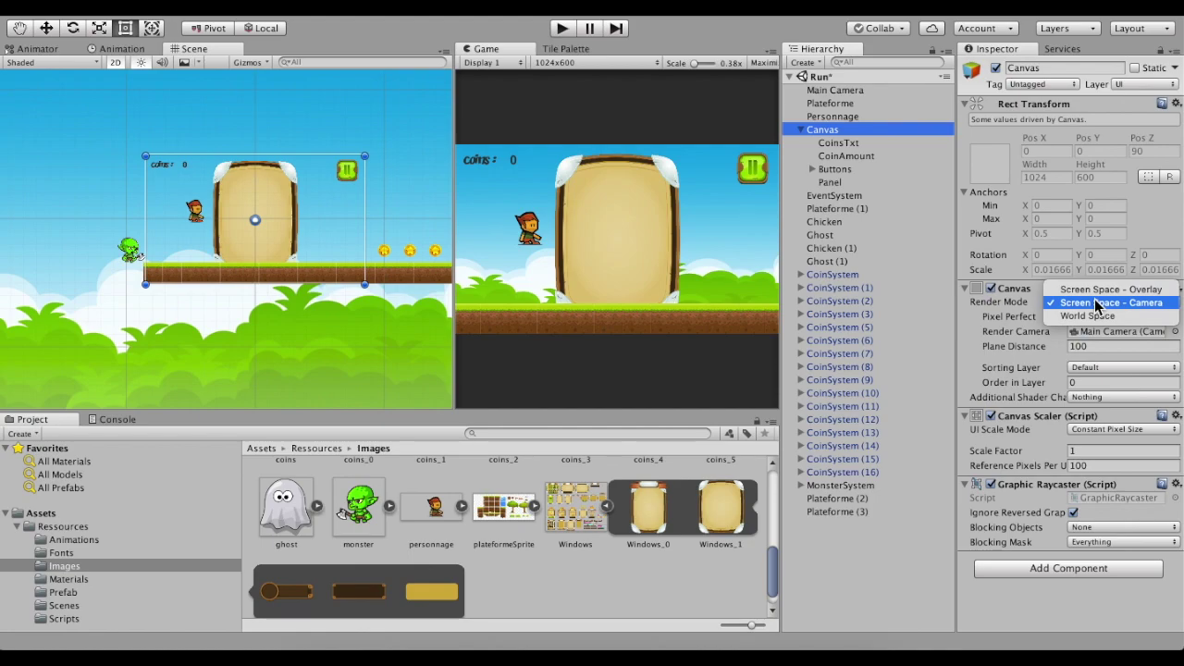
pyautogui.click(1097, 302)
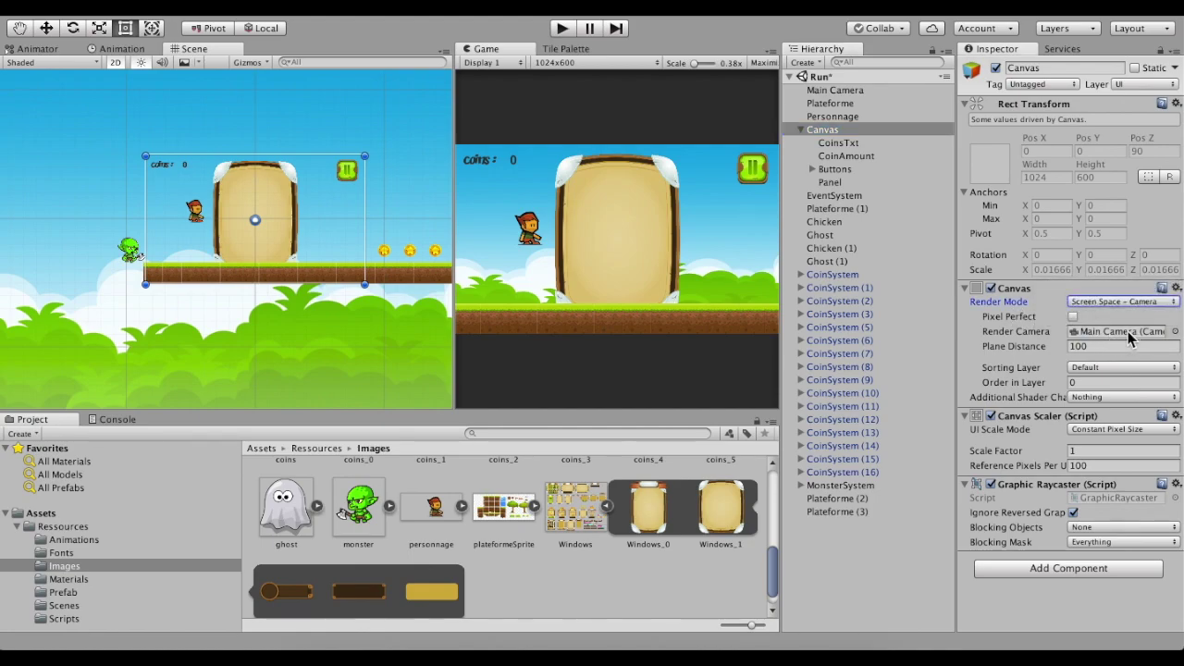
pyautogui.click(1102, 349)
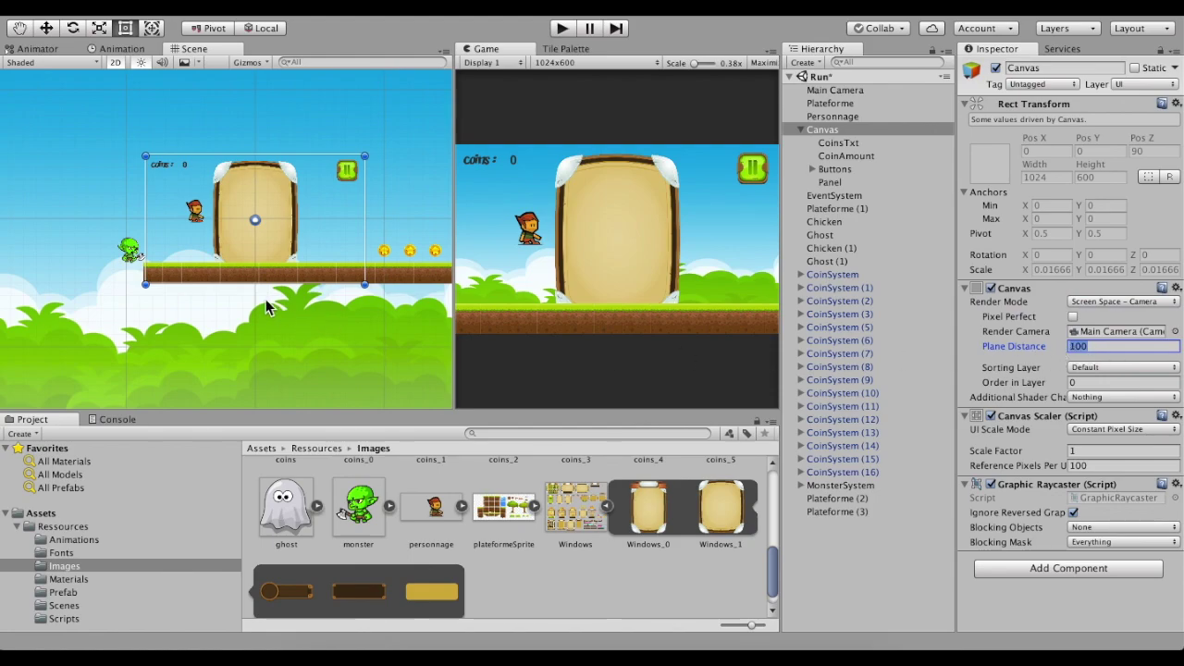
# - Inspect the canvas plane in 3D, return to 2D, and set Plane Distance to 1
pyautogui.click(115, 62)
pyautogui.press('w')
pyautogui.keyDown('alt'); pyautogui.moveTo(212, 230); pyautogui.dragTo(157, 326); pyautogui.keyUp('alt')
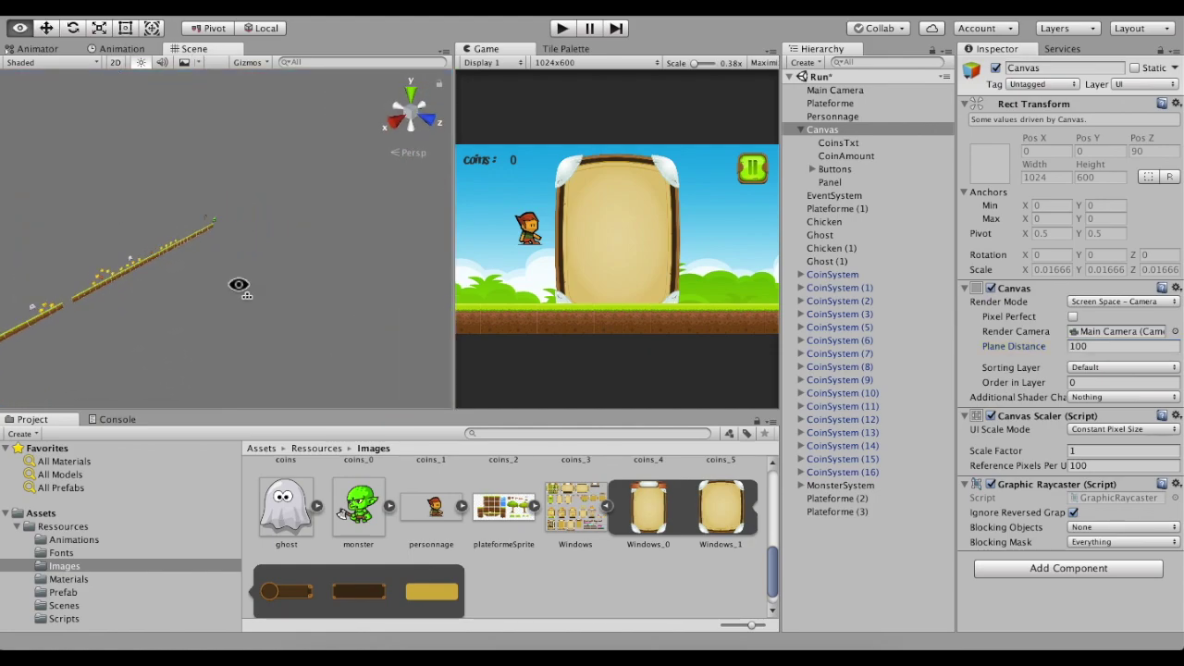
pyautogui.moveTo(207, 266)
pyautogui.keyDown('alt'); pyautogui.mouseDown()
pyautogui.moveTo(138, 266)
pyautogui.moveTo(102, 311)
pyautogui.mouseUp(); pyautogui.keyUp('alt')
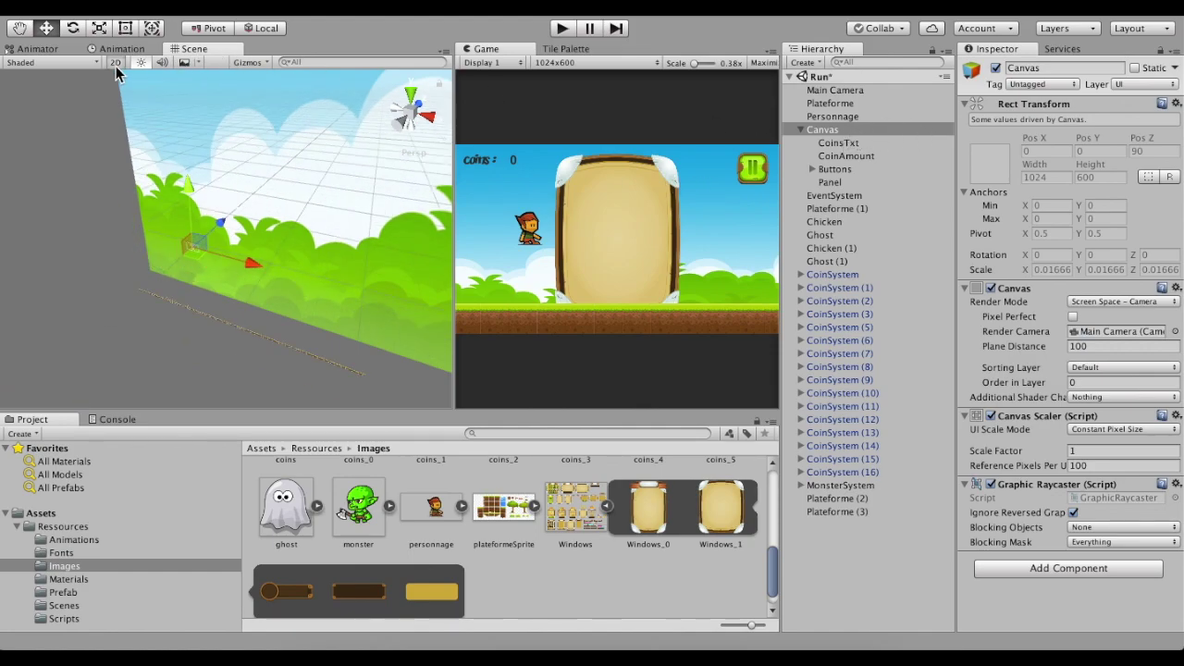
pyautogui.click(115, 62)
pyautogui.doubleClick(828, 129)
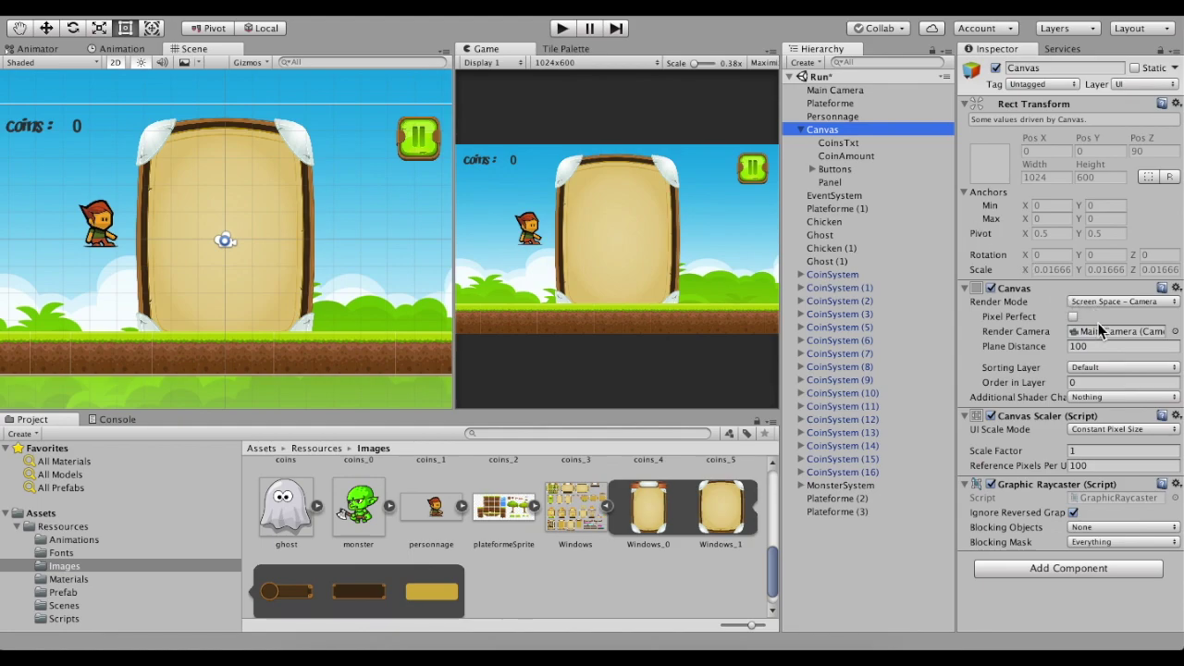
pyautogui.click(1113, 346)
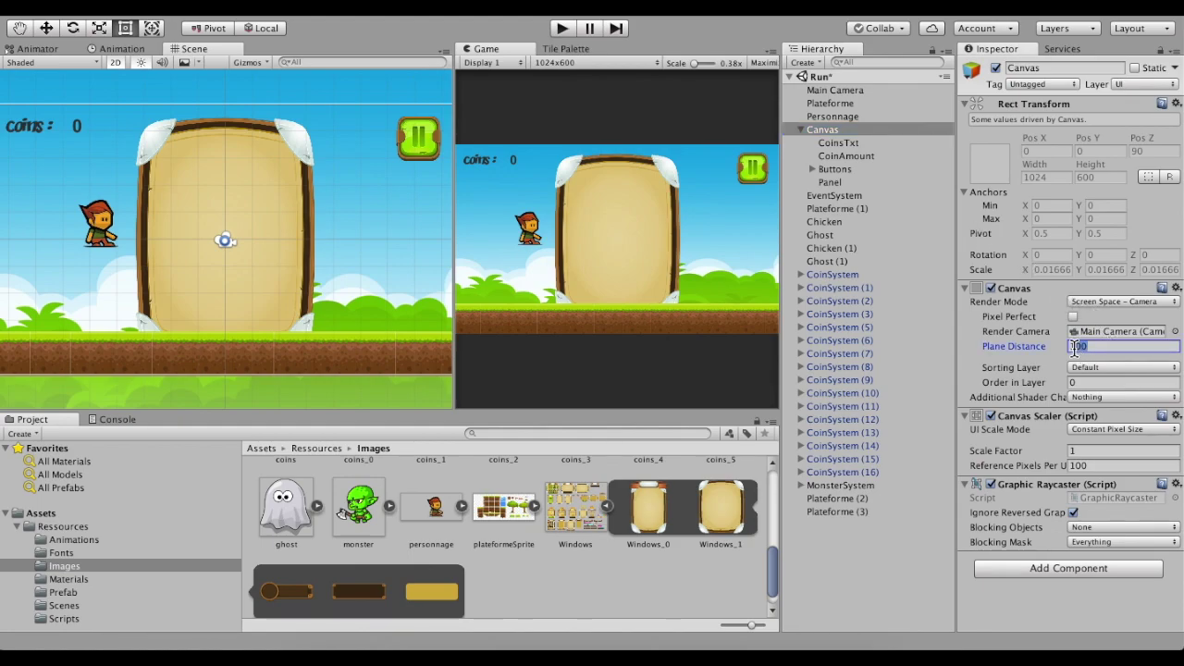
pyautogui.write('1')
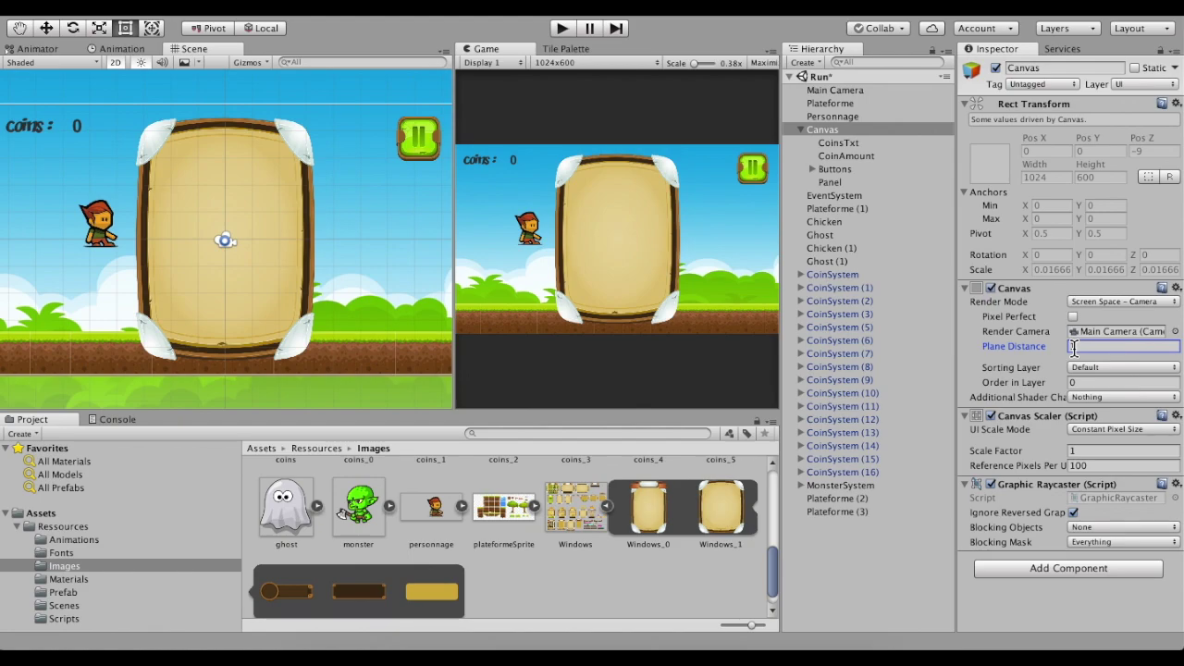
pyautogui.click(224, 239)
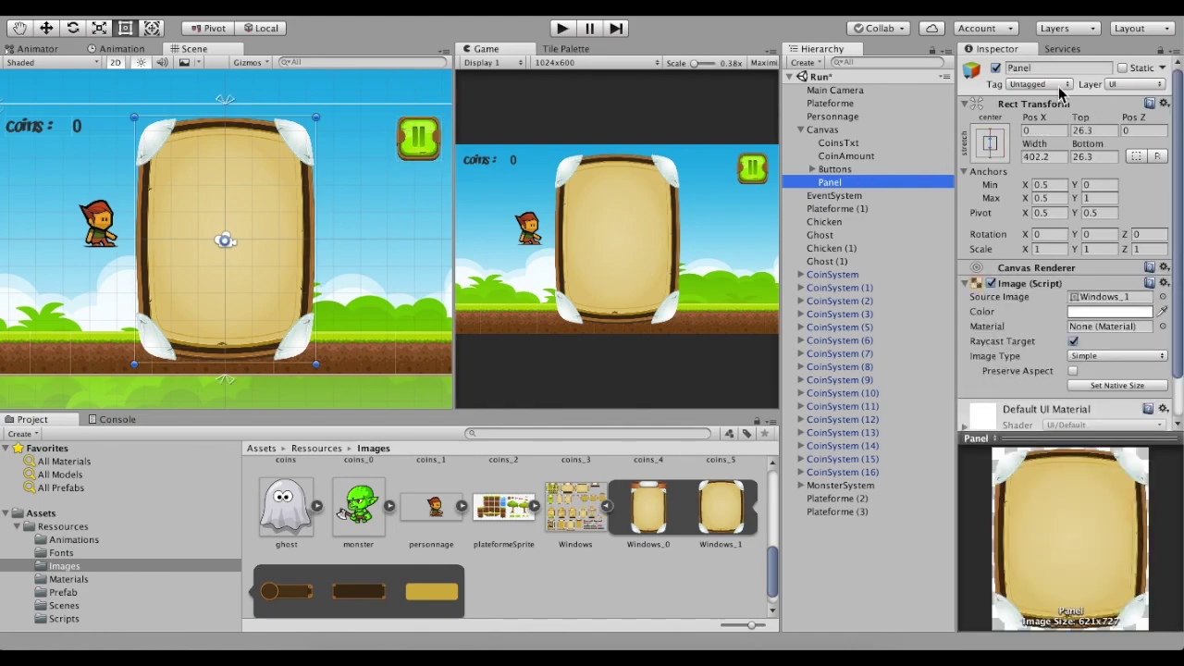
# - Rename the parchment Panel object to 'PausePanel' in the Inspector
pyautogui.click(1071, 68)
pyautogui.write('Pause')
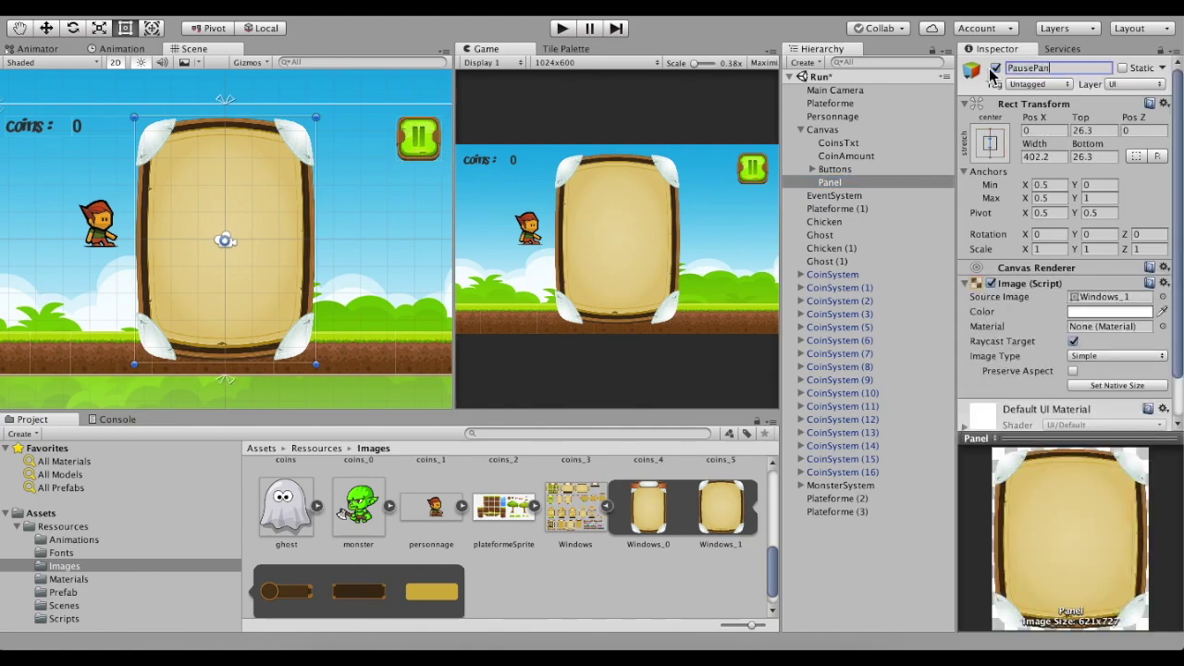
pyautogui.press('Return')
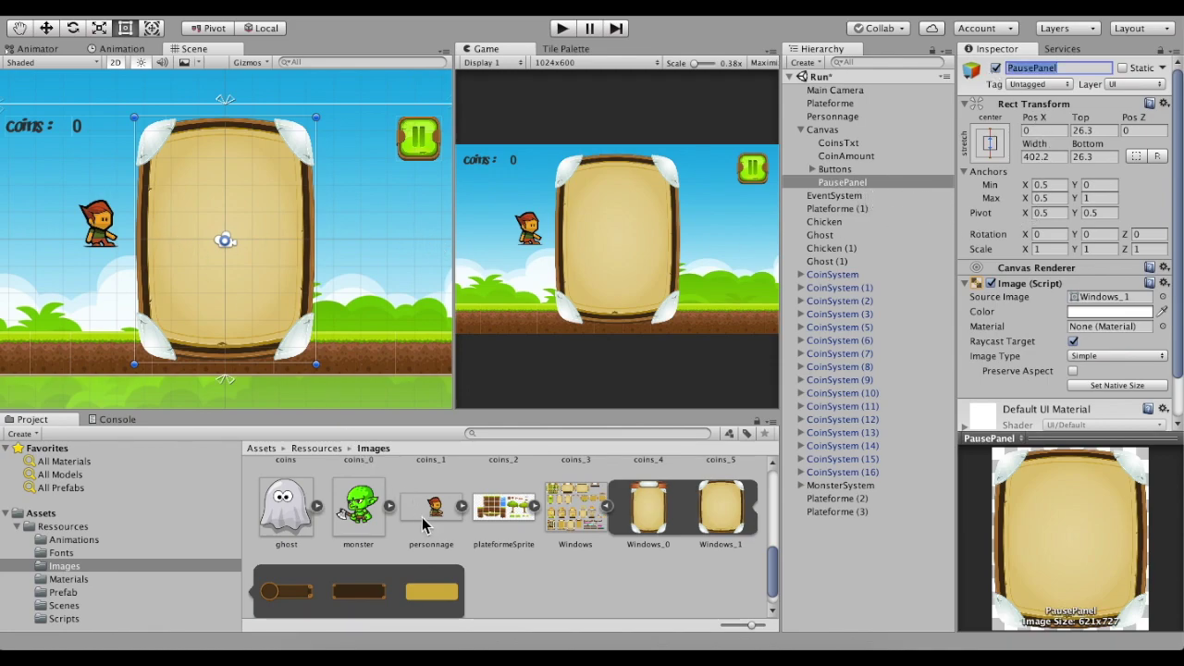
pyautogui.rightClick(832, 182)
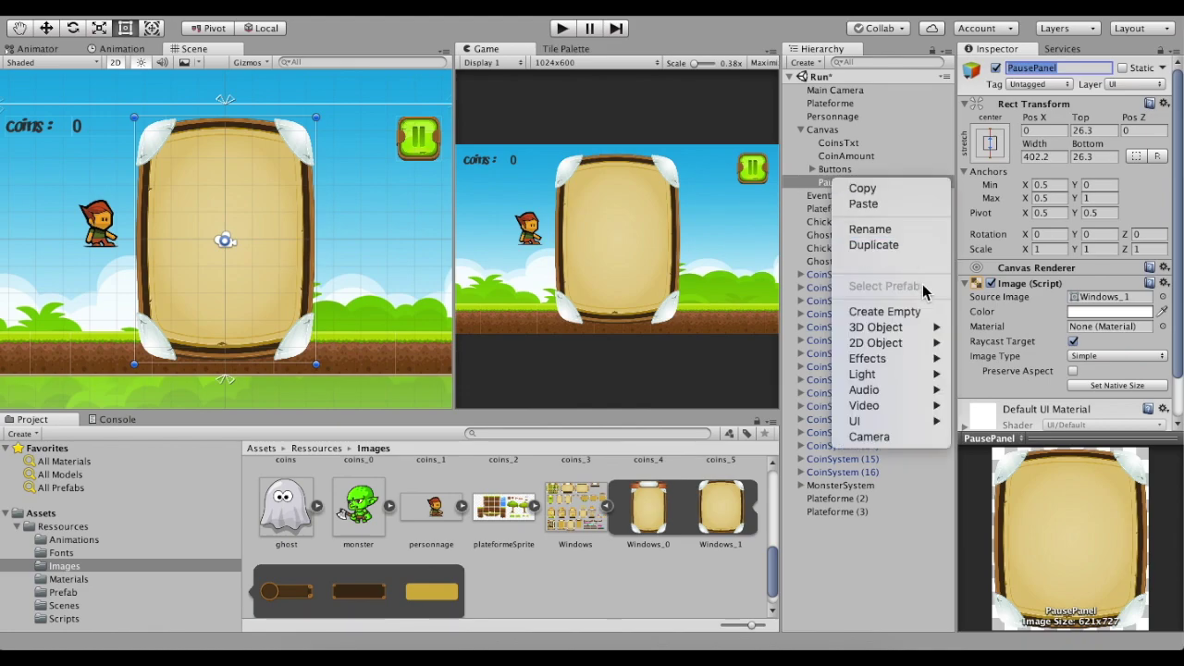
# - Add a child Panel inside PausePanel and centre it across the parchment's upper section
pyautogui.moveTo(896, 331)
pyautogui.moveTo(896, 424)
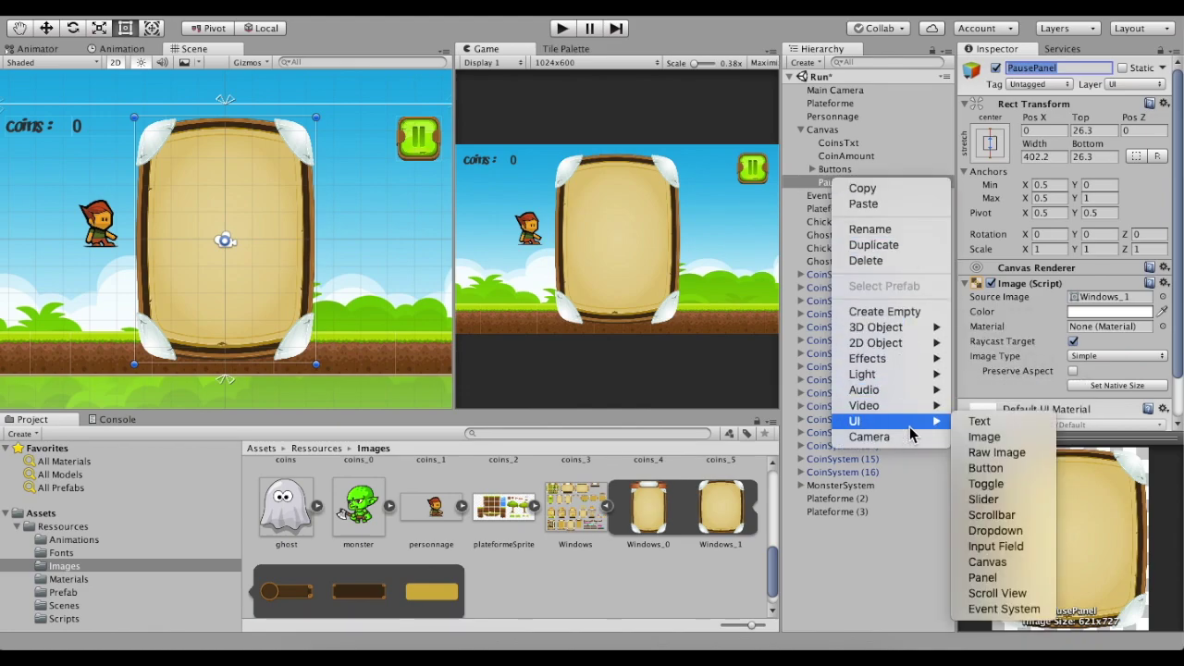
pyautogui.click(985, 577)
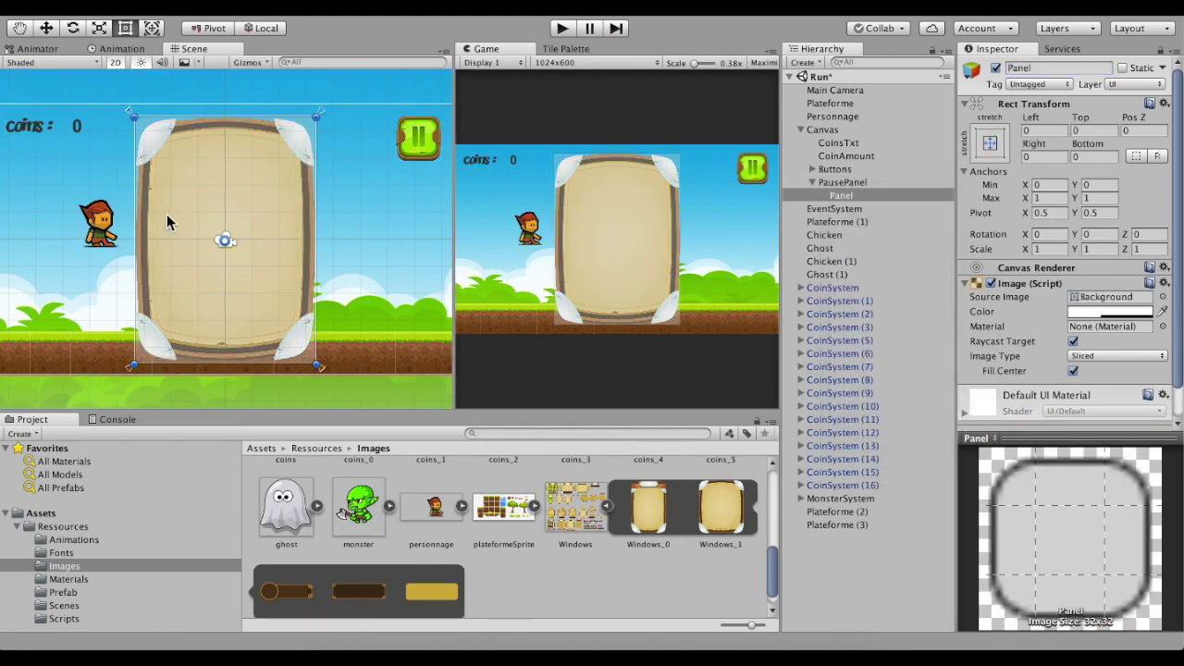
pyautogui.moveTo(319, 128); pyautogui.dragTo(295, 162)
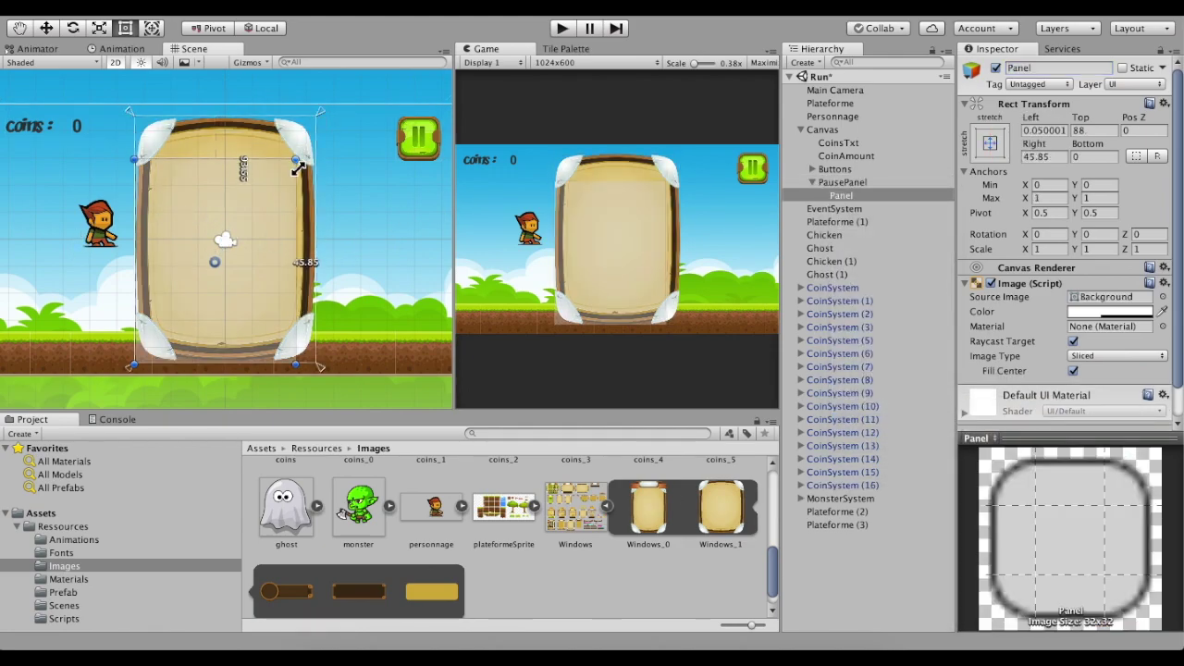
pyautogui.moveTo(134, 365); pyautogui.dragTo(165, 201)
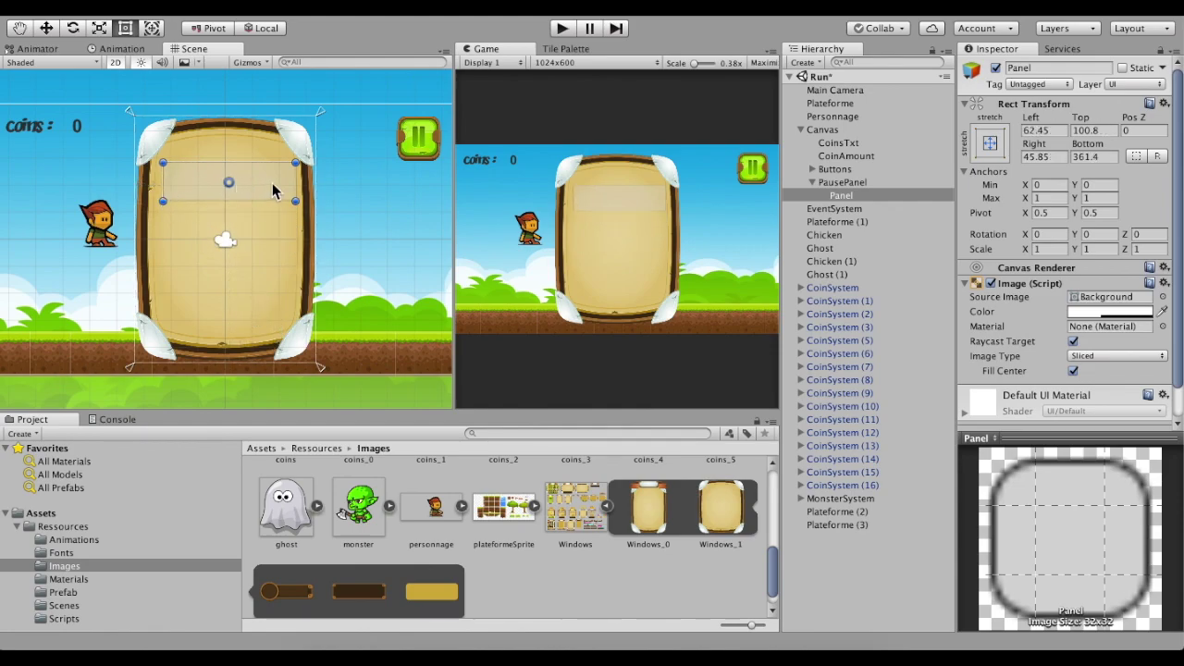
pyautogui.moveTo(232, 181)
pyautogui.mouseDown()
pyautogui.moveTo(281, 169)
pyautogui.moveTo(265, 177)
pyautogui.mouseUp()
# - Pin the inner panel's anchors to its corners (0.169–0.831 by 0.697–0.832) and assign Windows_4
pyautogui.moveTo(319, 112); pyautogui.dragTo(290, 160)
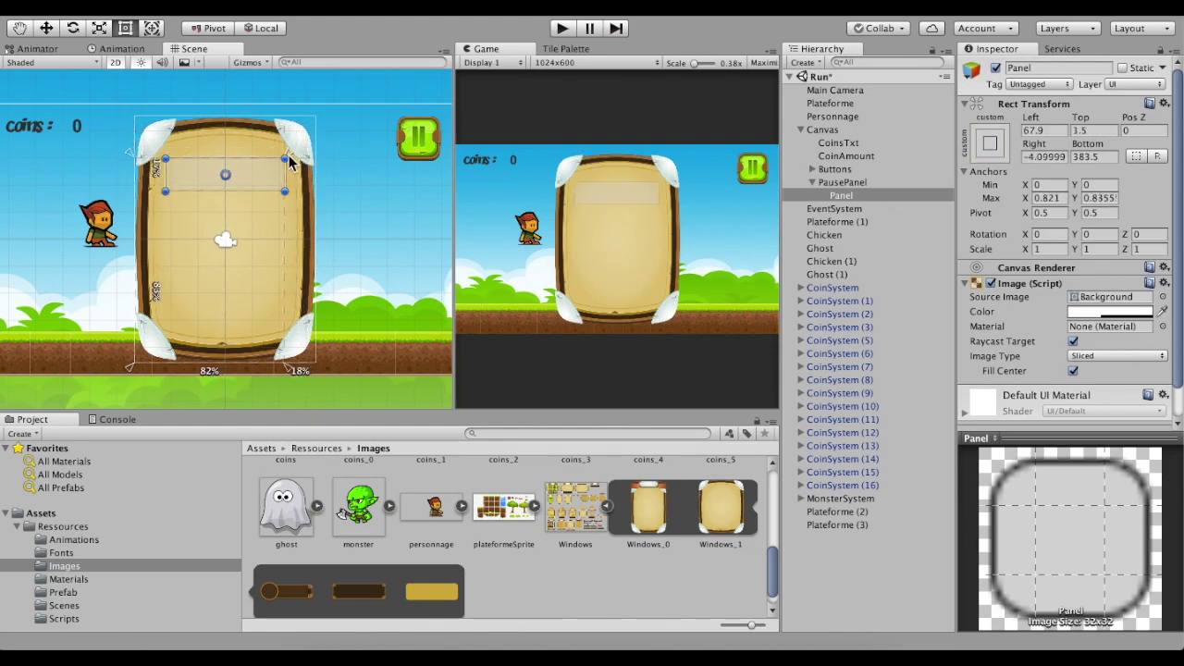
pyautogui.moveTo(292, 159); pyautogui.dragTo(293, 159)
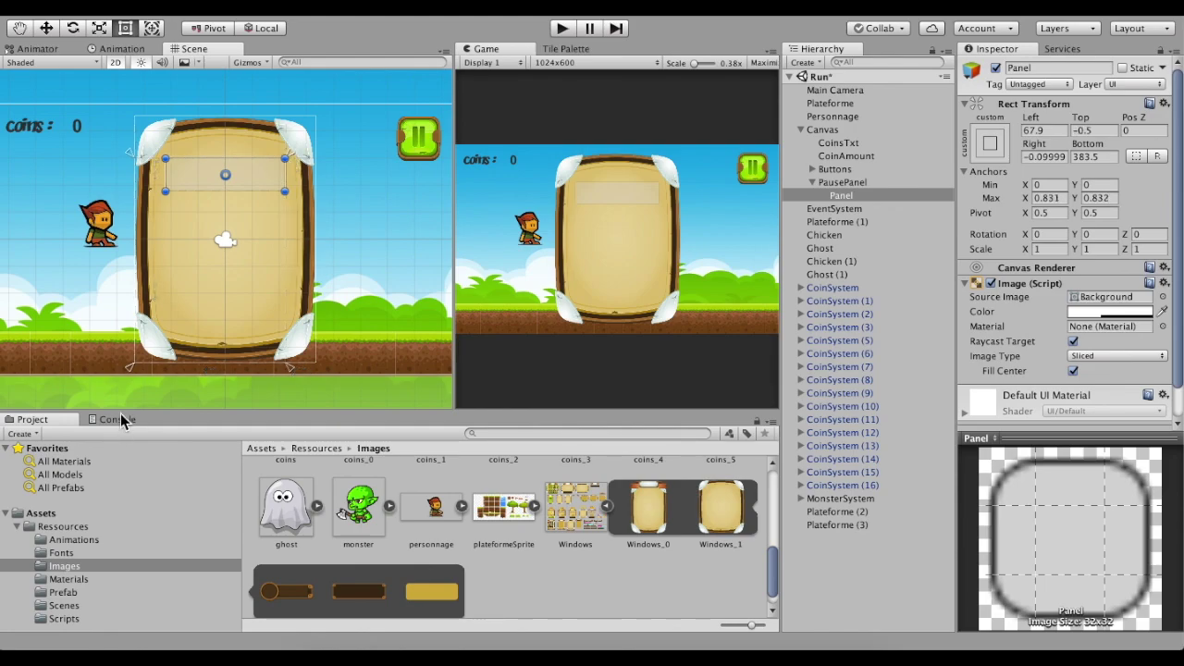
pyautogui.moveTo(133, 366); pyautogui.dragTo(165, 204)
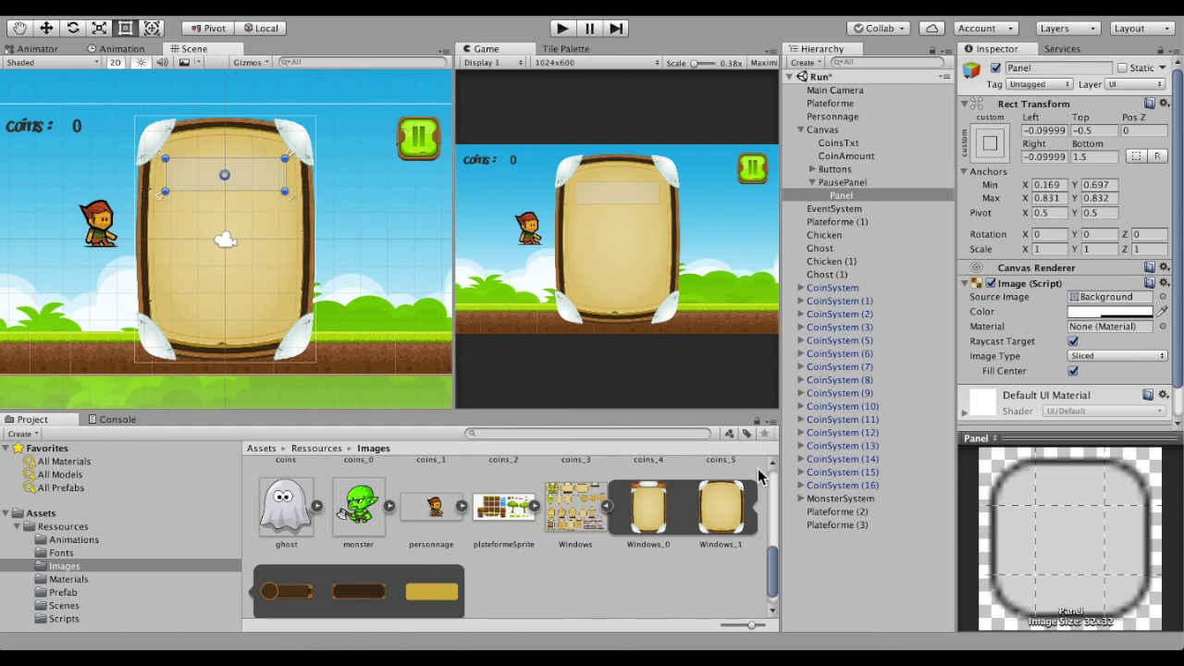
pyautogui.moveTo(414, 596); pyautogui.dragTo(1100, 285)
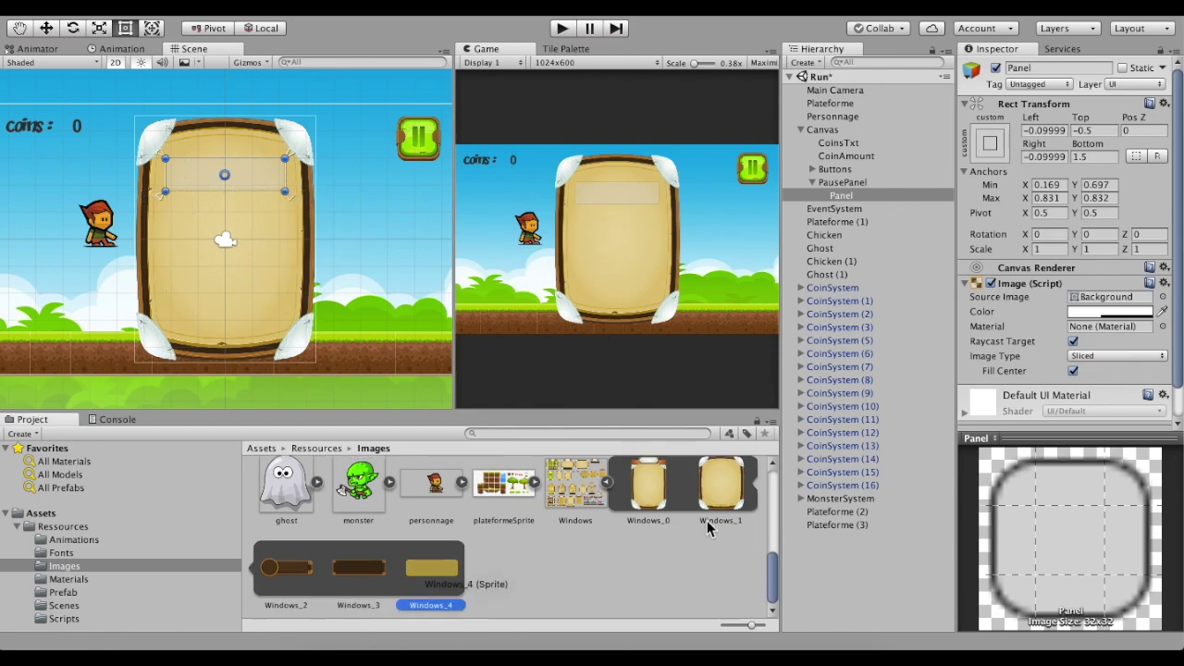
# - Make the inner panel's Windows_4 colour fully opaque
pyautogui.click(1110, 312)
pyautogui.moveTo(923, 340); pyautogui.dragTo(998, 338)
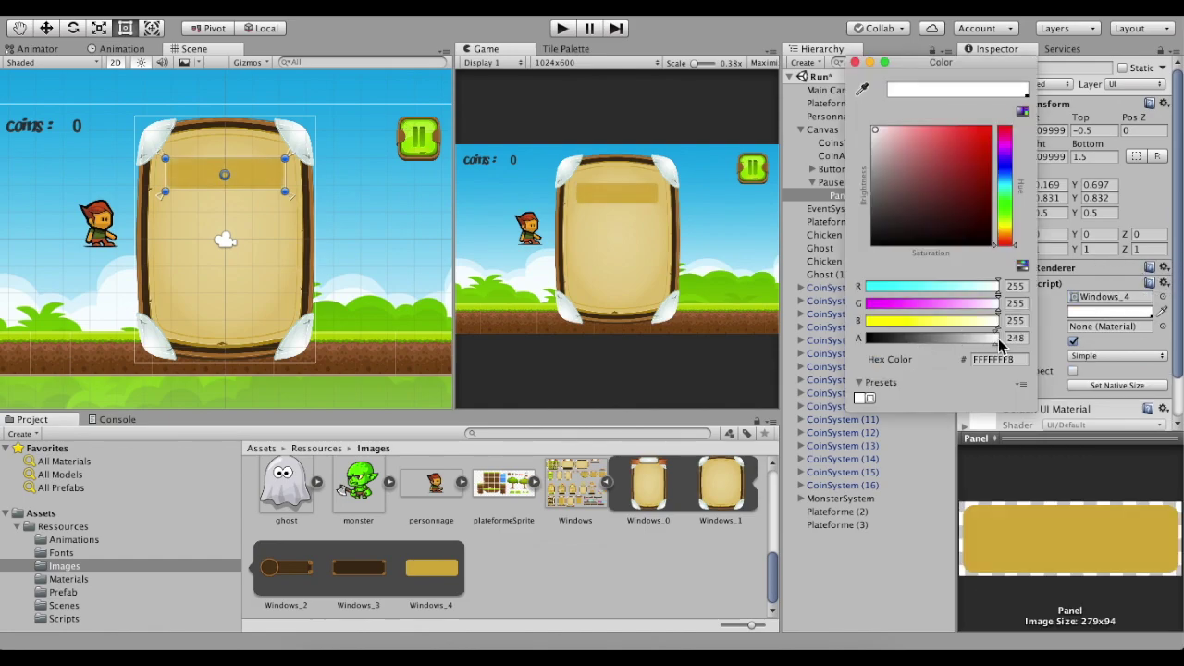
pyautogui.click(856, 62)
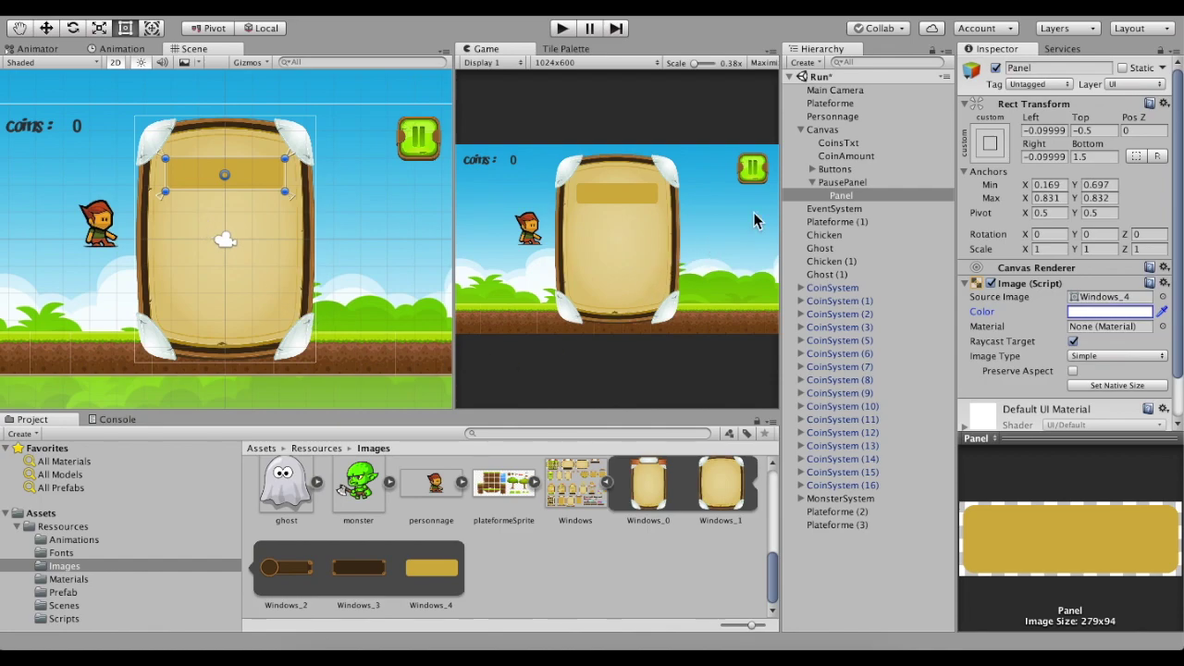
# - Rename the inner panel to 'Title'
pyautogui.click(843, 197)
pyautogui.click(1056, 73)
pyautogui.write('T')
pyautogui.press('Return')
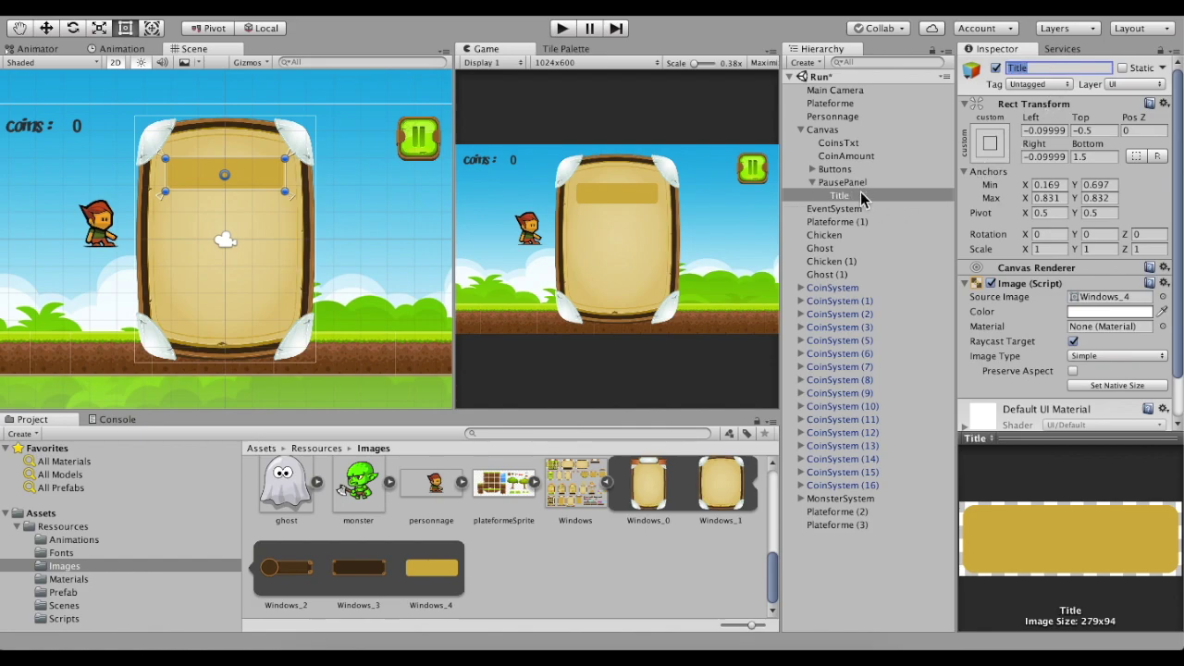
# - Add a UI Text object as a child of the Title bar
pyautogui.rightClick(861, 192)
pyautogui.moveTo(923, 432)
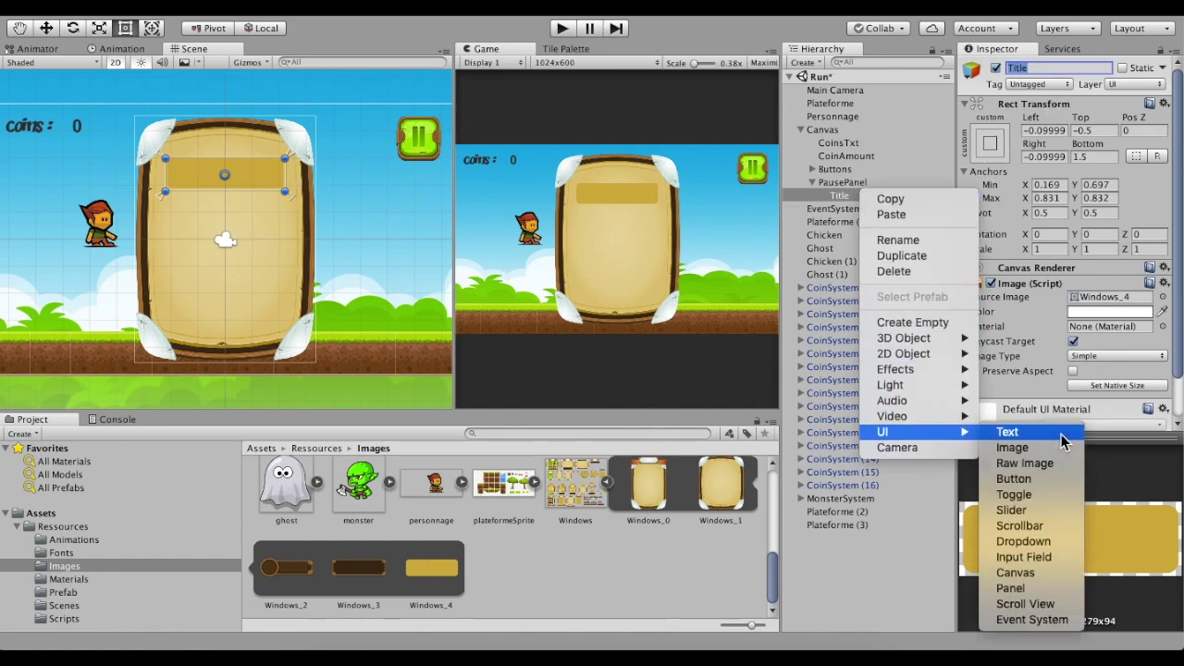
pyautogui.click(1061, 438)
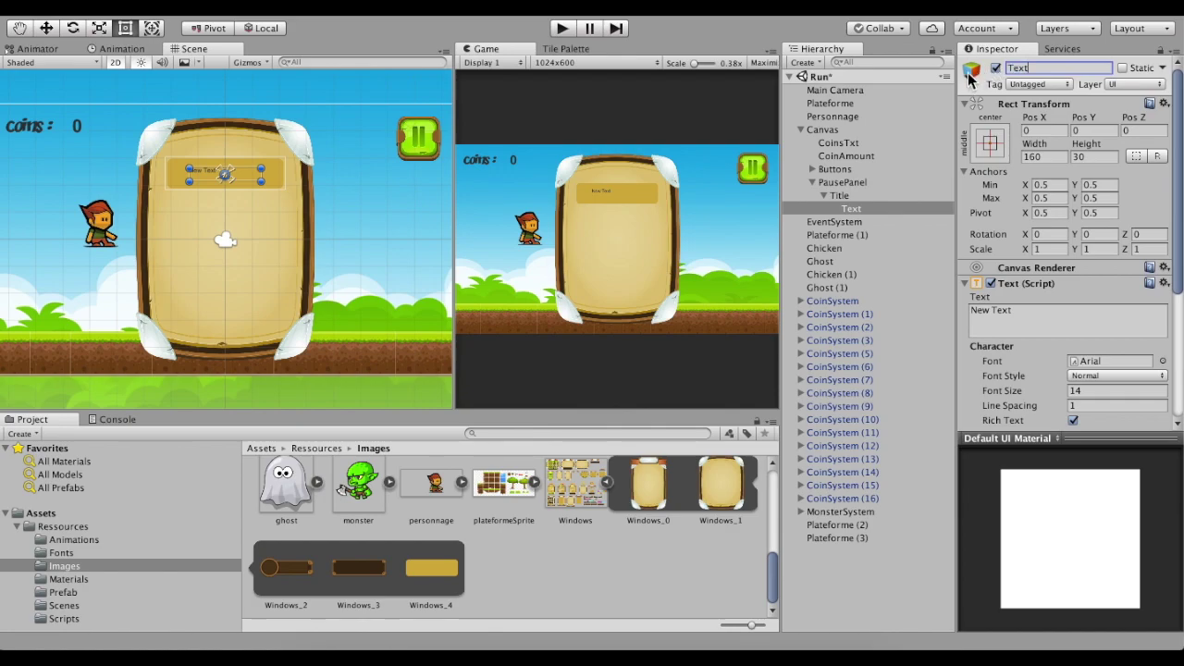
pyautogui.write('P')
# - Rename the bar 'TitlePanel' and its new Text child 'Title'
pyautogui.click(859, 192)
pyautogui.click(1055, 69)
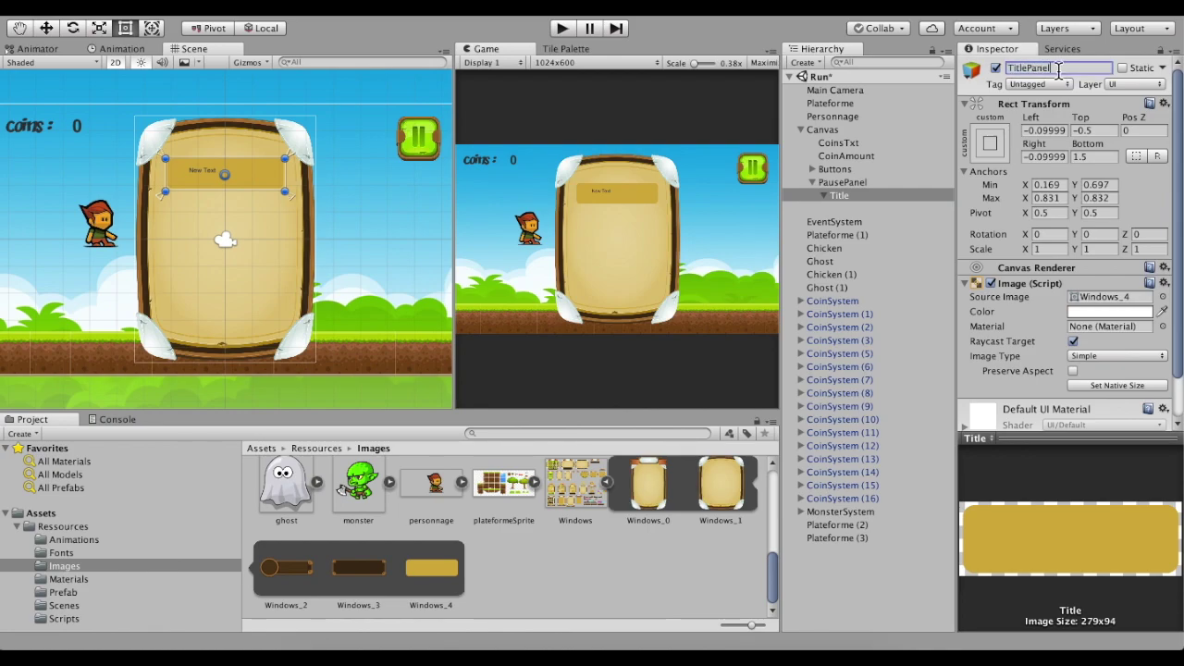
pyautogui.press('Return')
pyautogui.click(835, 198)
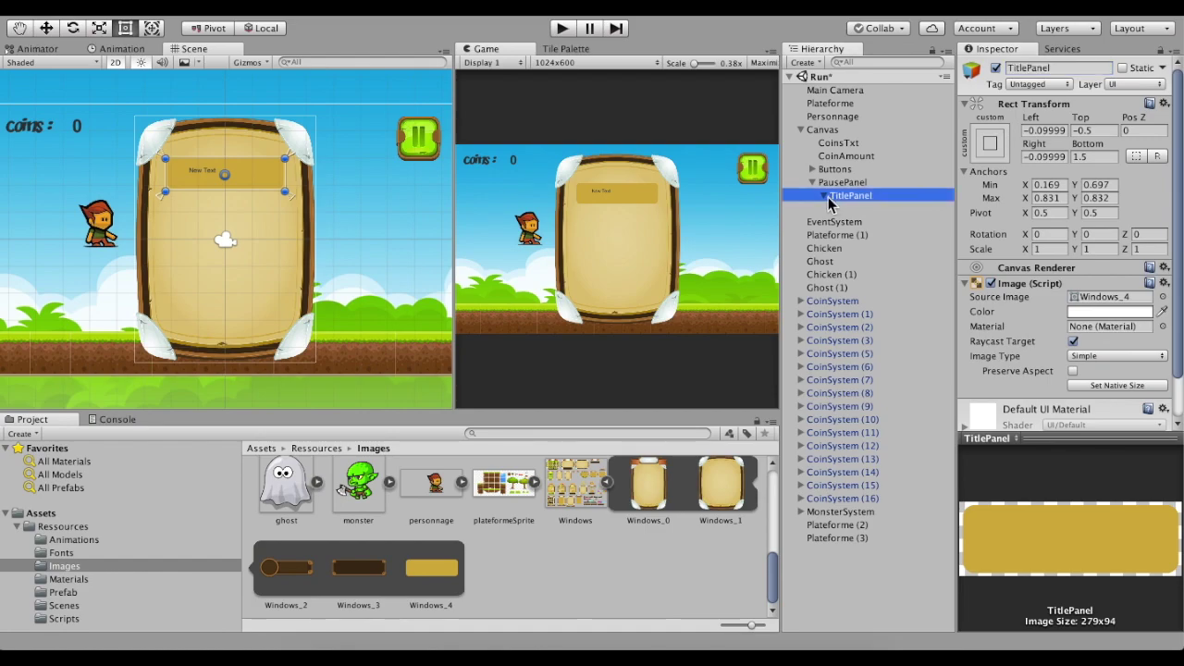
pyautogui.click(845, 211)
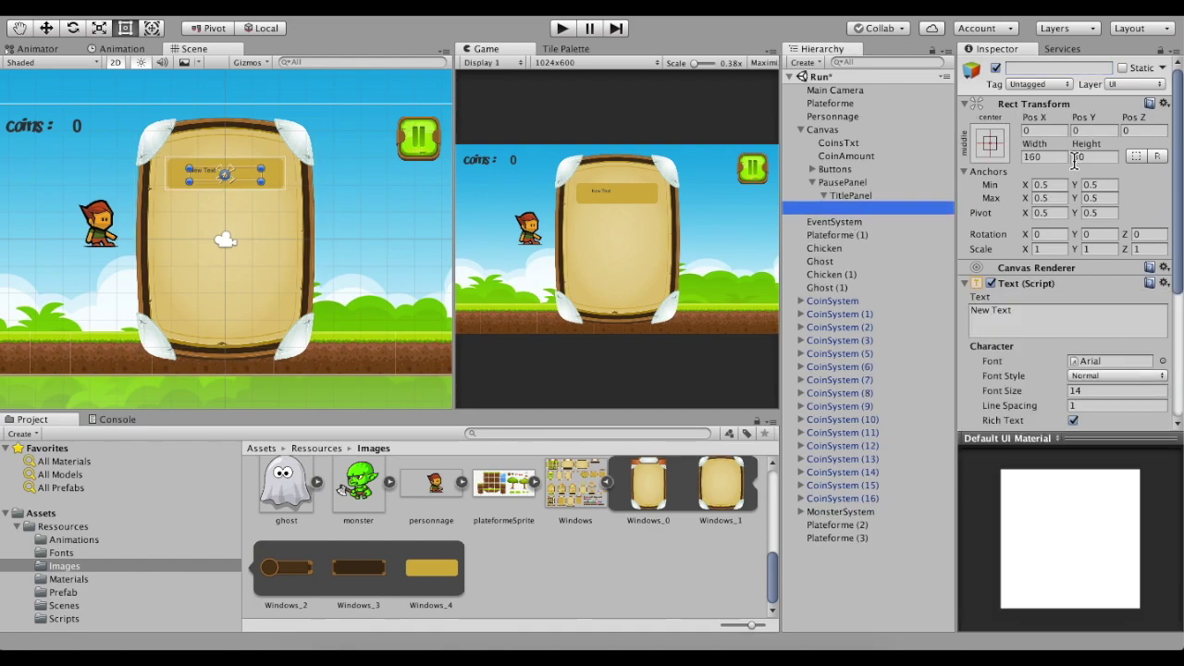
pyautogui.click(1052, 70)
pyautogui.write('Title')
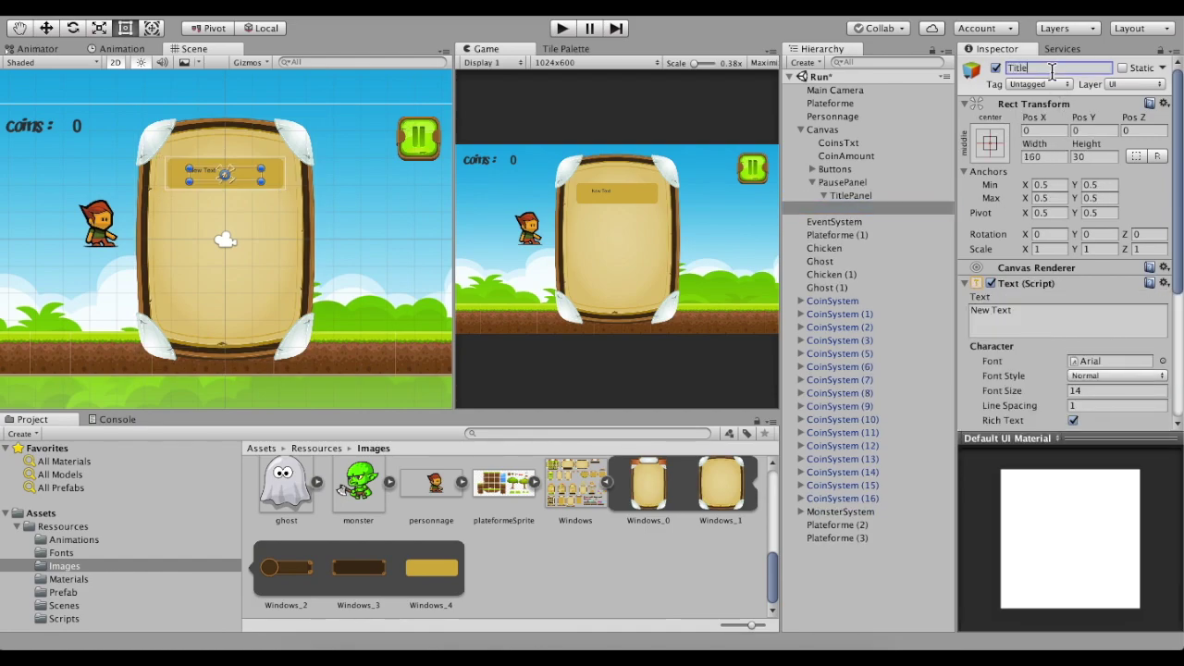
pyautogui.press('Return')
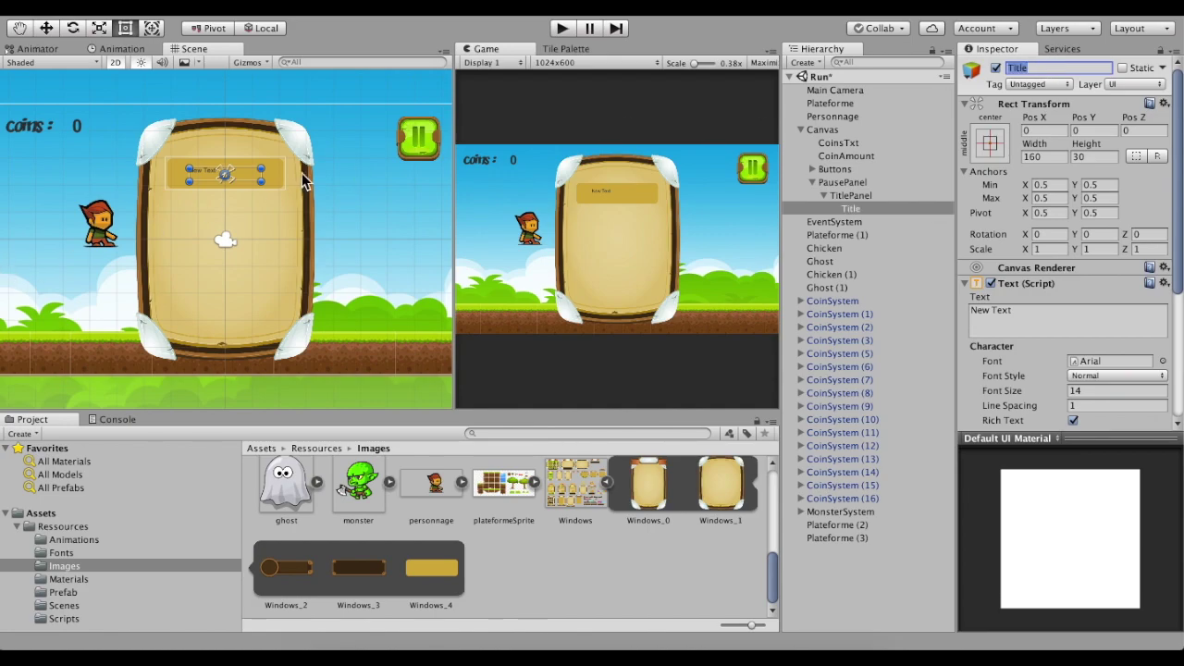
pyautogui.scroll(3, 241, 180)
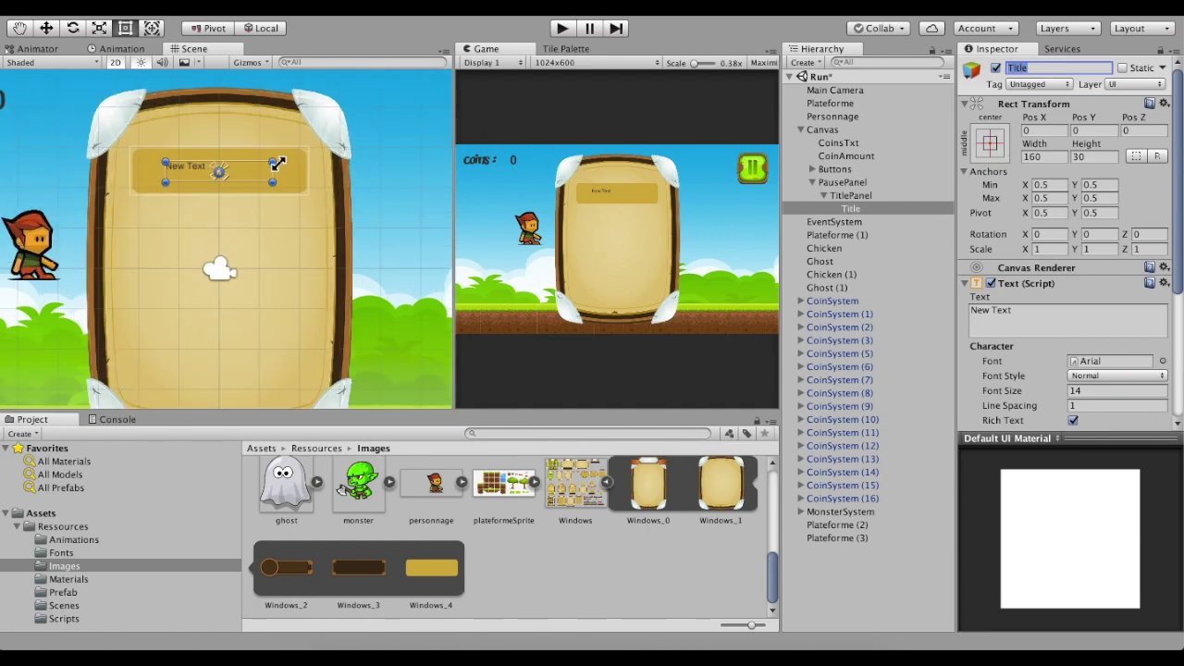
# - Stretch the Title text box and its anchors across the golden bar
pyautogui.moveTo(272, 162); pyautogui.dragTo(316, 150)
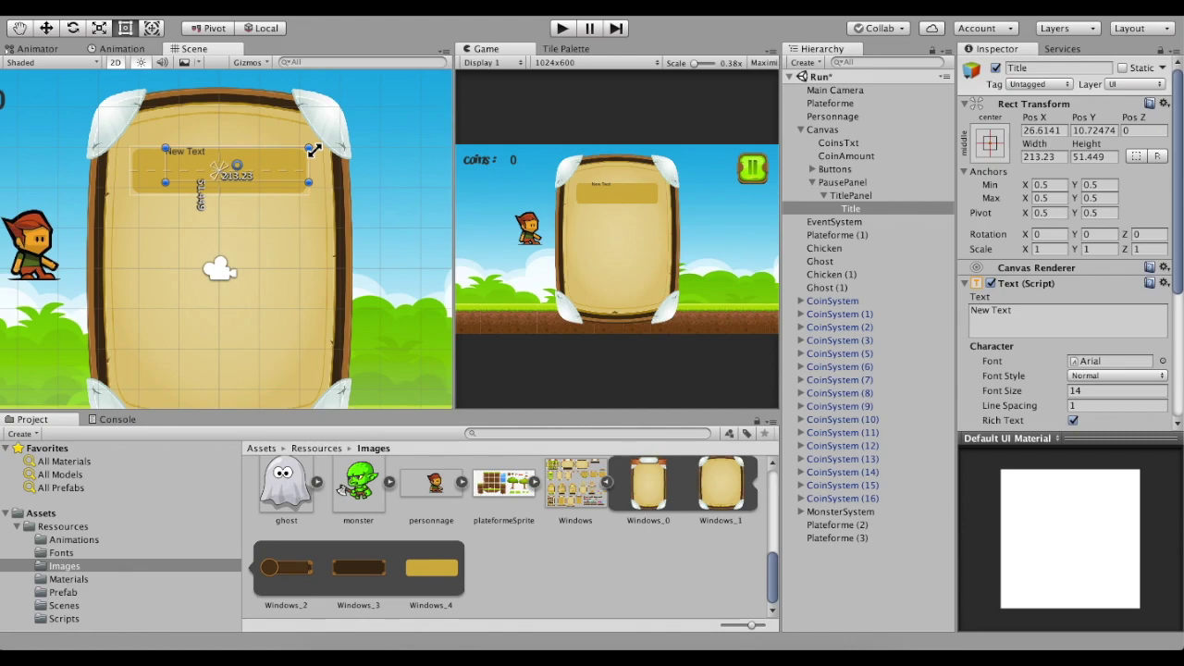
pyautogui.moveTo(165, 184); pyautogui.dragTo(130, 193)
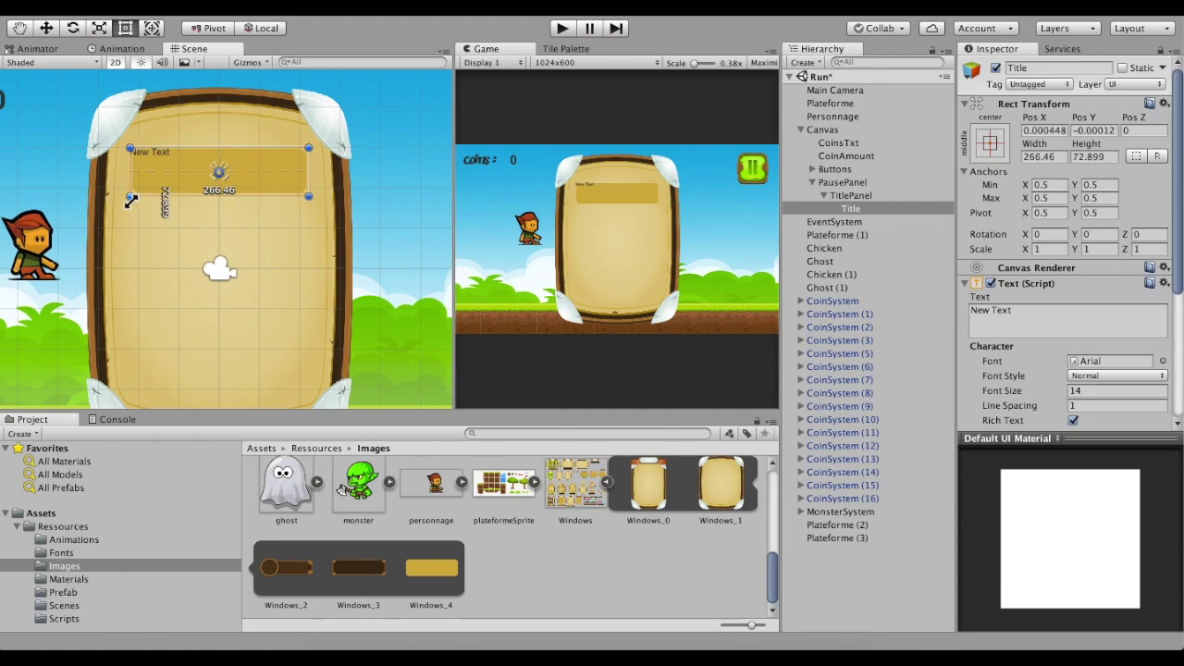
pyautogui.moveTo(228, 175); pyautogui.dragTo(309, 148)
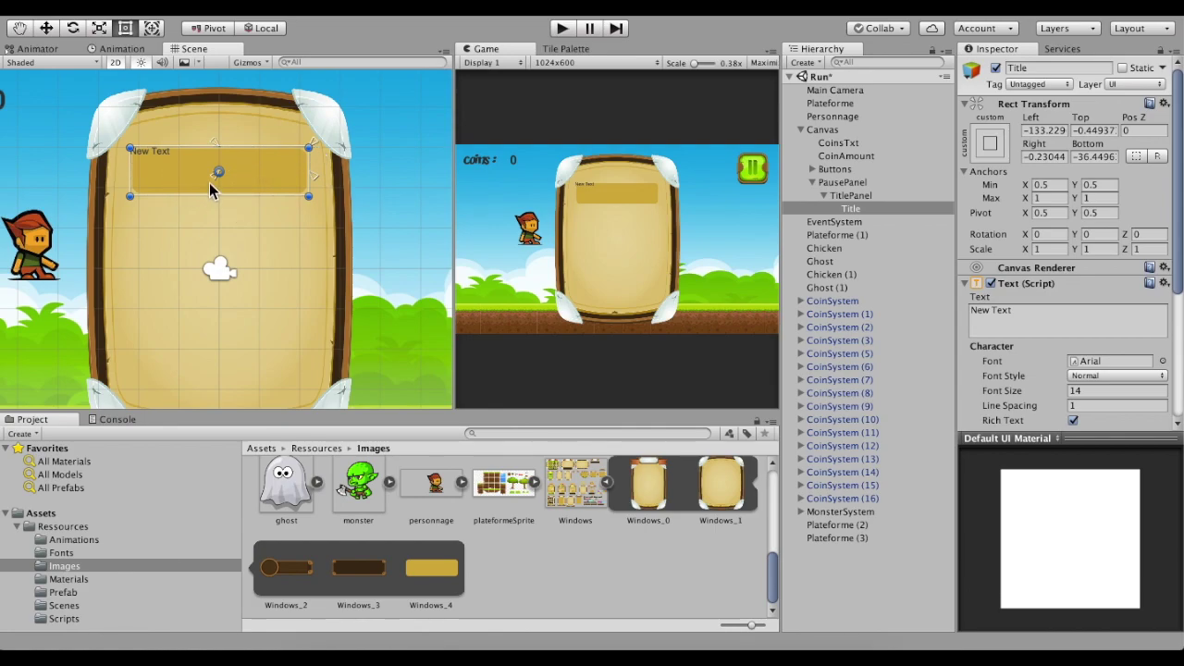
pyautogui.moveTo(210, 185)
pyautogui.mouseDown()
pyautogui.moveTo(181, 197)
pyautogui.moveTo(215, 184)
pyautogui.mouseUp()
pyautogui.moveTo(215, 185); pyautogui.dragTo(126, 208)
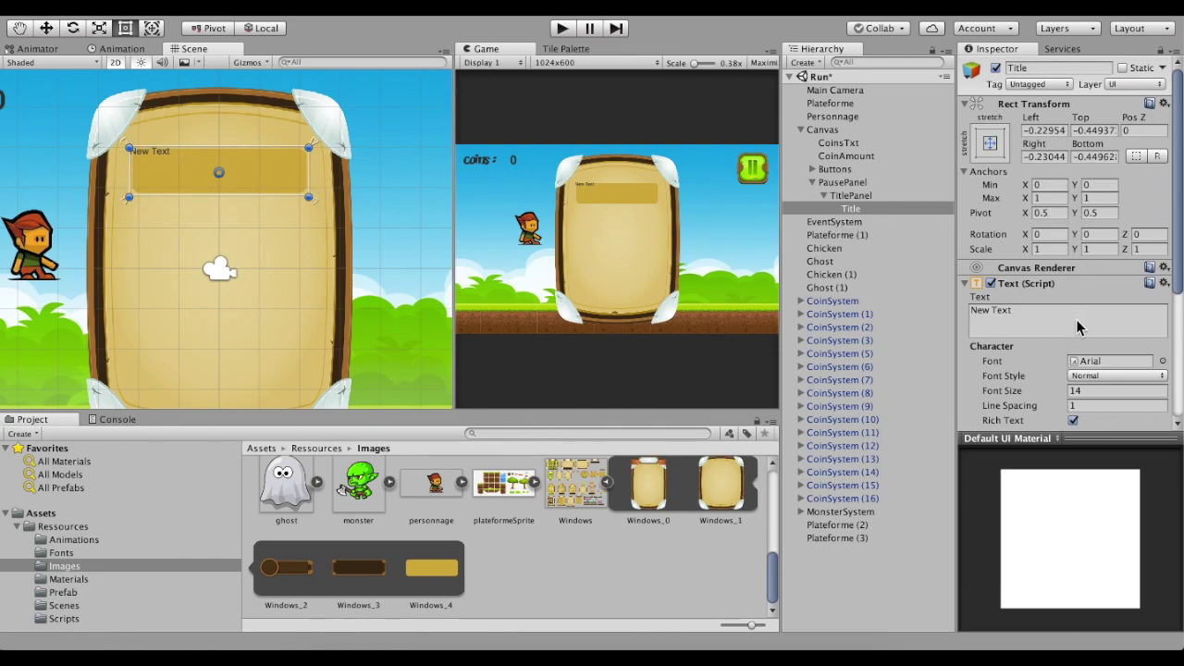
# - Turn on Best Fit for the Title text with a maximum size of 100
pyautogui.scroll(-3, 1079, 326)
pyautogui.scroll(-3, 1081, 321)
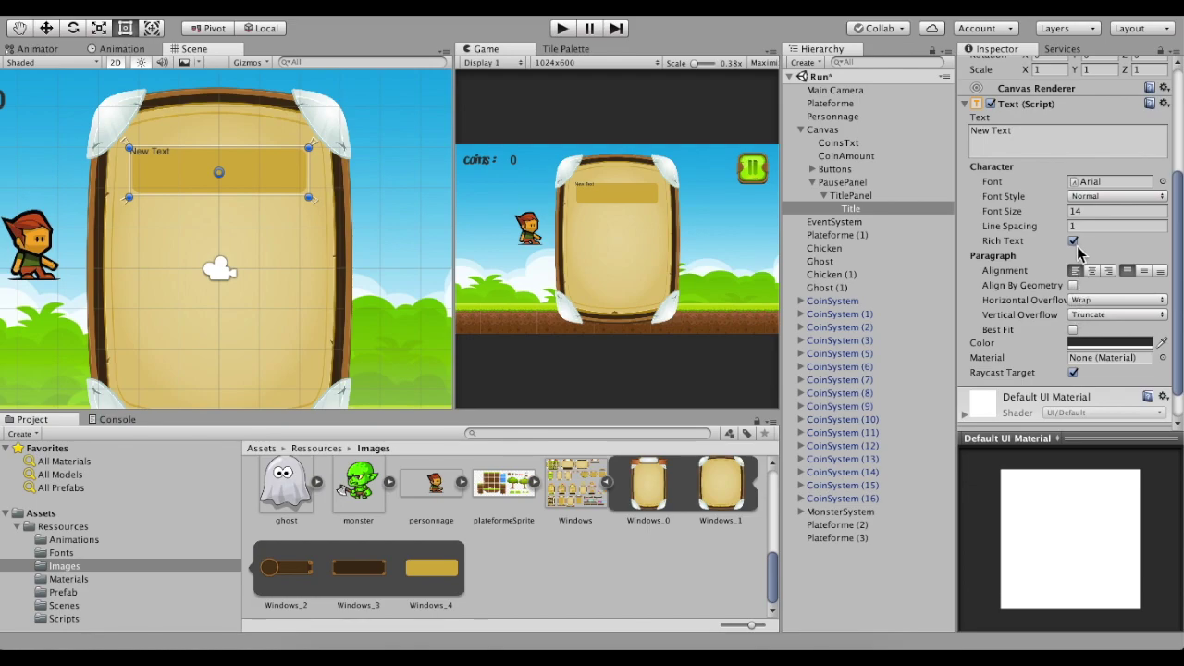
pyautogui.click(1074, 331)
pyautogui.click(1111, 358)
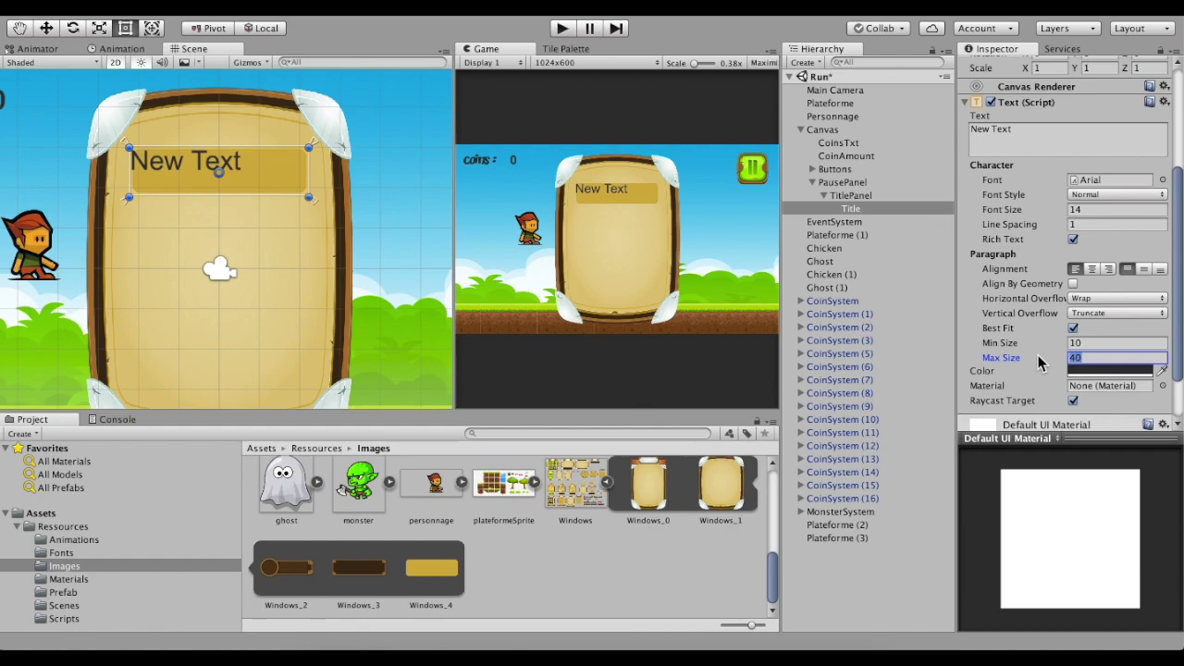
pyautogui.write('100')
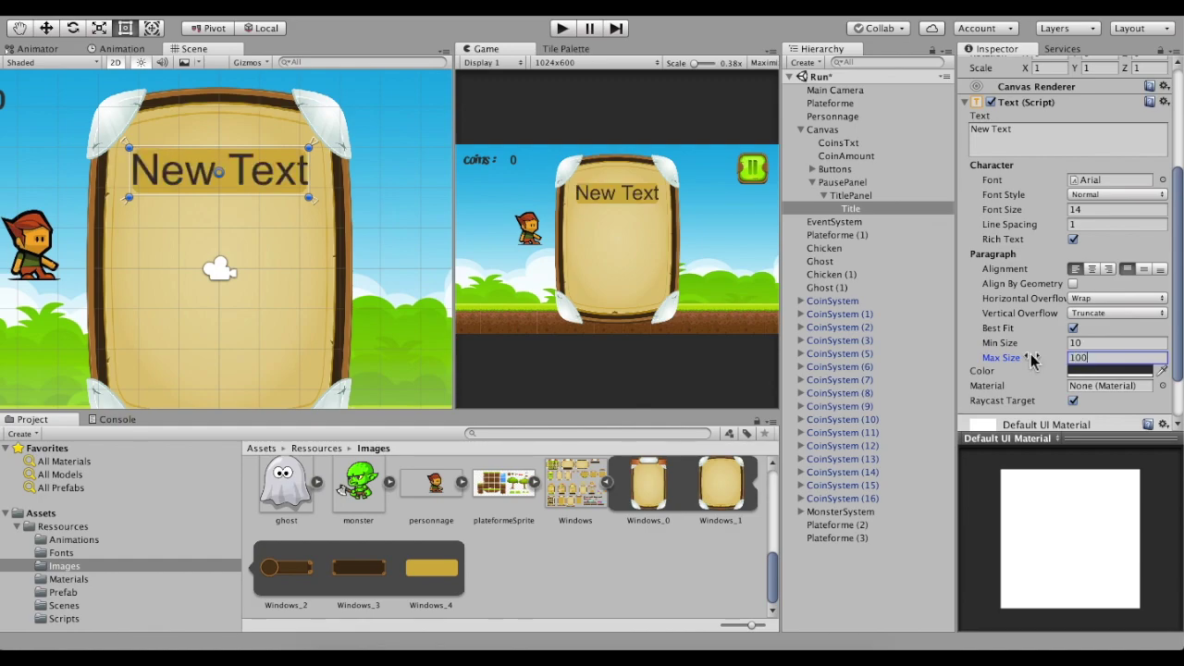
pyautogui.click(315, 187)
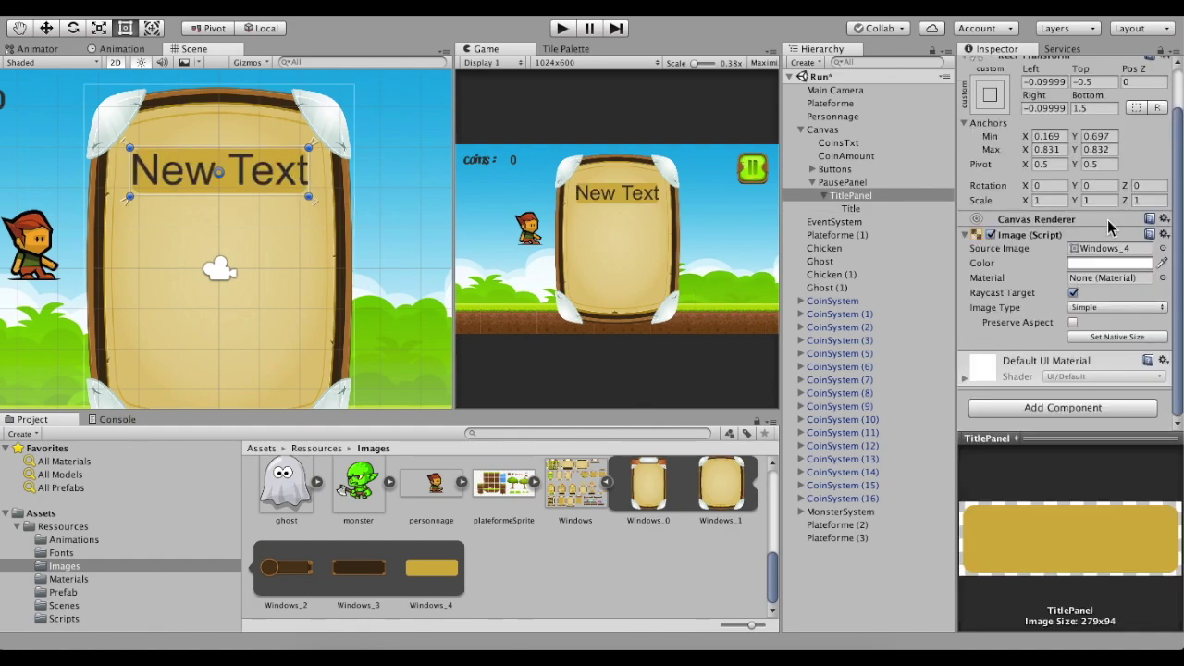
# - Change the Title text from 'New Text' to 'PAUSE'
pyautogui.click(852, 209)
pyautogui.click(1087, 270)
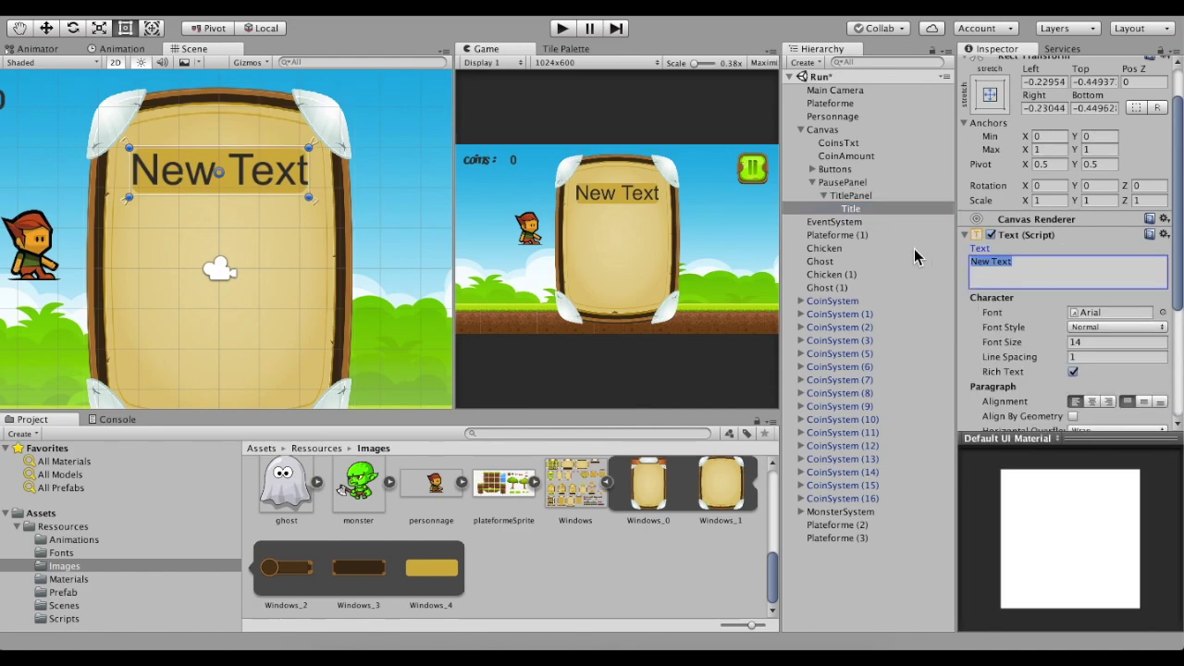
pyautogui.write('PAUSE')
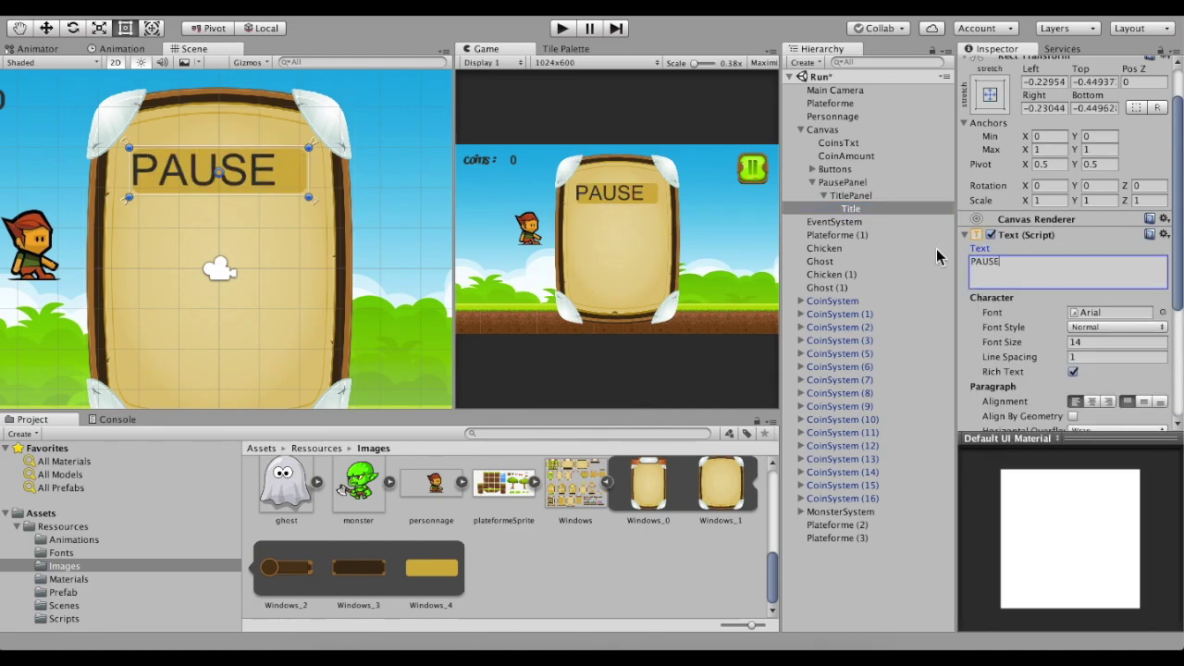
pyautogui.scroll(-1, 1073, 307)
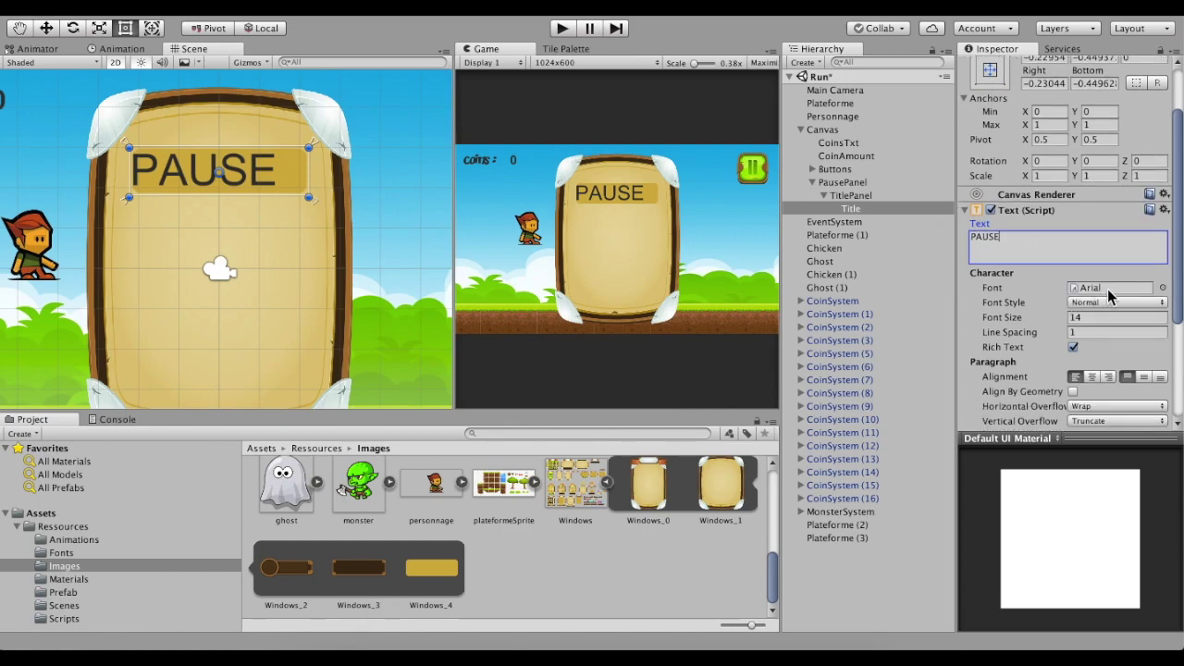
pyautogui.click(68, 554)
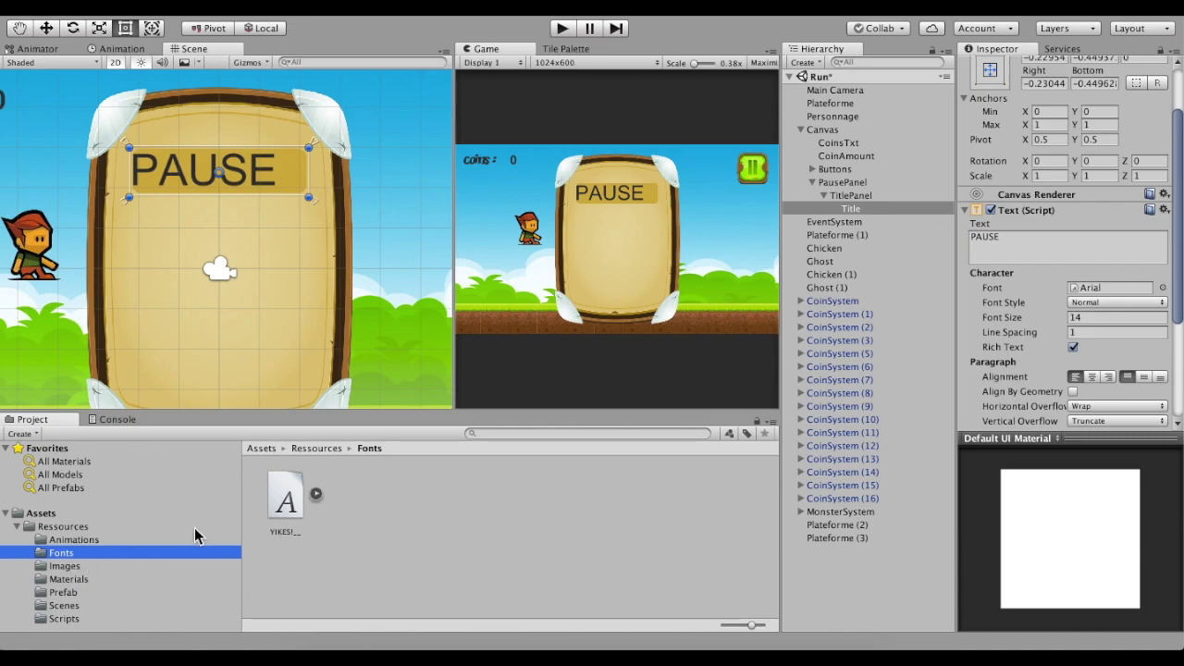
# - Apply the YIKES! font to the PAUSE title
pyautogui.moveTo(286, 499)
pyautogui.mouseDown()
pyautogui.moveTo(1101, 292)
pyautogui.moveTo(380, 485)
pyautogui.moveTo(1102, 290)
pyautogui.mouseUp()
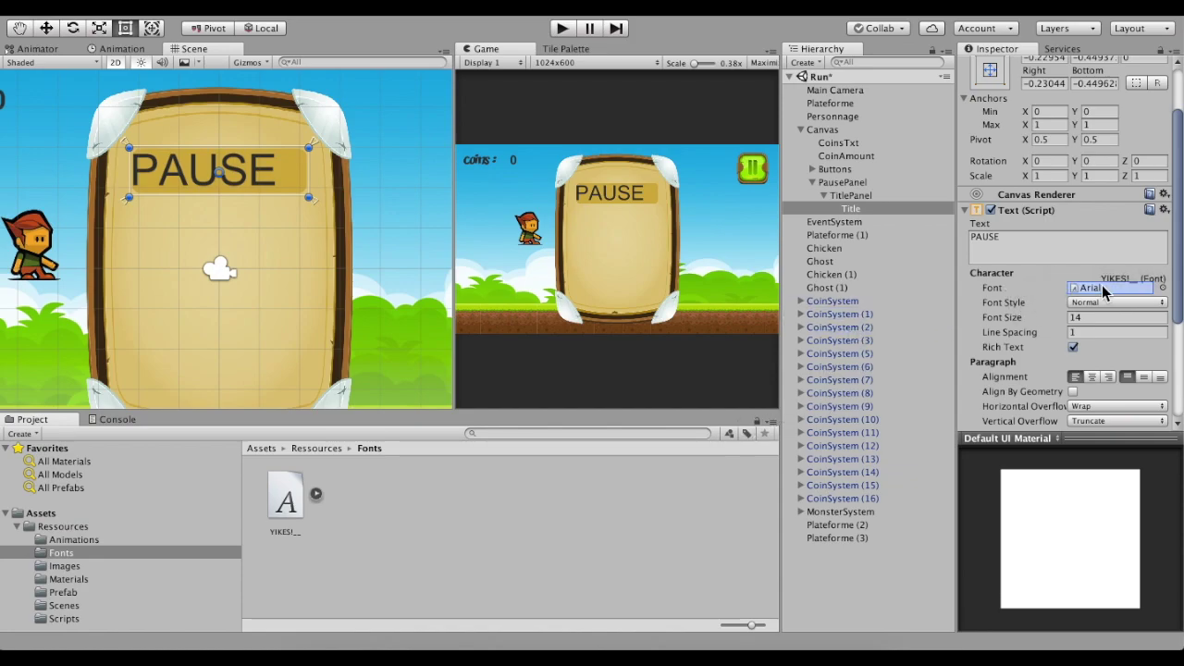
pyautogui.moveTo(1102, 285); pyautogui.dragTo(1110, 269)
pyautogui.moveTo(1124, 287); pyautogui.dragTo(1123, 287)
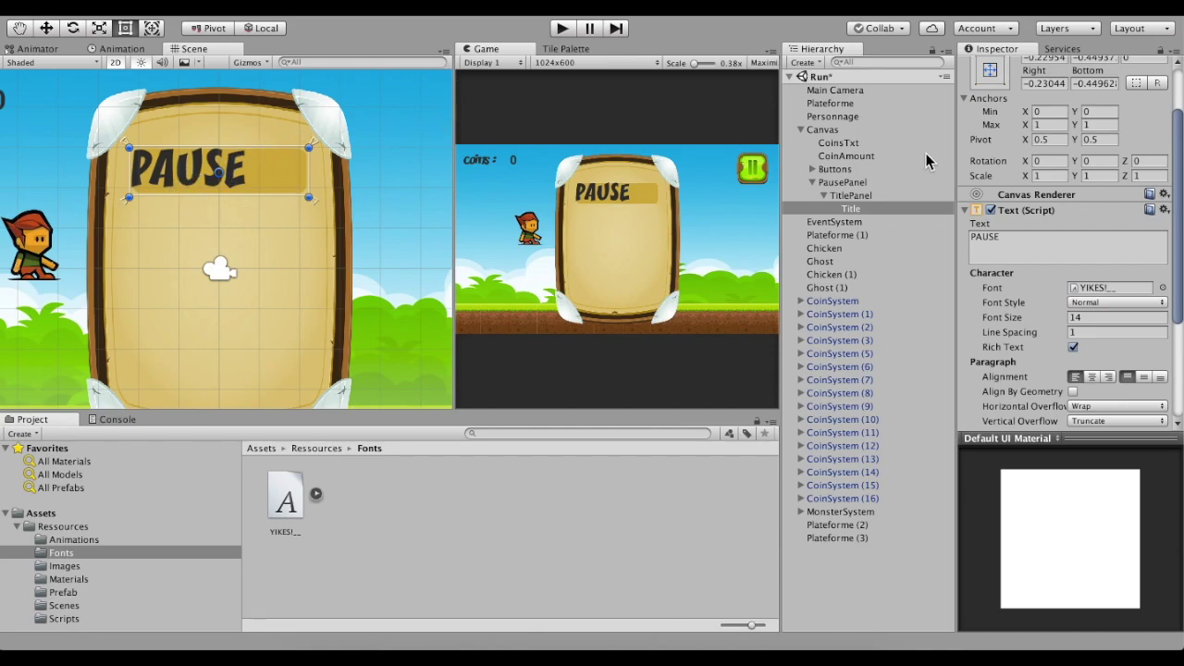
# - Centre the PAUSE text horizontally and vertically within its box
pyautogui.scroll(-1, 1060, 221)
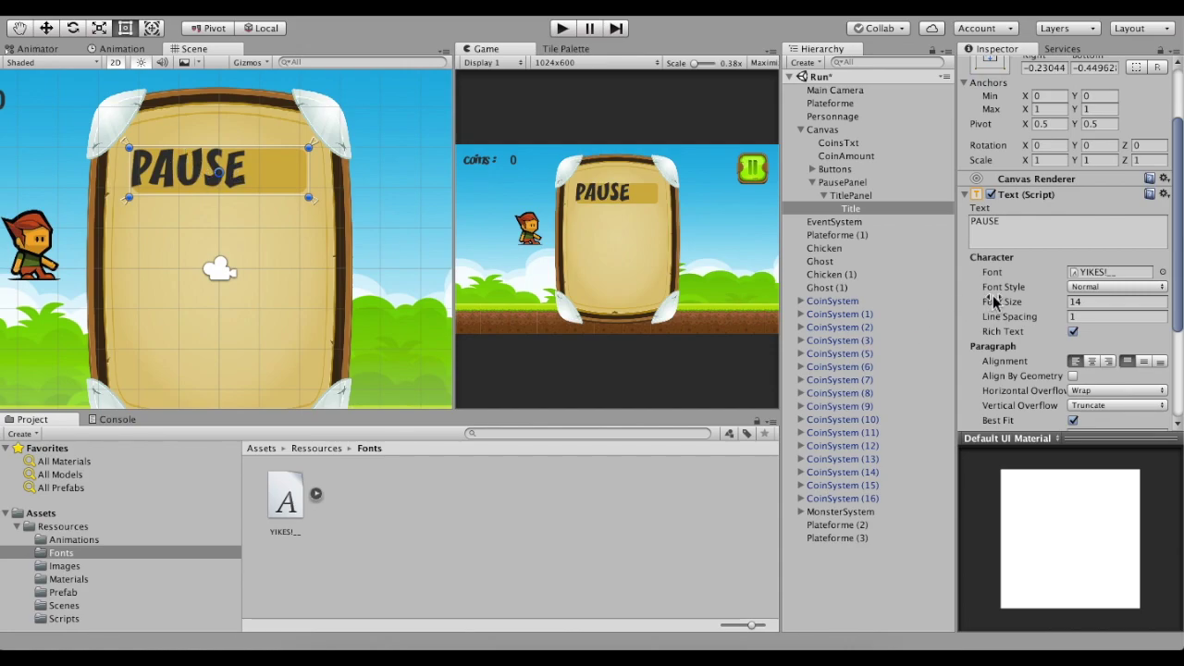
pyautogui.scroll(-1, 992, 300)
pyautogui.scroll(-1, 1008, 296)
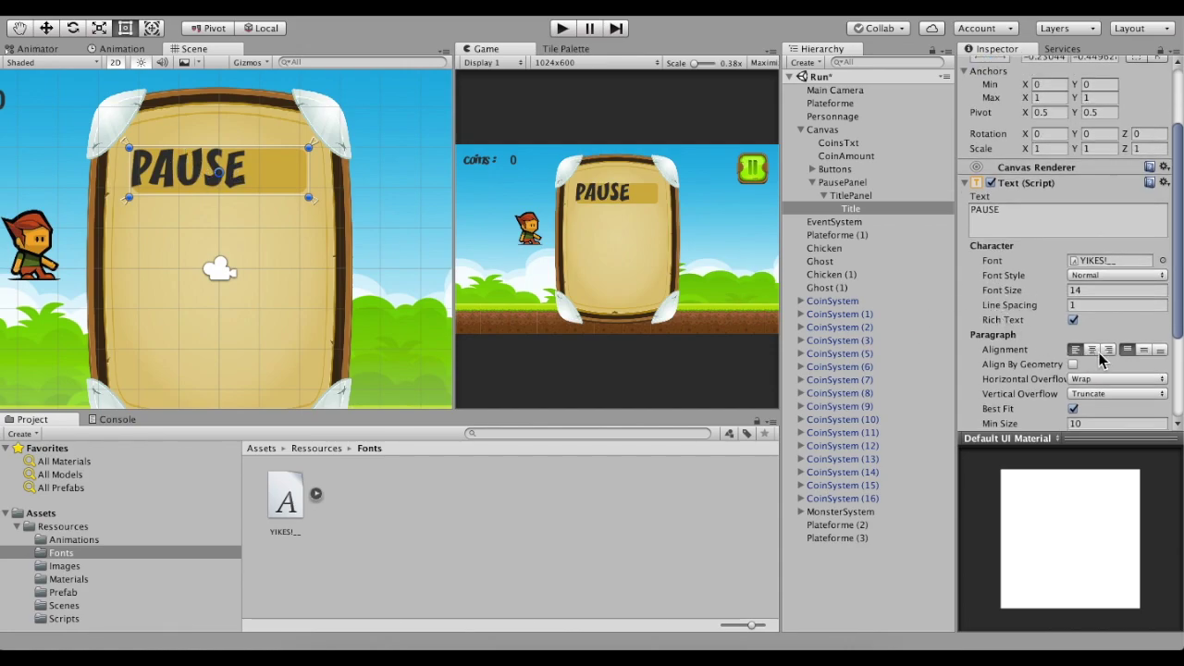
pyautogui.click(1095, 350)
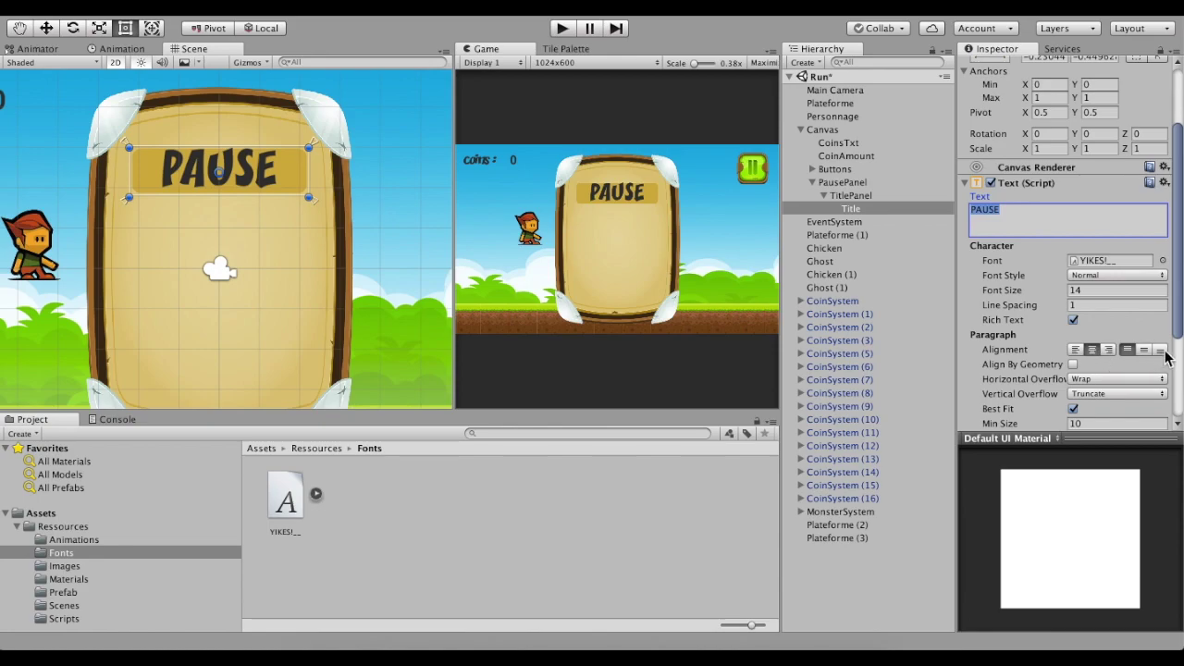
pyautogui.click(1144, 352)
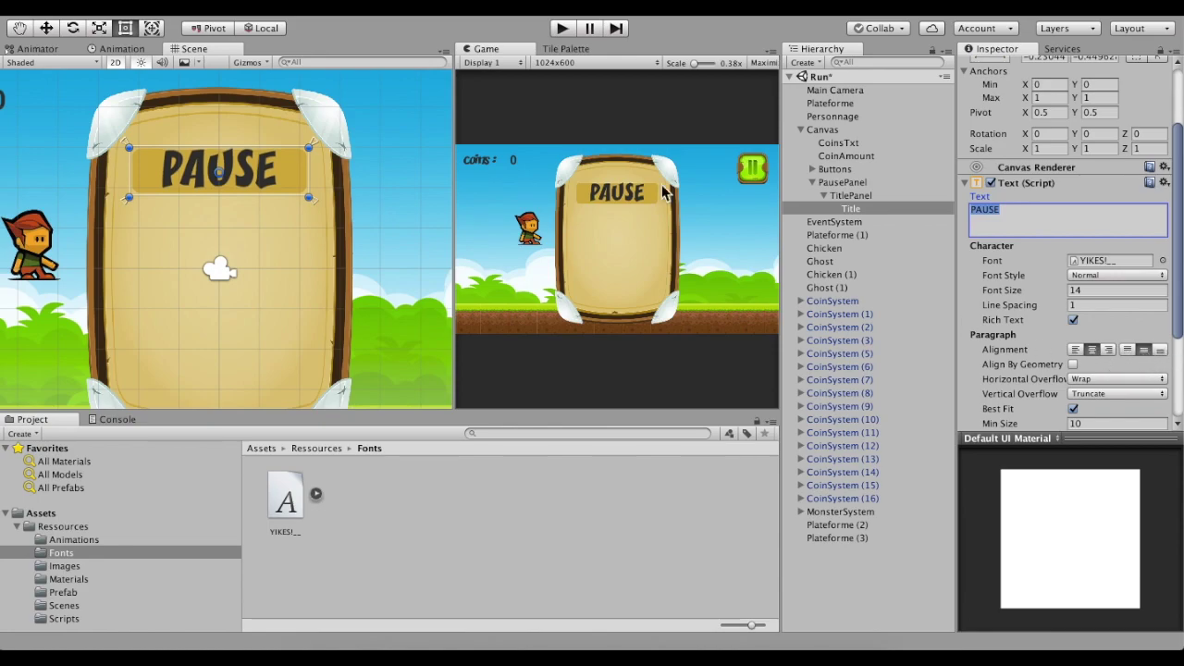
pyautogui.click(282, 153)
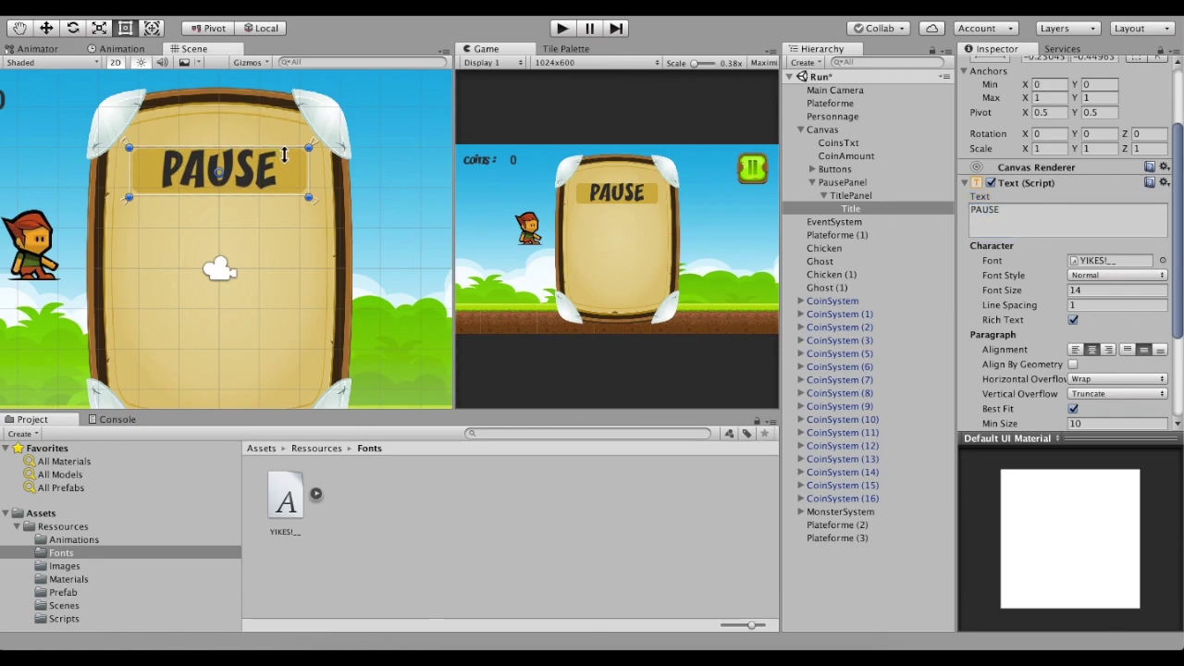
pyautogui.scroll(2, 609, 226)
pyautogui.scroll(2, 616, 204)
pyautogui.scroll(3, 648, 167)
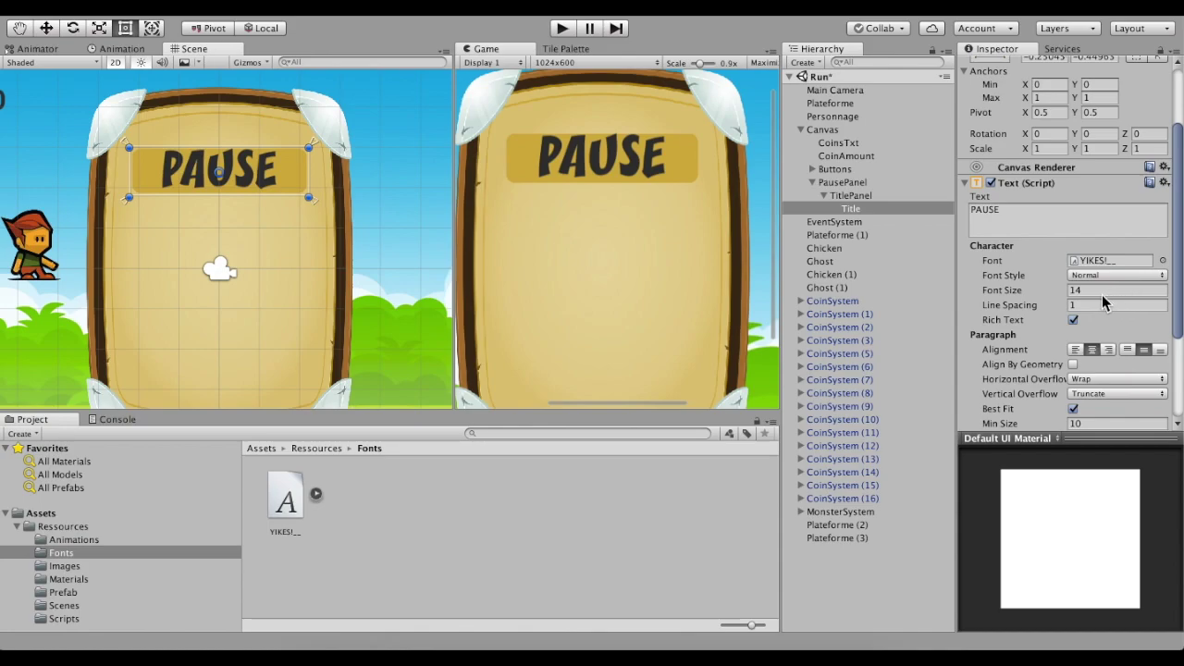
# - Resize and shift the PAUSE Title box to fit the banner
pyautogui.scroll(-1, 1099, 295)
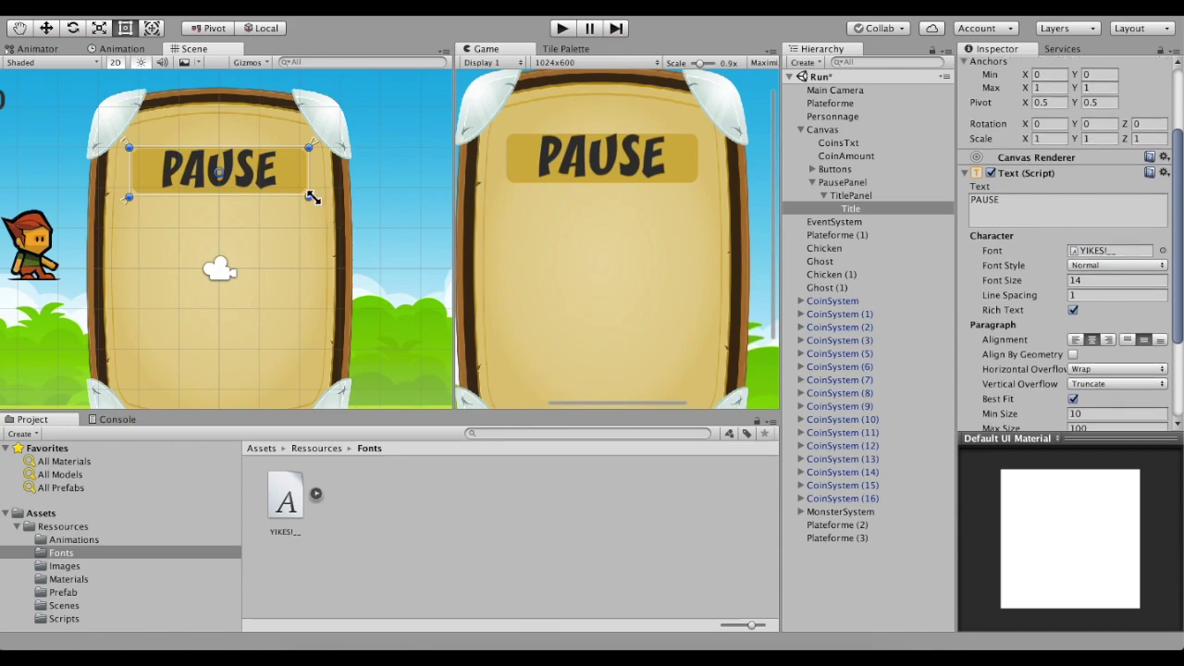
pyautogui.click(877, 210)
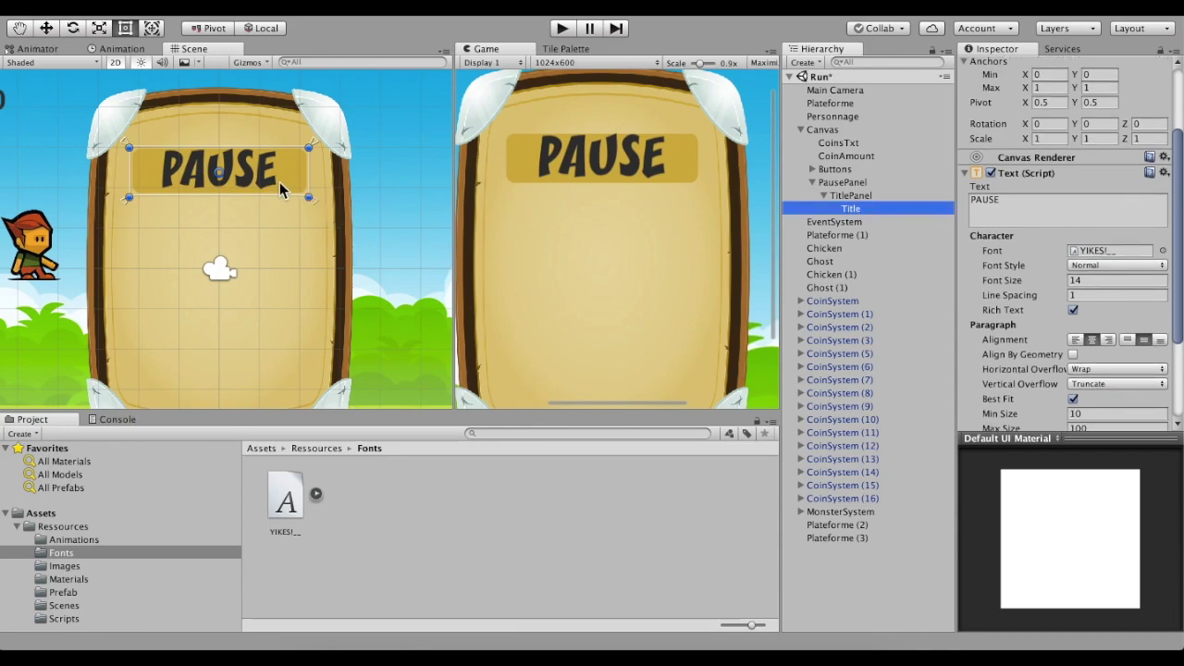
pyautogui.moveTo(312, 199); pyautogui.dragTo(304, 194)
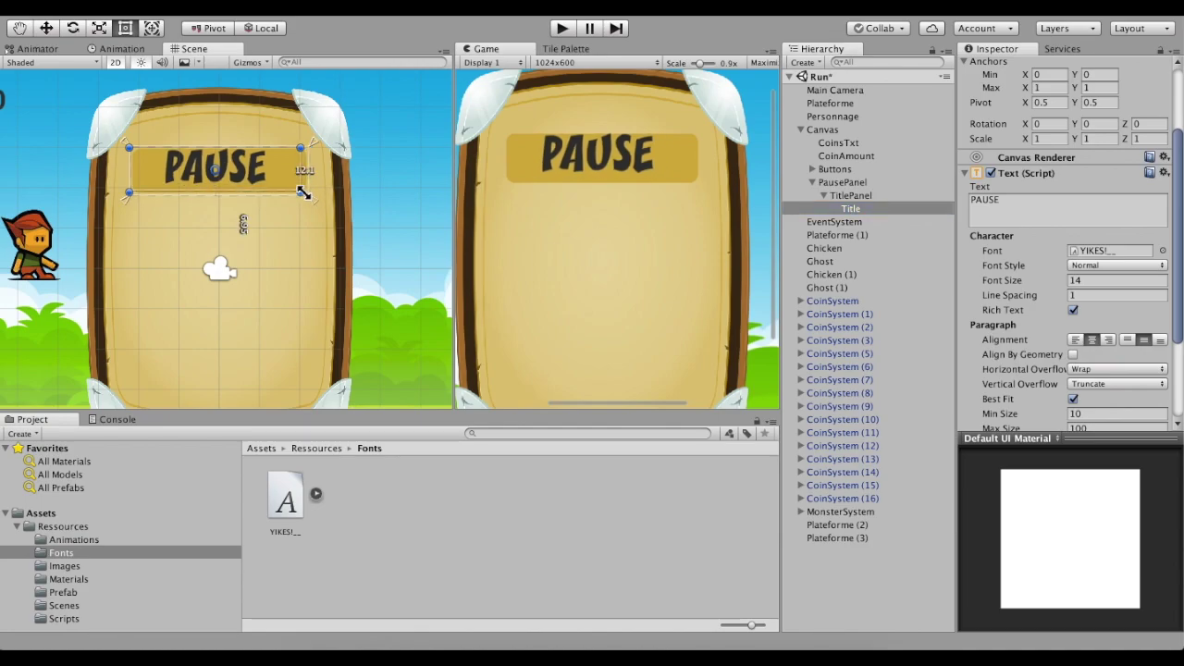
pyautogui.moveTo(230, 173); pyautogui.dragTo(247, 196)
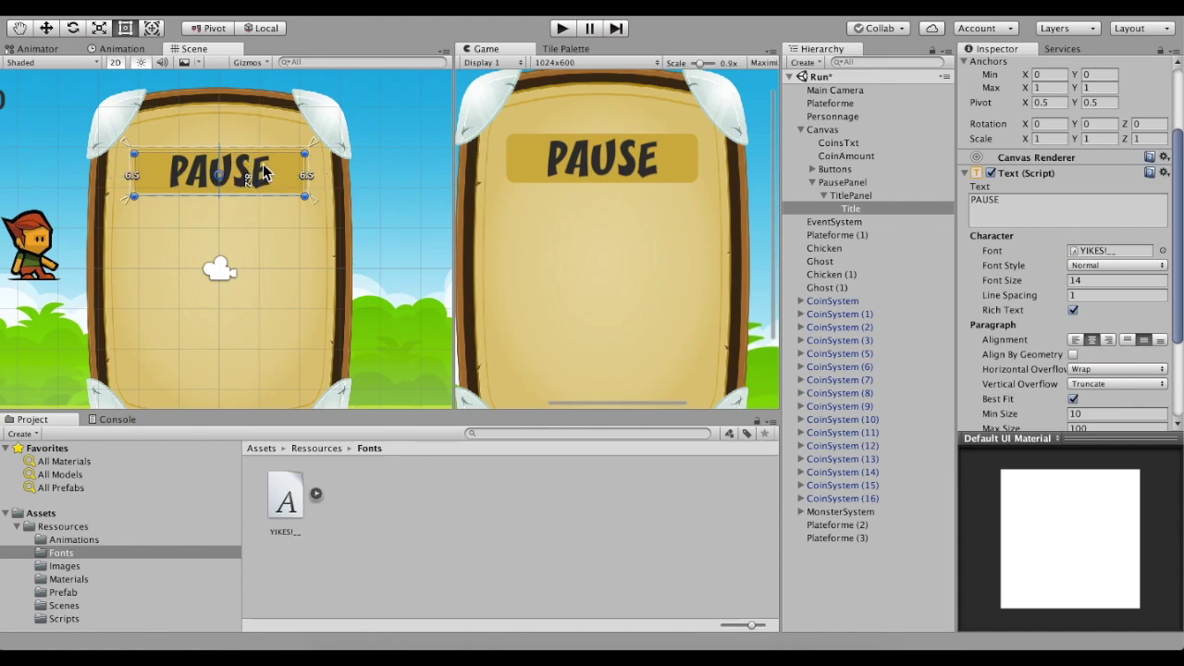
# - Pull the Title's anchors onto its box corners, about 0.03 to 0.966 horizontally
pyautogui.scroll(2, 318, 145)
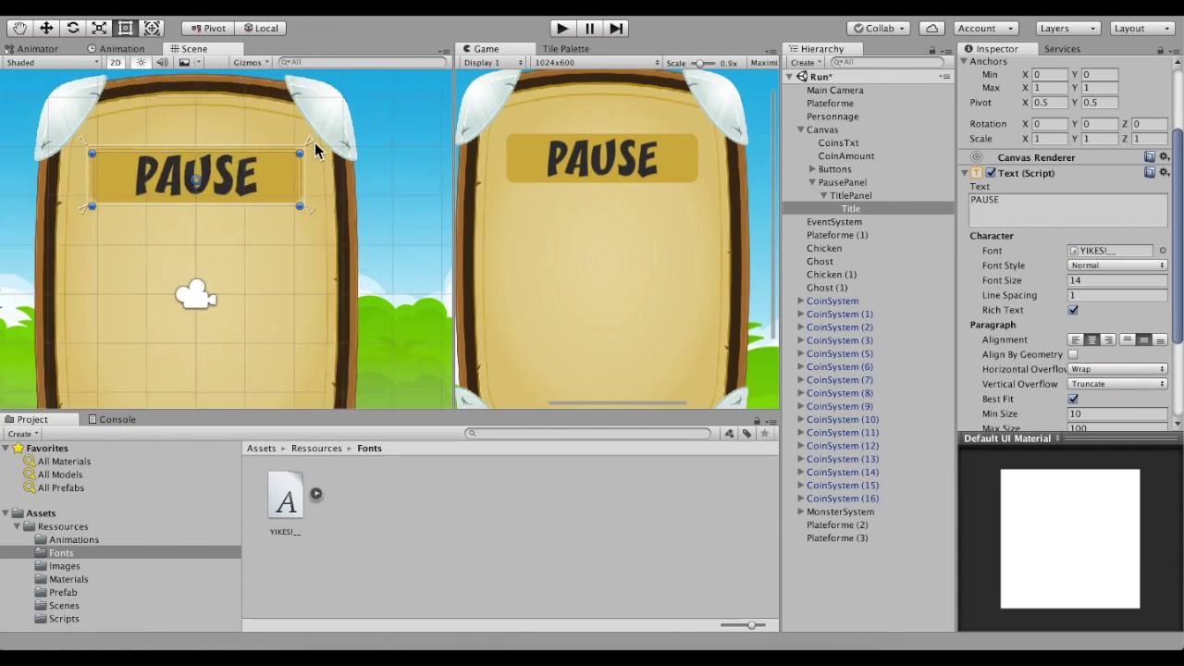
pyautogui.moveTo(315, 143); pyautogui.dragTo(307, 157)
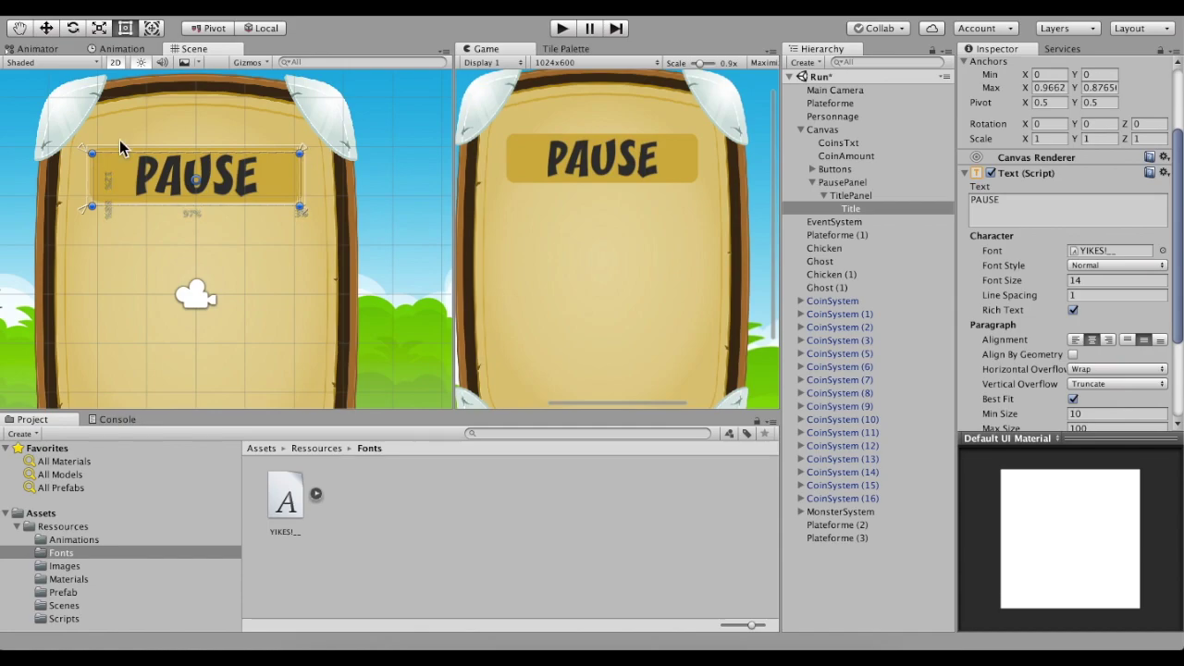
pyautogui.moveTo(86, 215); pyautogui.dragTo(92, 206)
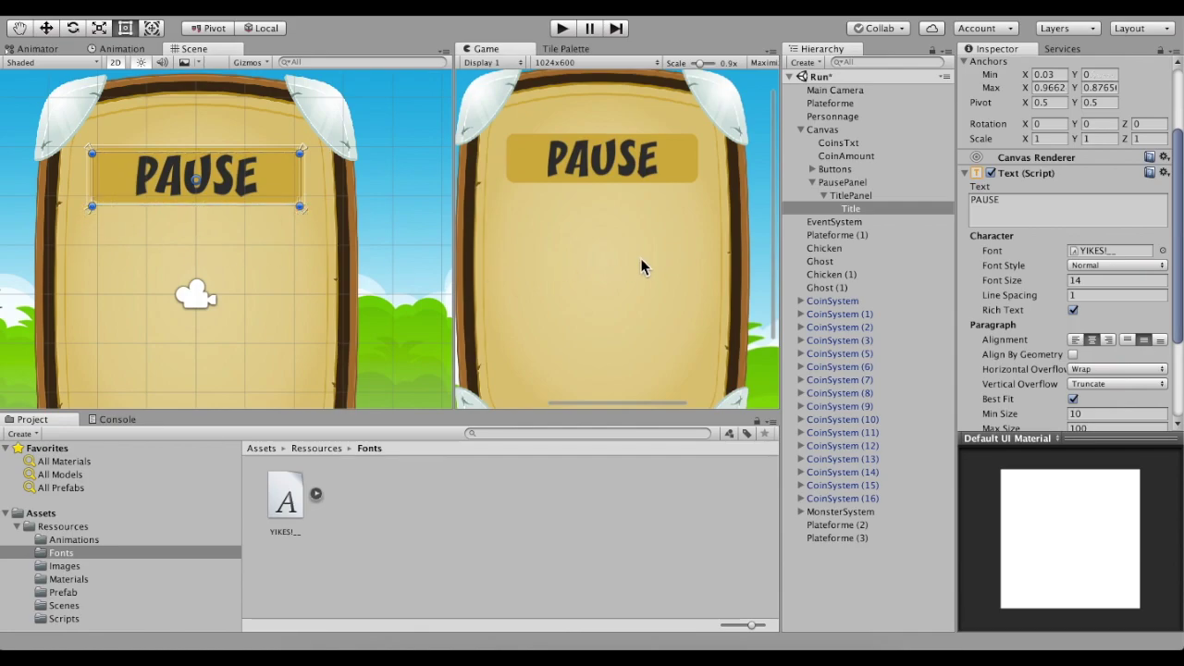
pyautogui.scroll(-2, 625, 237)
pyautogui.scroll(-2, 581, 188)
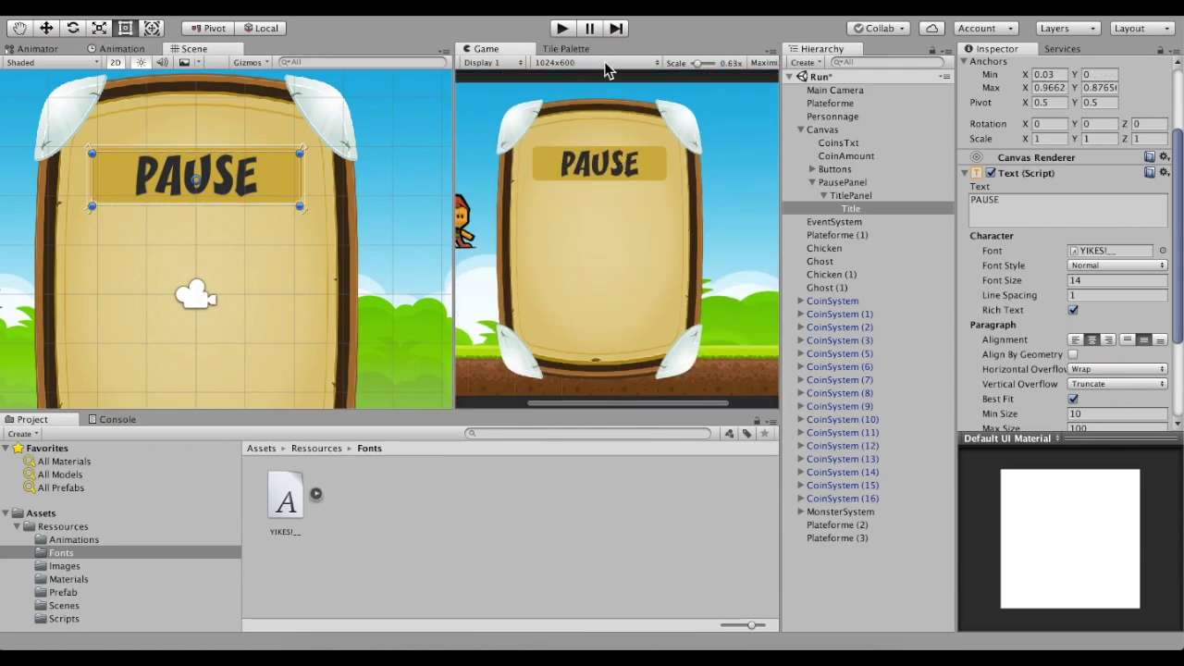
pyautogui.click(606, 64)
pyautogui.click(584, 323)
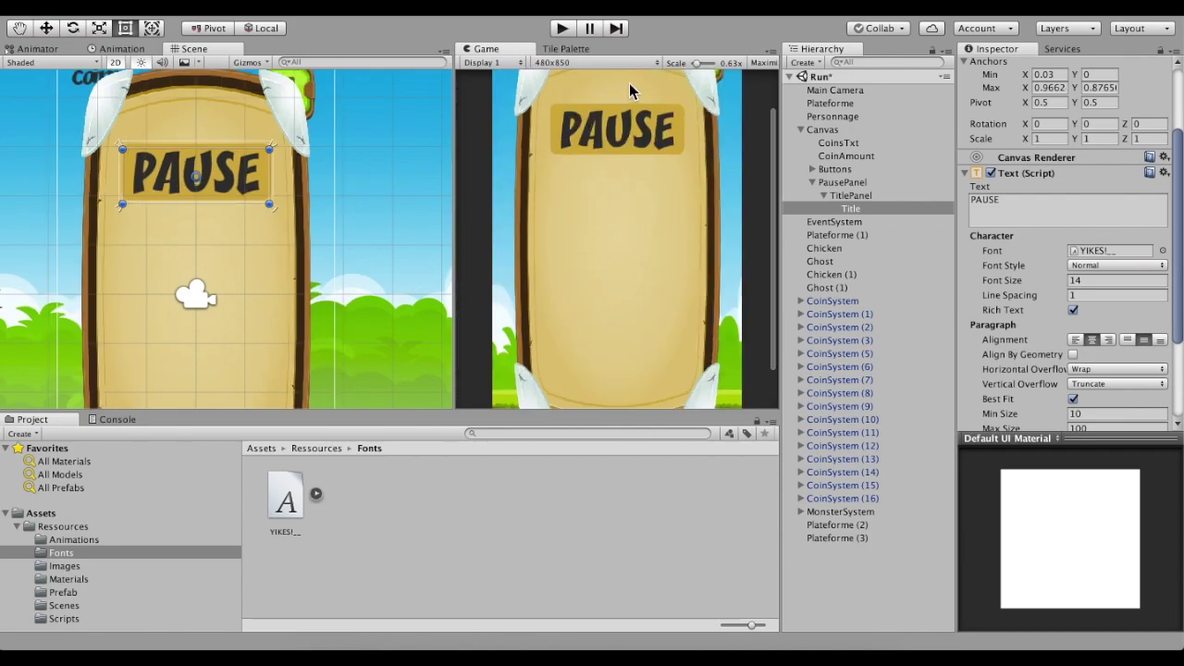
pyautogui.click(585, 63)
pyautogui.click(586, 277)
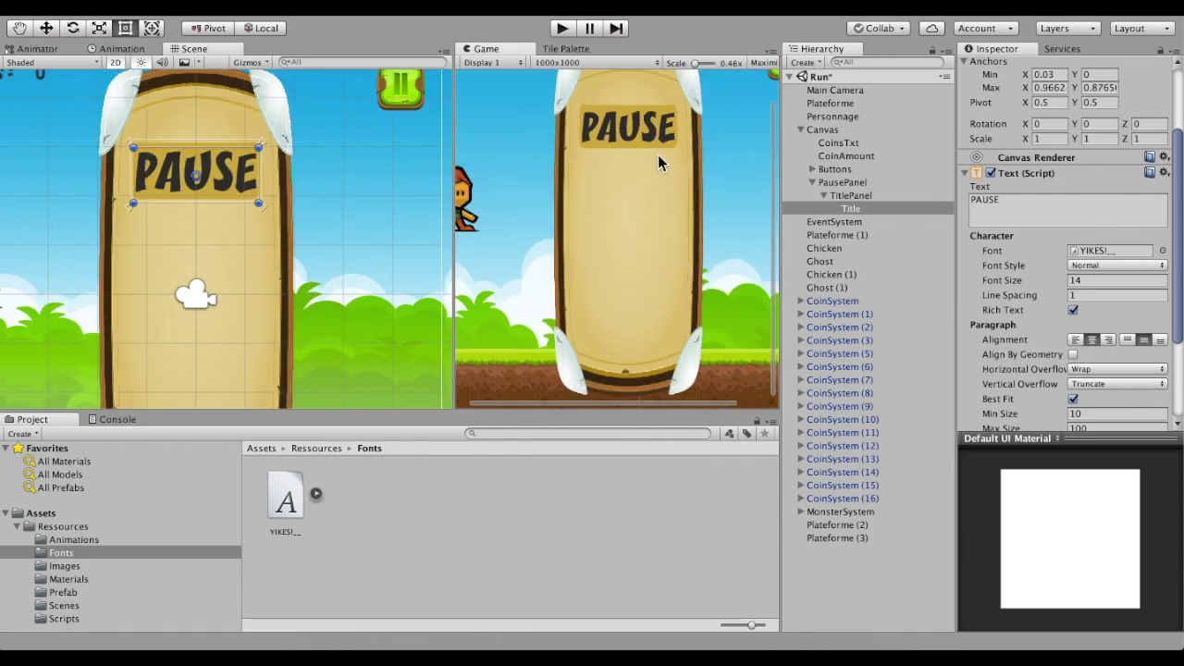
pyautogui.scroll(-1, 653, 171)
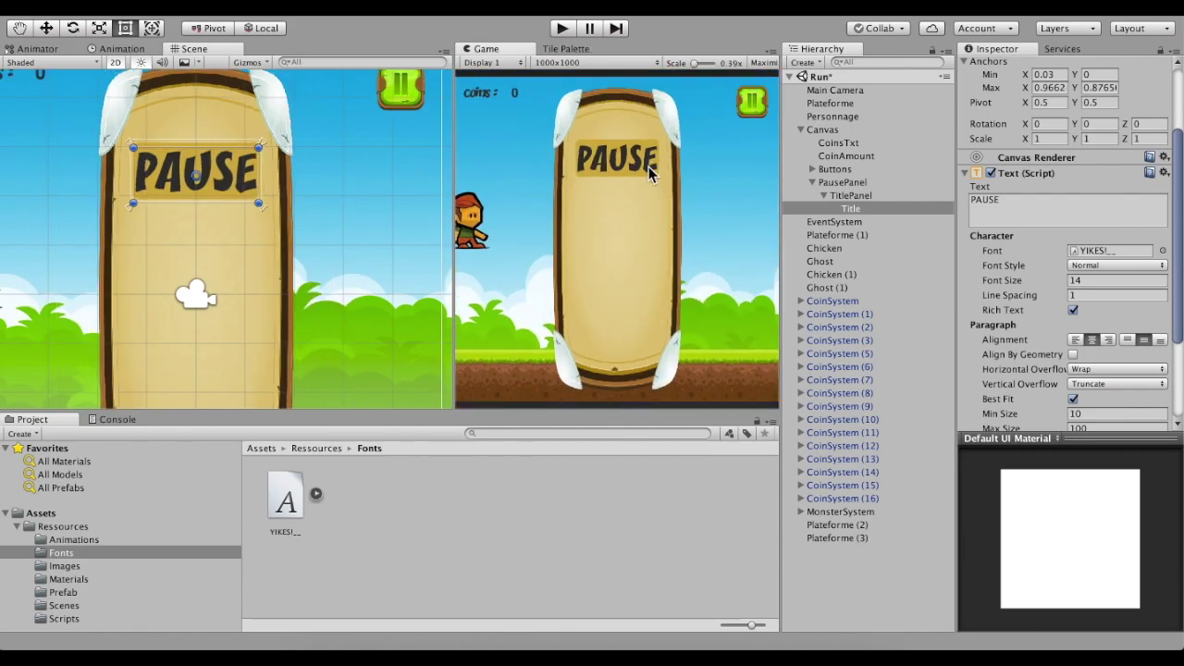
pyautogui.click(583, 63)
pyautogui.click(608, 280)
pyautogui.click(618, 66)
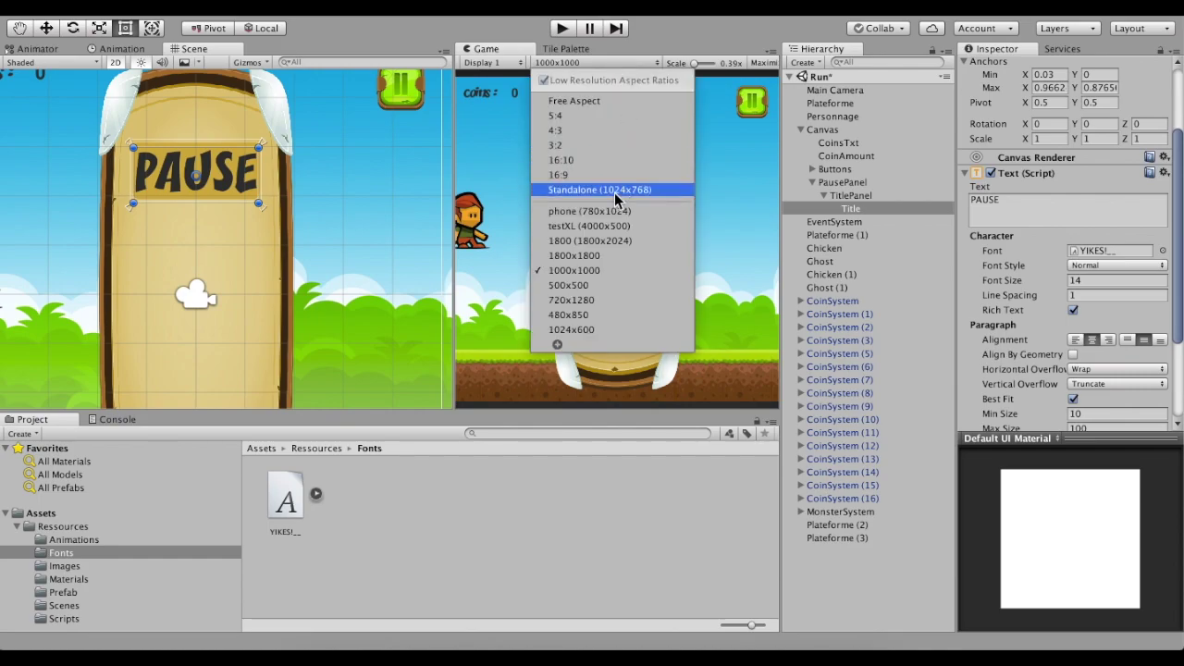
pyautogui.click(610, 241)
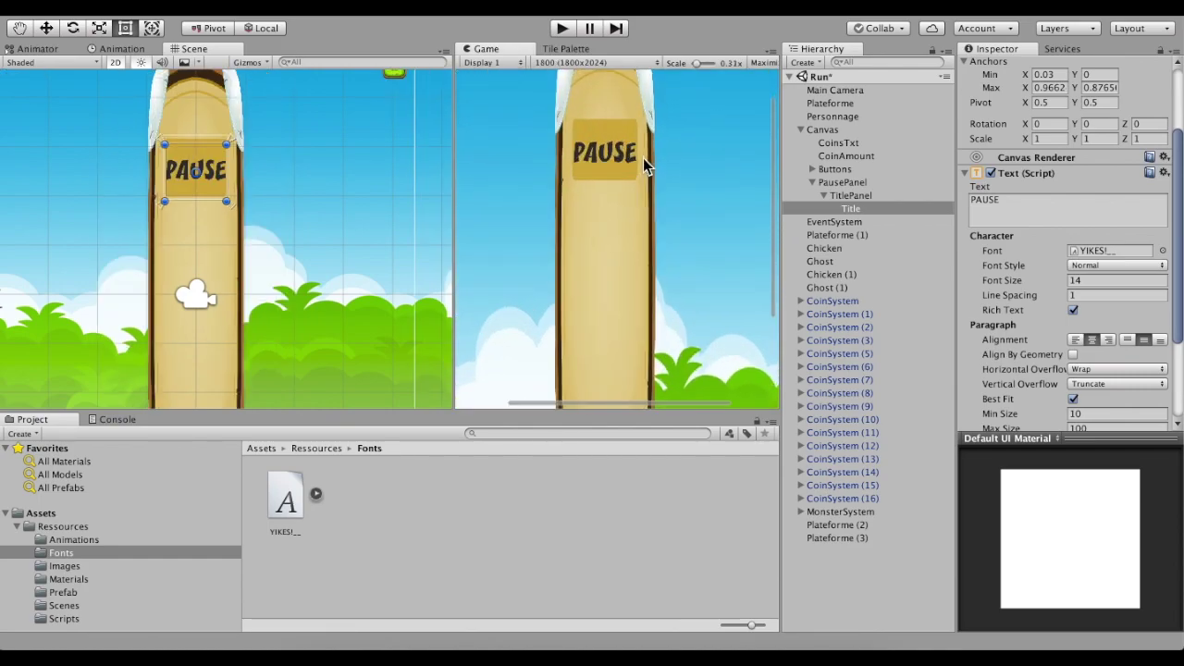
pyautogui.click(598, 64)
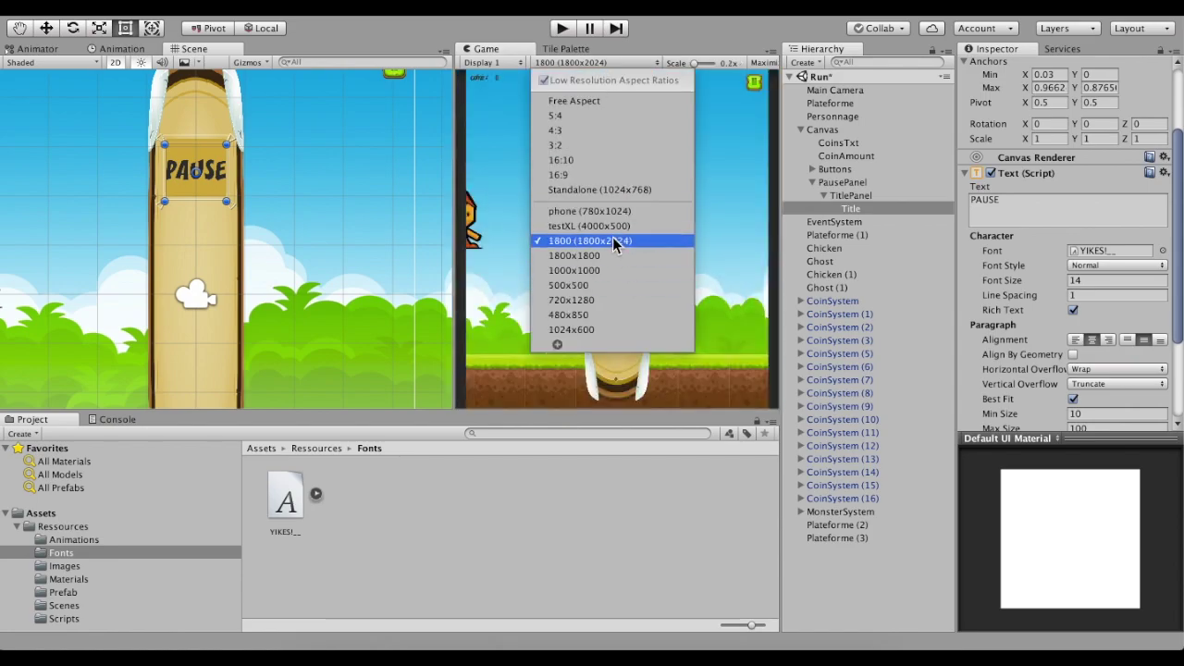
pyautogui.click(608, 225)
pyautogui.scroll(5, 582, 251)
pyautogui.scroll(-4, 618, 256)
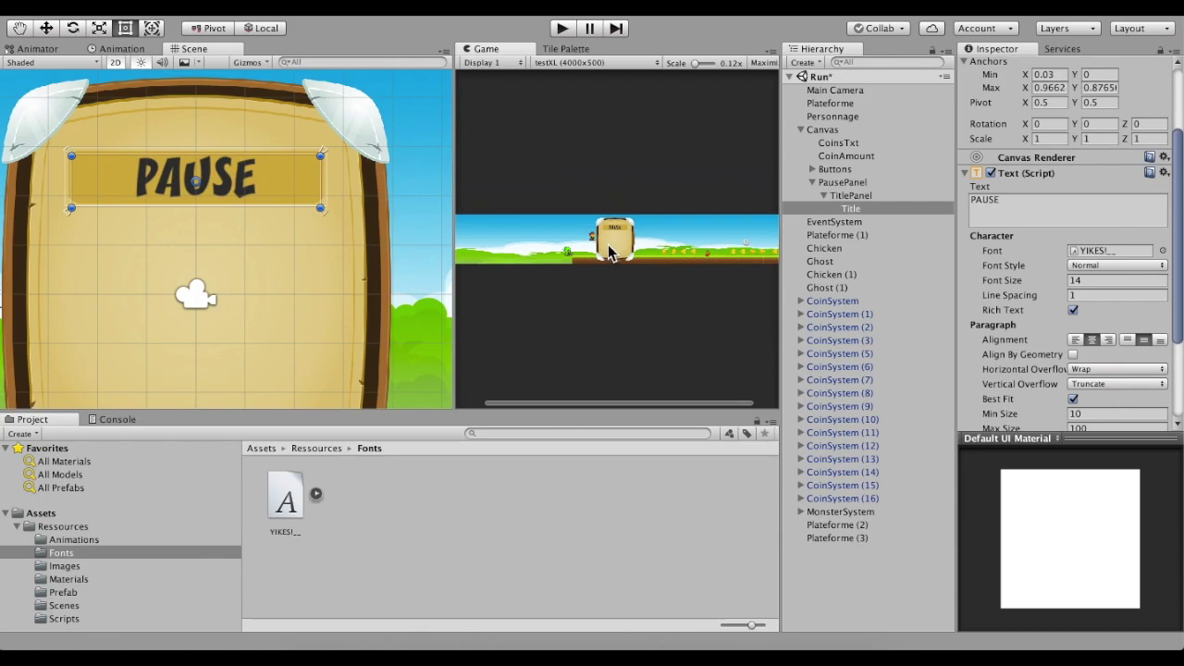
pyautogui.scroll(-2, 608, 253)
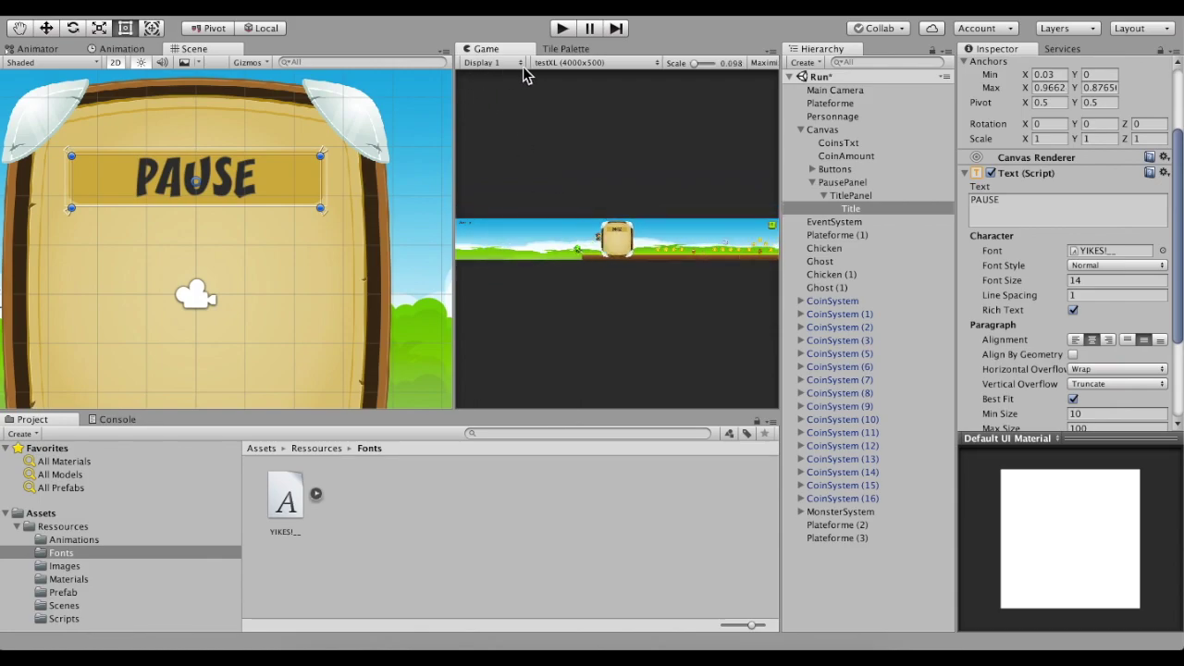
pyautogui.scroll(2, 542, 284)
pyautogui.scroll(2, 647, 286)
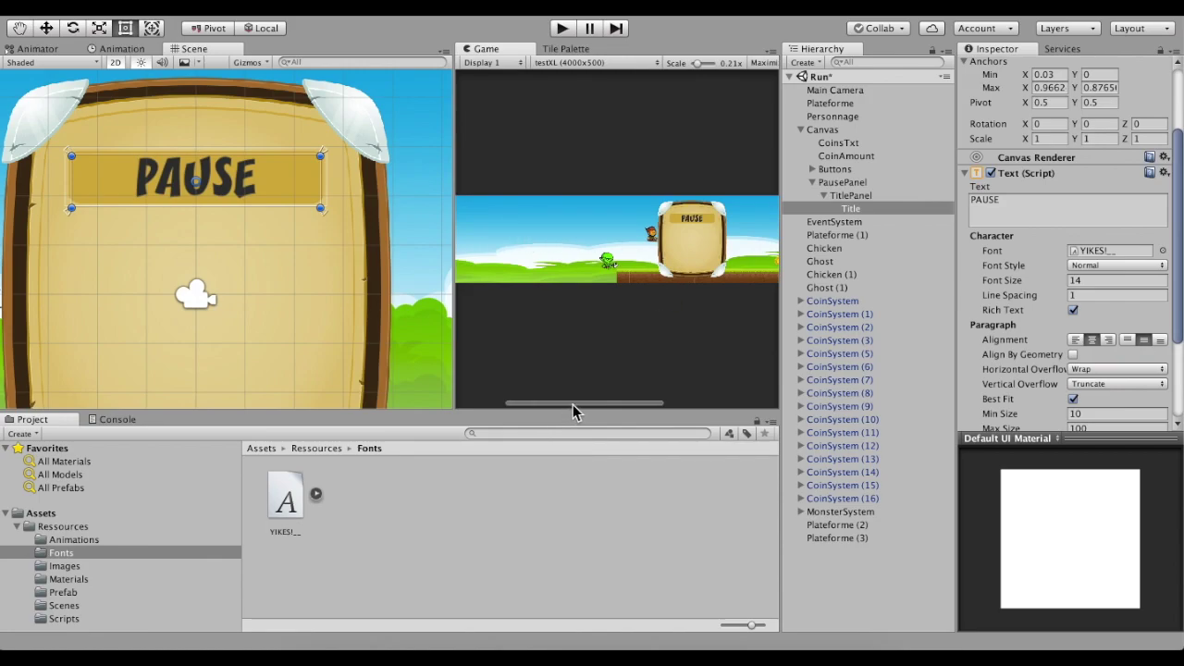
pyautogui.moveTo(571, 404); pyautogui.dragTo(608, 403)
pyautogui.scroll(2, 603, 276)
pyautogui.scroll(3, 631, 260)
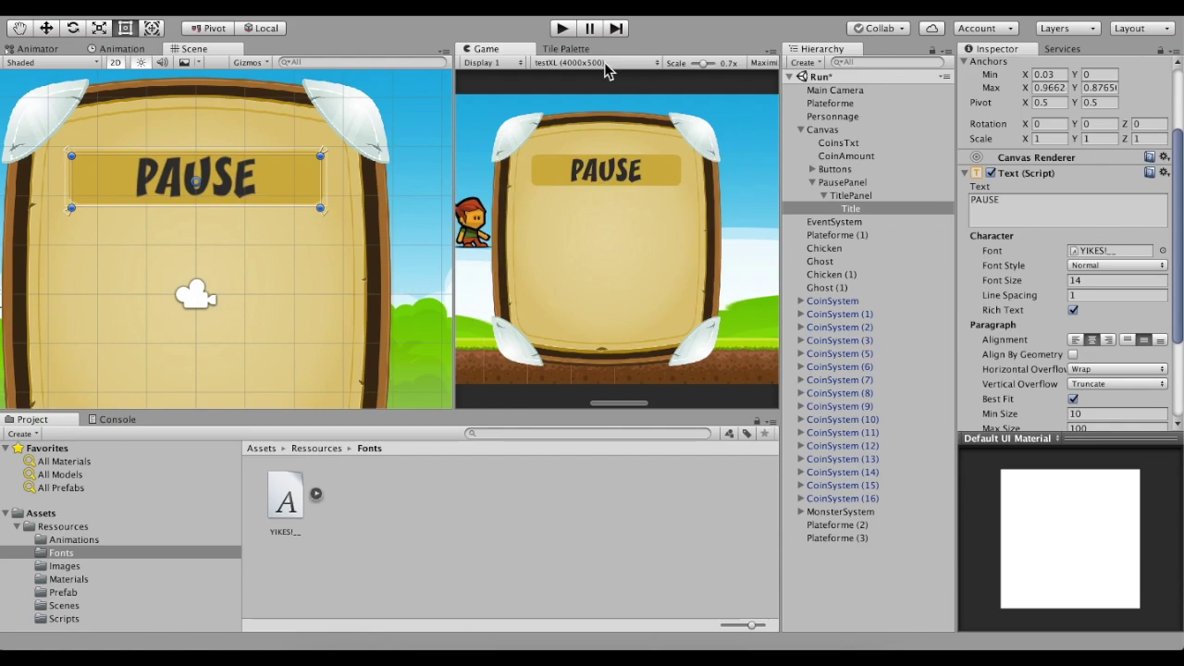
pyautogui.scroll(-2, 541, 161)
pyautogui.click(567, 66)
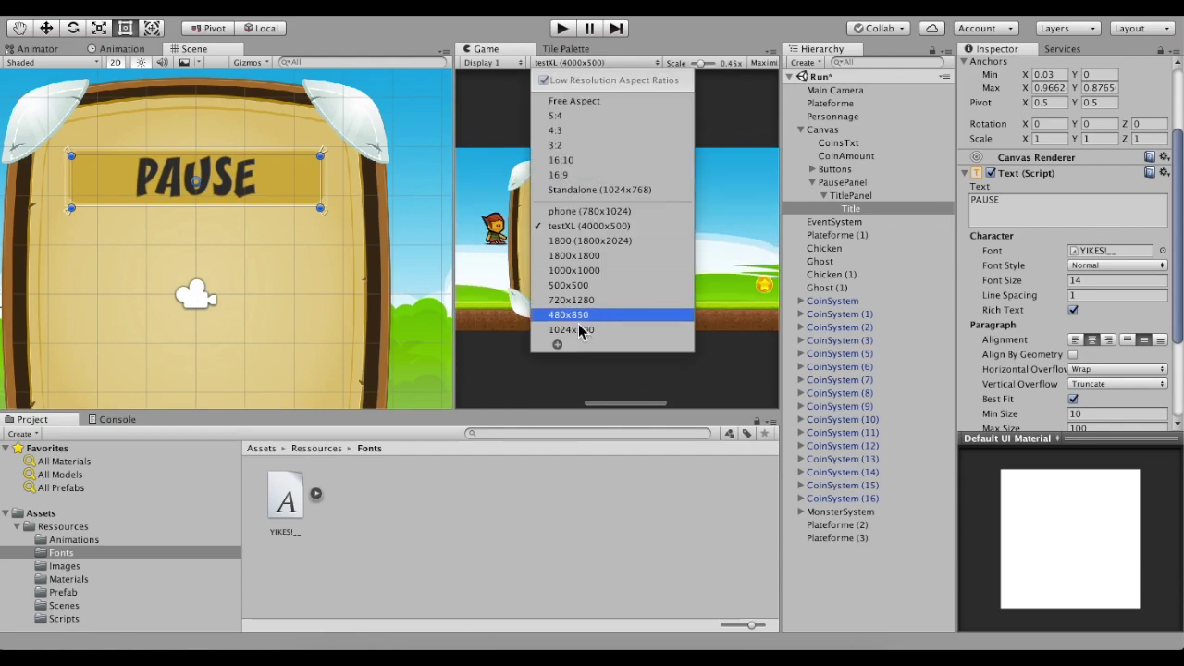
pyautogui.click(572, 309)
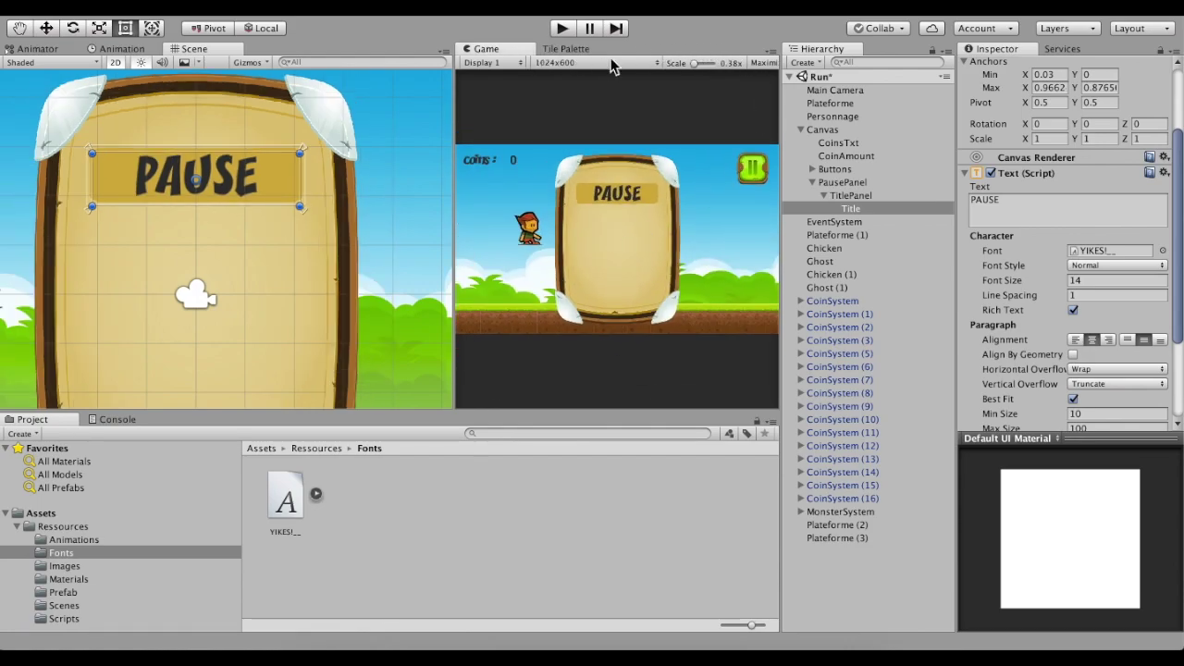
pyautogui.scroll(-2, 246, 294)
pyautogui.moveTo(238, 286); pyautogui.dragTo(314, 215, button='middle')
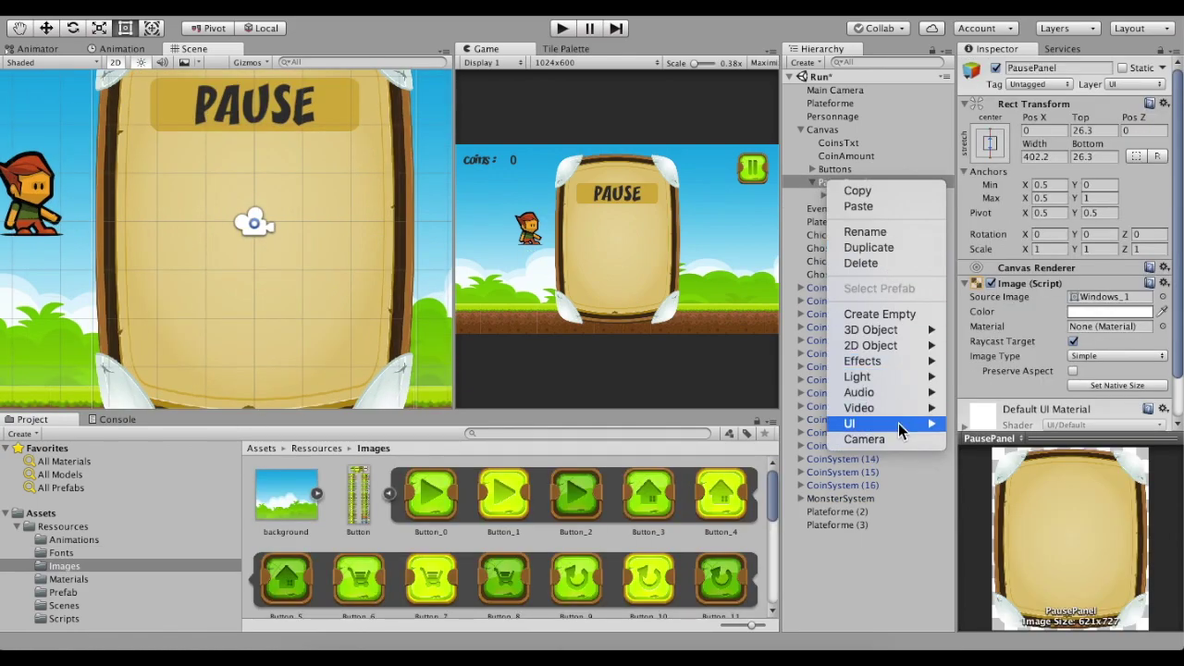
pyautogui.moveTo(899, 425)
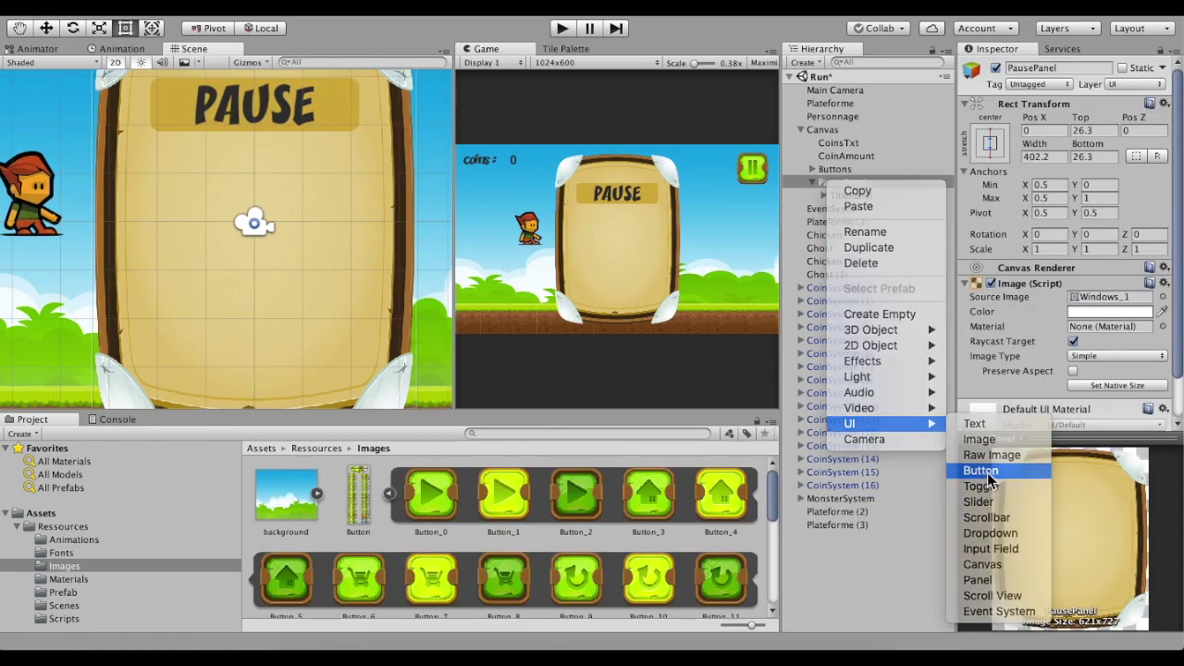
# - Add a Button inside PausePanel with height 125, centred on the panel
pyautogui.click(979, 471)
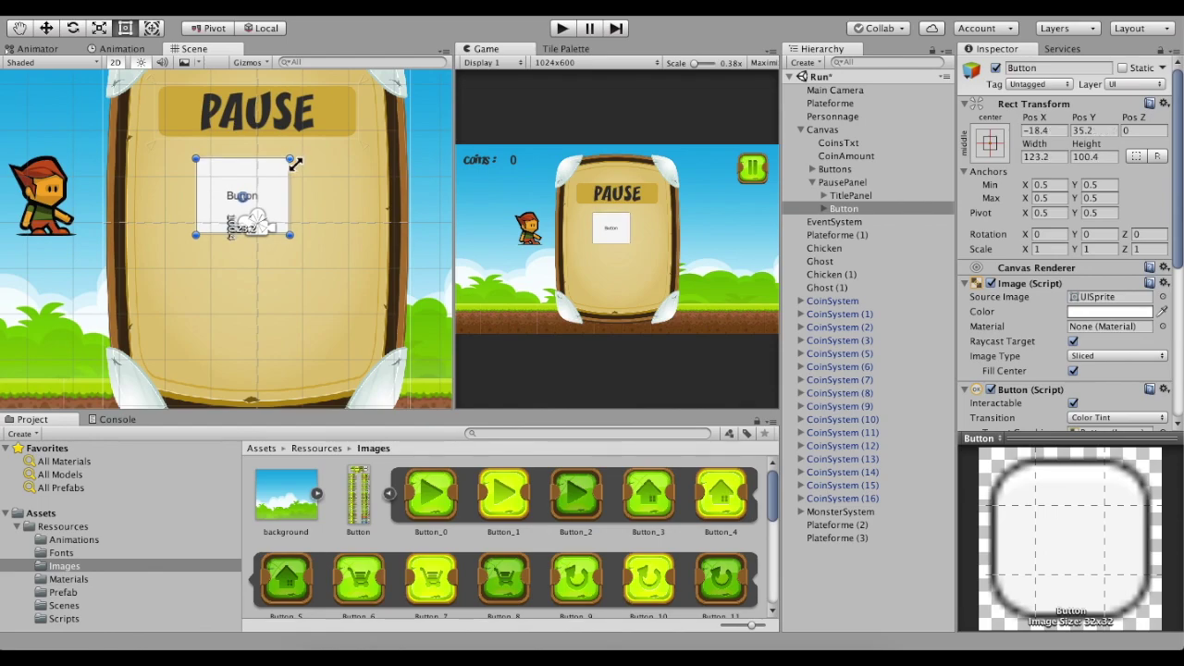
pyautogui.press('Tab')
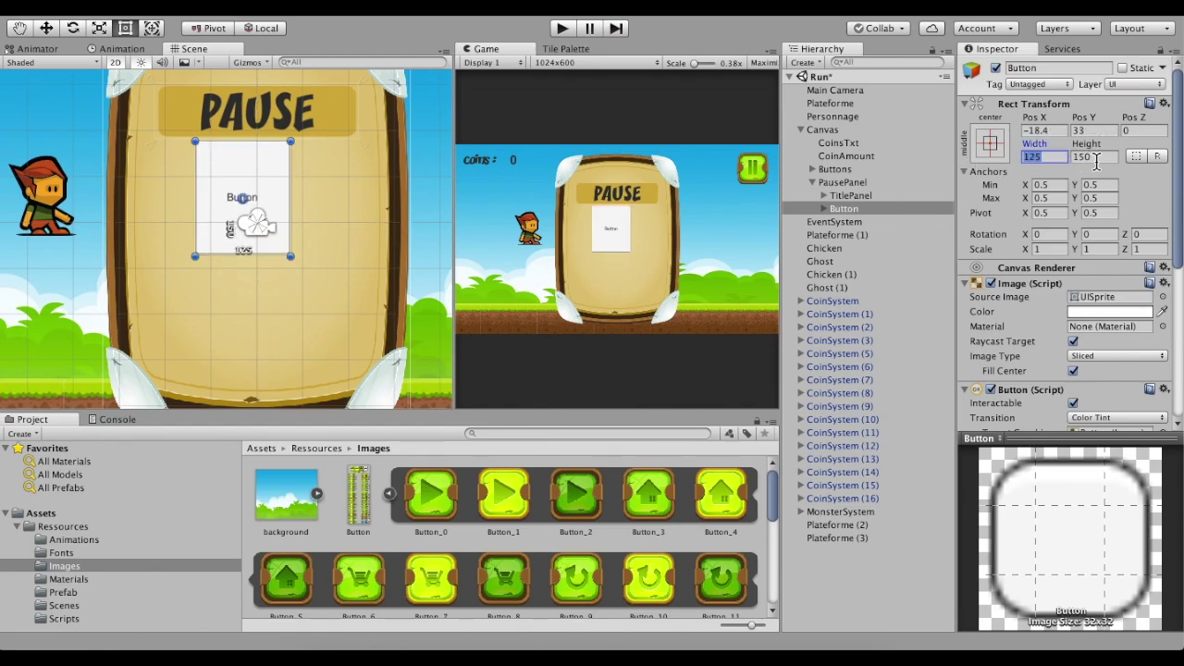
pyautogui.write('125')
pyautogui.moveTo(275, 196); pyautogui.dragTo(293, 215)
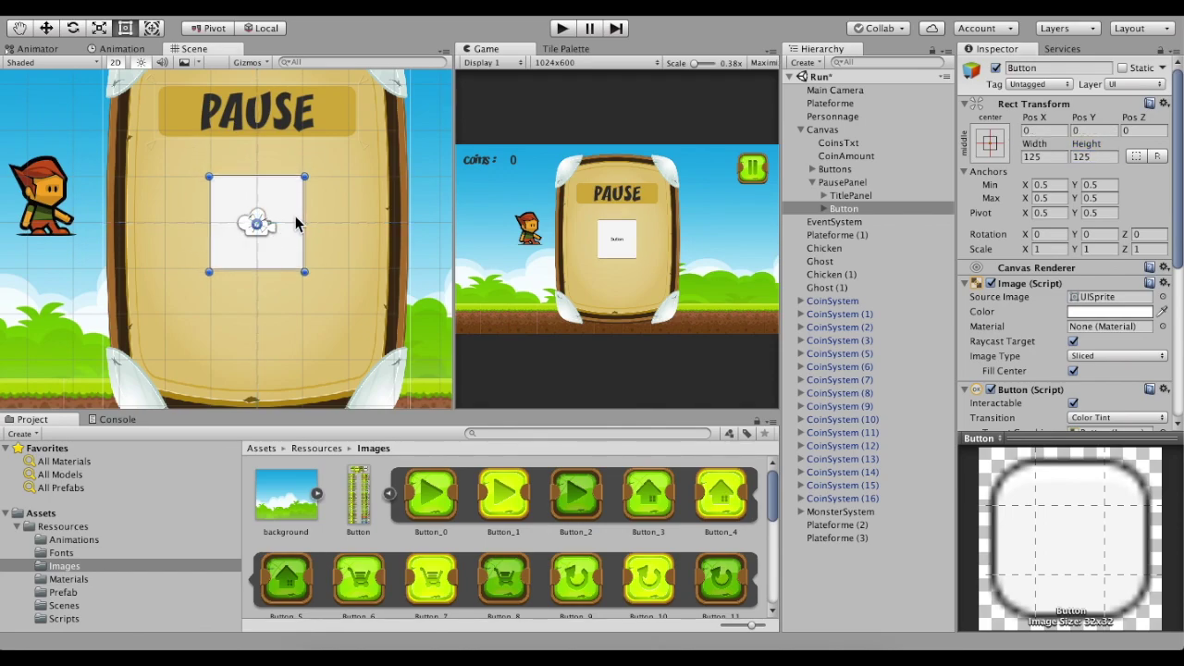
pyautogui.scroll(-2, 329, 220)
pyautogui.scroll(-2, 327, 198)
pyautogui.scroll(-1, 337, 209)
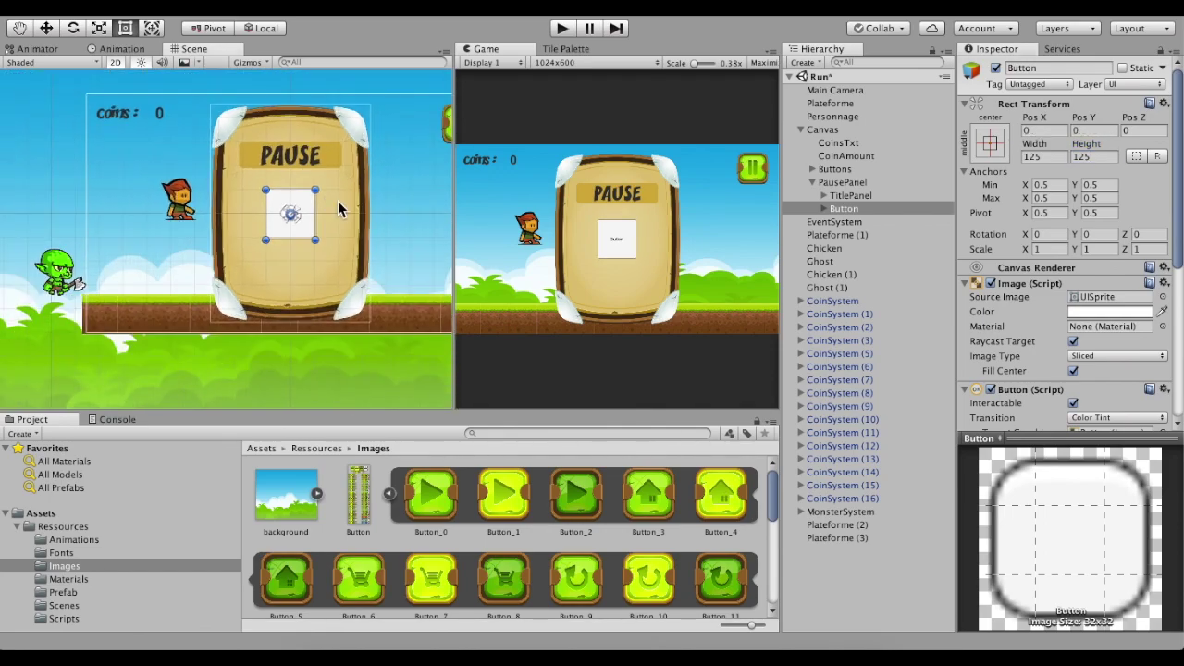
# - Delete the Button's Text child object
pyautogui.click(838, 222)
pyautogui.click(824, 209)
pyautogui.rightClick(851, 222)
pyautogui.click(890, 300)
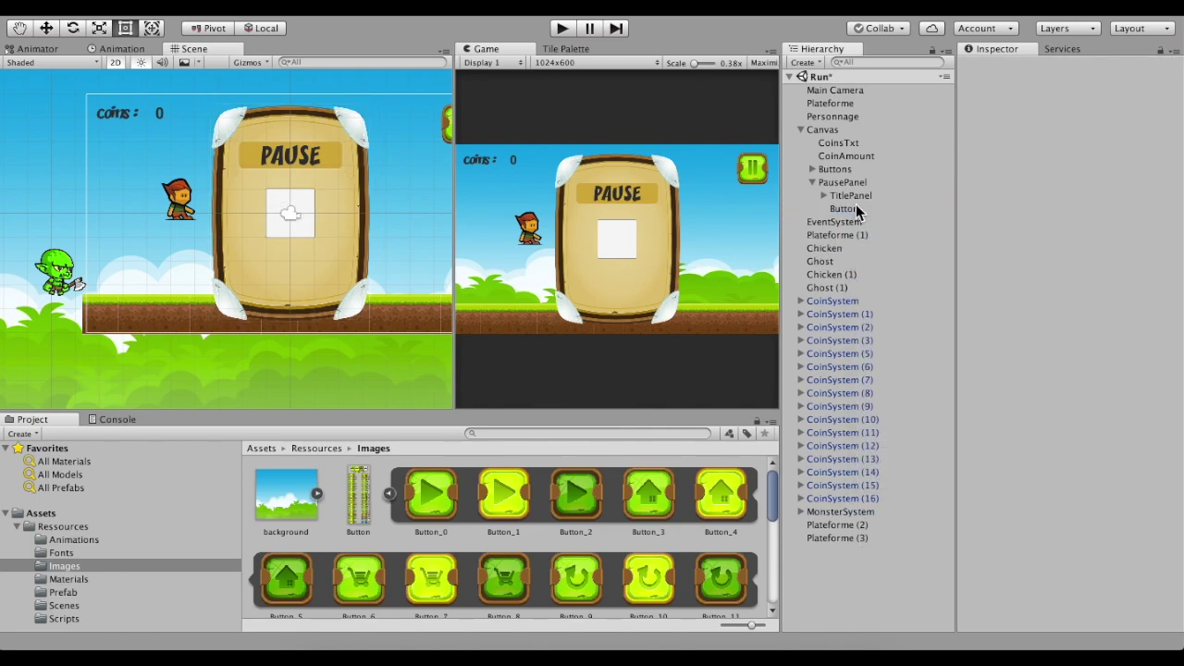
# - Pin the Button's anchors to its corners, roughly 0.34–0.65 by 0.39–0.61
pyautogui.click(872, 212)
pyautogui.click(990, 143)
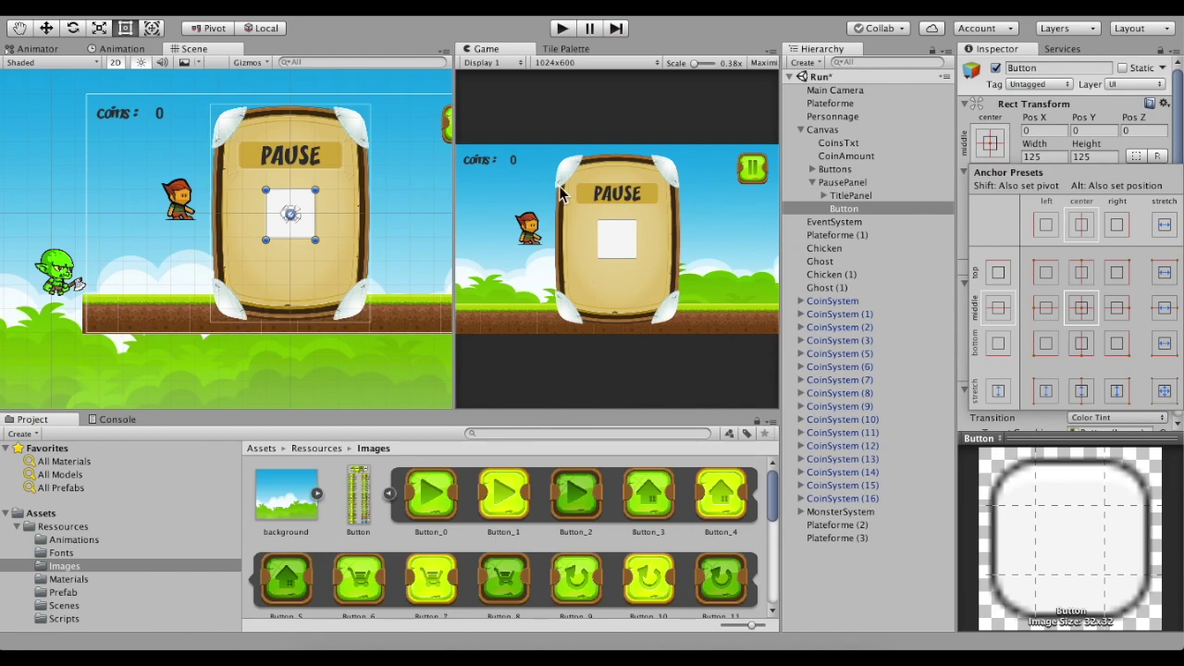
pyautogui.scroll(5, 241, 130)
pyautogui.press('f')
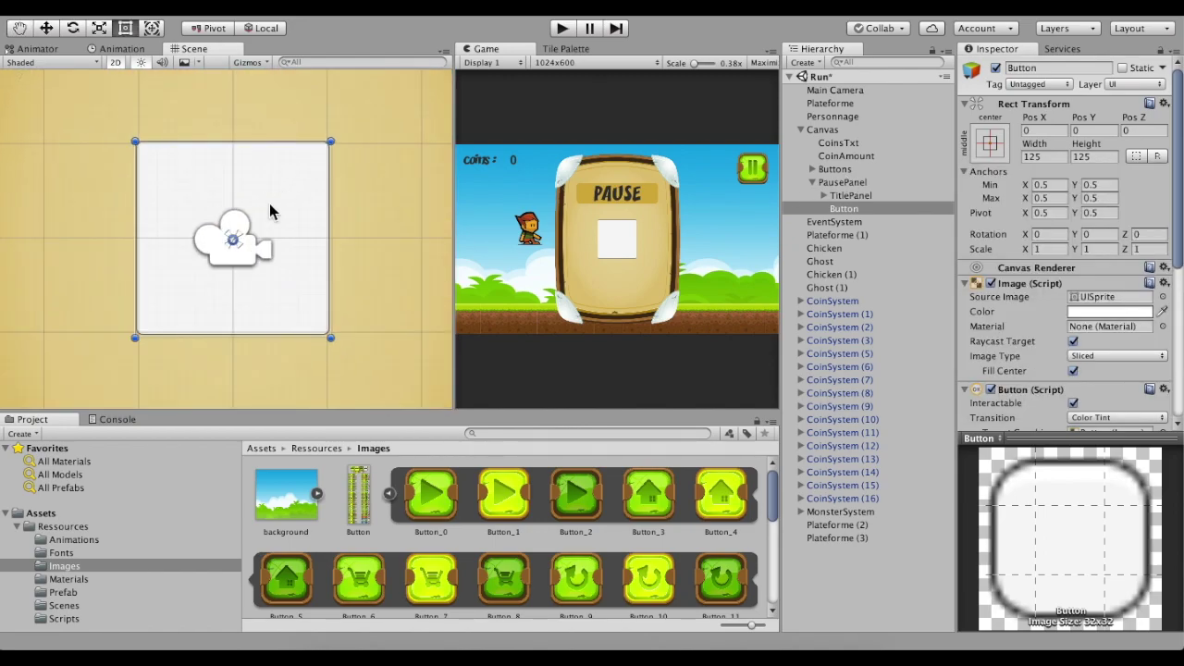
pyautogui.moveTo(239, 233); pyautogui.dragTo(338, 141)
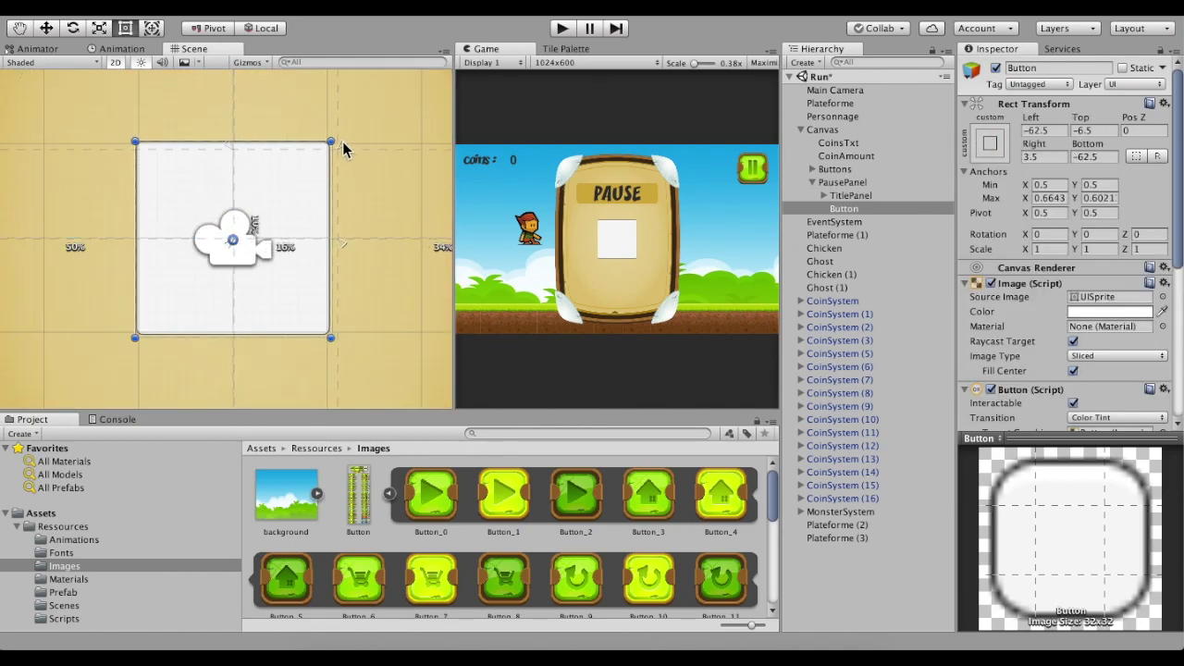
pyautogui.moveTo(339, 135); pyautogui.dragTo(339, 138)
pyautogui.moveTo(231, 256); pyautogui.dragTo(133, 344)
pyautogui.scroll(-3, 146, 191)
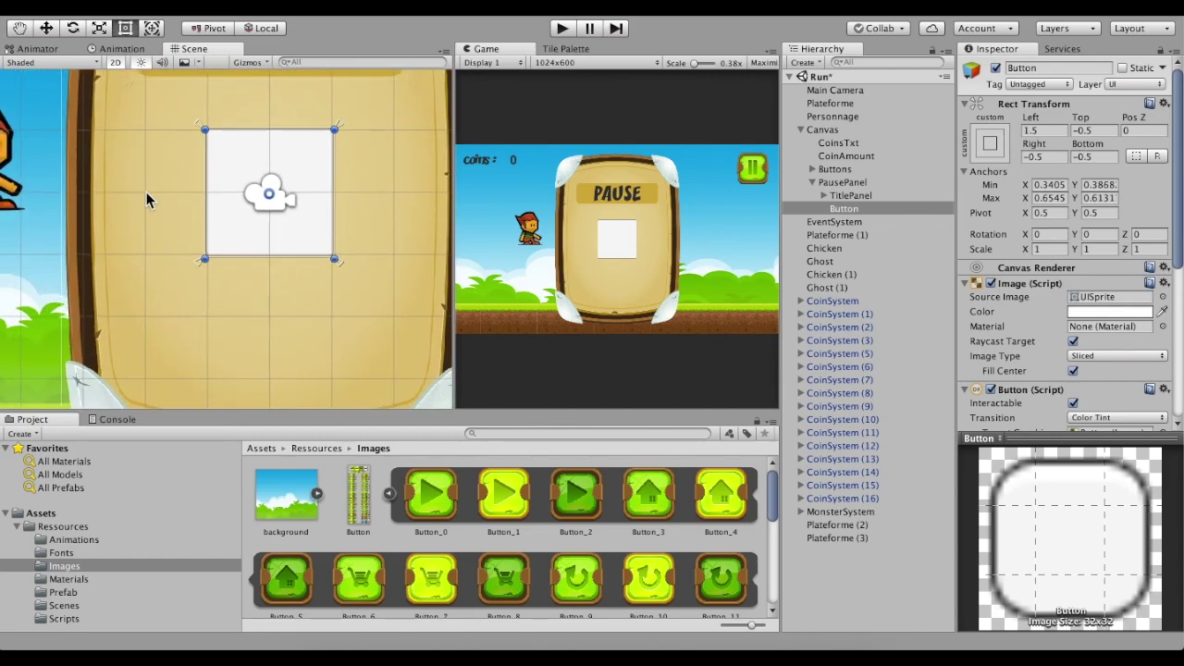
# - Set the Button's Source Image to the green Button_0 sprite
pyautogui.moveTo(425, 497); pyautogui.dragTo(1096, 297)
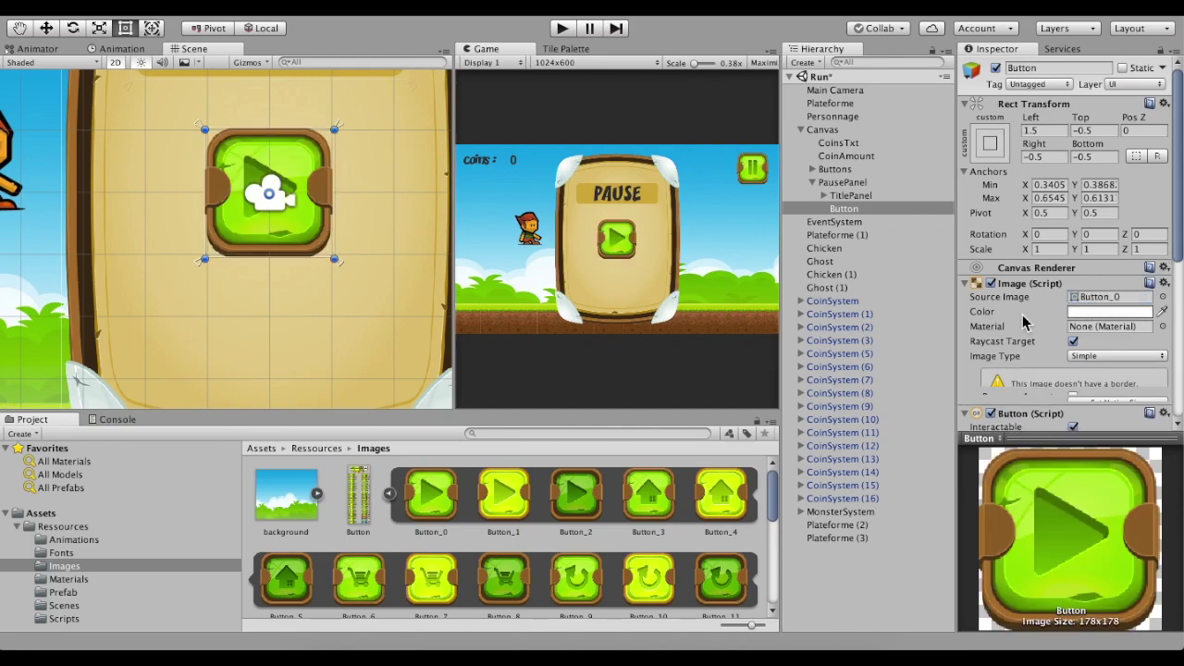
pyautogui.scroll(-2, 311, 202)
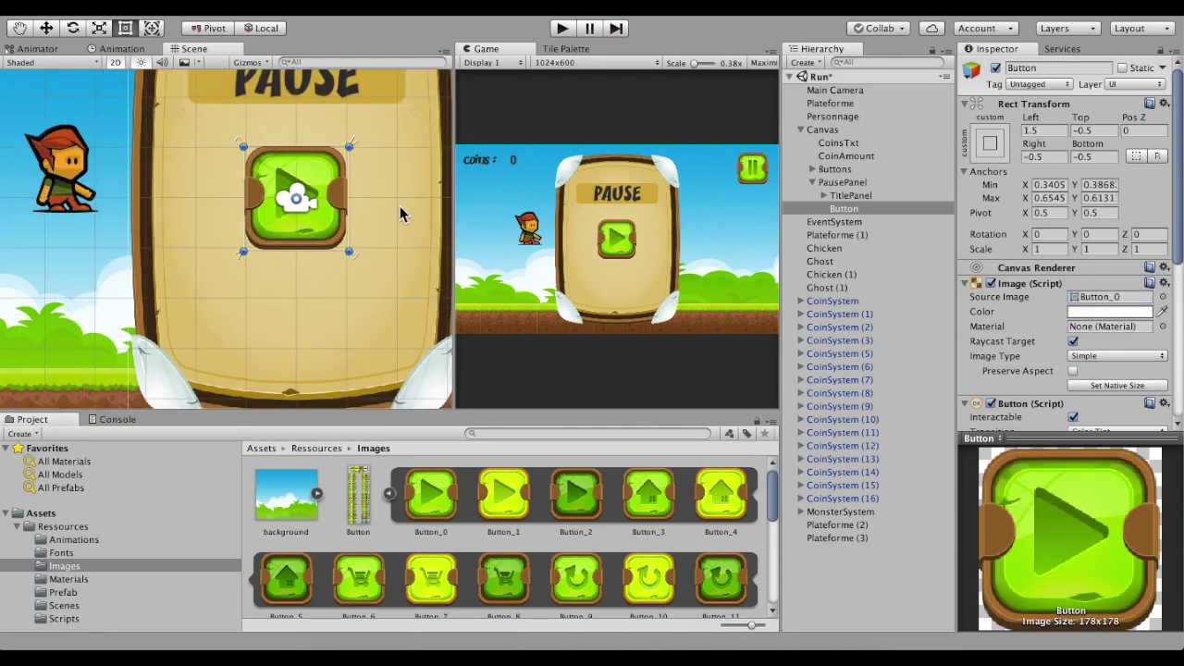
pyautogui.moveTo(408, 221); pyautogui.dragTo(408, 219, button='middle')
# - Run the game to test the pause panel, then stop it
pyautogui.click(565, 29)
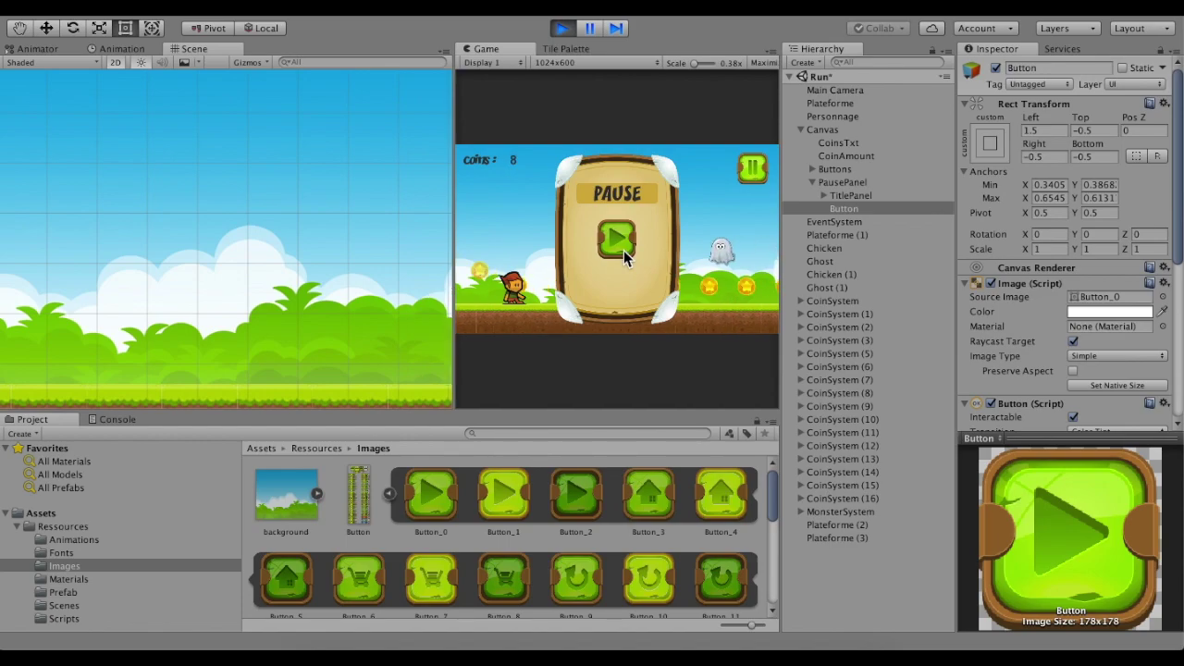
pyautogui.click(563, 28)
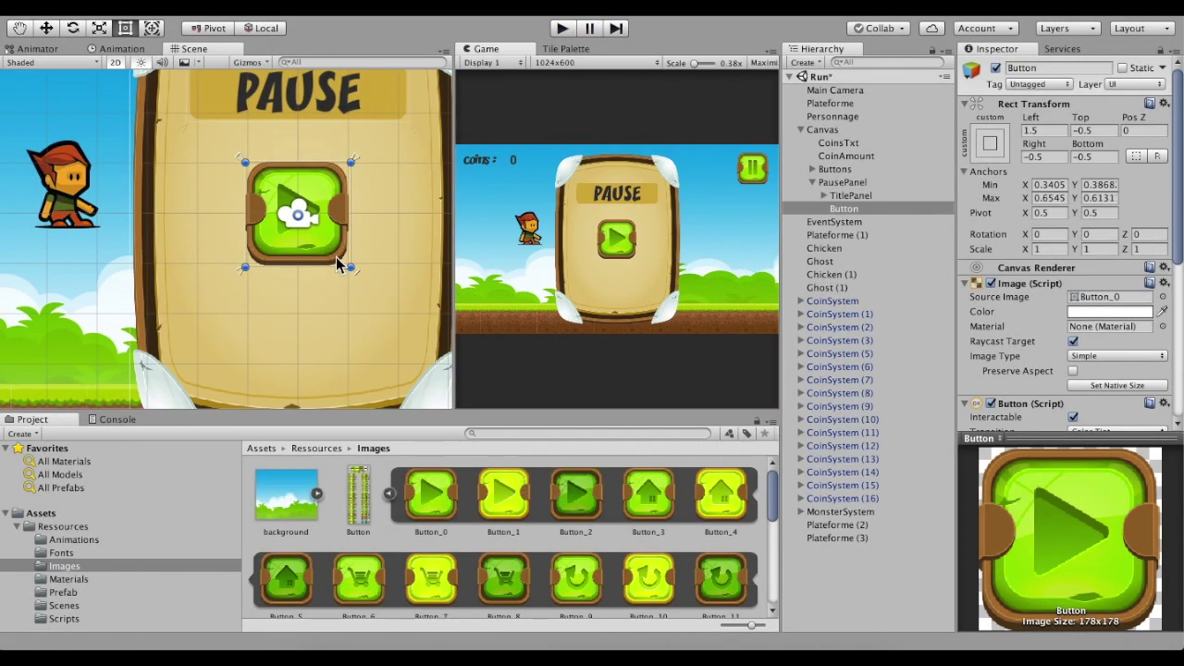
pyautogui.scroll(2, 338, 265)
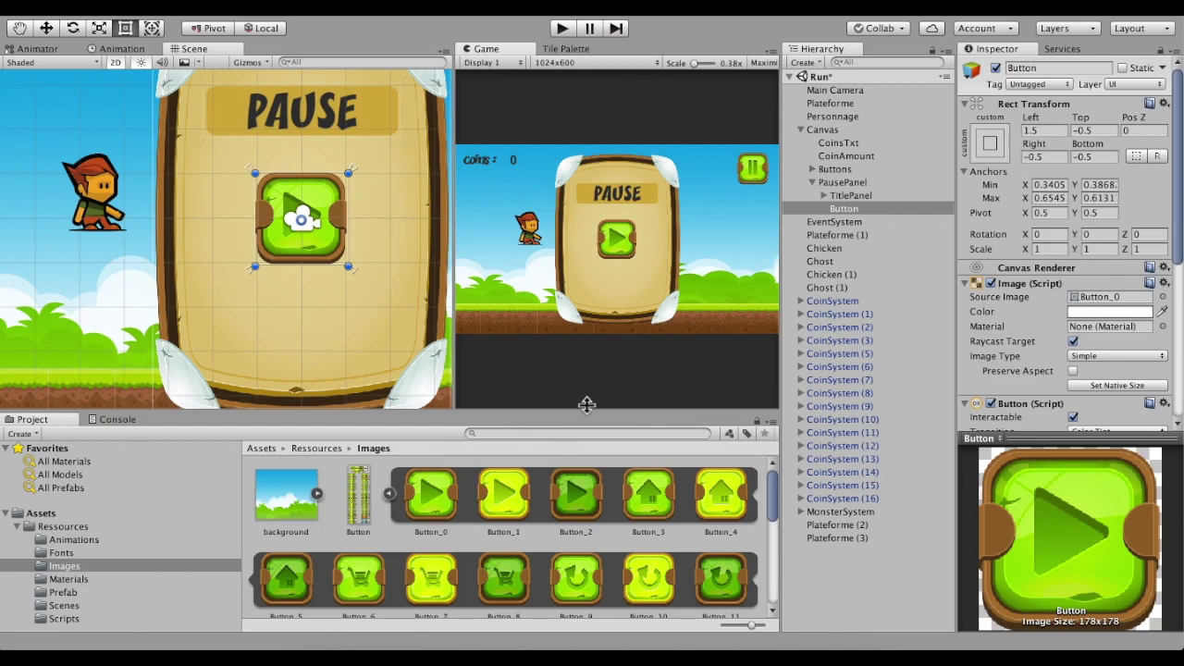
pyautogui.scroll(-5, 1078, 262)
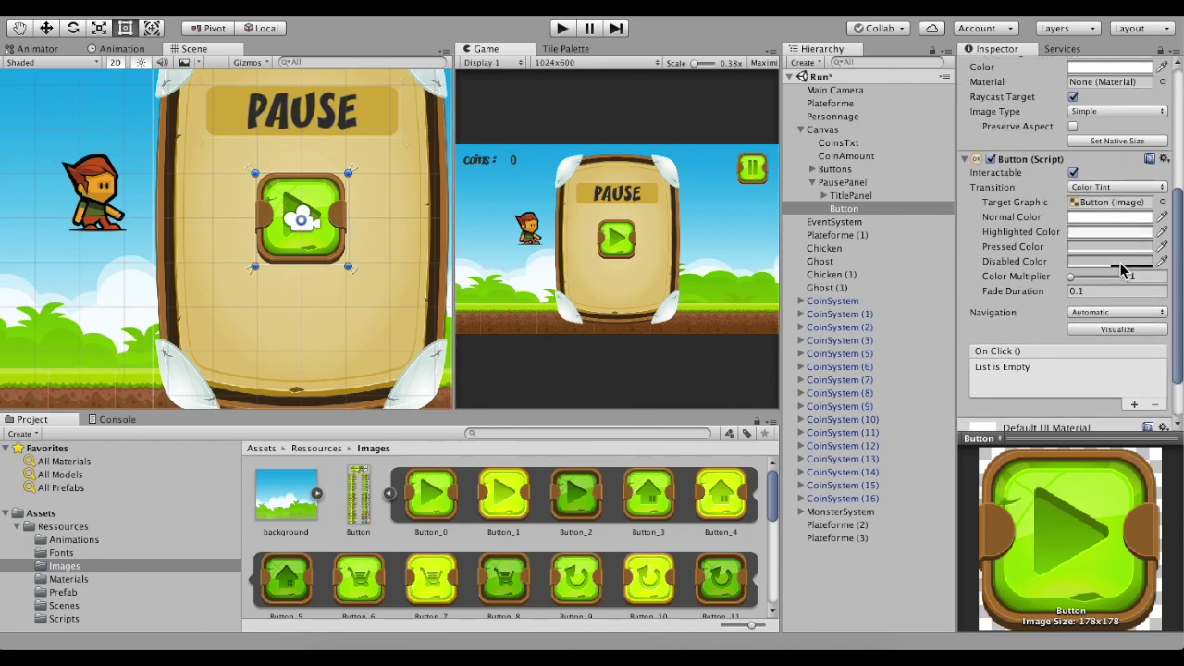
pyautogui.scroll(1, 1127, 160)
pyautogui.scroll(5, 1127, 160)
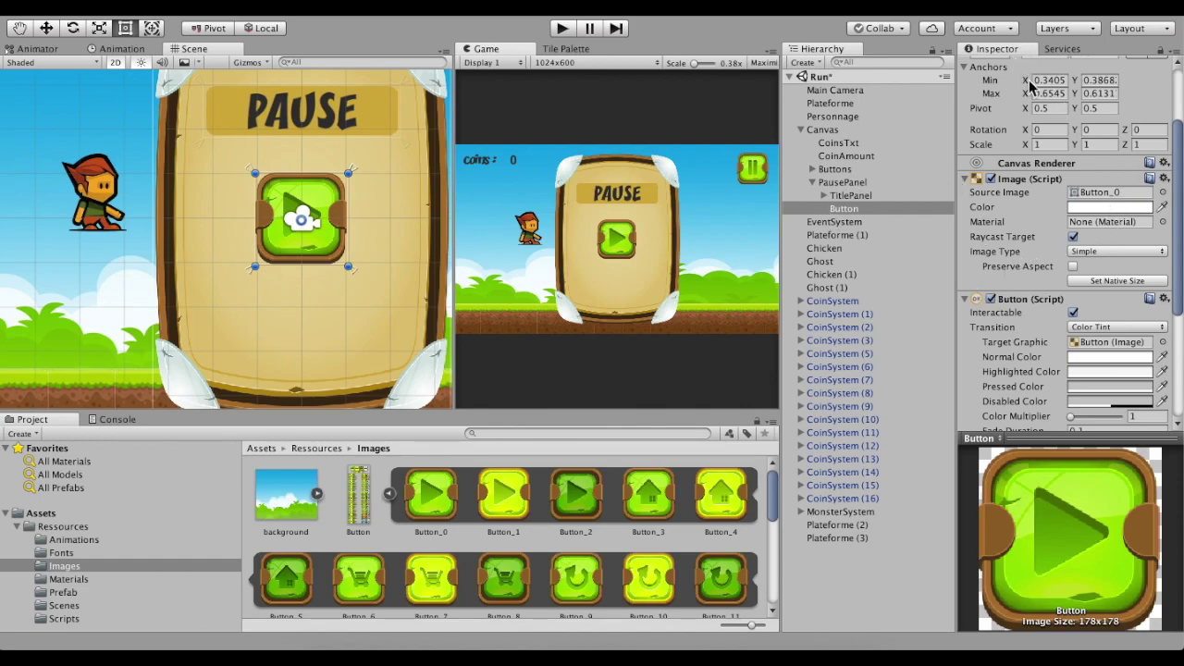
# - Rename the Button object to Play
pyautogui.scroll(3, 1038, 113)
pyautogui.click(1075, 70)
pyautogui.write('Play')
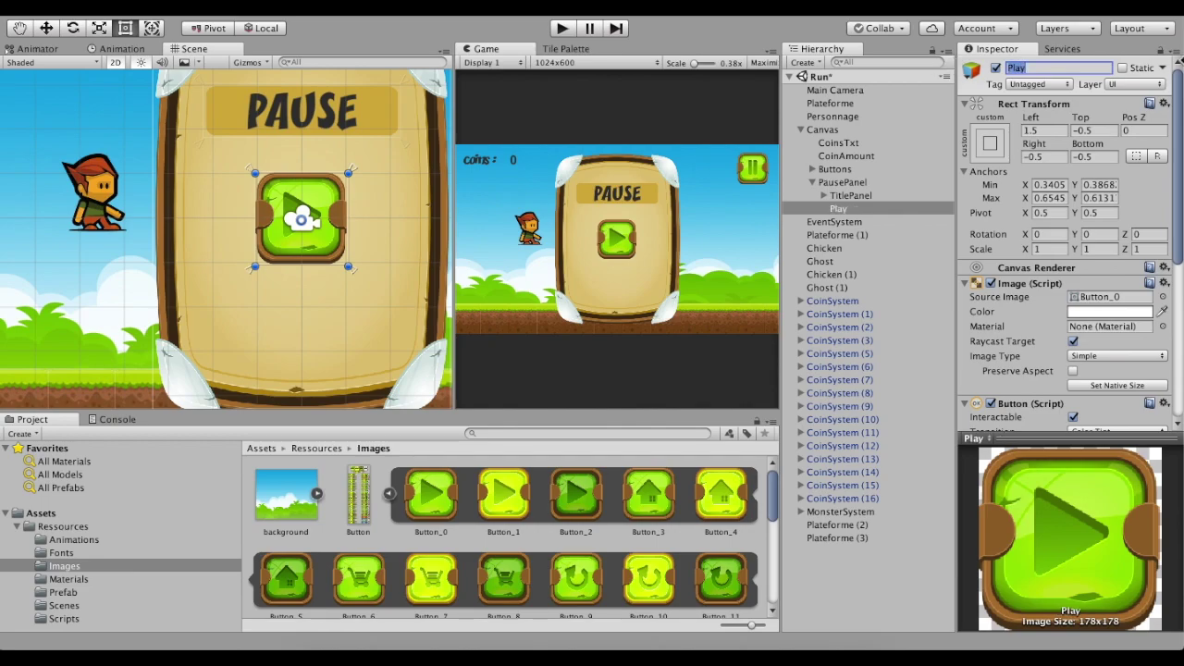
pyautogui.scroll(-5, 1087, 221)
pyautogui.scroll(1, 1074, 218)
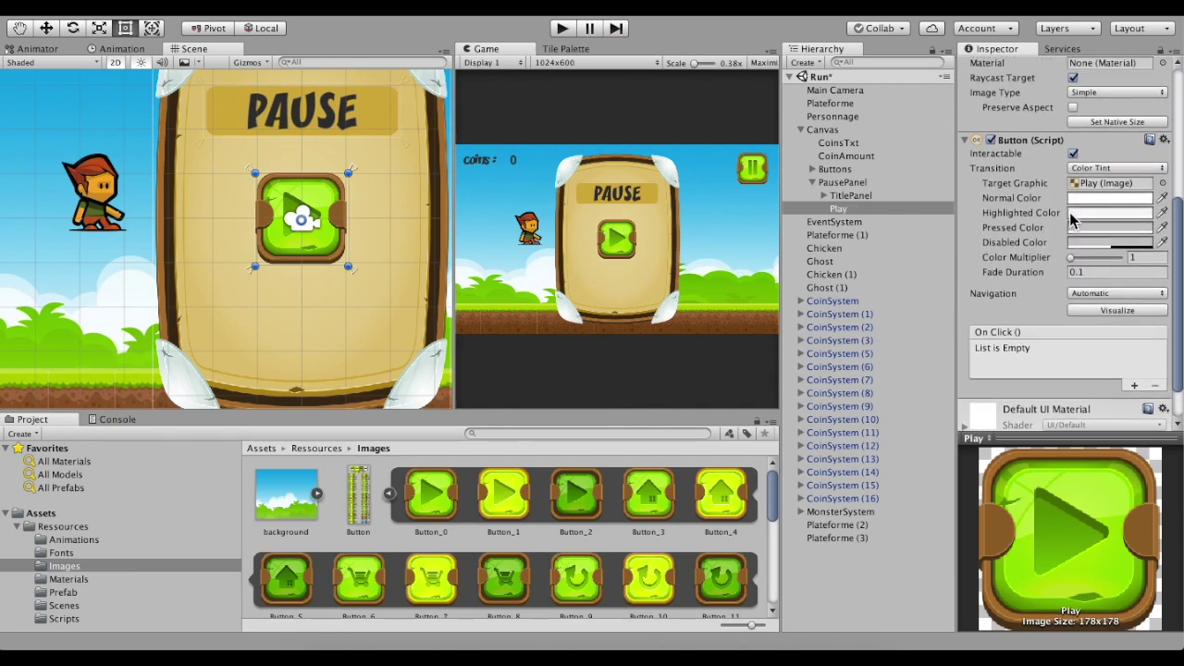
pyautogui.scroll(3, 1045, 222)
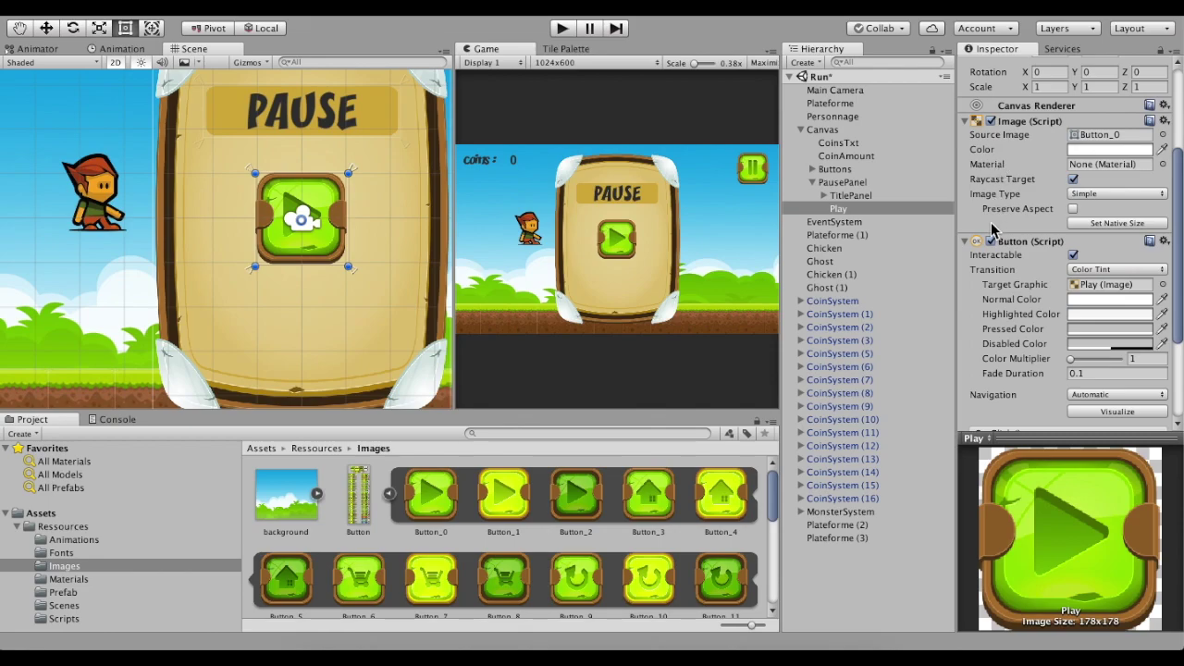
# - Switch Play's transition to Sprite Swap with Button_1 highlighted and Button_2 pressed
pyautogui.click(1090, 276)
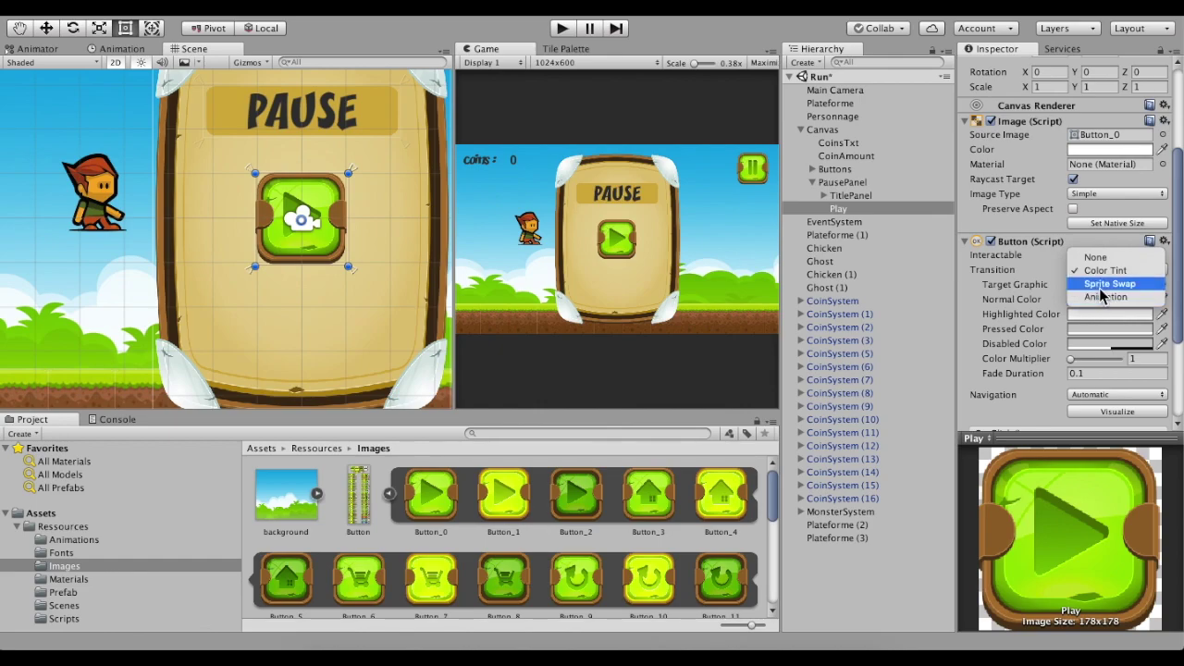
pyautogui.click(1101, 286)
pyautogui.scroll(-2, 1102, 269)
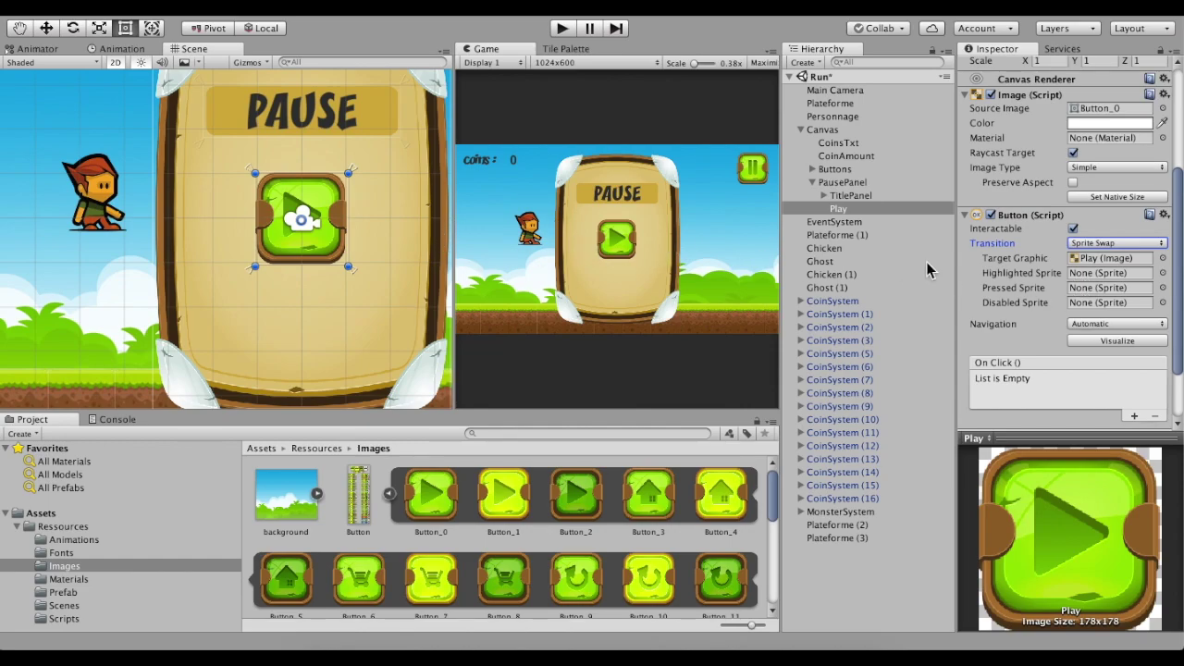
pyautogui.moveTo(503, 500); pyautogui.dragTo(1090, 278)
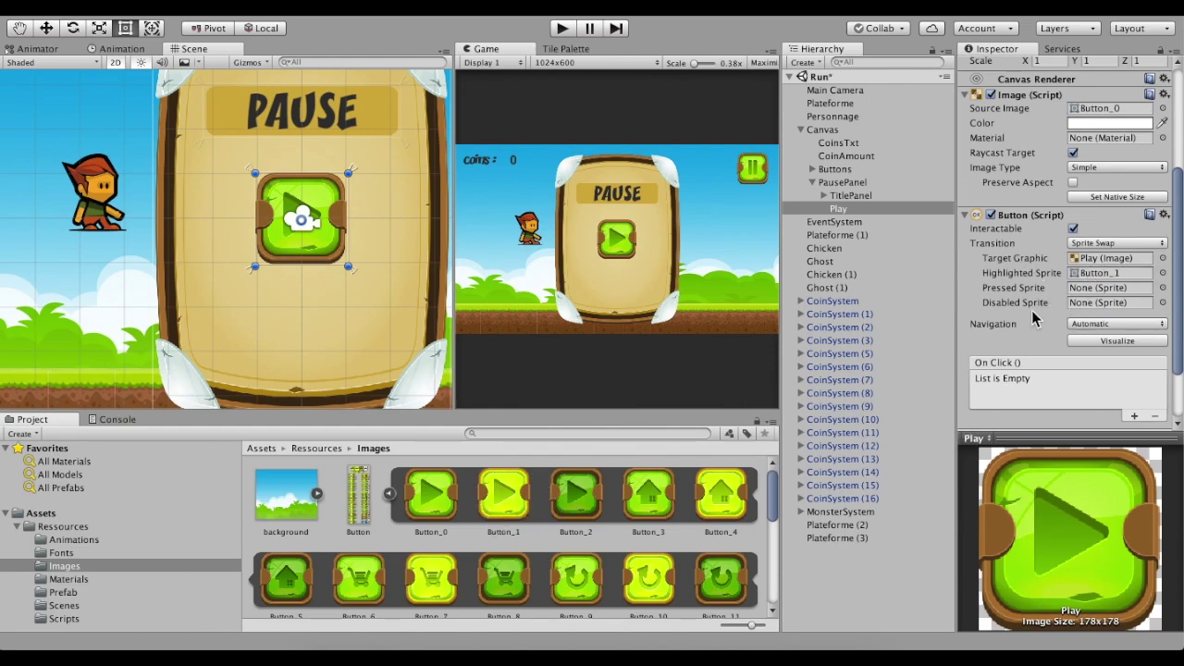
pyautogui.moveTo(592, 490); pyautogui.dragTo(1052, 289)
# - Check the Button sprite sheet, then set Button_0 as Play's disabled sprite
pyautogui.click(368, 495)
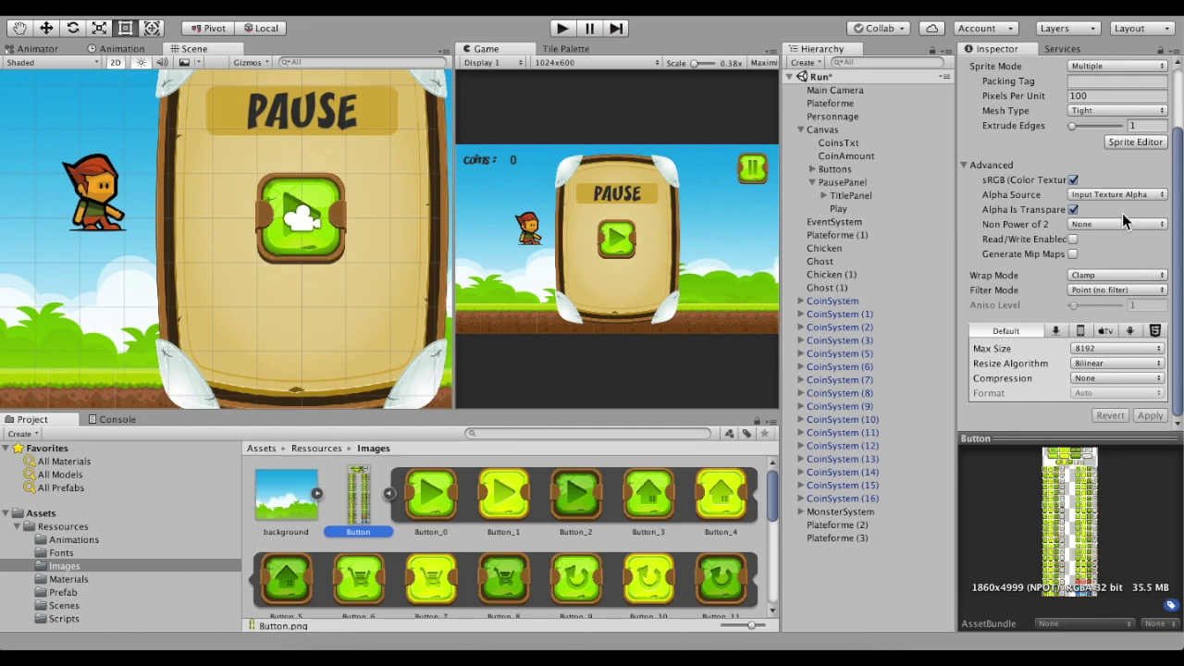
pyautogui.scroll(3, 1114, 222)
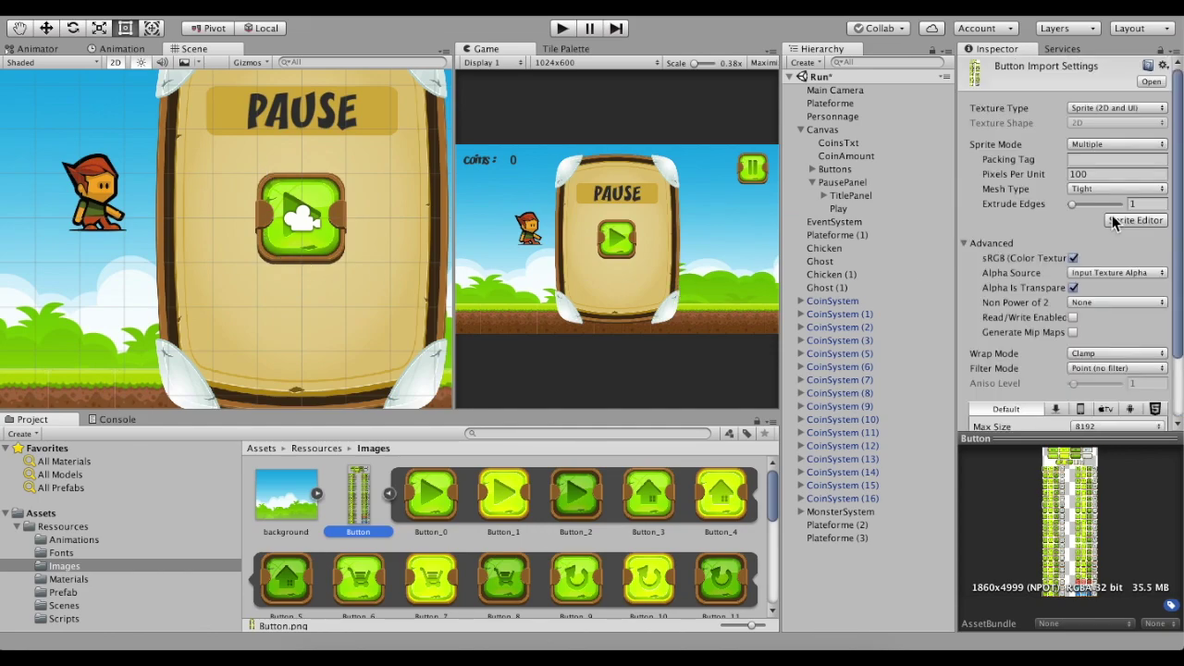
pyautogui.click(857, 208)
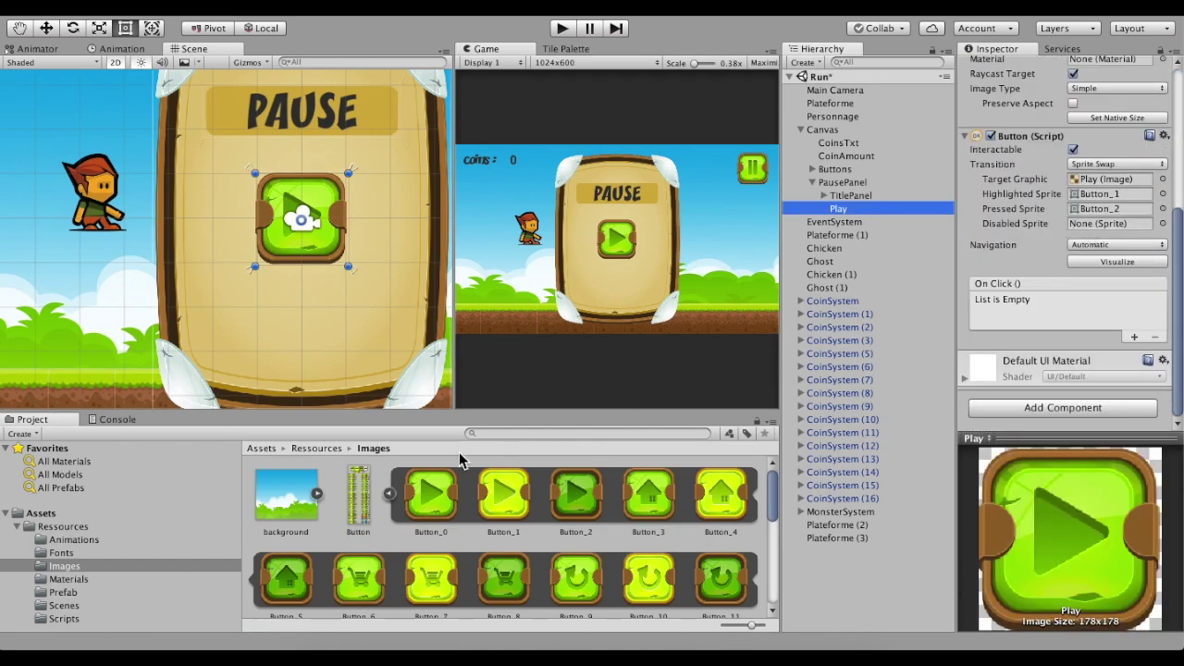
pyautogui.moveTo(447, 499); pyautogui.dragTo(1096, 223)
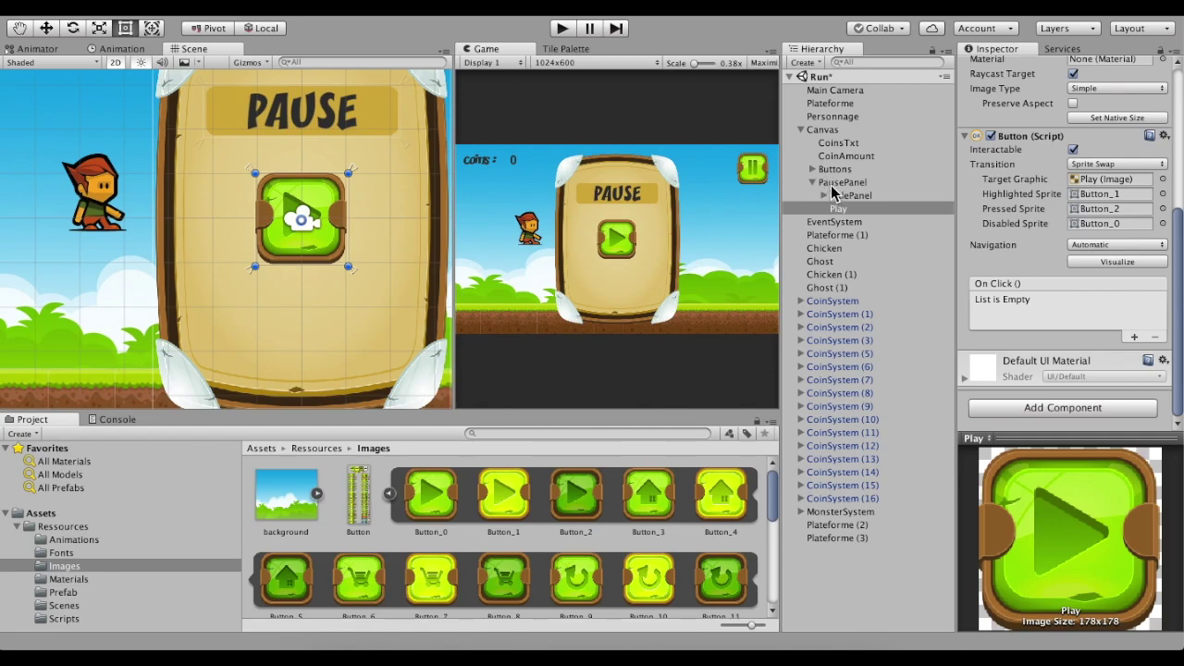
pyautogui.click(813, 169)
pyautogui.click(842, 182)
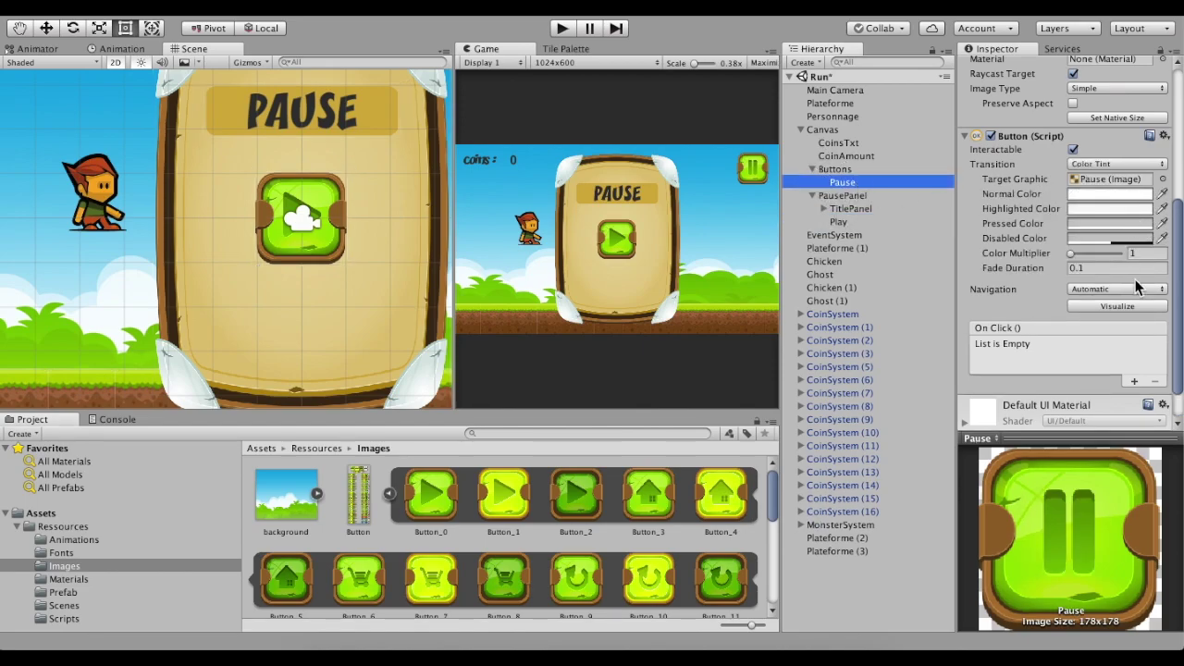
# - Give Pause Sprite Swap with Button_16 highlighted, Button_17 pressed, Button_15 disabled, then run the game
pyautogui.click(1141, 165)
pyautogui.click(1115, 178)
pyautogui.moveTo(503, 495); pyautogui.dragTo(1086, 197)
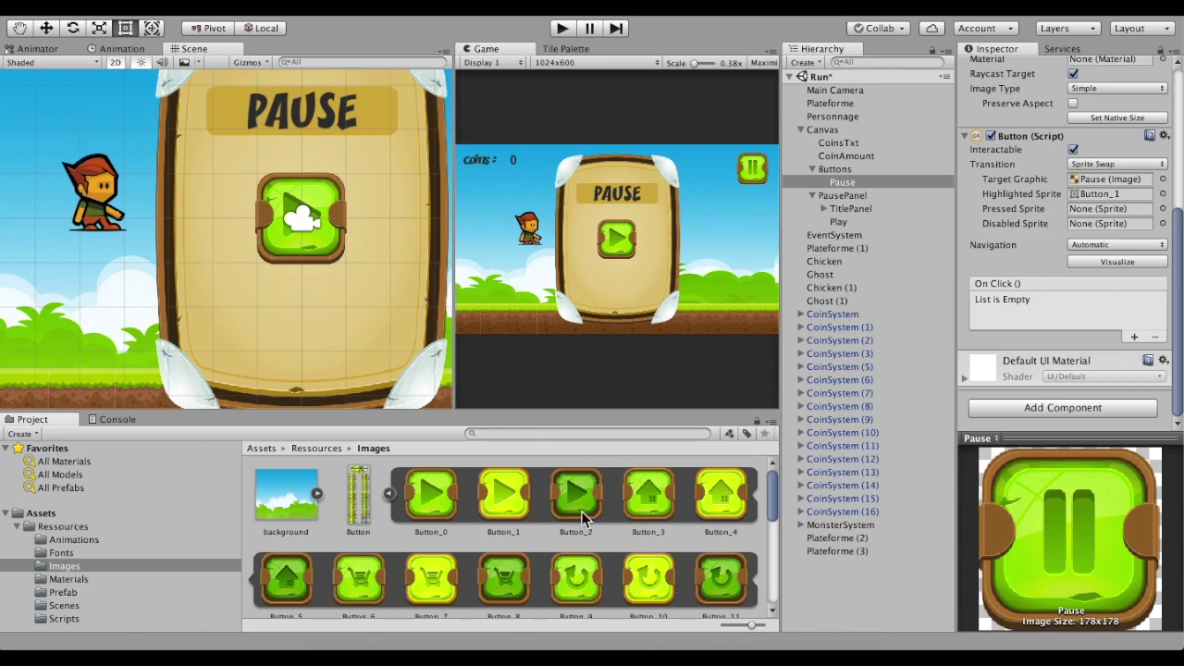
pyautogui.scroll(-3, 581, 511)
pyautogui.scroll(-3, 578, 509)
pyautogui.scroll(3, 572, 505)
pyautogui.moveTo(576, 568); pyautogui.dragTo(1101, 193)
pyautogui.moveTo(631, 587); pyautogui.dragTo(1078, 211)
pyautogui.moveTo(1082, 210); pyautogui.dragTo(1082, 210)
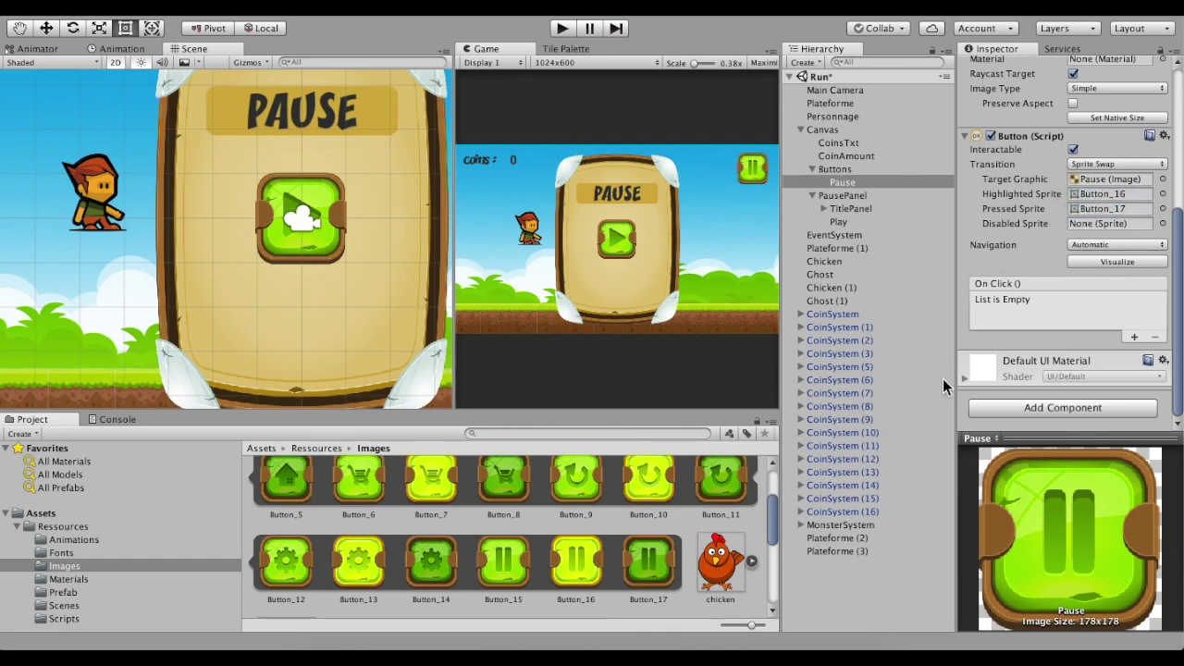
pyautogui.moveTo(791, 317); pyautogui.dragTo(1119, 222)
pyautogui.click(562, 31)
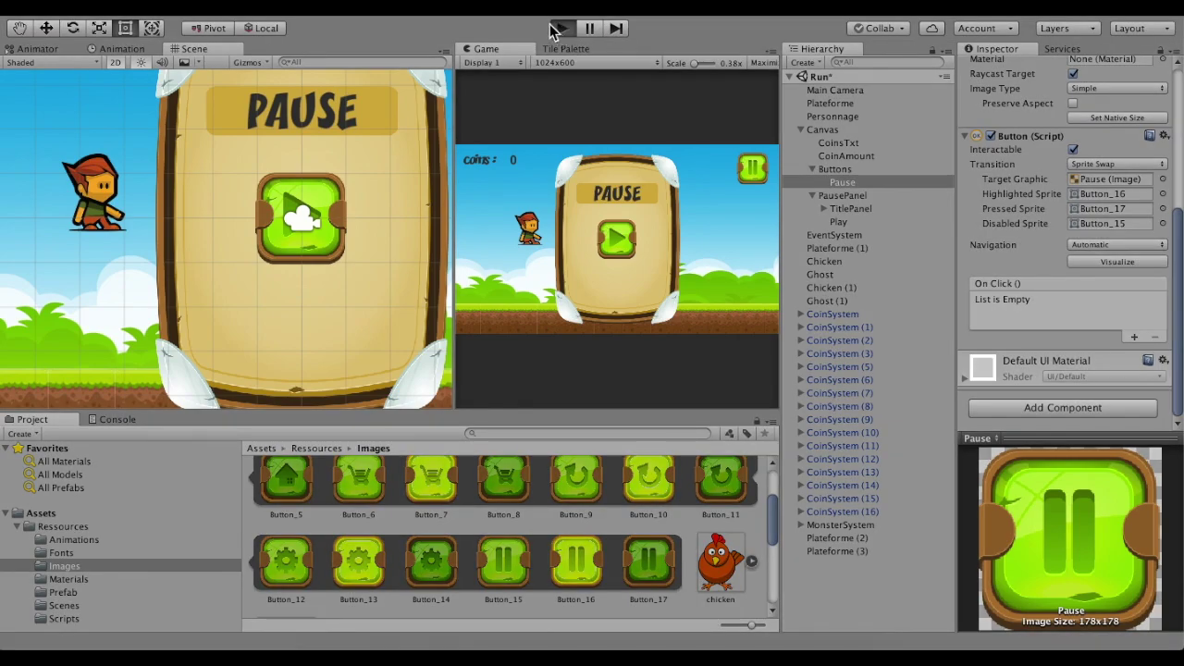
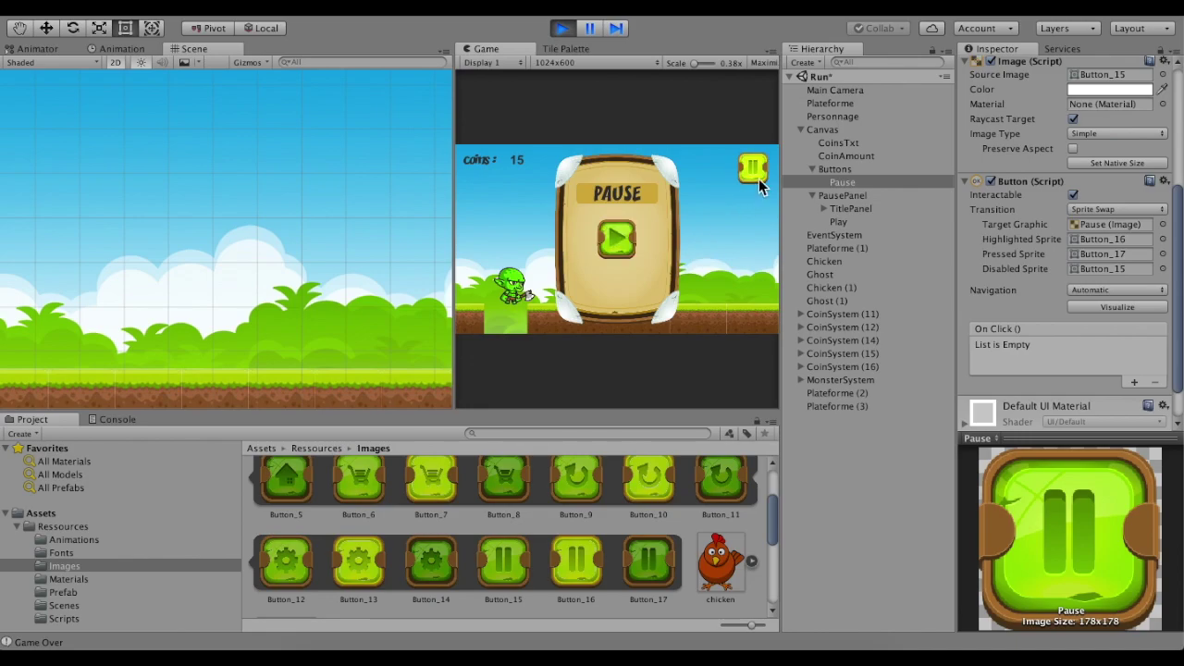
# - Exit Play mode and pan the Scene view to show the whole pause panel
pyautogui.hotkey('ctrl', 'p')
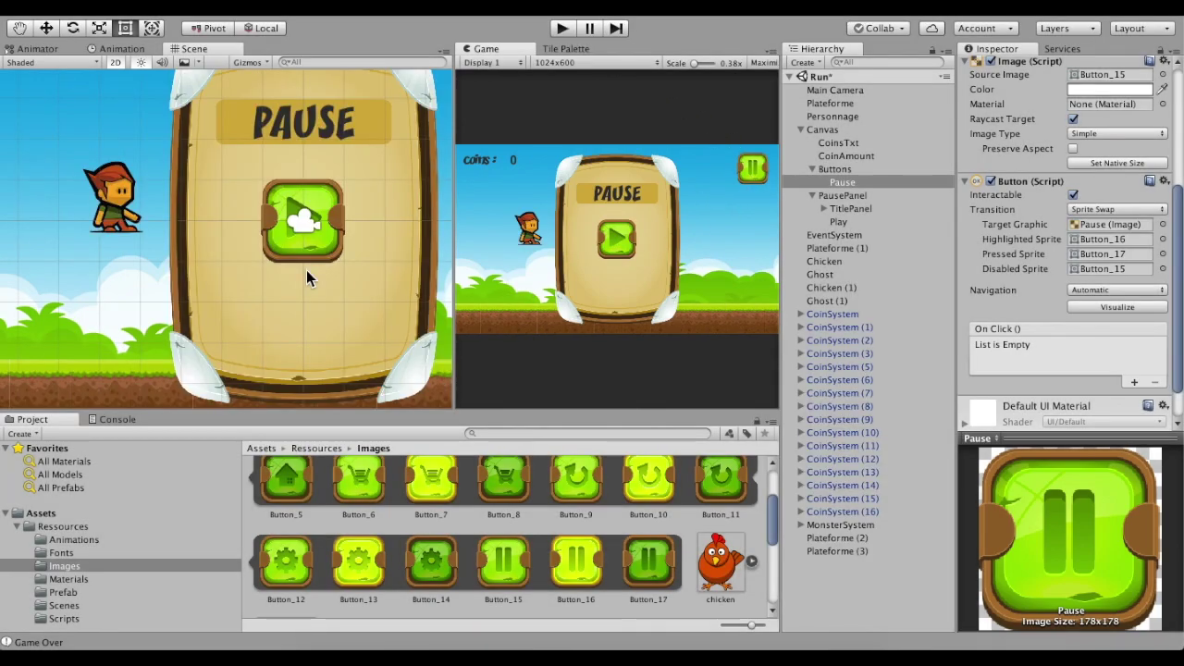
pyautogui.moveTo(308, 265); pyautogui.dragTo(213, 277)
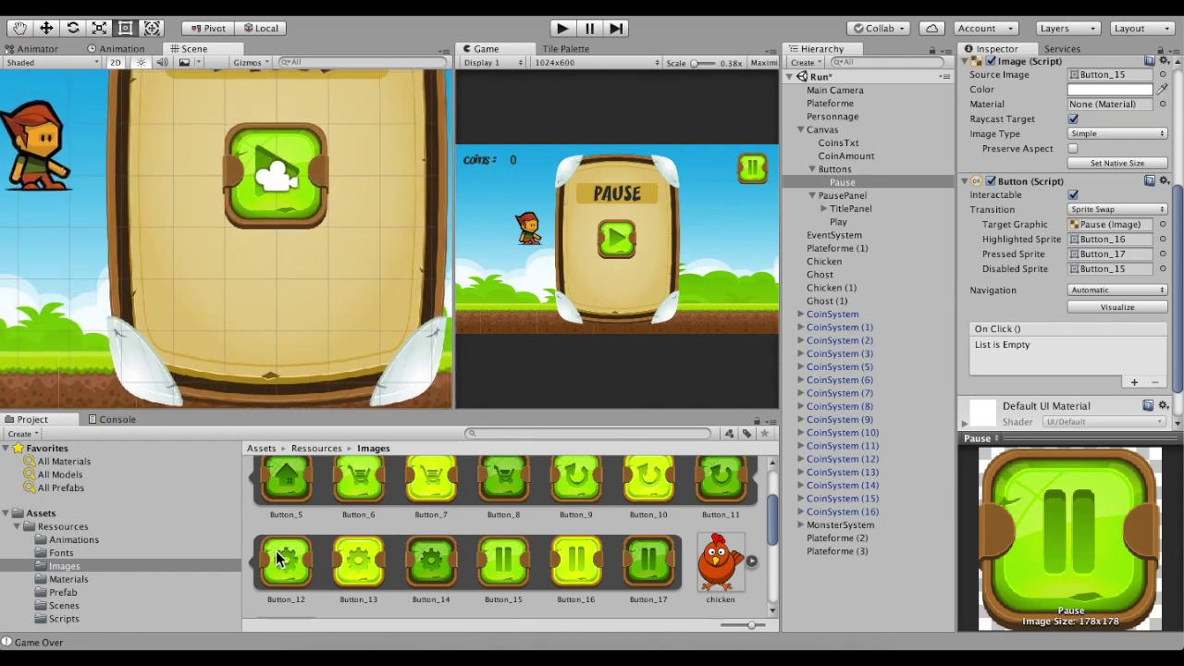
pyautogui.scroll(2, 300, 540)
pyautogui.scroll(-2, 608, 574)
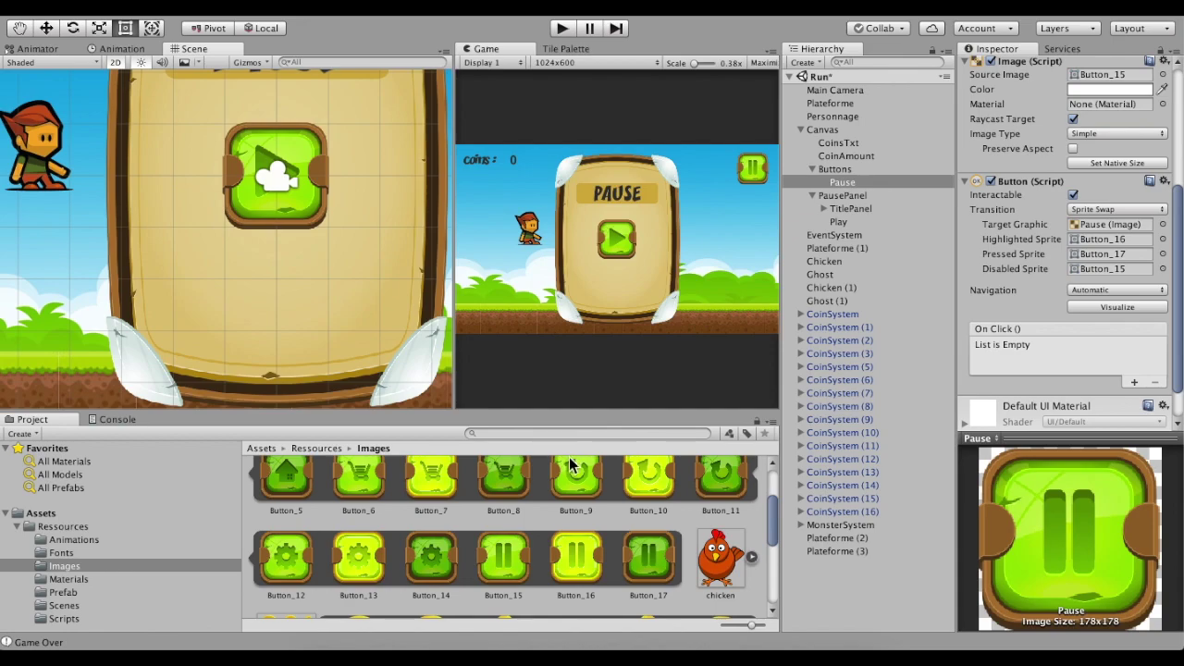
pyautogui.scroll(2, 579, 487)
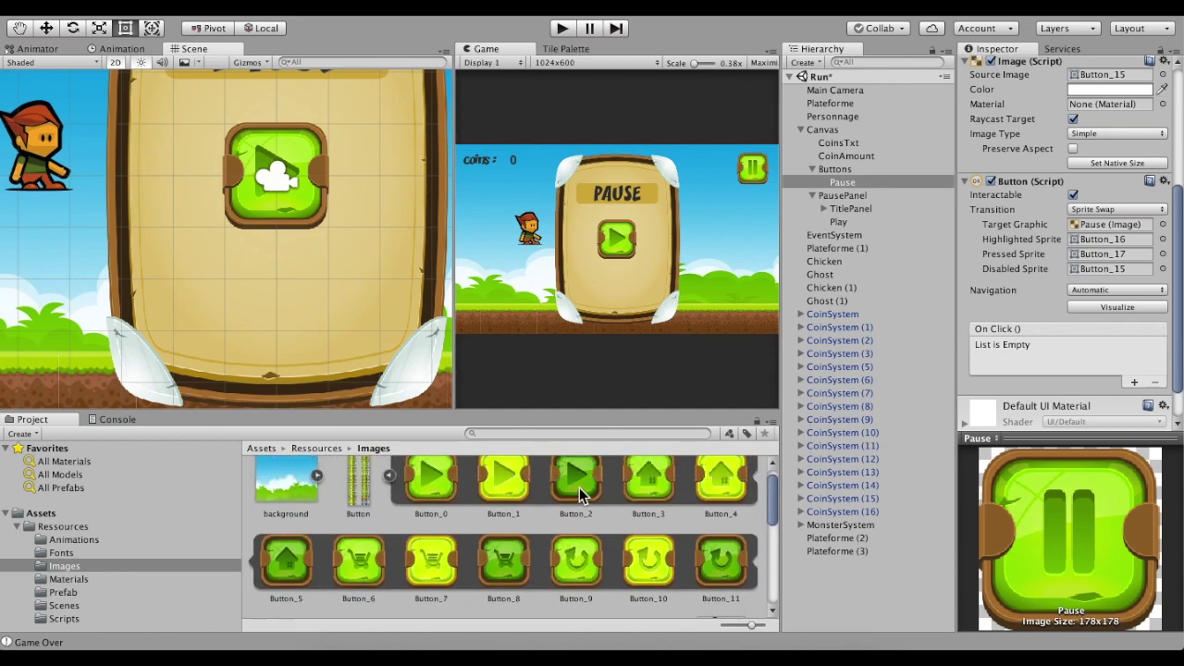
# - Collapse the Buttons group, then select PausePanel in the Hierarchy and expand its children
pyautogui.click(812, 169)
pyautogui.click(812, 182)
pyautogui.click(820, 183)
pyautogui.click(813, 182)
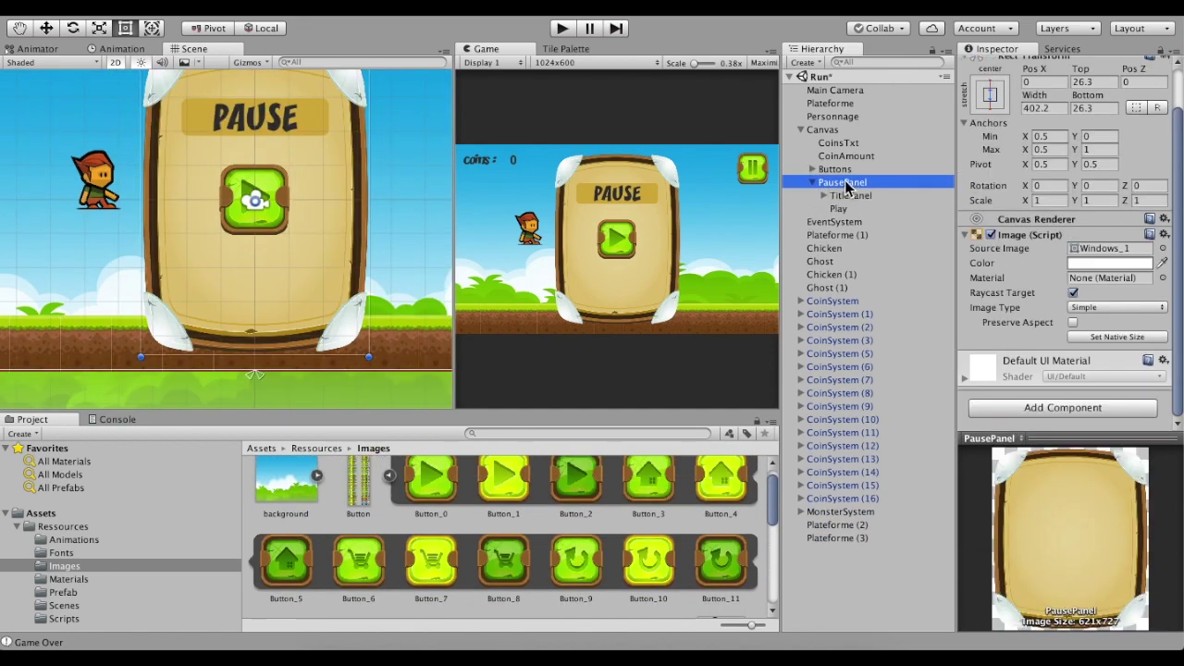
# - Create a UI Panel inside PausePanel and name it ButtonsPanel
pyautogui.rightClick(832, 190)
pyautogui.click(832, 192)
pyautogui.rightClick(835, 192)
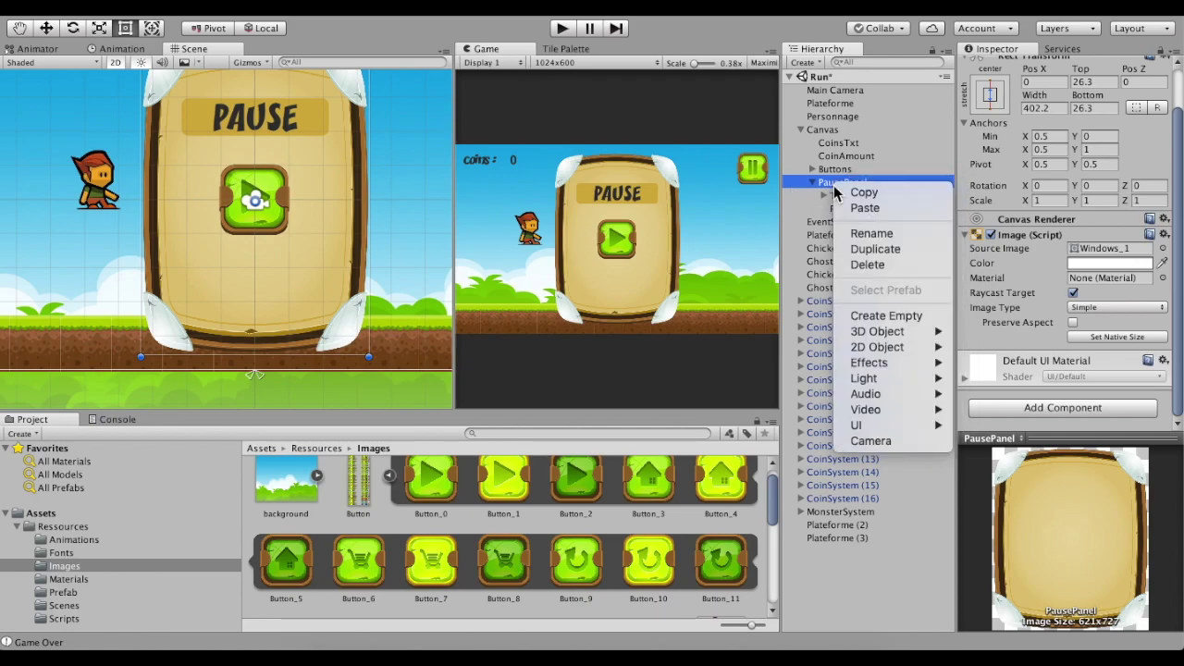
pyautogui.moveTo(917, 429)
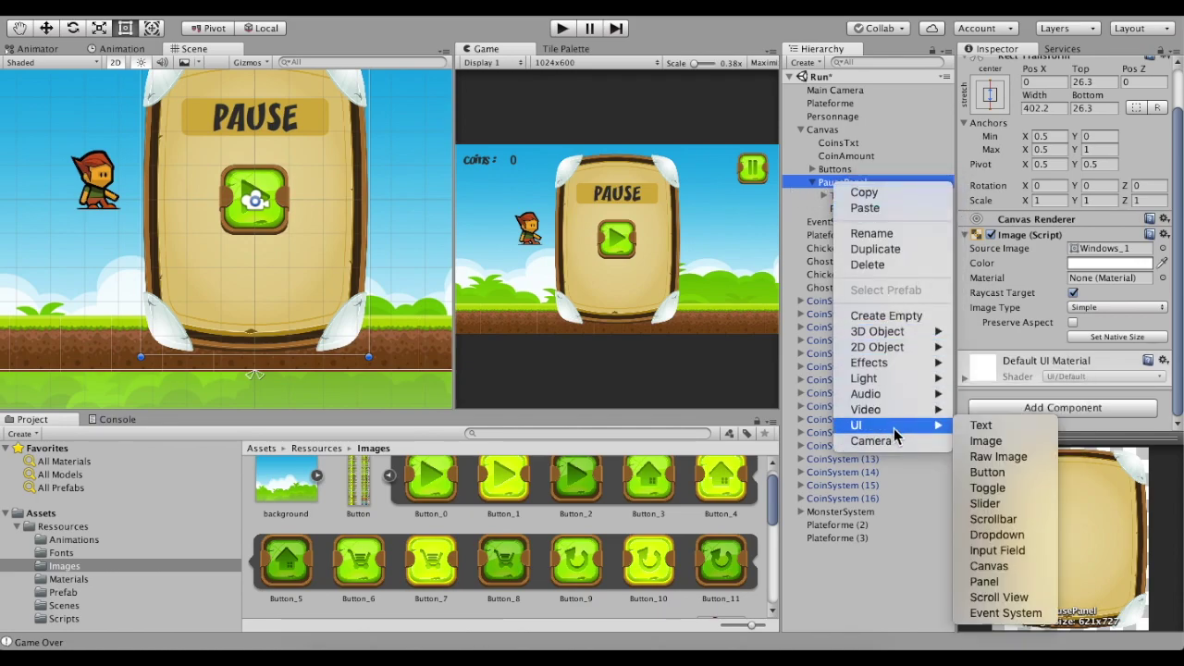
pyautogui.click(1099, 133)
pyautogui.write('ButtonsPane')
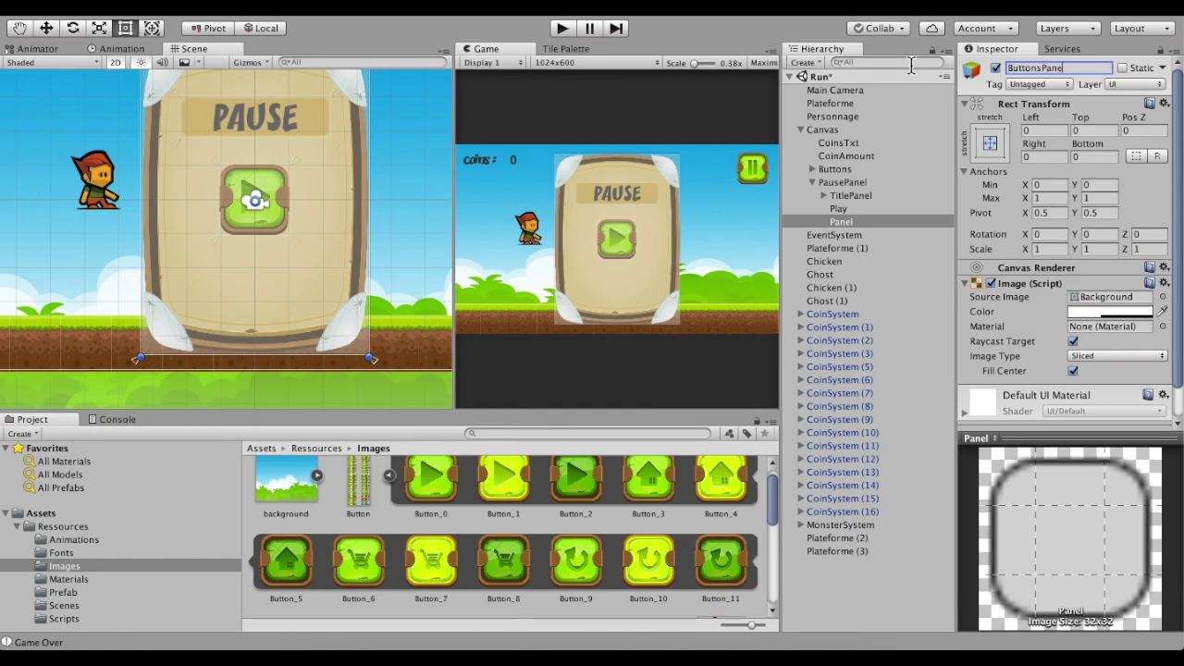
pyautogui.write('l')
pyautogui.press('Return')
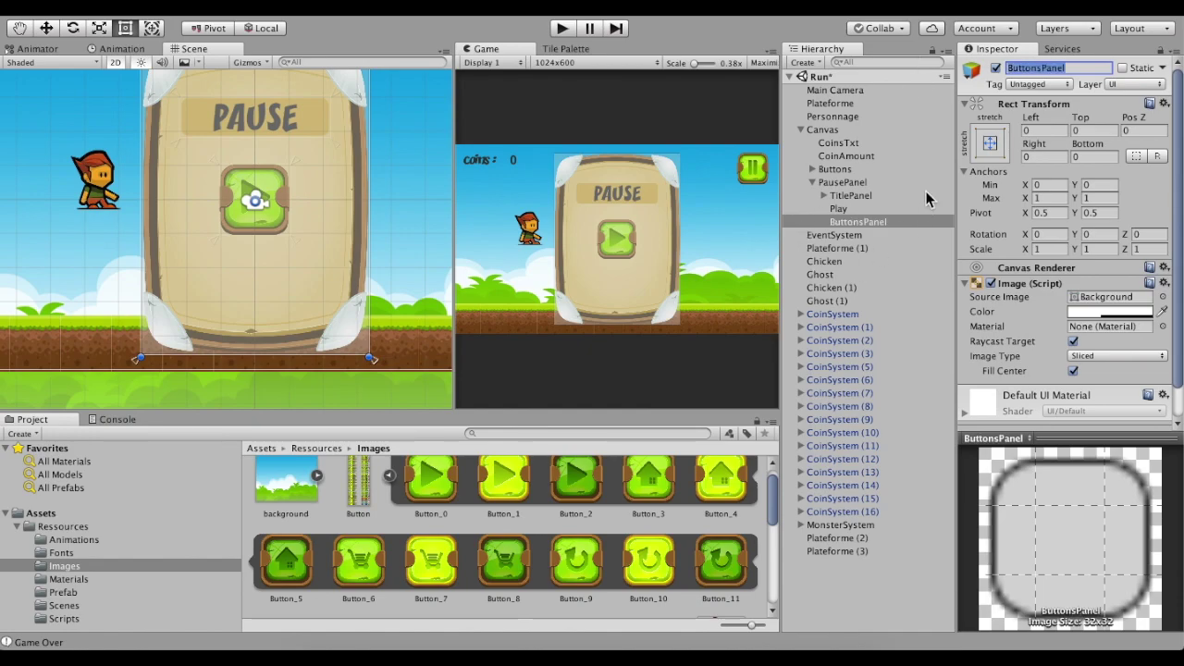
# - Fit ButtonsPanel to the pause panel's lower area and snap its anchors to its corners
pyautogui.scroll(-3, 359, 206)
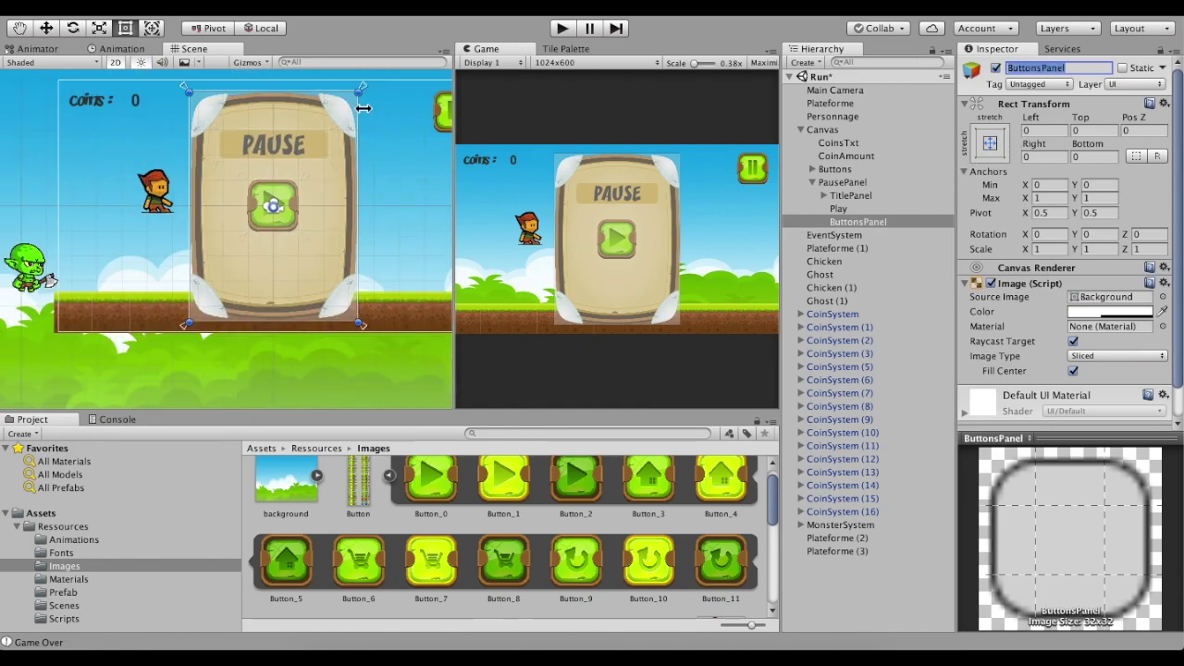
pyautogui.moveTo(365, 92); pyautogui.dragTo(330, 249)
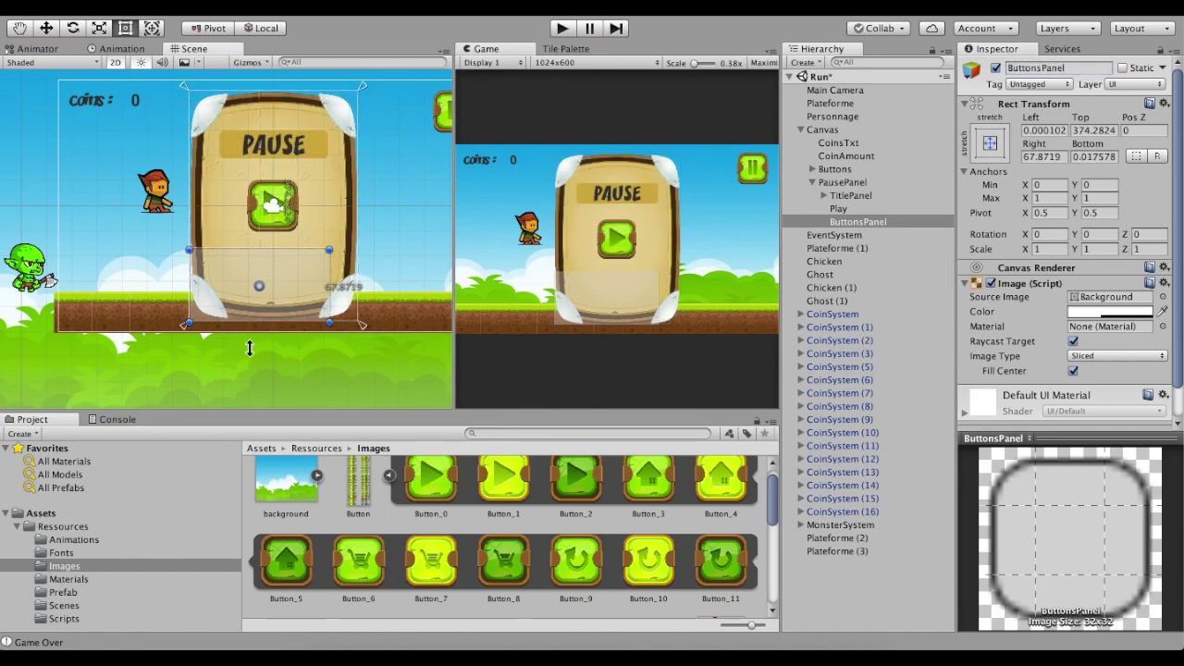
pyautogui.moveTo(191, 324); pyautogui.dragTo(223, 287)
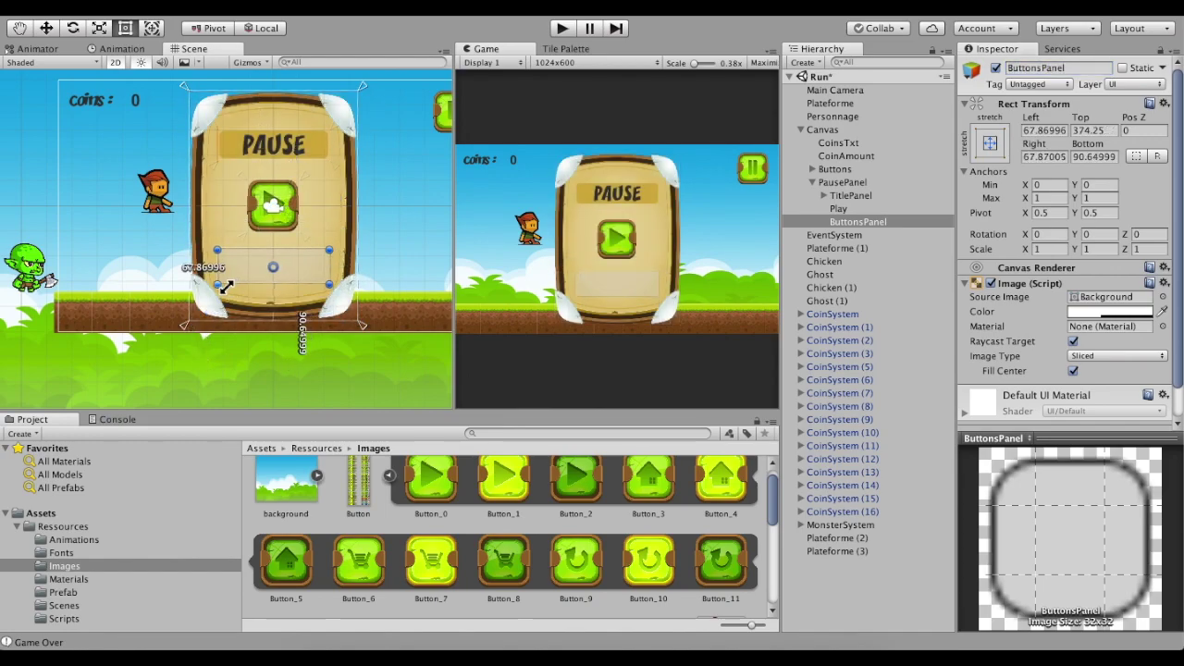
pyautogui.moveTo(222, 287); pyautogui.dragTo(223, 287)
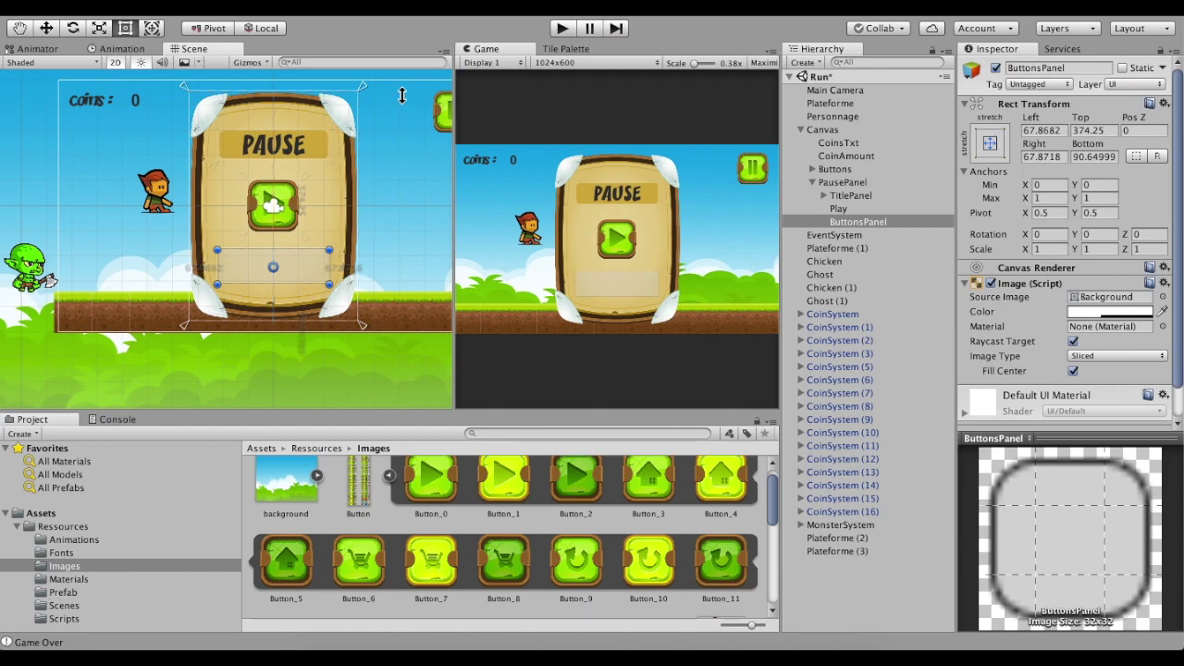
pyautogui.moveTo(364, 89); pyautogui.dragTo(330, 249)
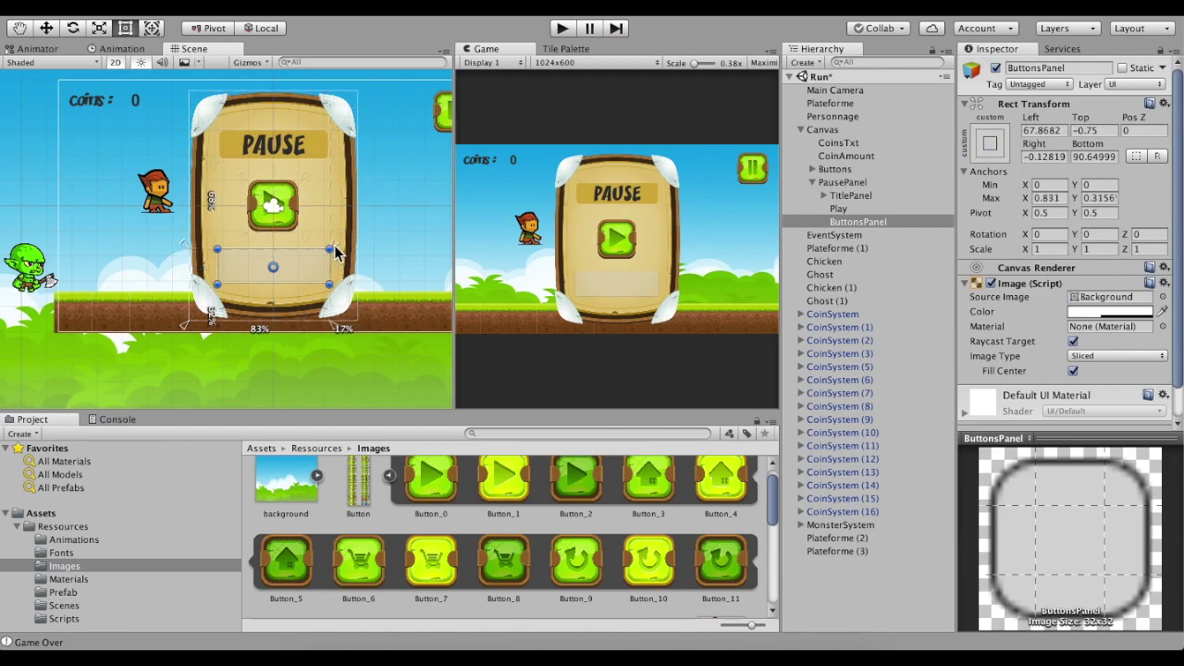
pyautogui.moveTo(189, 325); pyautogui.dragTo(217, 291)
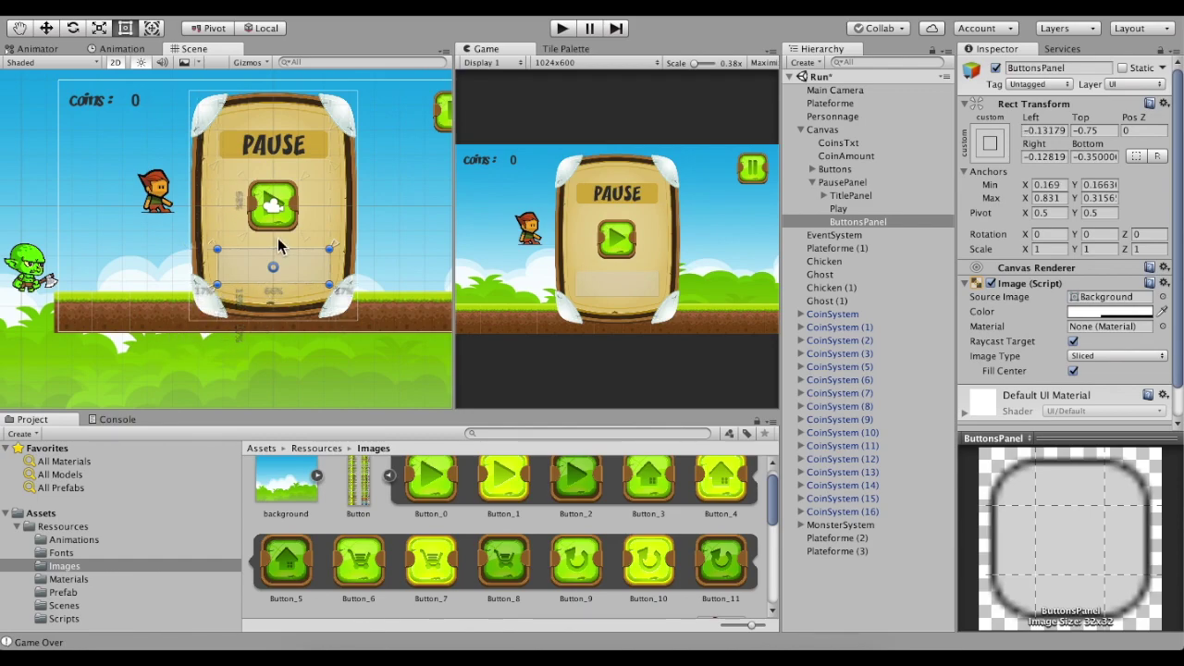
# - Check ButtonsPanel's Image component options and bring up its Hierarchy context menu
pyautogui.scroll(3, 276, 238)
pyautogui.click(1164, 283)
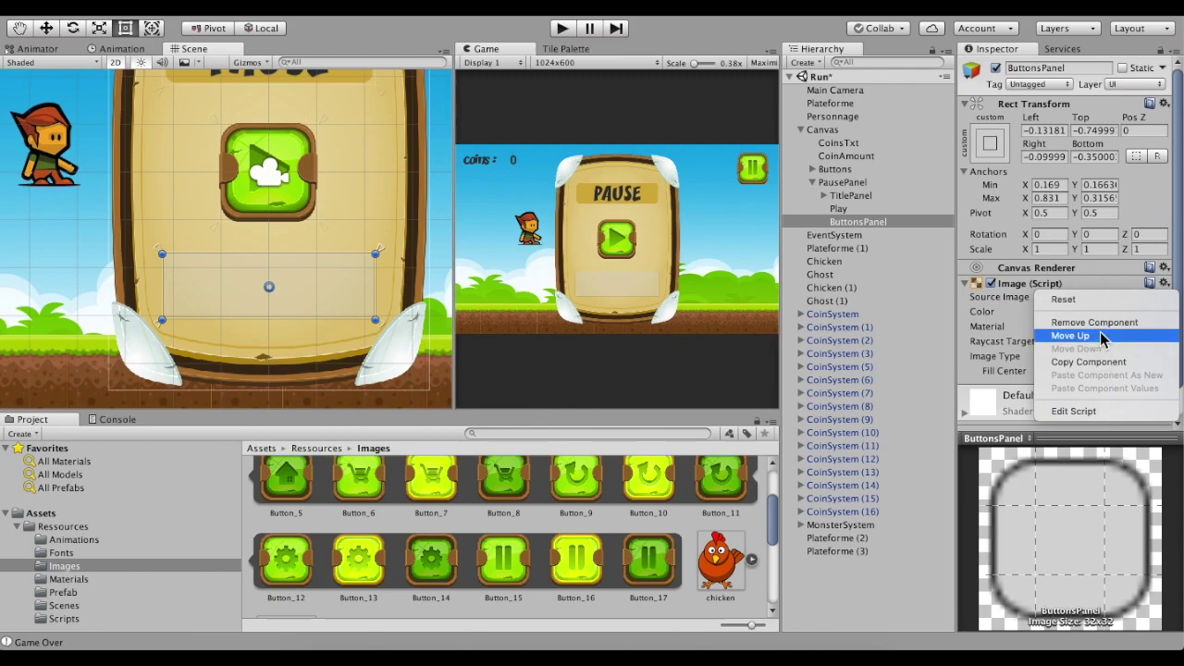
pyautogui.press('Escape')
pyautogui.rightClick(858, 223)
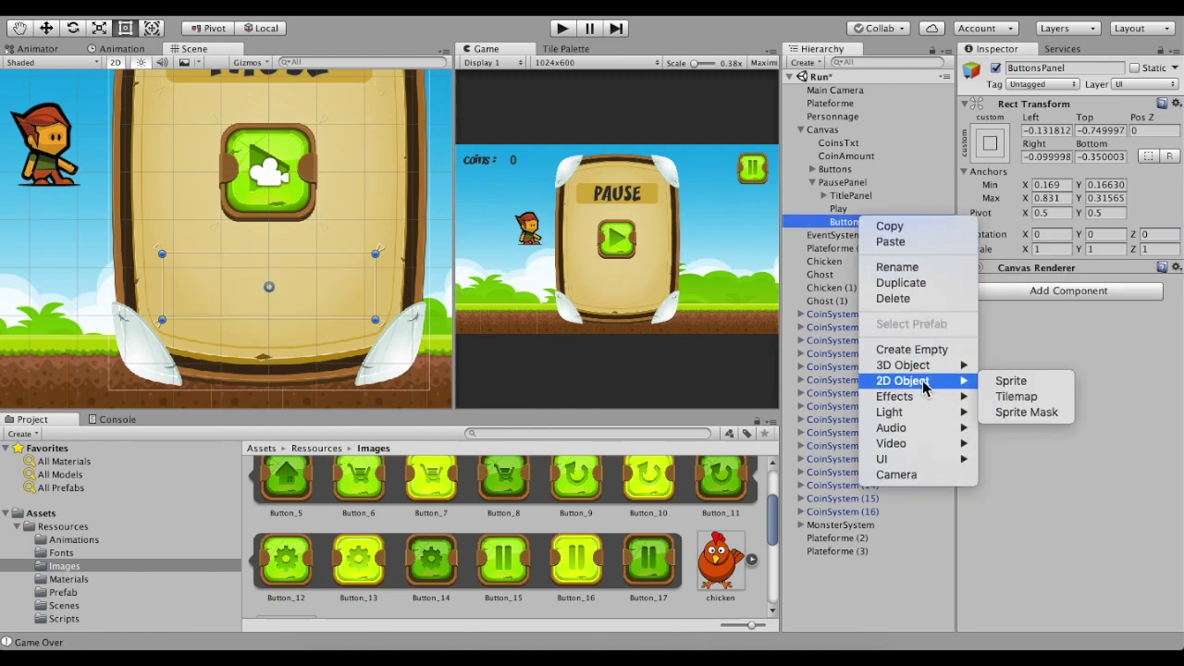
# - Create a UI Button inside ButtonsPanel and name it Restart
pyautogui.moveTo(921, 460)
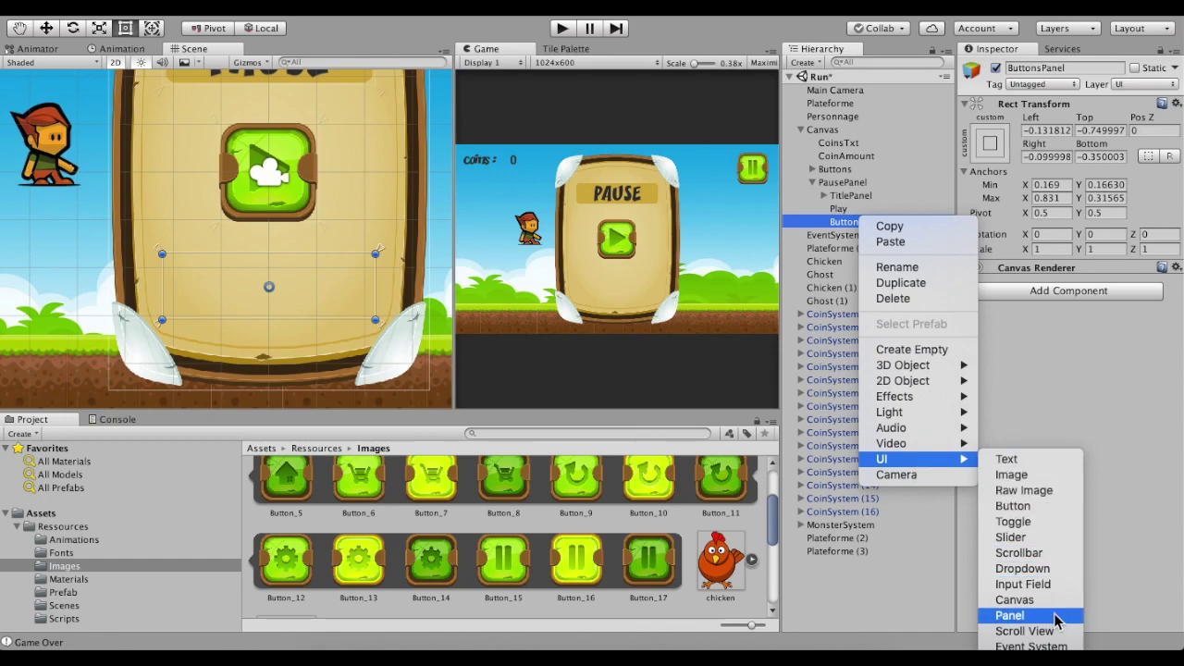
pyautogui.click(1029, 508)
pyautogui.click(1037, 68)
pyautogui.write('Rest')
pyautogui.press('Return')
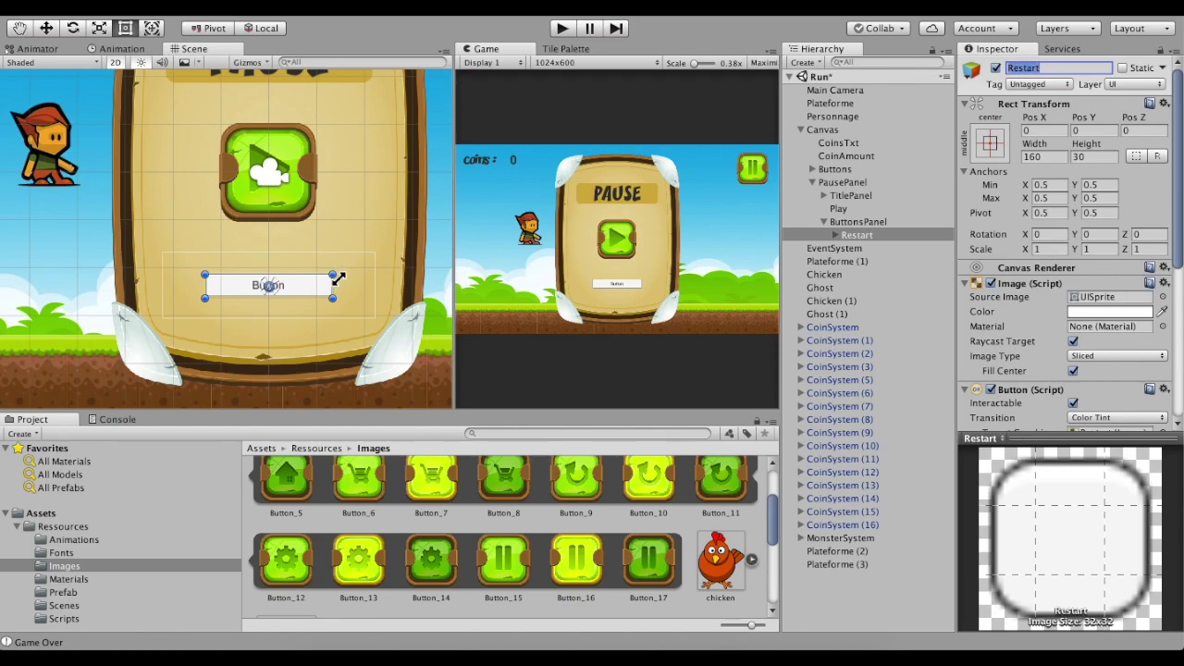
# - Make the Restart button 75×75 and move it to the panel's left side
pyautogui.moveTo(337, 278); pyautogui.dragTo(261, 260)
pyautogui.moveTo(218, 300); pyautogui.dragTo(190, 320)
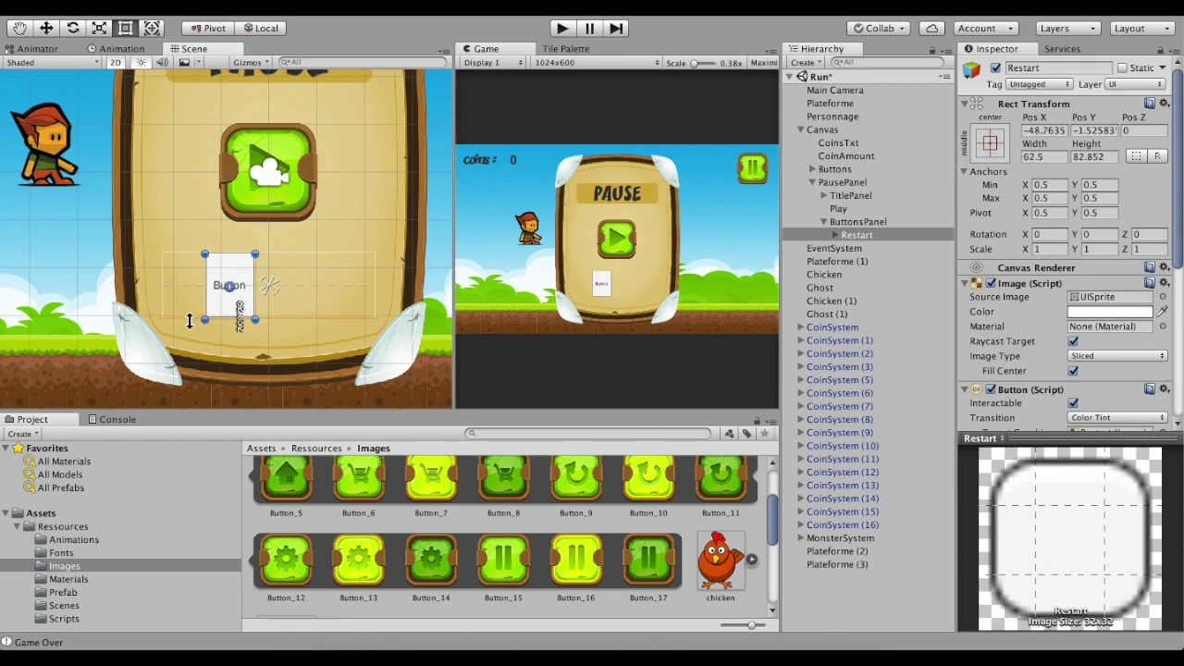
pyautogui.click(1032, 156)
pyautogui.write('150')
pyautogui.press('Tab')
pyautogui.write('75')
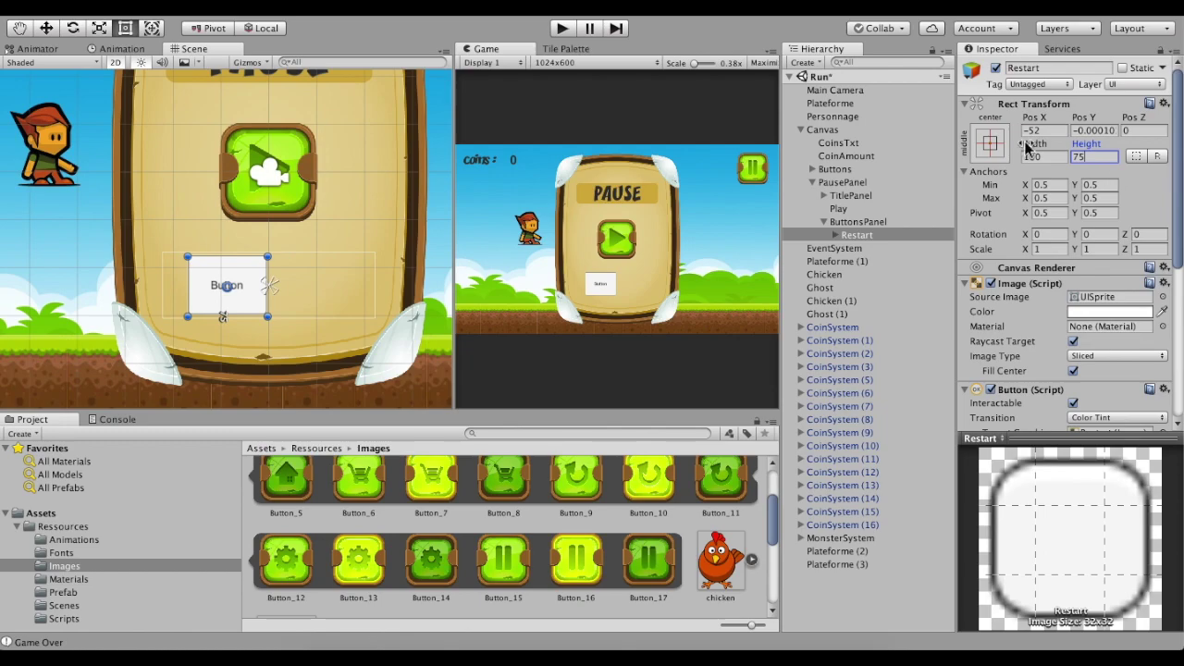
pyautogui.click(1038, 156)
pyautogui.write('75')
pyautogui.moveTo(250, 308); pyautogui.dragTo(209, 308)
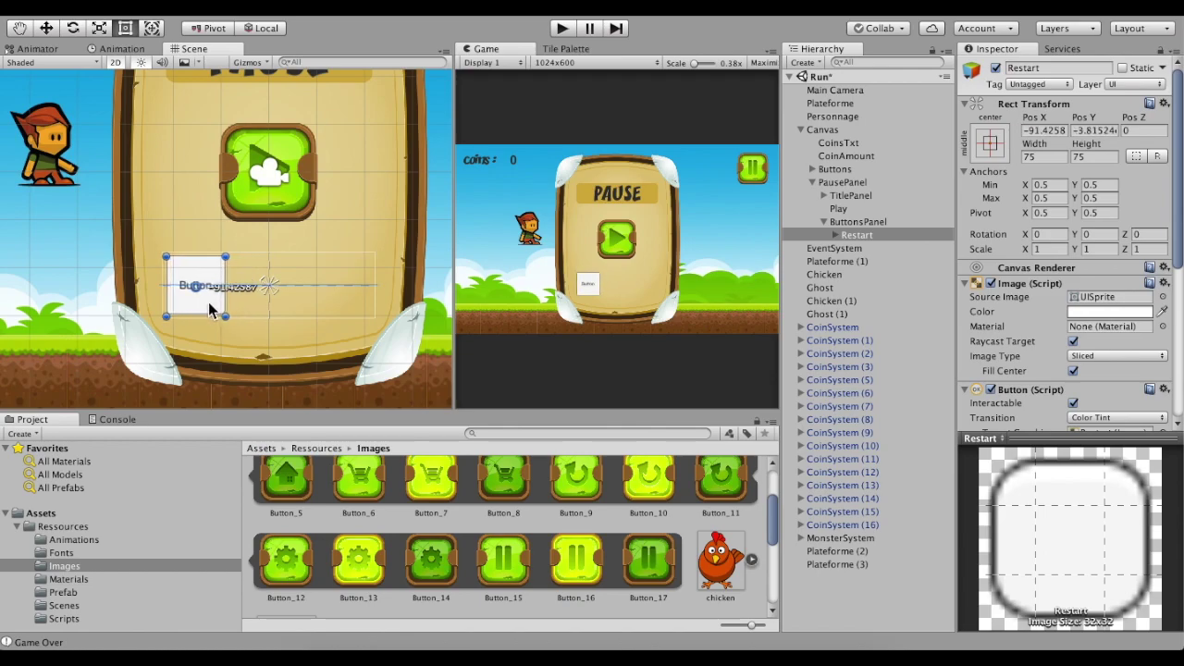
# - Delete the Restart button's Text child, then duplicate the button
pyautogui.click(835, 235)
pyautogui.rightClick(870, 248)
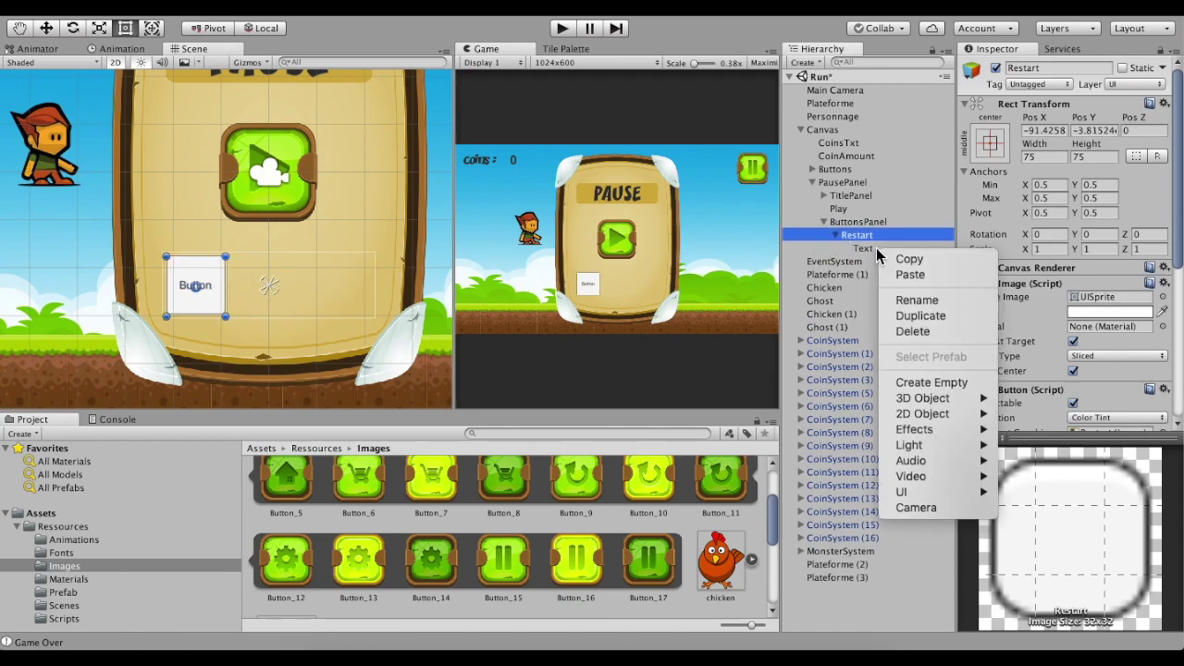
pyautogui.press('Escape')
pyautogui.rightClick(870, 248)
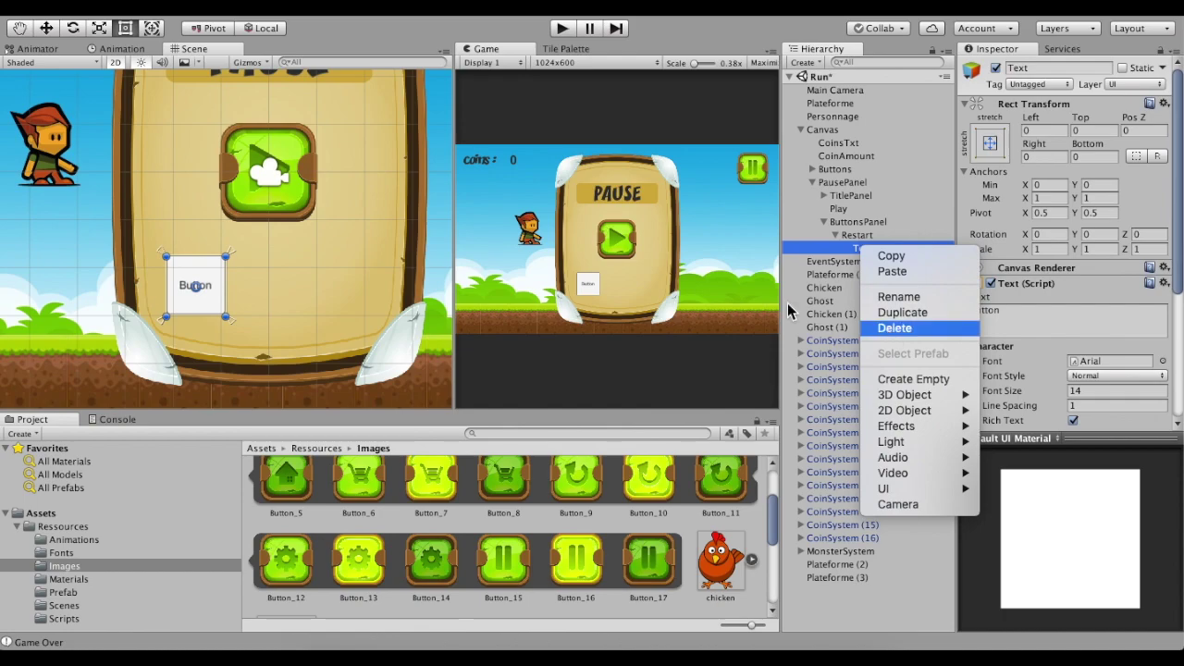
pyautogui.click(894, 328)
pyautogui.click(214, 284)
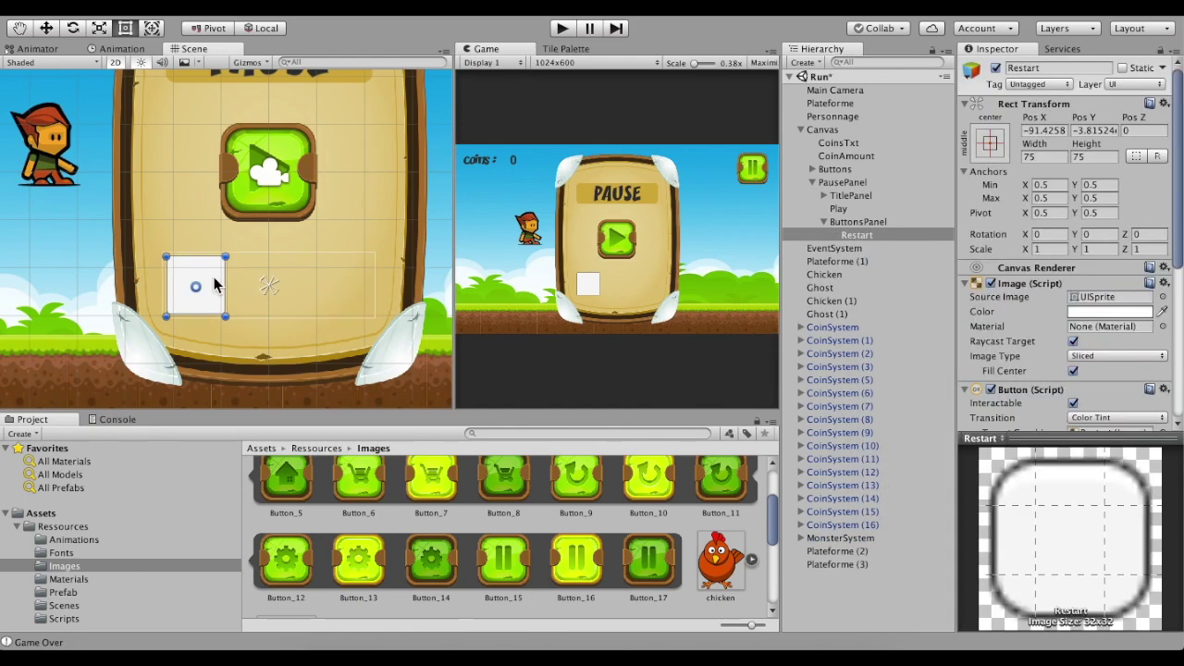
pyautogui.hotkey('ctrl', 'd')
# - Place two copies of the Restart button side by side to its right
pyautogui.moveTo(215, 284); pyautogui.dragTo(362, 287)
pyautogui.hotkey('ctrl', 'd')
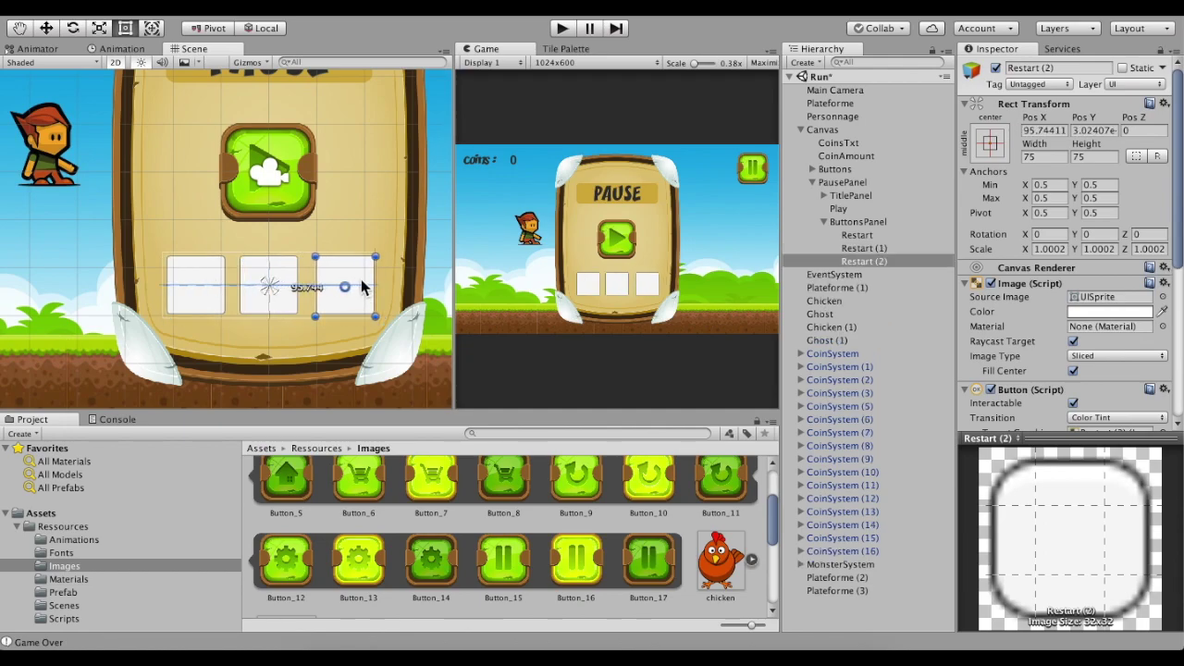
pyautogui.moveTo(362, 287); pyautogui.dragTo(362, 287)
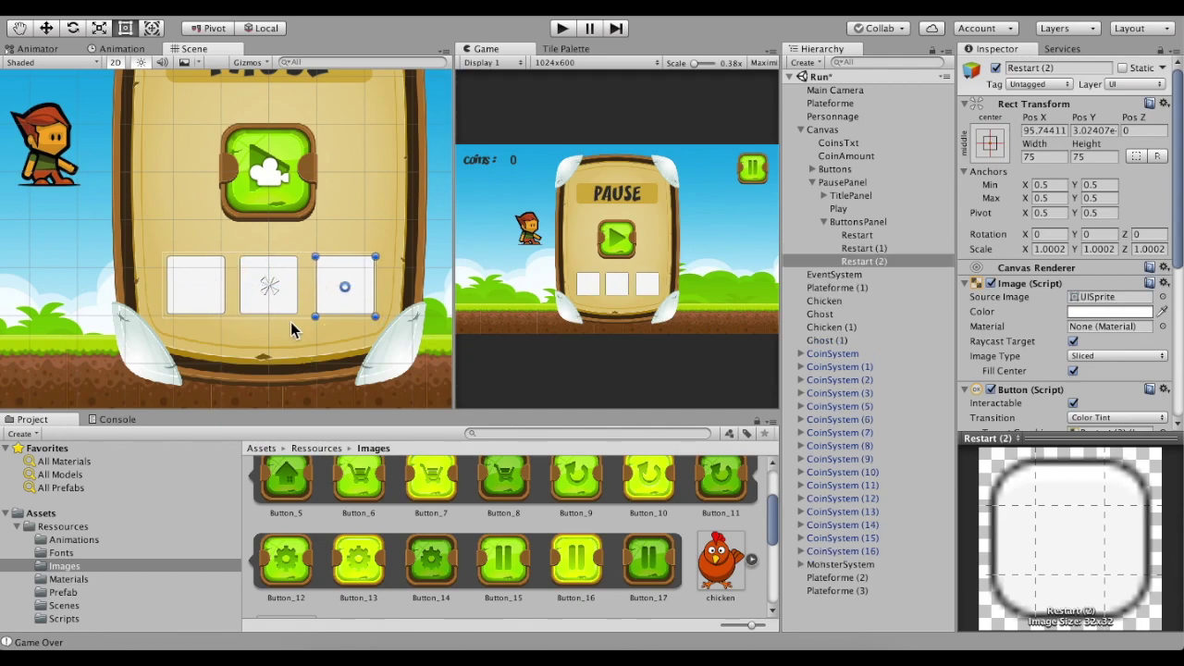
# - Set Pos X to -90 on Restart and 90 on Restart (2)
pyautogui.click(208, 281)
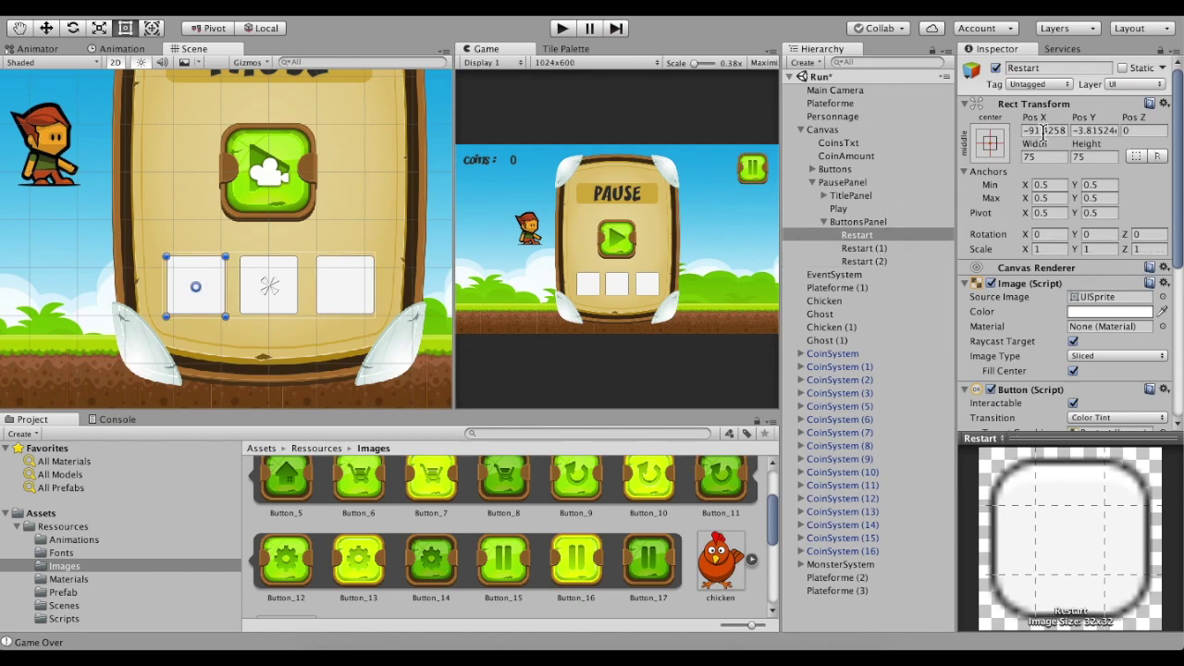
pyautogui.click(1034, 131)
pyautogui.write('-90')
pyautogui.click(345, 286)
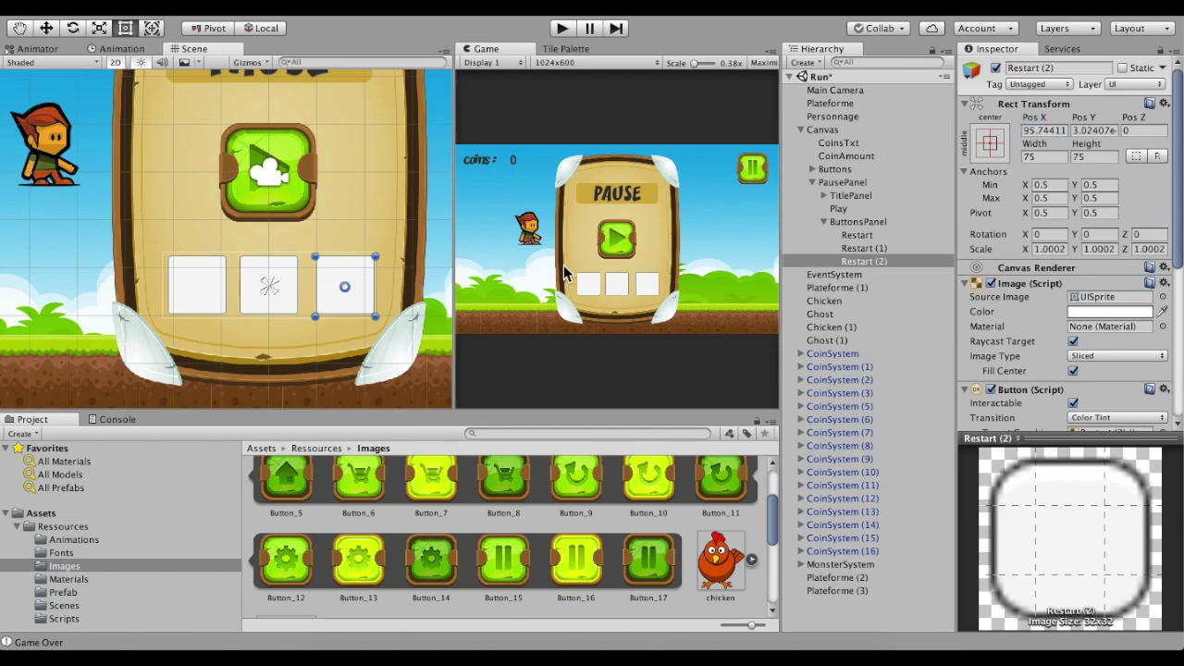
pyautogui.click(1049, 132)
pyautogui.write('90')
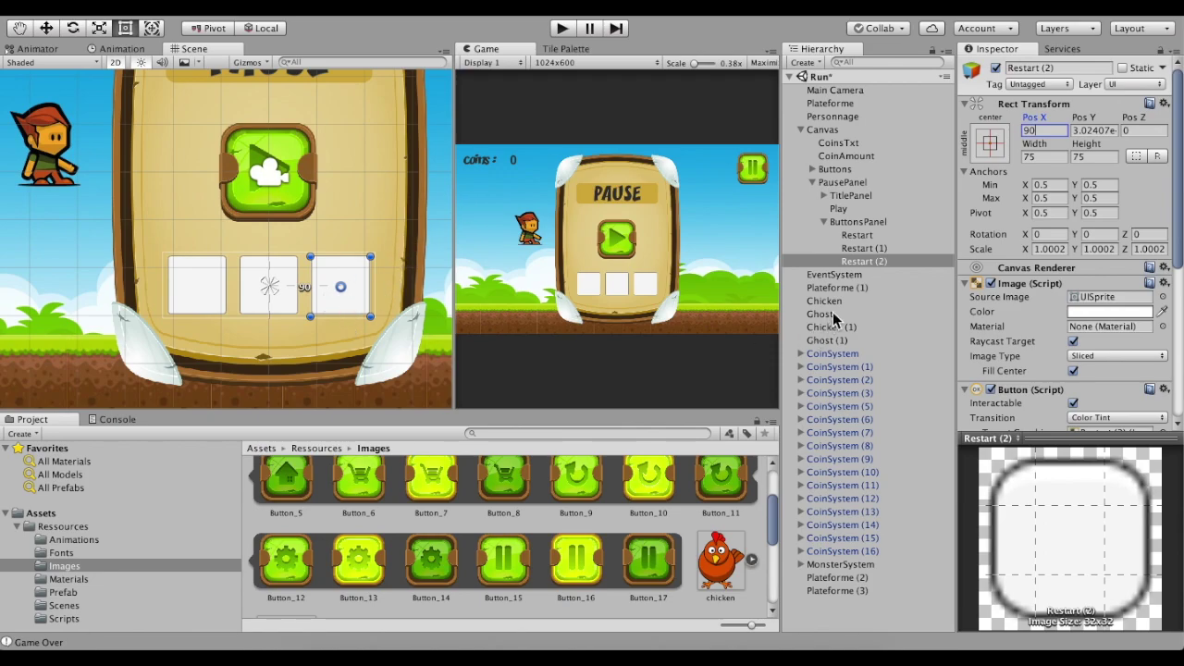
pyautogui.click(869, 235)
# - Anchor Restart to its corners, then rename Restart (1) to Home and anchor it likewise
pyautogui.scroll(3, 265, 287)
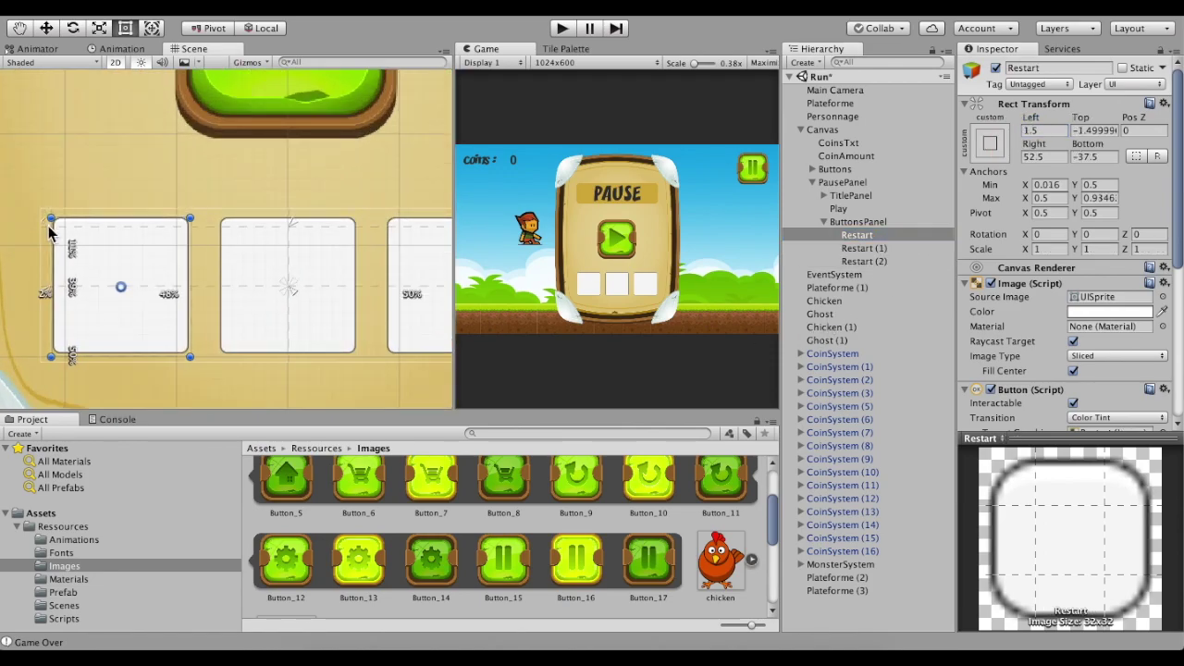
pyautogui.moveTo(51, 220); pyautogui.dragTo(50, 218)
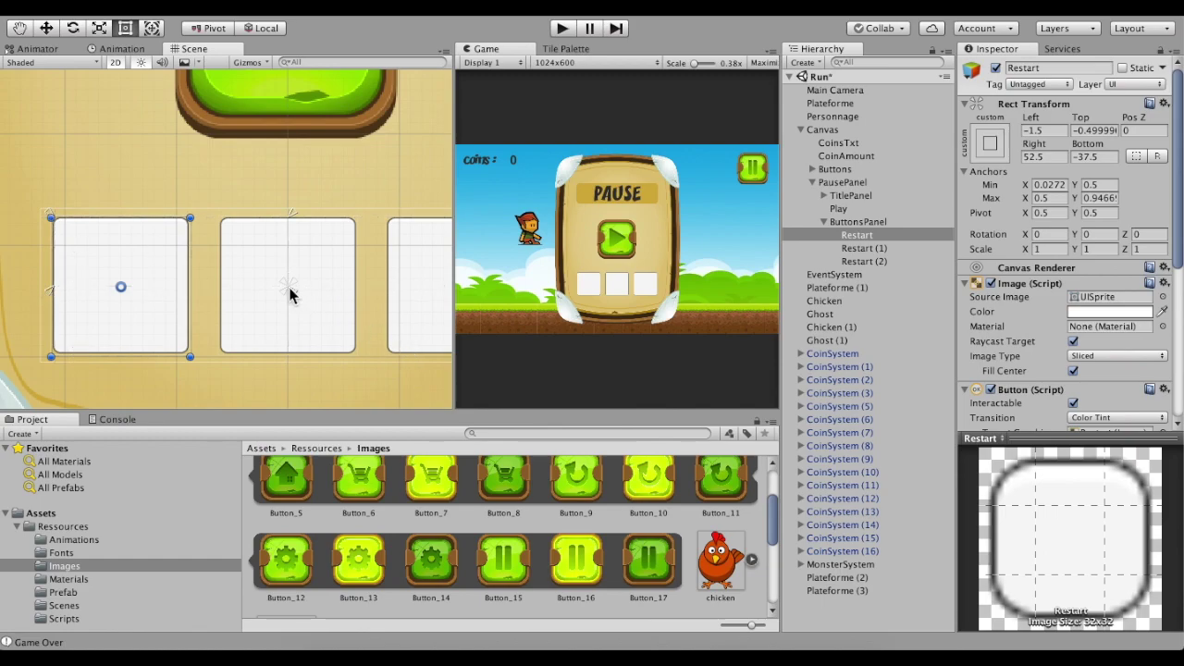
pyautogui.moveTo(292, 296); pyautogui.dragTo(196, 358)
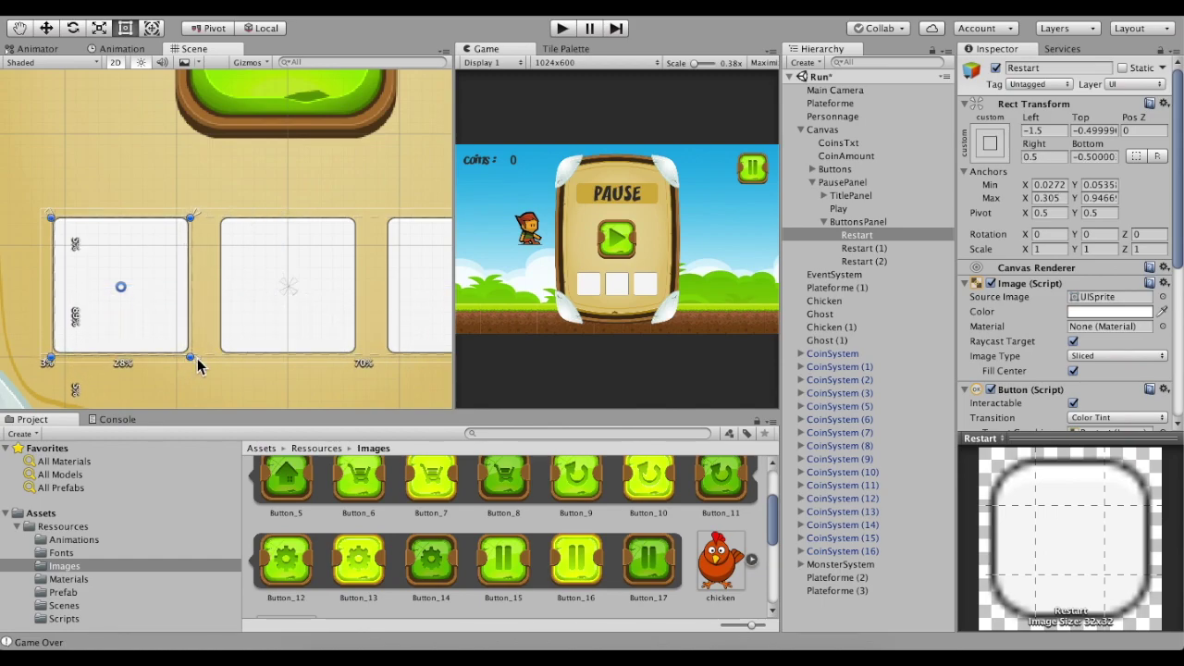
pyautogui.click(874, 251)
pyautogui.click(1066, 69)
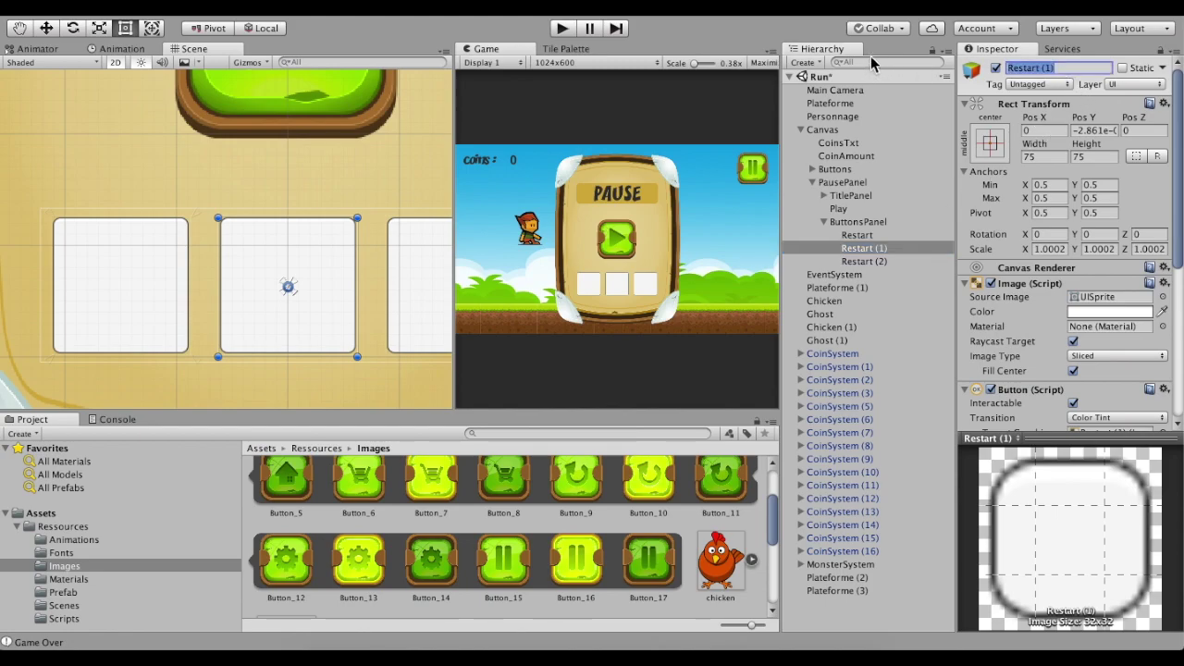
pyautogui.write('Home')
pyautogui.press('Return')
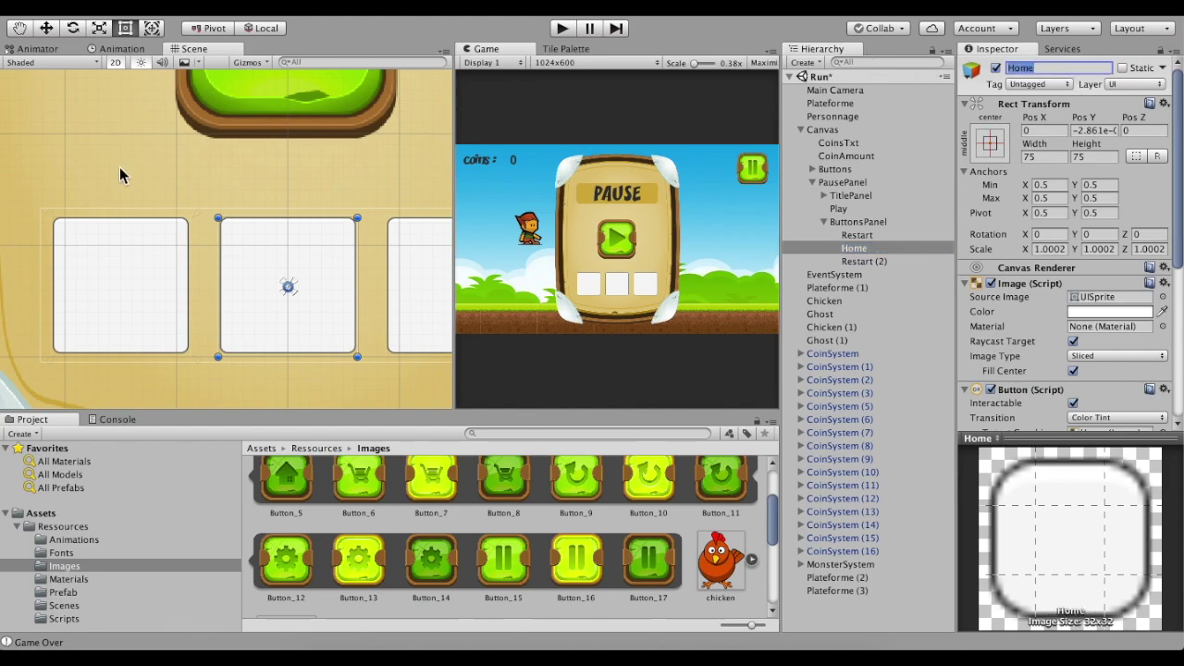
pyautogui.moveTo(297, 291); pyautogui.dragTo(365, 368)
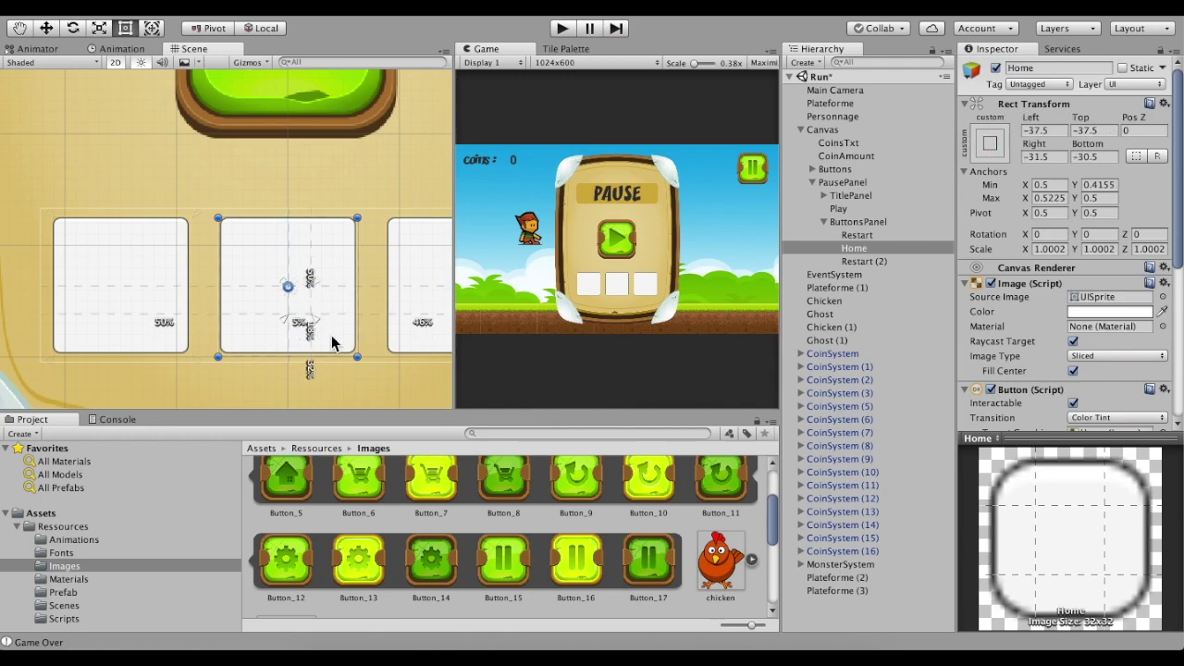
pyautogui.moveTo(287, 289); pyautogui.dragTo(218, 223)
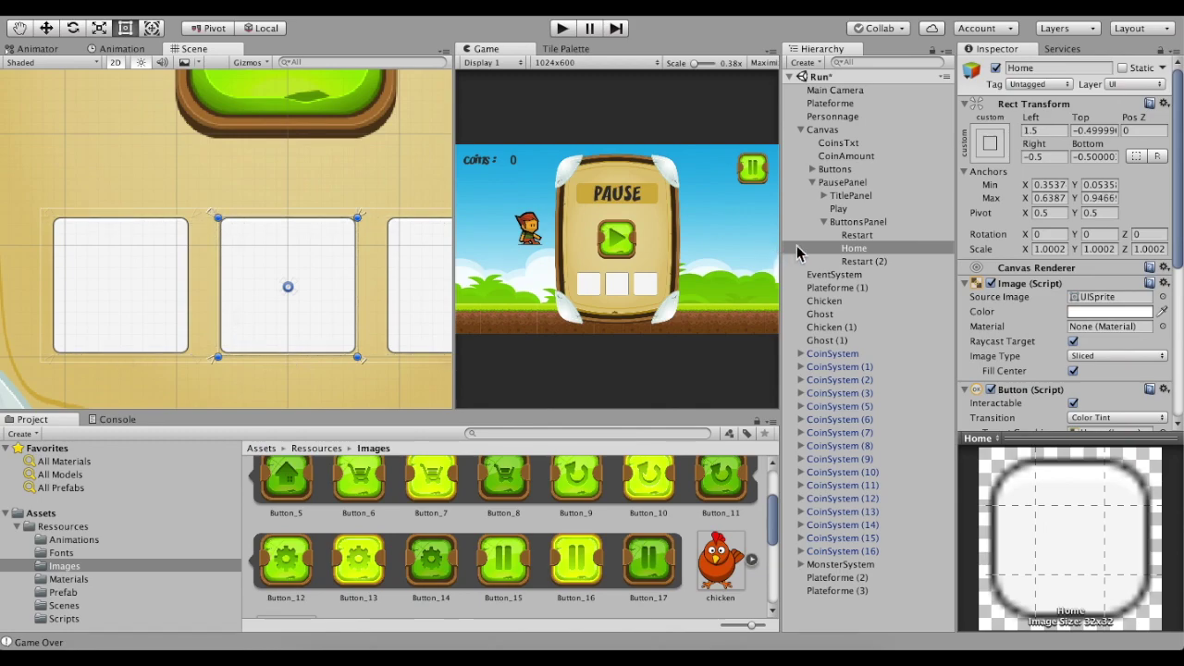
# - Rename Restart (2) to Config and fit its anchors to its corners
pyautogui.click(865, 262)
pyautogui.click(1067, 67)
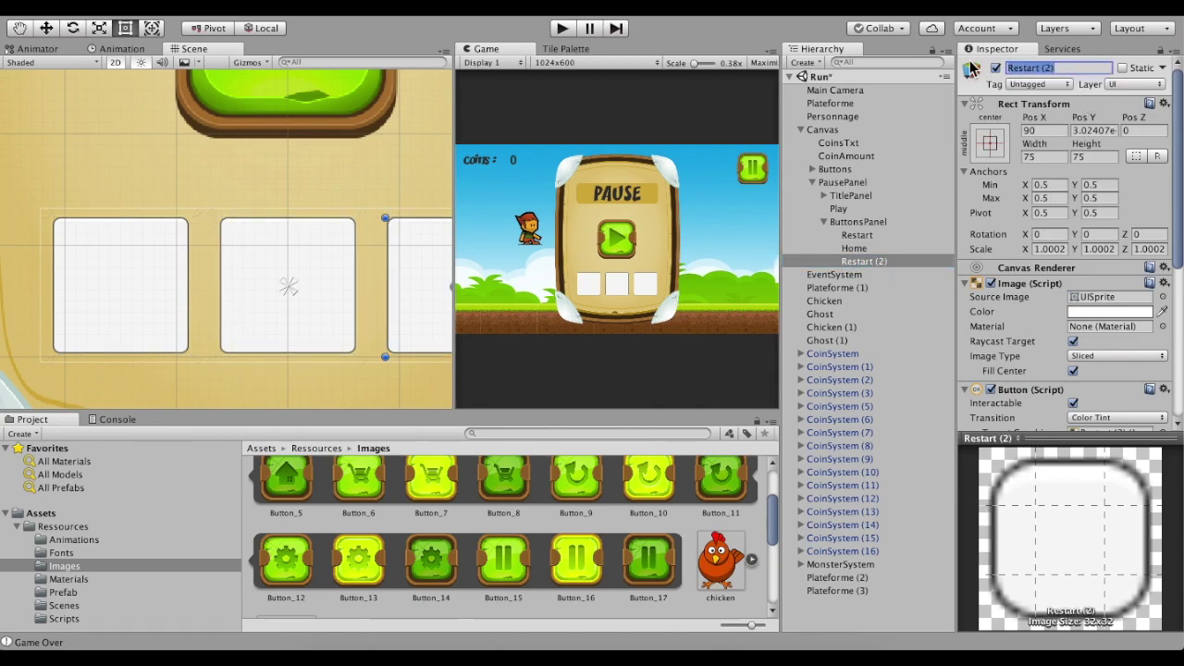
pyautogui.write('Co')
pyautogui.press('Return')
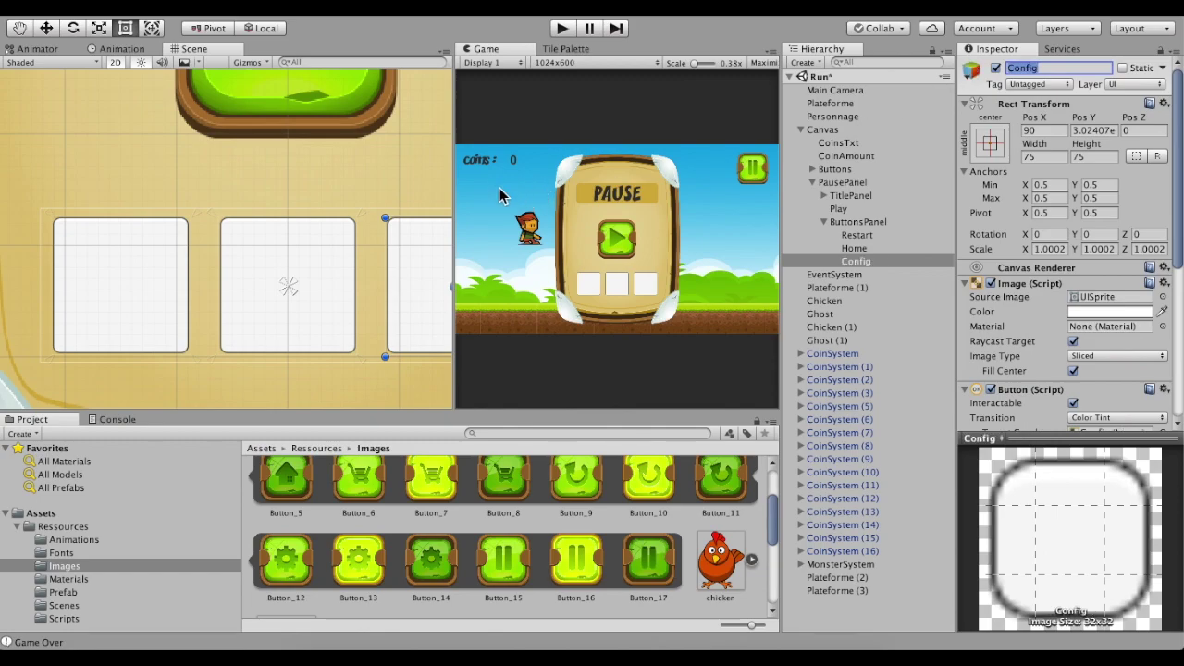
pyautogui.moveTo(289, 339); pyautogui.dragTo(134, 310, button='middle')
pyautogui.moveTo(136, 270); pyautogui.dragTo(373, 340)
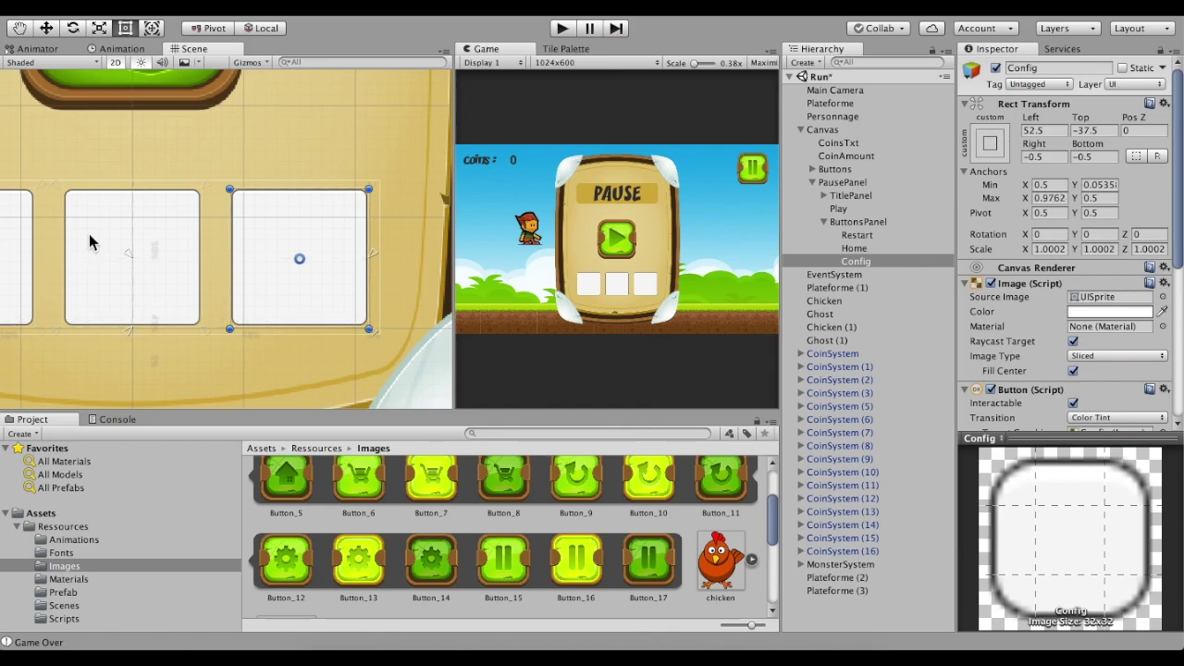
pyautogui.moveTo(131, 257); pyautogui.dragTo(229, 192)
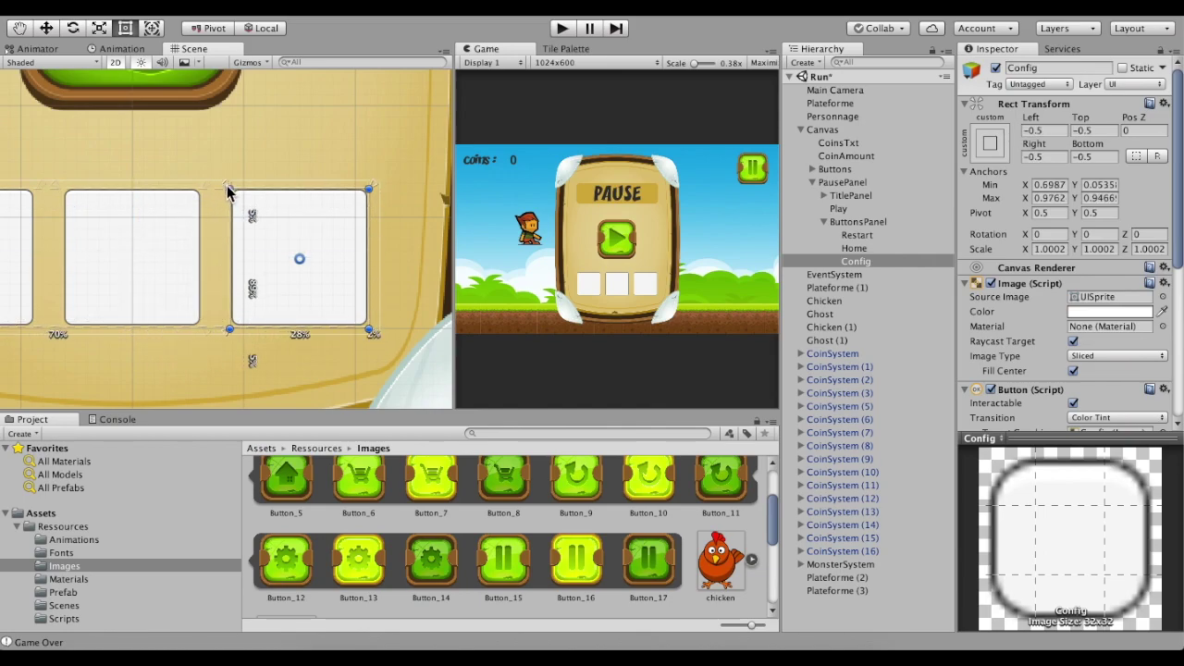
pyautogui.scroll(-5, 128, 271)
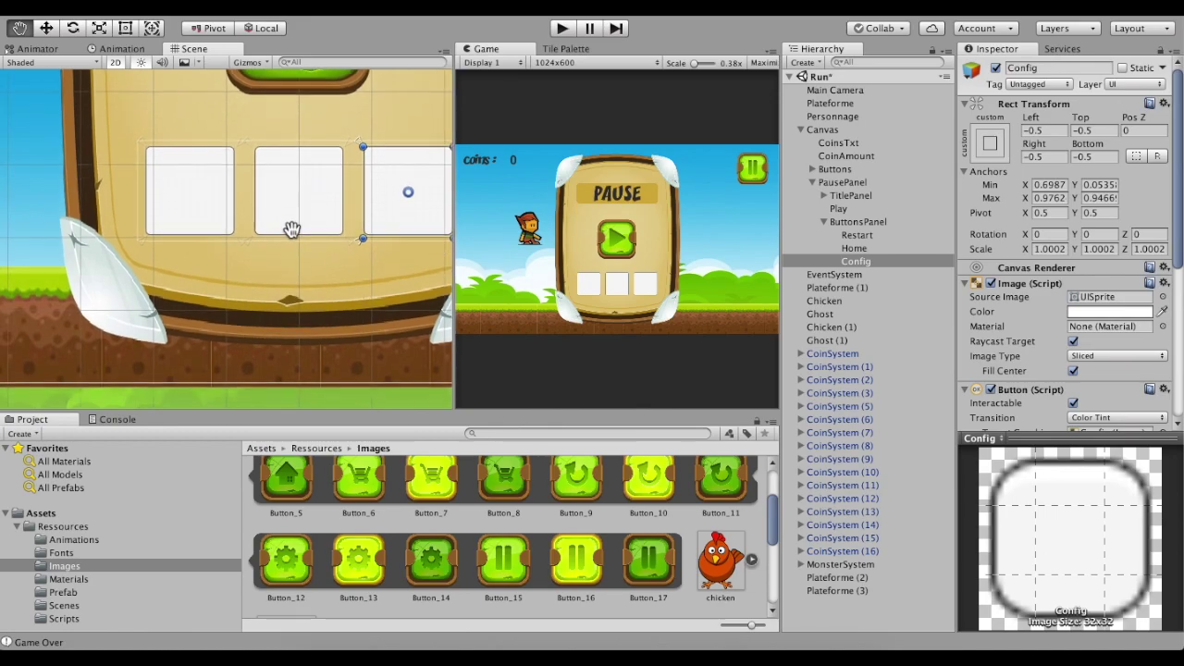
pyautogui.click(857, 235)
pyautogui.scroll(-5, 1071, 276)
# - Drag the Button_9 sprite into the Restart button's Source Image field
pyautogui.scroll(3, 1071, 276)
pyautogui.scroll(3, 1071, 276)
pyautogui.scroll(3, 505, 527)
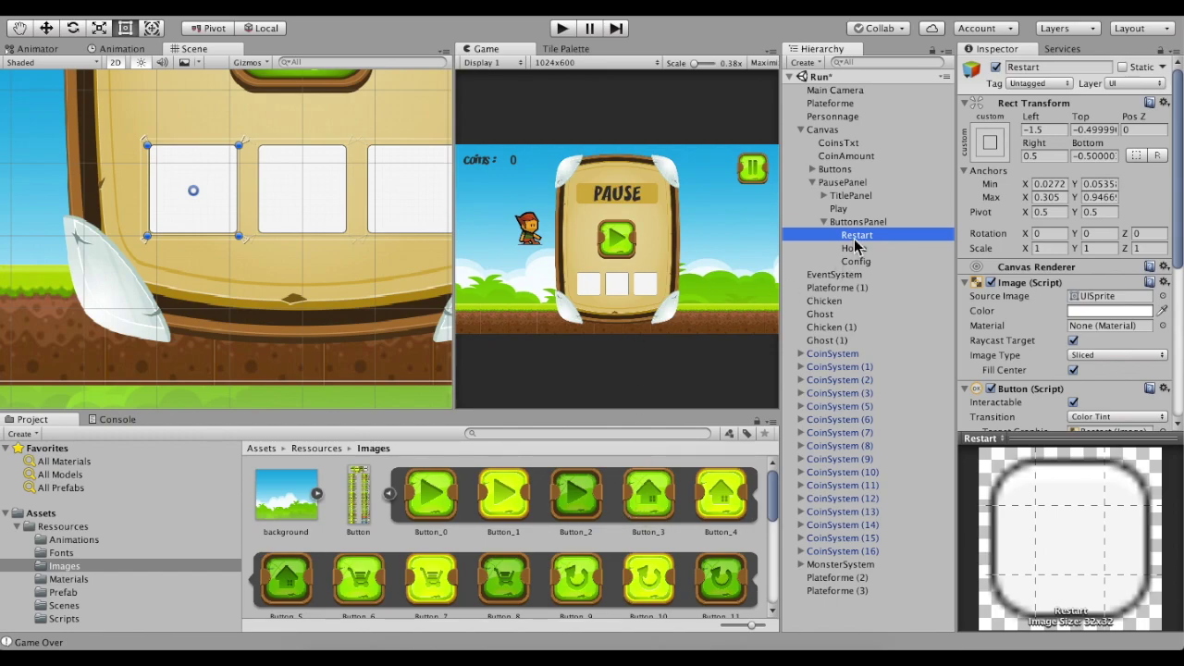
pyautogui.scroll(-1, 498, 498)
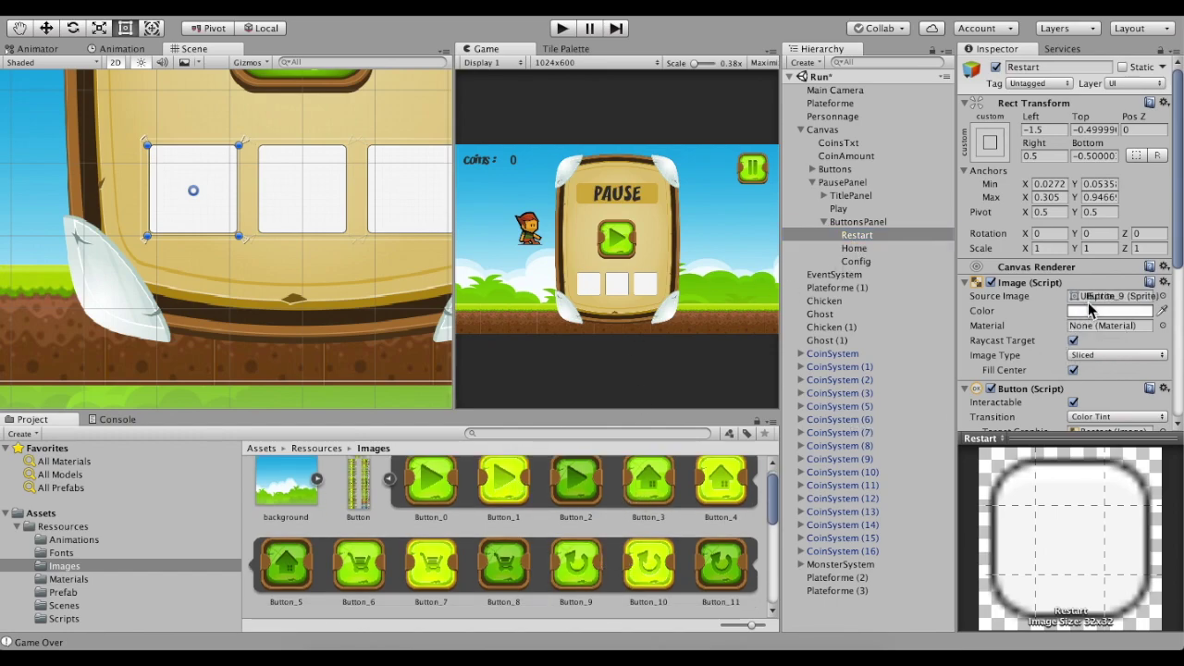
pyautogui.moveTo(588, 581); pyautogui.dragTo(1092, 298)
pyautogui.scroll(-3, 1096, 343)
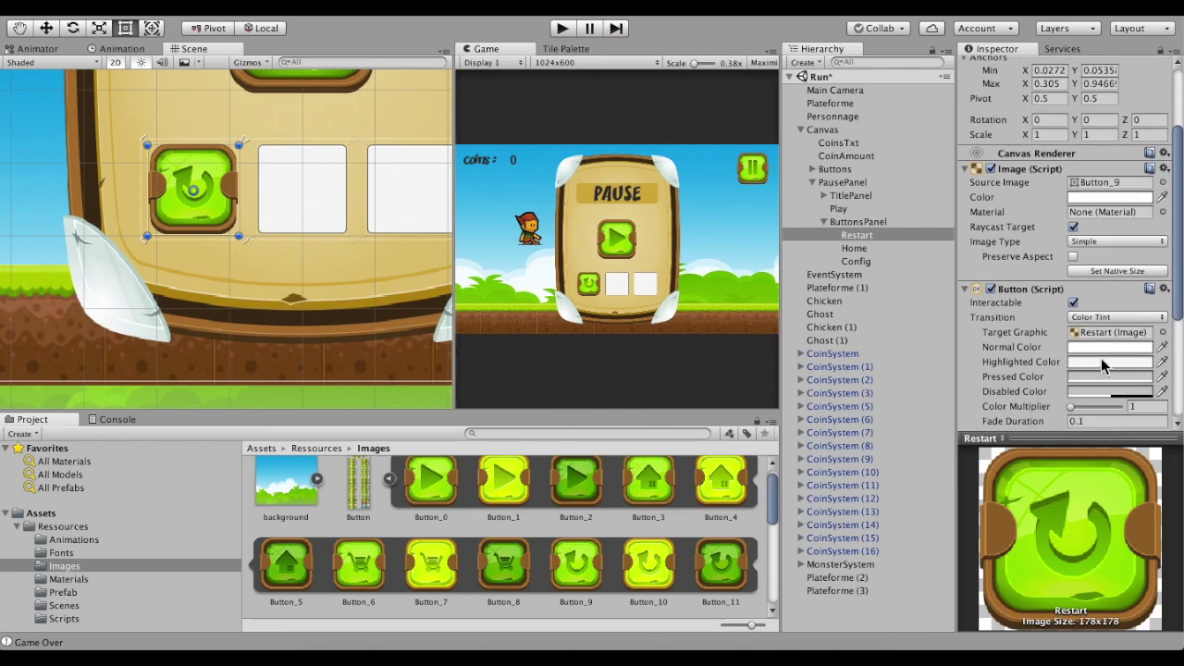
pyautogui.click(1101, 317)
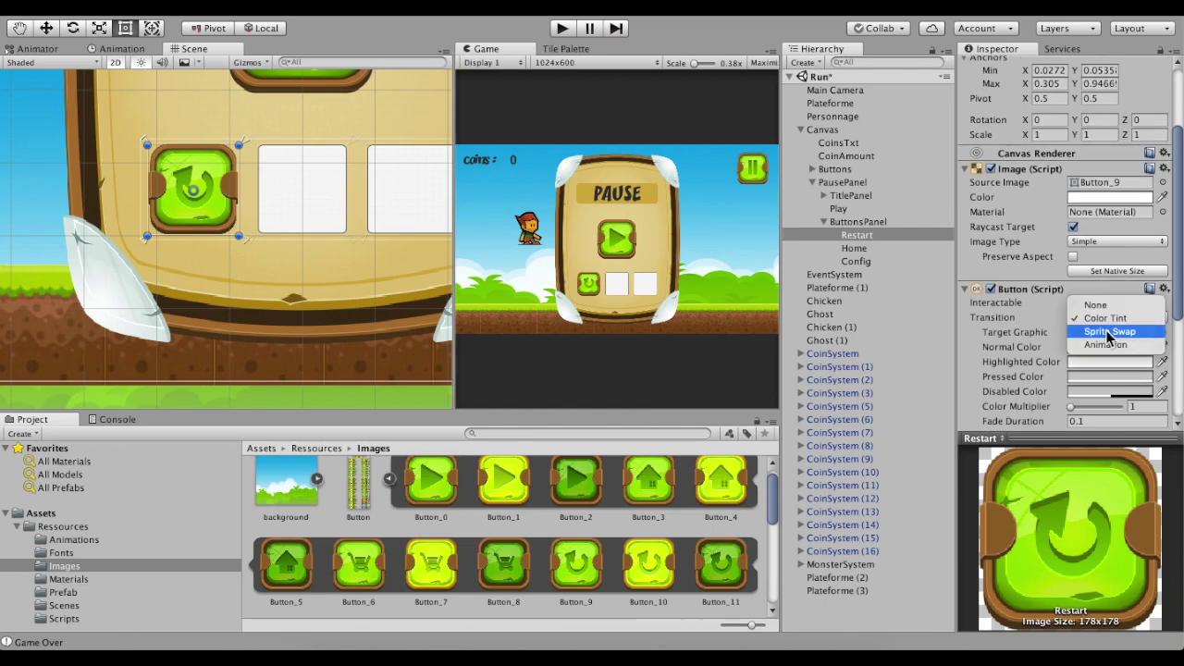
# - Set Restart to Sprite Swap with Button_10 highlighted, Button_11 pressed and Button_9 disabled
pyautogui.click(1109, 331)
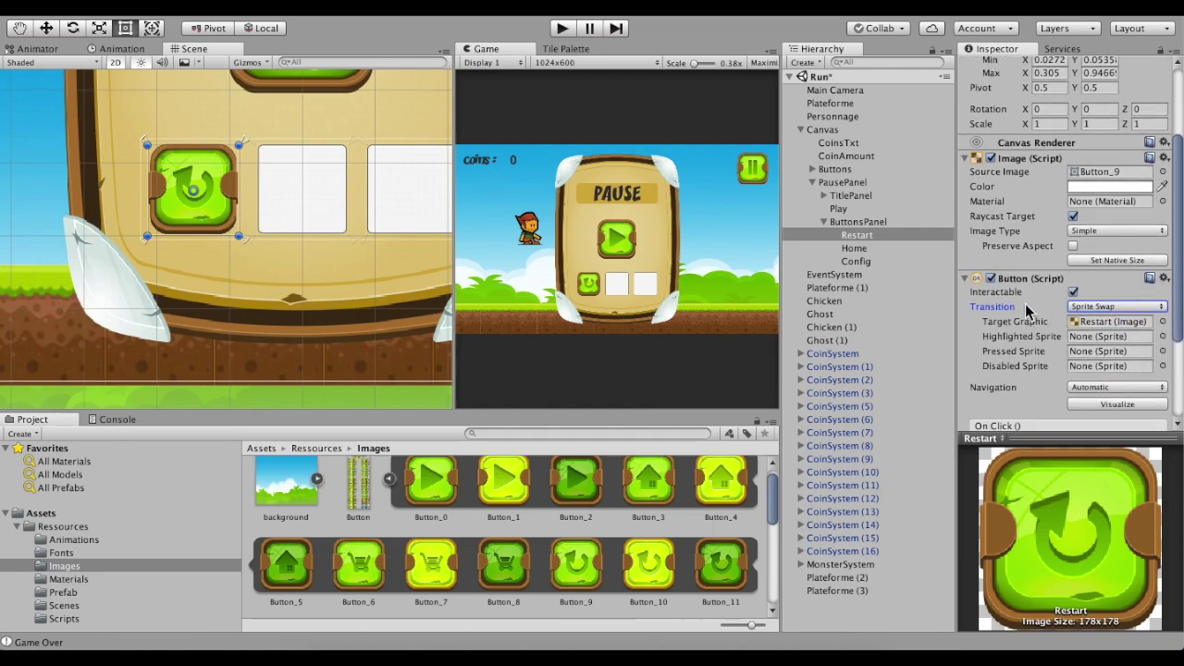
pyautogui.scroll(-2, 1111, 296)
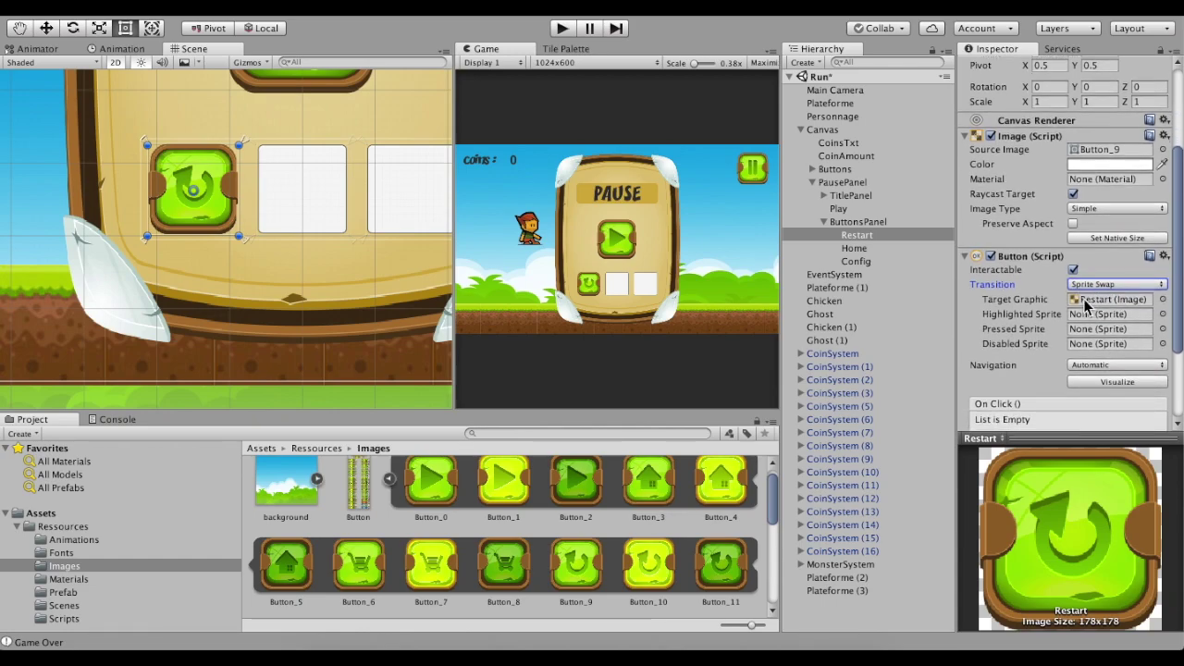
pyautogui.moveTo(650, 564); pyautogui.dragTo(1111, 302)
pyautogui.moveTo(721, 563); pyautogui.dragTo(1110, 318)
pyautogui.moveTo(575, 565)
pyautogui.mouseDown()
pyautogui.moveTo(1059, 379)
pyautogui.moveTo(1101, 334)
pyautogui.mouseUp()
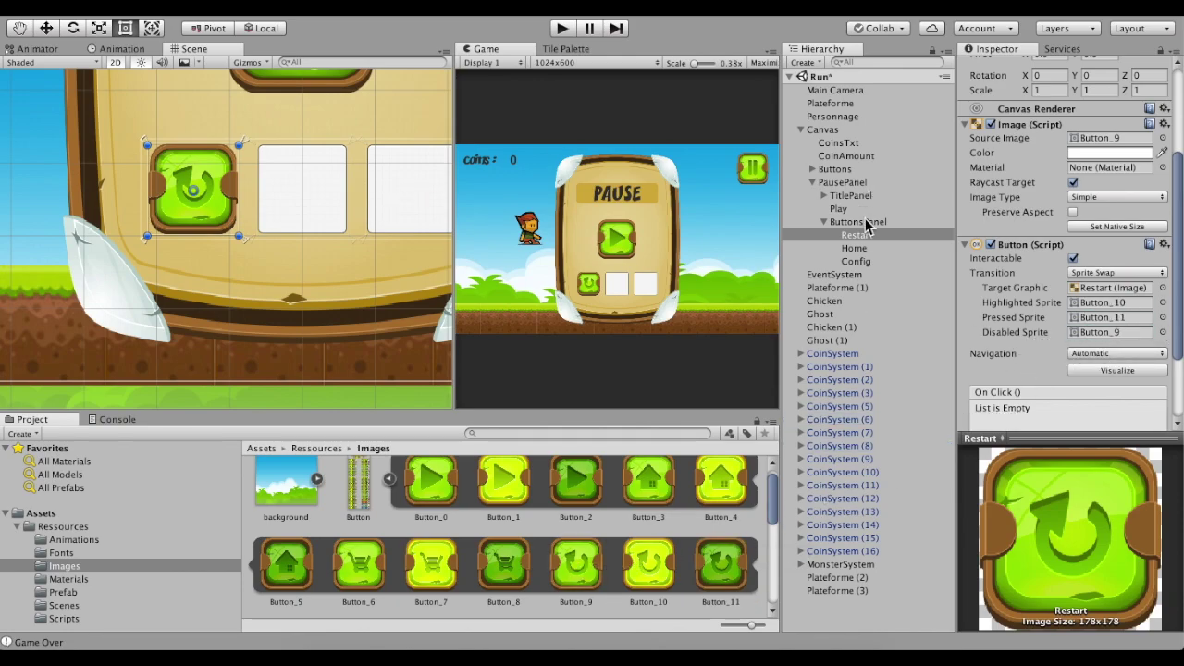
# - Set Home to Sprite Swap with Button_4 highlighted, Button_5 pressed, and Button_3 as its image
pyautogui.click(857, 249)
pyautogui.click(1138, 259)
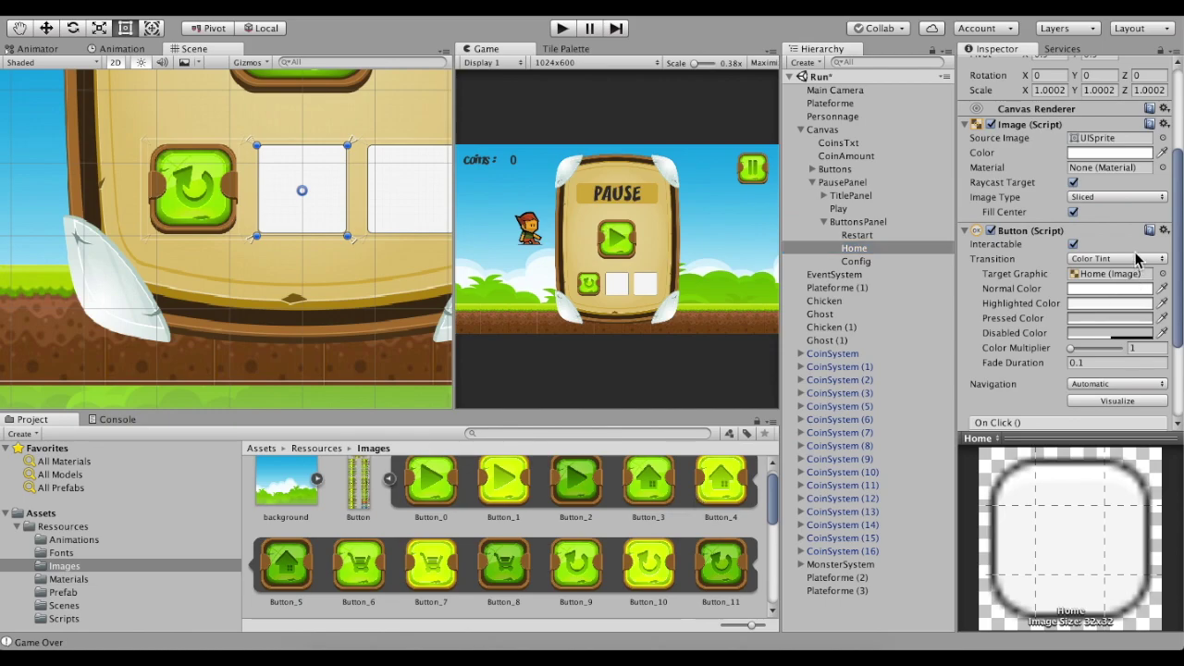
pyautogui.click(546, 616)
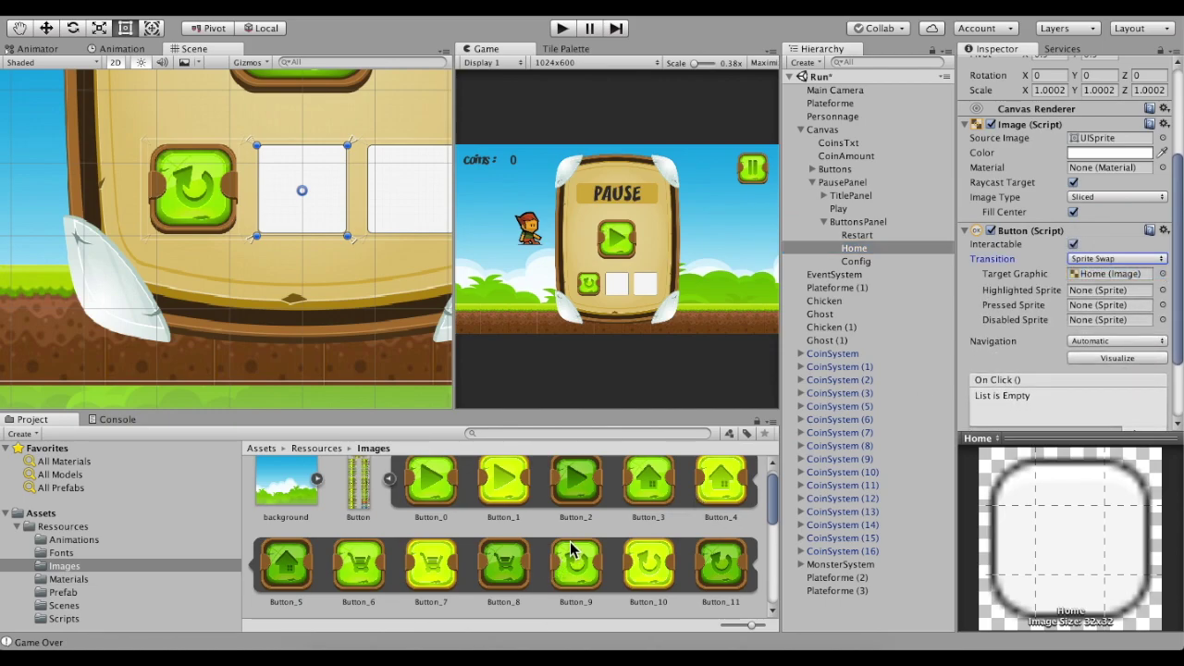
pyautogui.scroll(1, 668, 488)
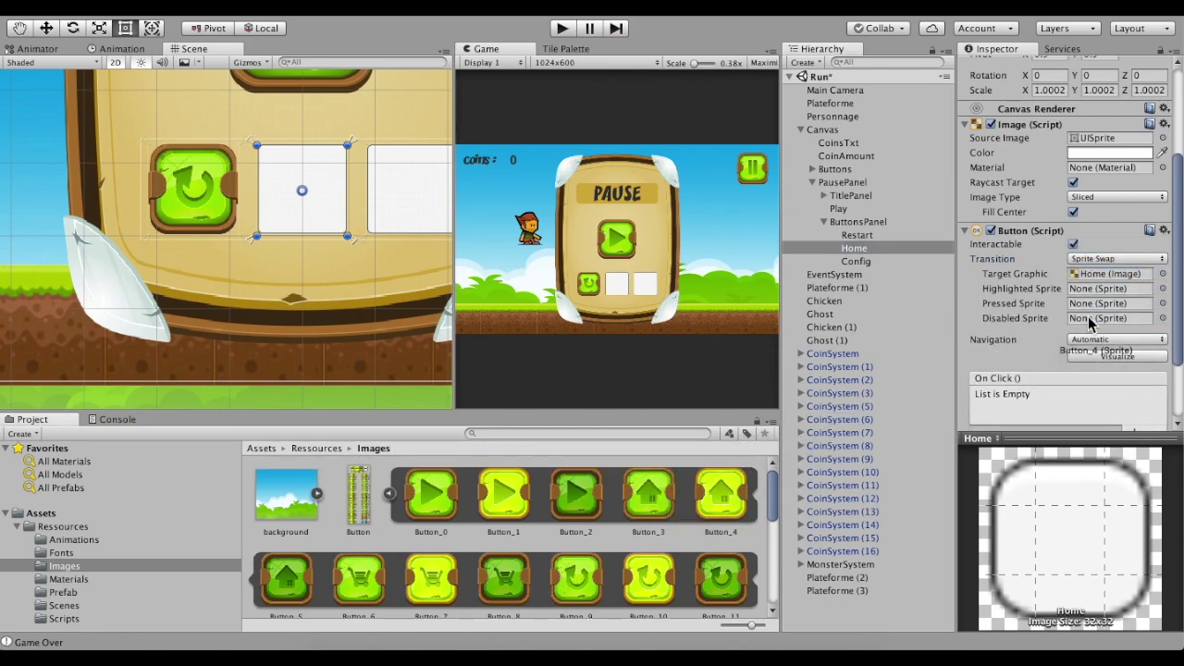
pyautogui.moveTo(713, 502); pyautogui.dragTo(1110, 289)
pyautogui.click(290, 599)
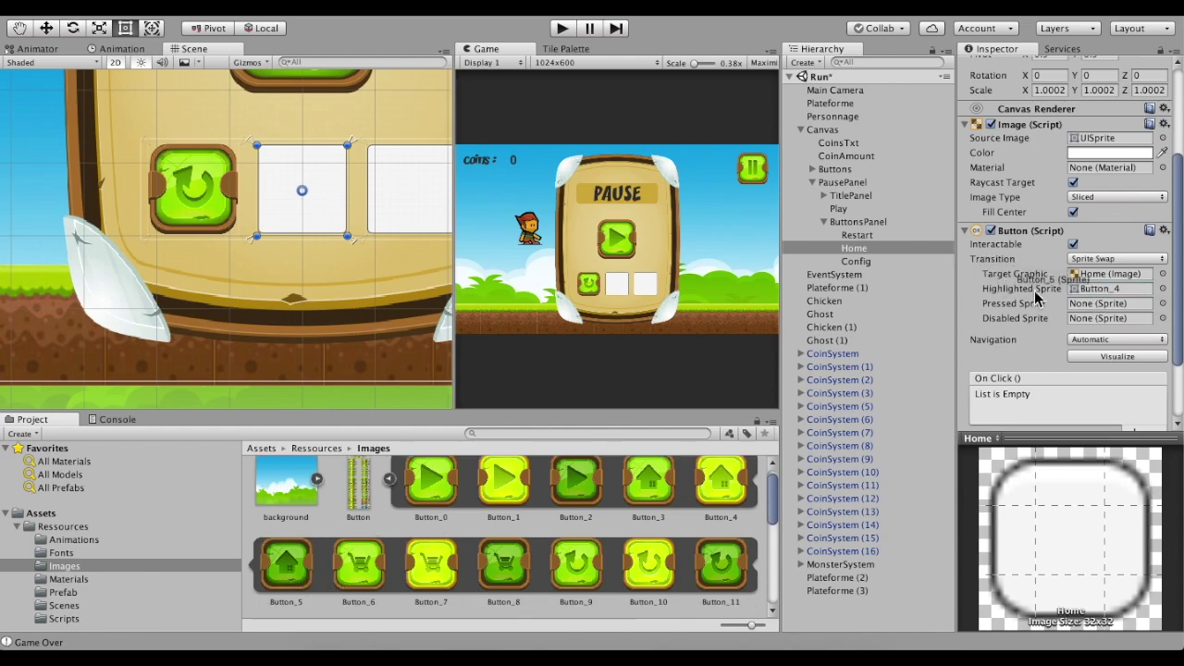
pyautogui.moveTo(289, 600)
pyautogui.mouseDown()
pyautogui.moveTo(1106, 304)
pyautogui.moveTo(1101, 318)
pyautogui.mouseUp()
pyautogui.moveTo(648, 500); pyautogui.dragTo(1120, 139)
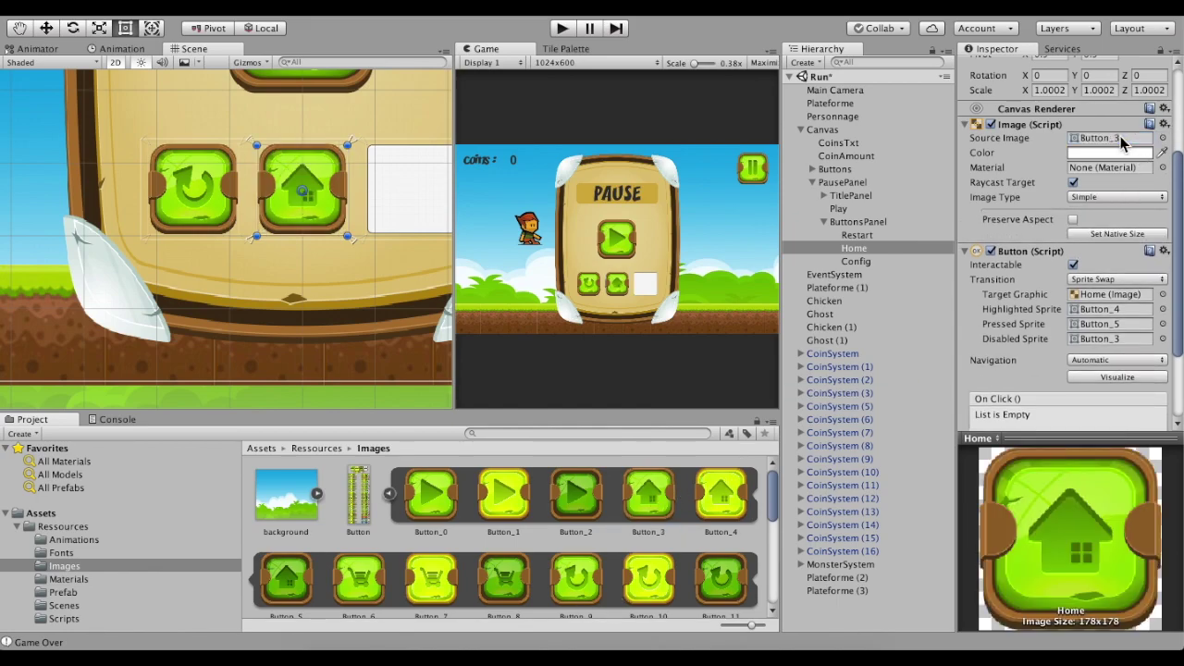
pyautogui.click(861, 265)
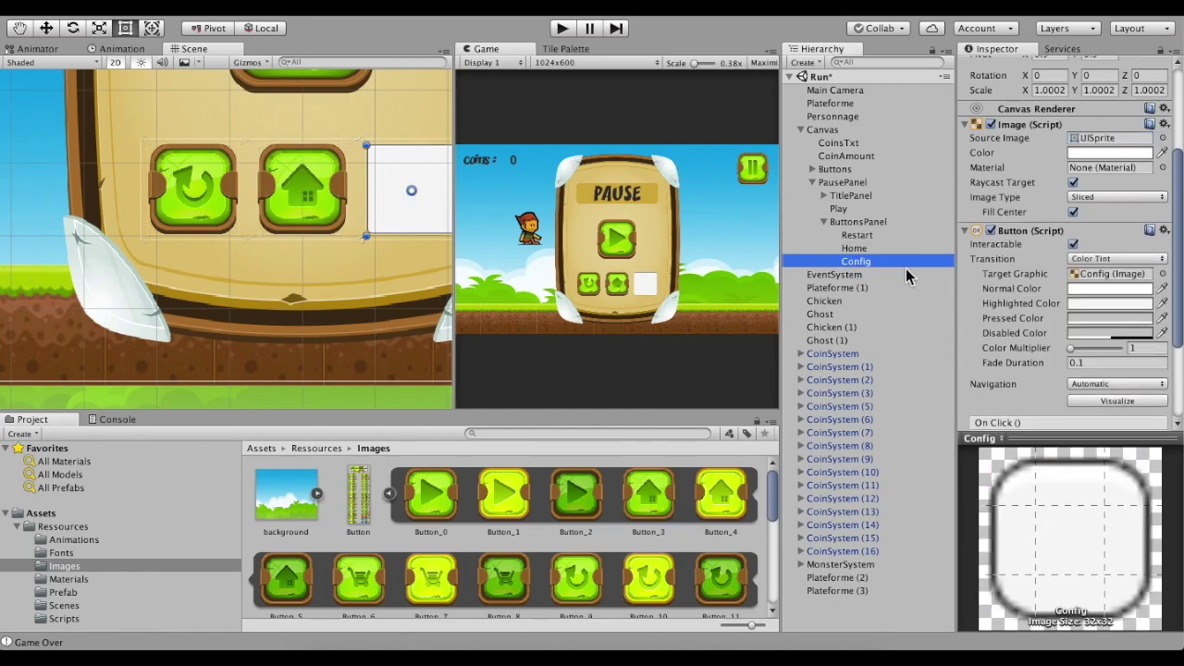
# - Give Config the Button_12 image and Sprite Swap with Button_13, Button_14 and Button_12
pyautogui.scroll(-3, 475, 568)
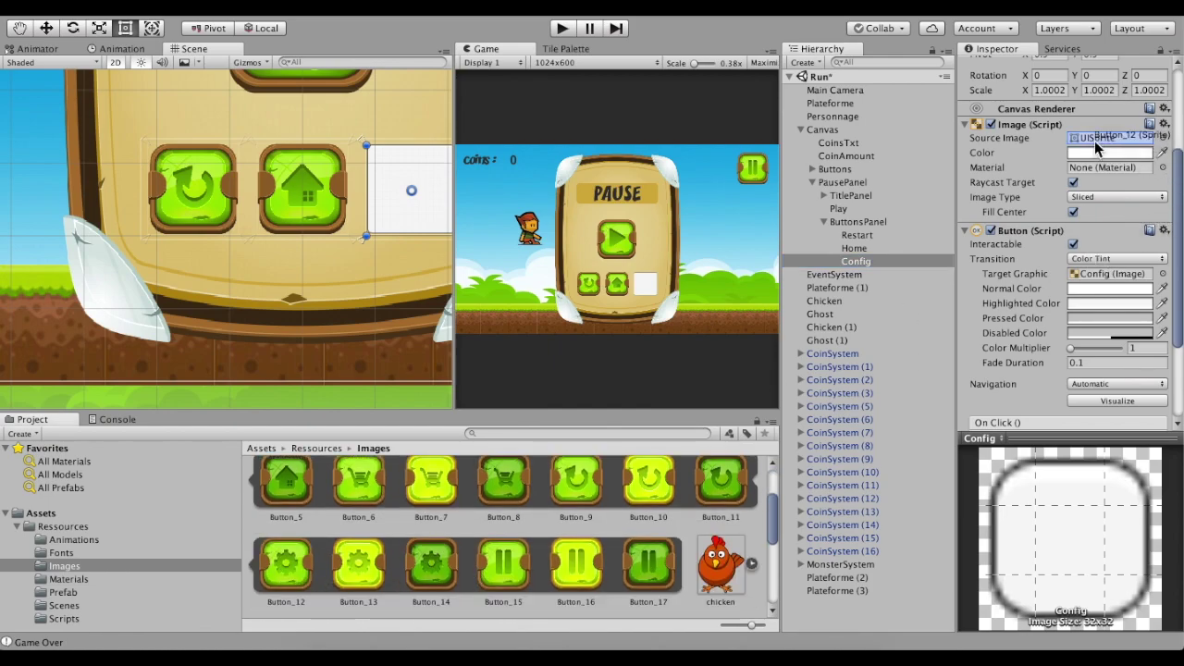
pyautogui.moveTo(283, 597); pyautogui.dragTo(1110, 139)
pyautogui.click(1101, 273)
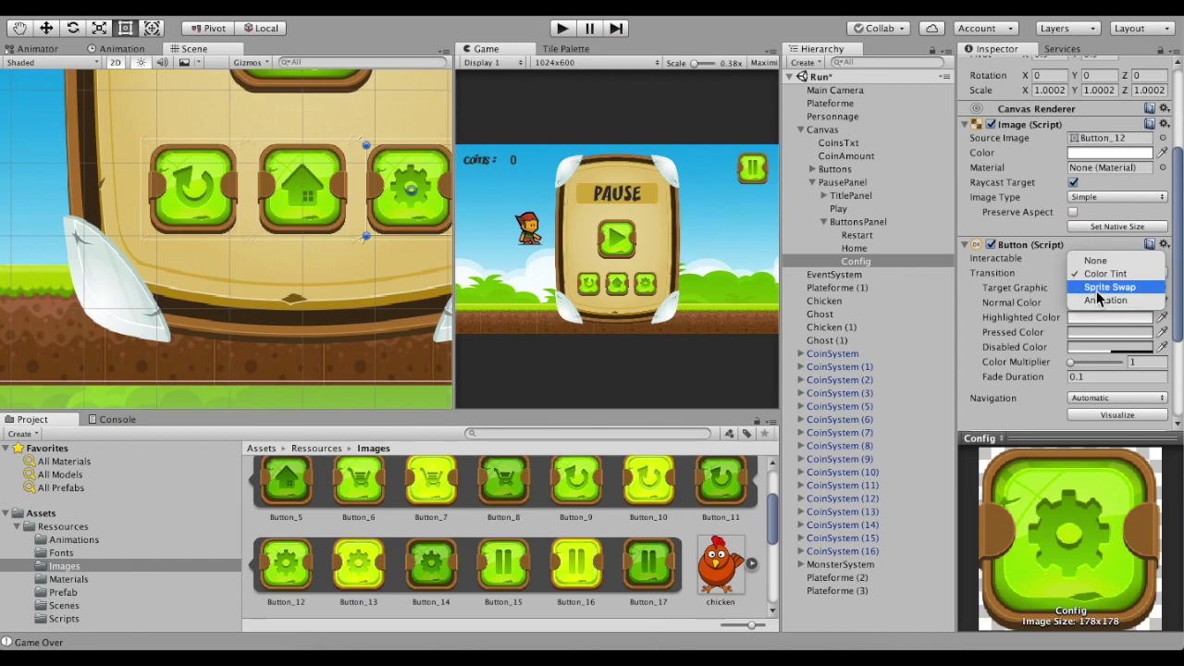
pyautogui.click(1102, 286)
pyautogui.moveTo(359, 564); pyautogui.dragTo(1110, 303)
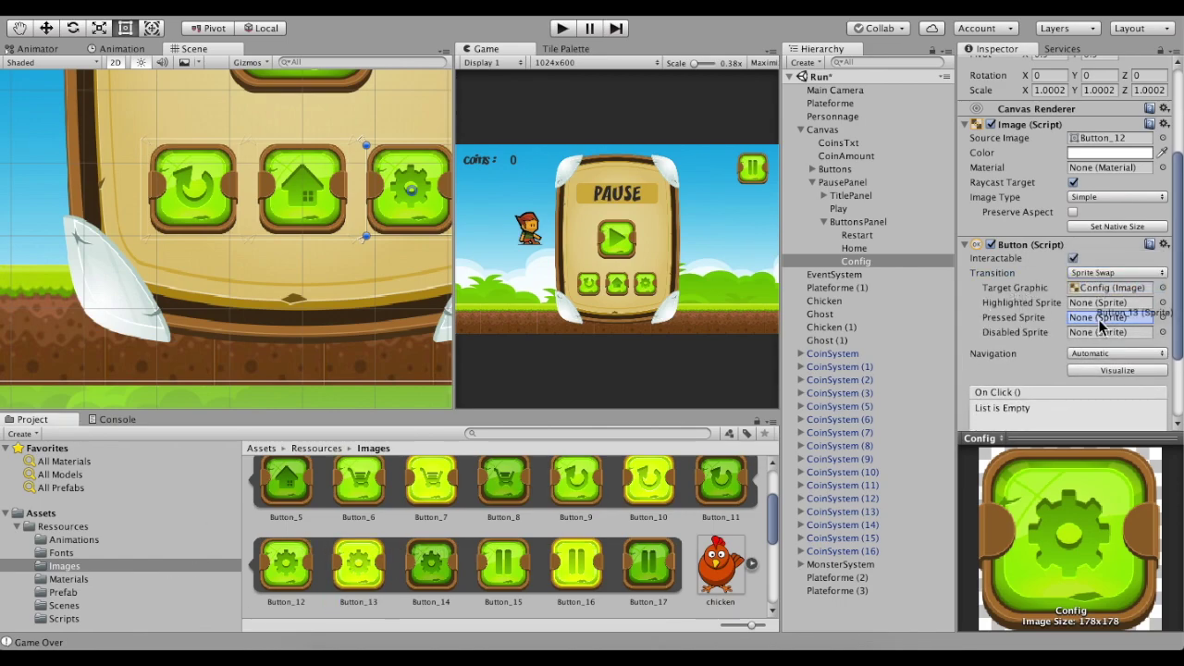
pyautogui.moveTo(447, 546); pyautogui.dragTo(1111, 317)
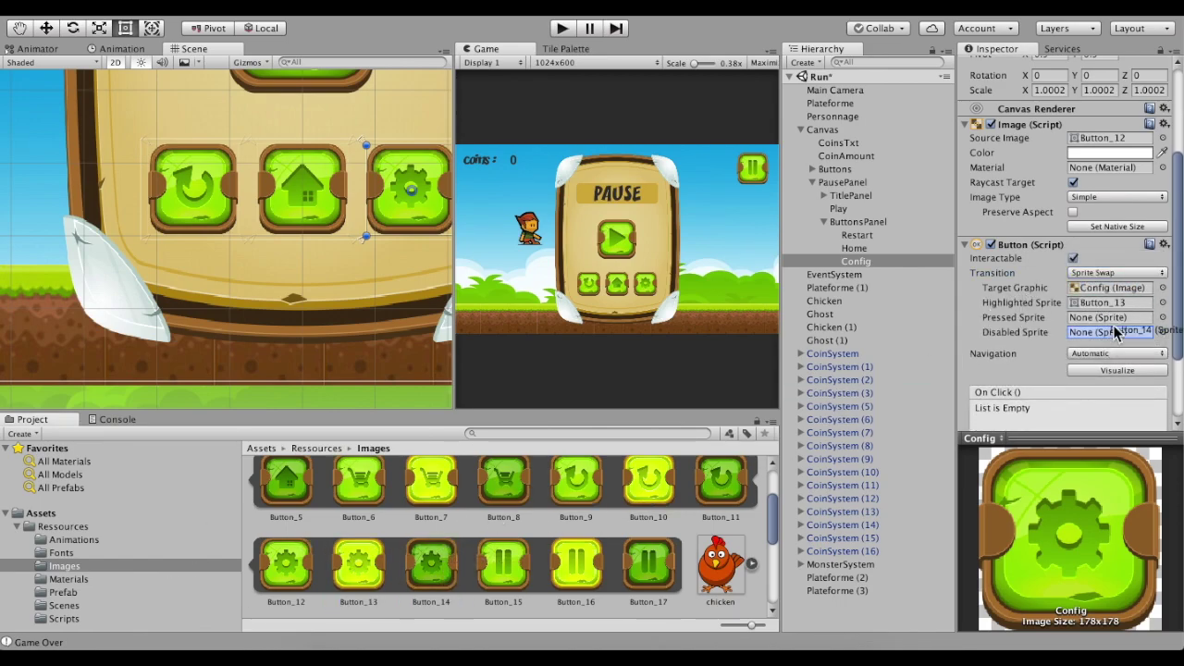
pyautogui.moveTo(285, 564); pyautogui.dragTo(1110, 332)
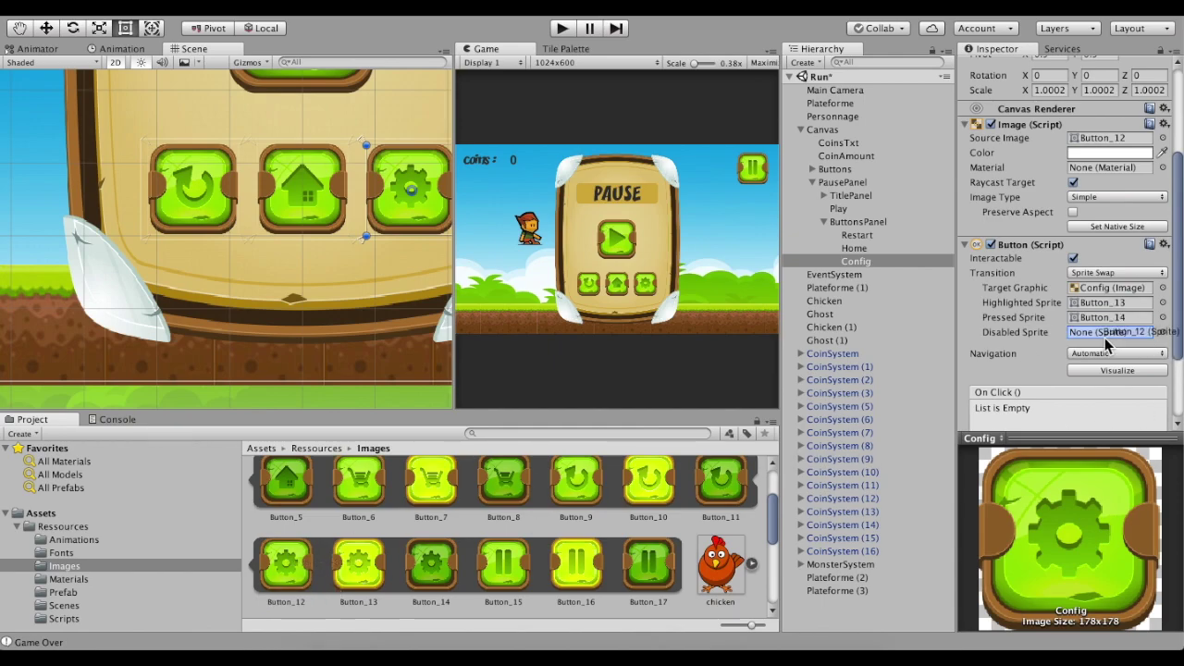
# - Bring the whole pause panel into view and run the game to test it
pyautogui.scroll(-2, 182, 206)
pyautogui.moveTo(231, 166); pyautogui.dragTo(227, 278, button='middle')
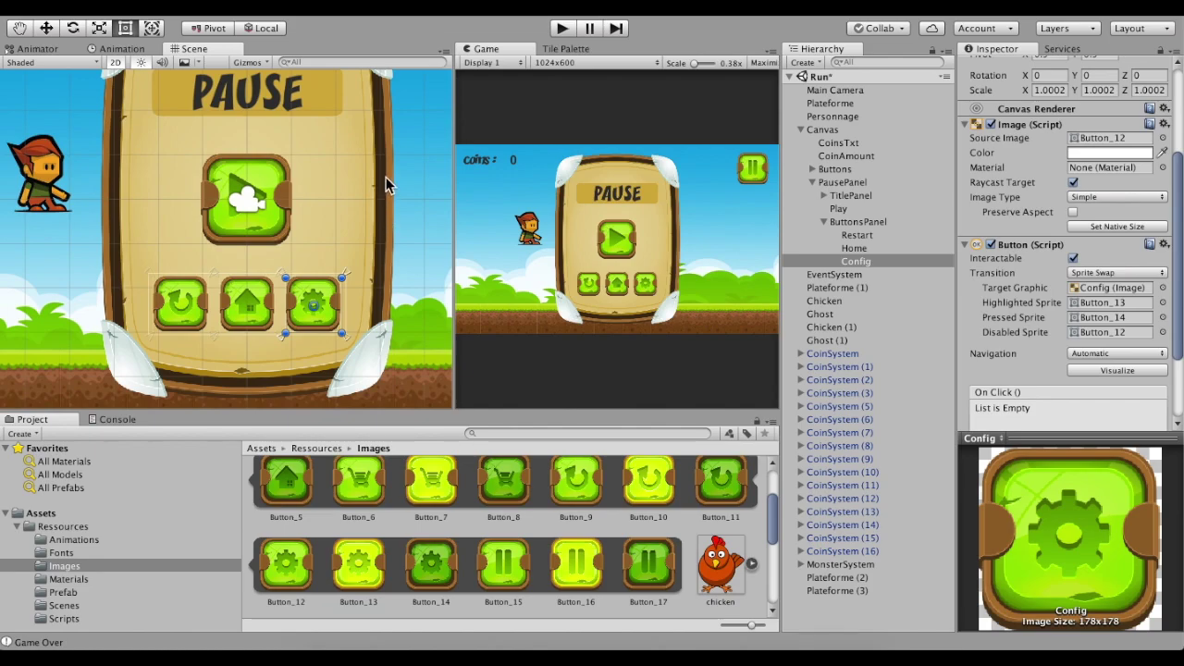
pyautogui.click(564, 28)
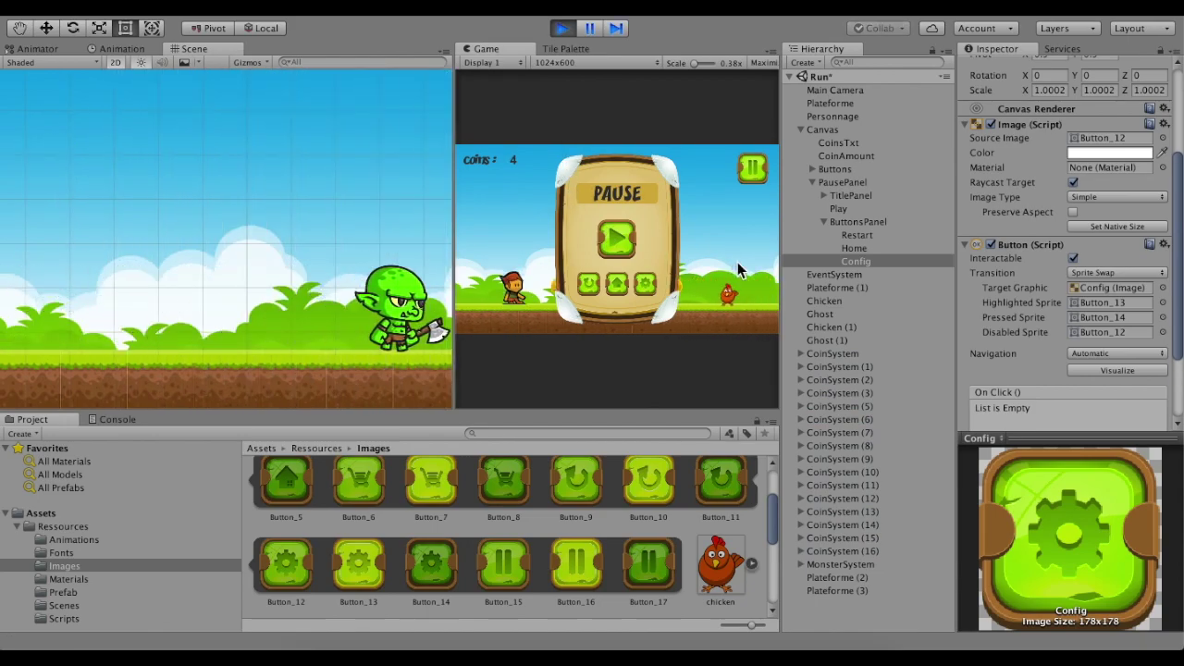
# - Stop the game, toggle PausePanel's visibility, frame it, and select the Canvas
pyautogui.click(569, 32)
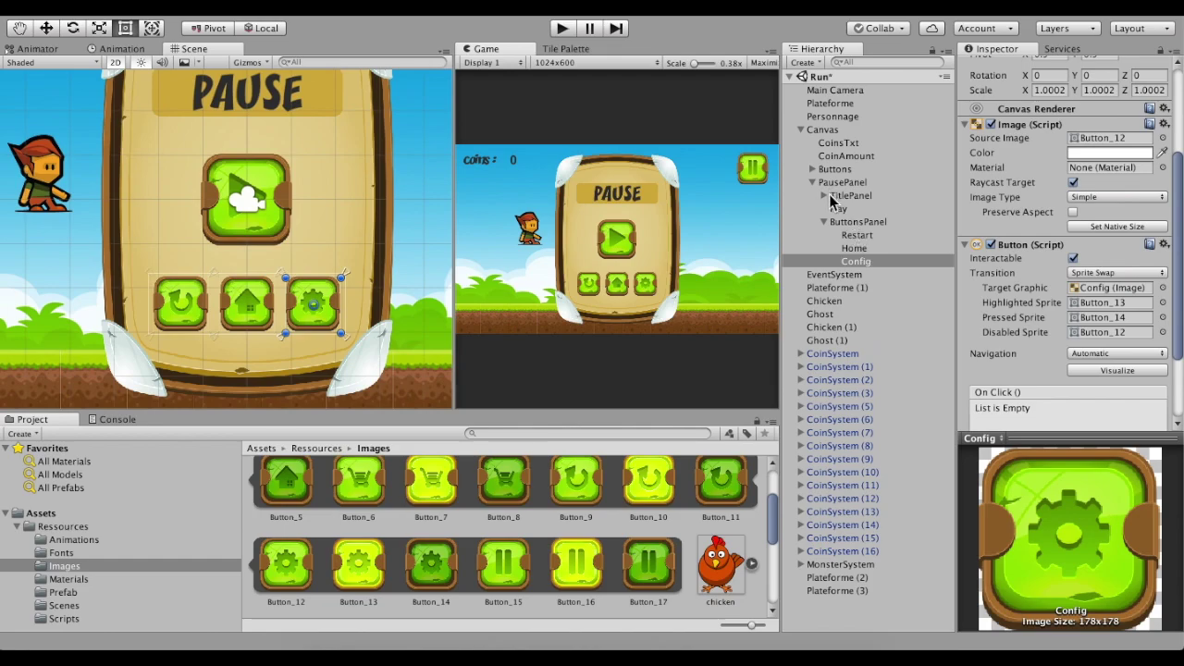
pyautogui.click(835, 182)
pyautogui.scroll(3, 996, 227)
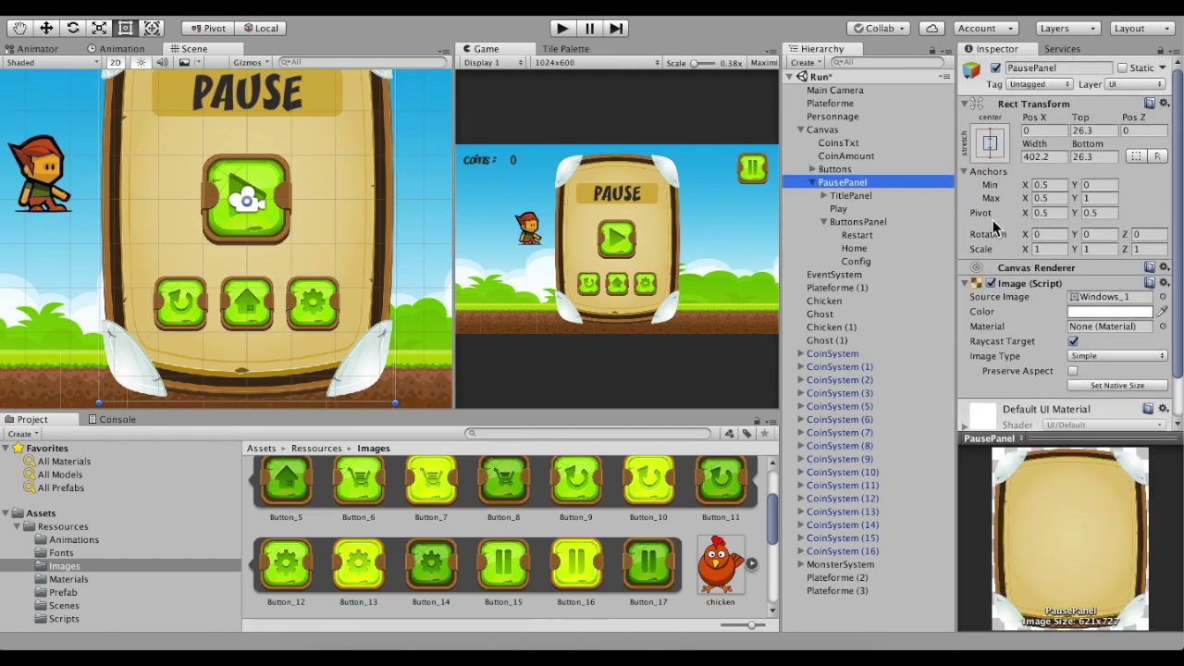
pyautogui.click(997, 70)
pyautogui.click(995, 68)
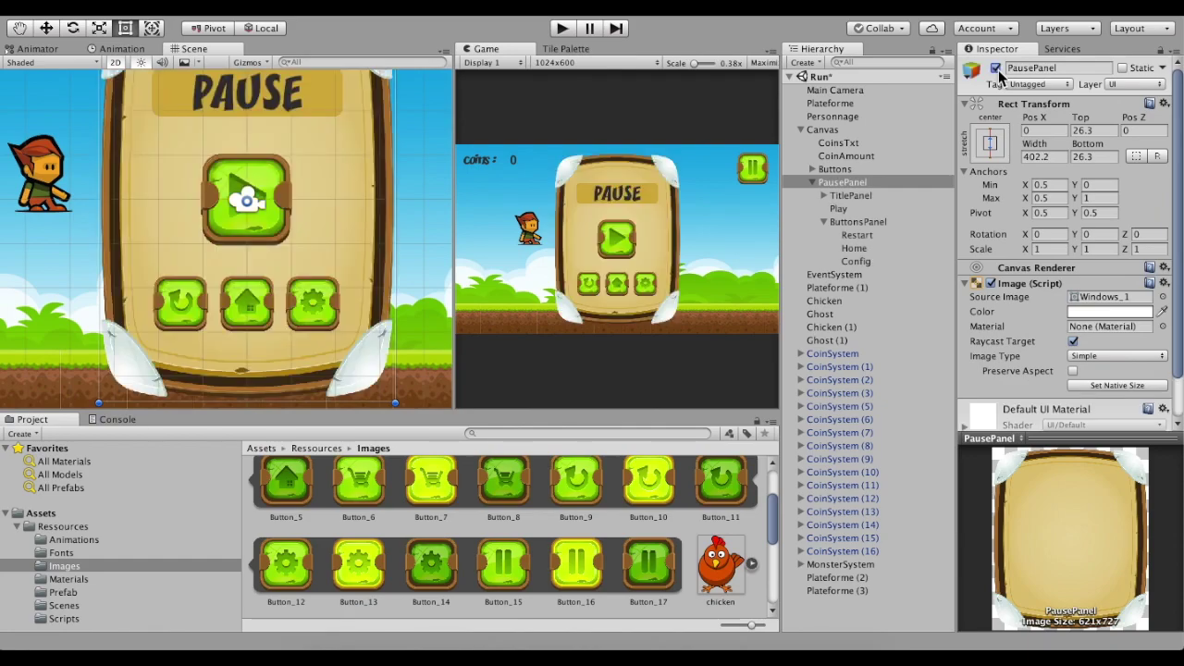
pyautogui.click(997, 70)
pyautogui.click(996, 70)
pyautogui.doubleClick(842, 182)
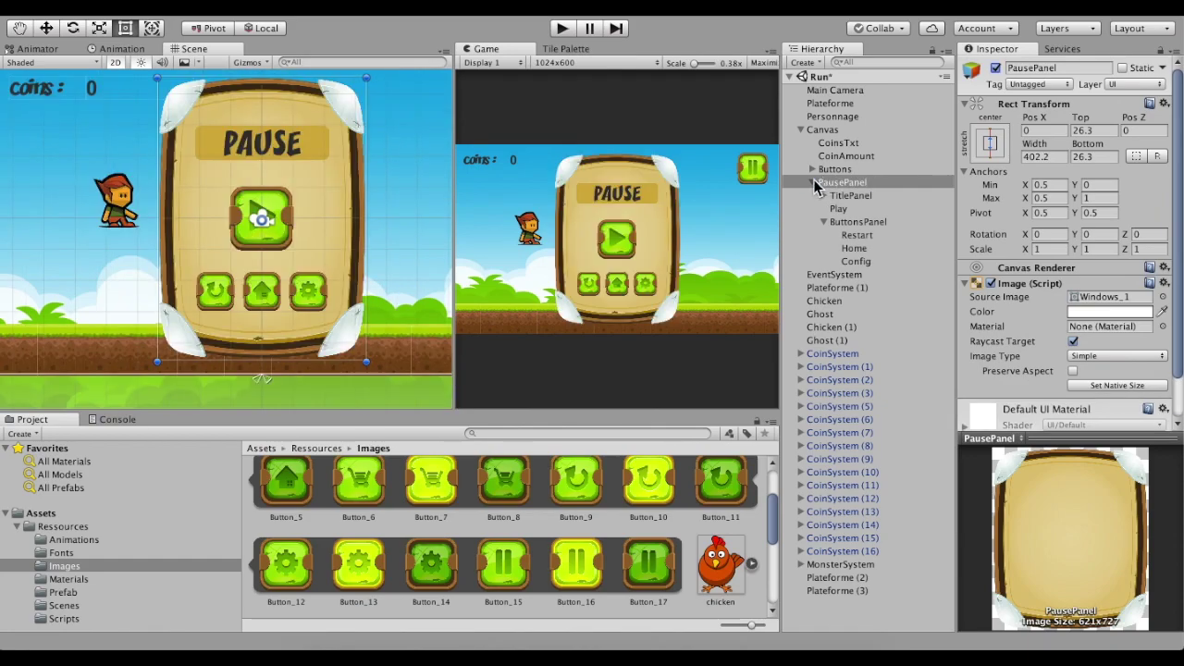
pyautogui.click(814, 182)
pyautogui.press('Left')
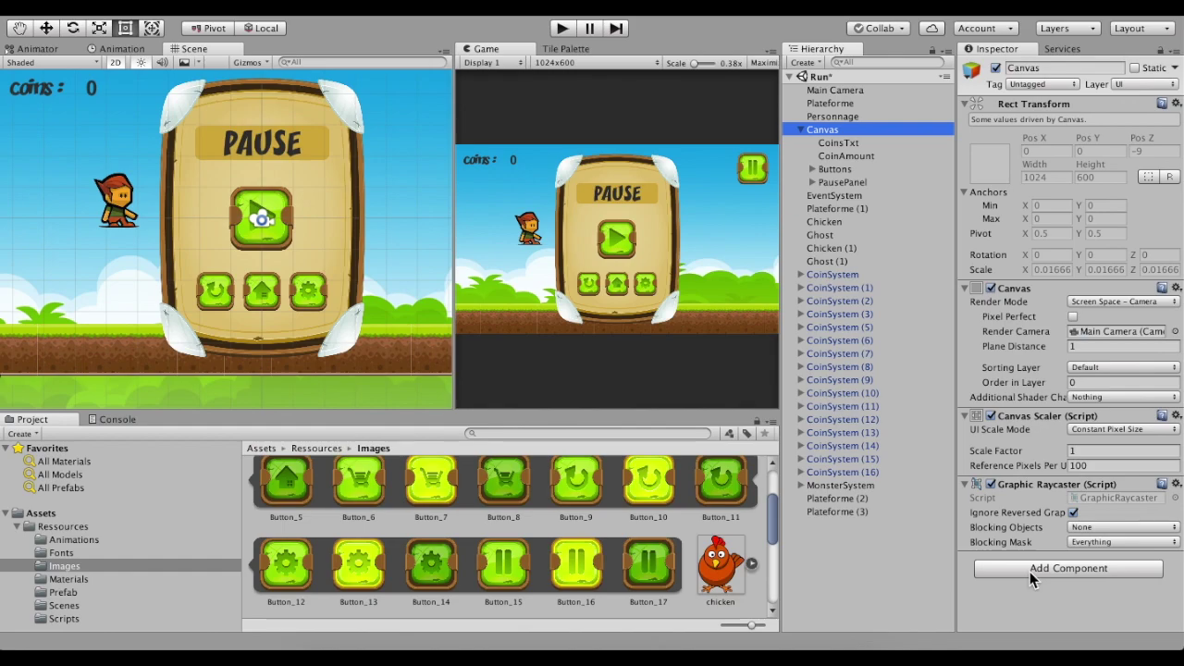
# - Add a new script component named CanvasManager to the Canvas
pyautogui.click(1030, 571)
pyautogui.write('scri')
pyautogui.click(1069, 368)
pyautogui.write('Canvads')
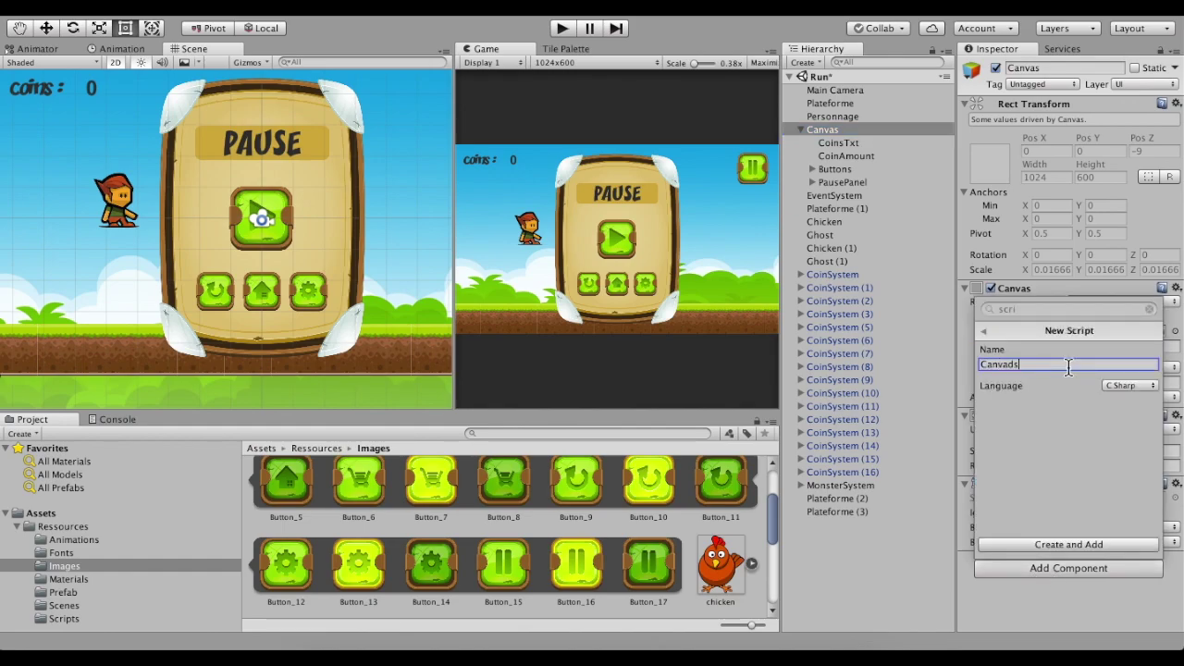
pyautogui.press('BackSpace')
pyautogui.press('BackSpace')
pyautogui.write('sManager')
pyautogui.click(1065, 544)
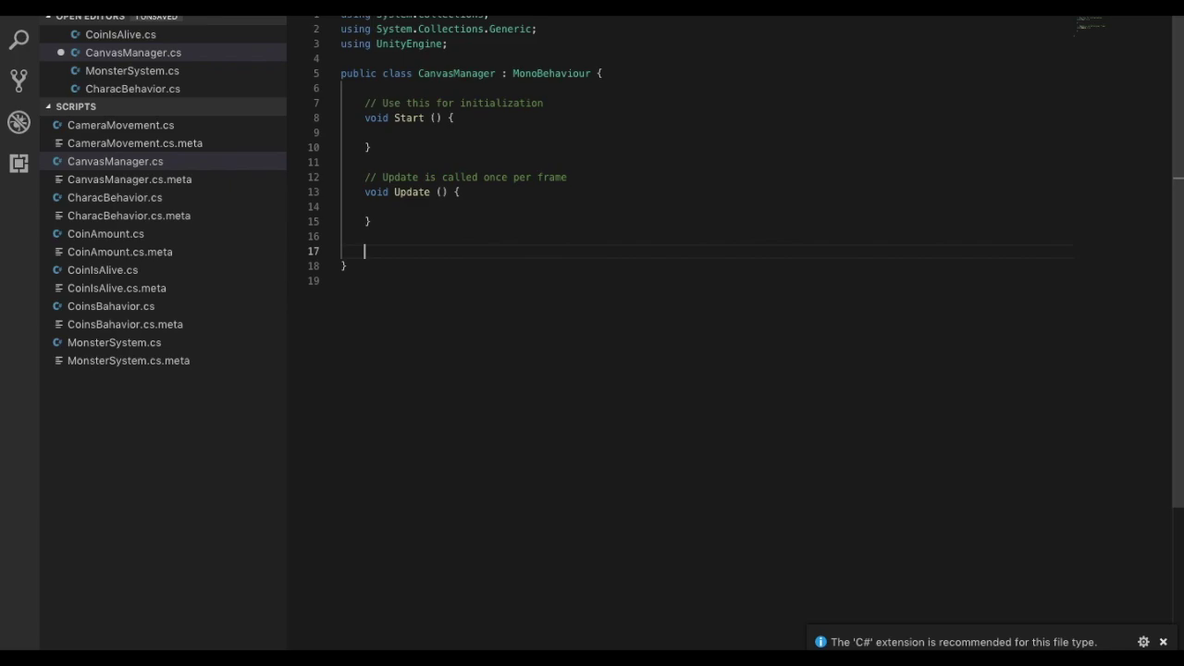
pyautogui.write('v')
# - Add an empty 'public void PausePlay()' method below Update
pyautogui.press('BackSpace')
pyautogui.write('pub')
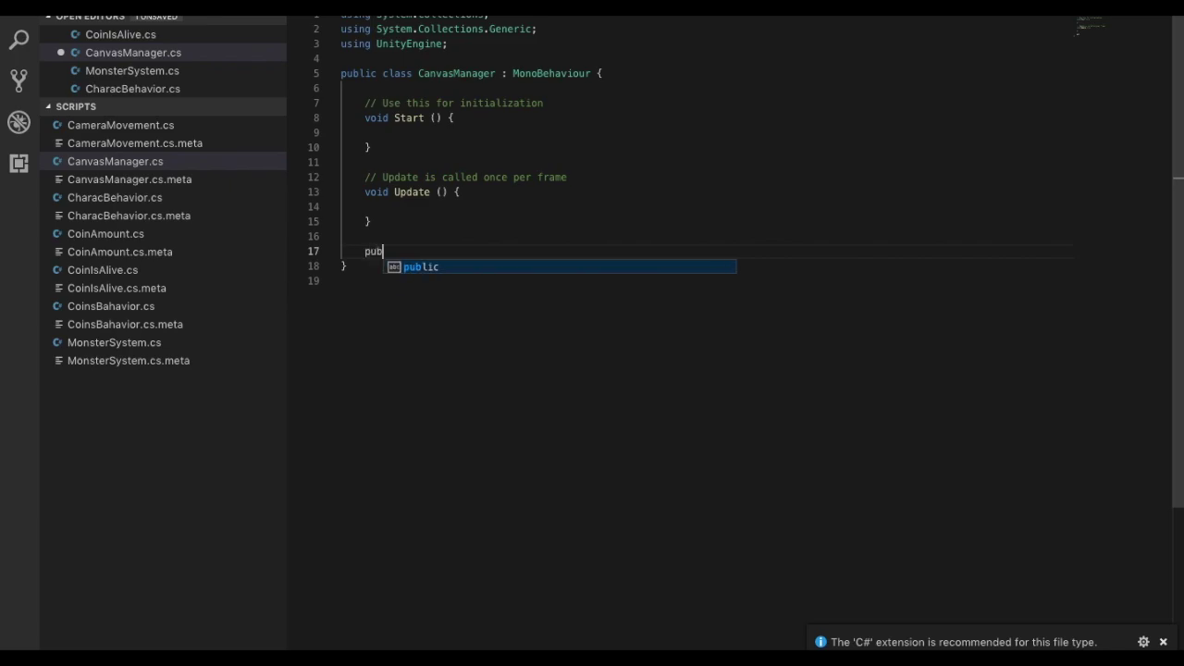
pyautogui.write('lic void P')
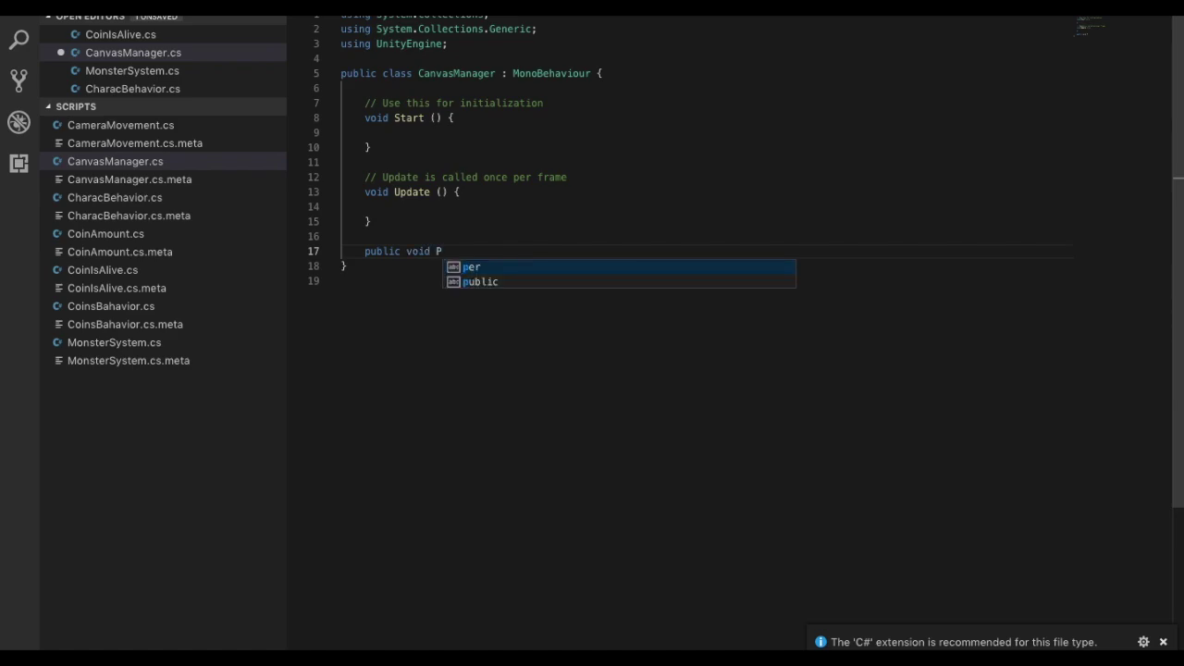
pyautogui.press('BackSpace')
pyautogui.write('PausePlay(){')
pyautogui.press('Return')
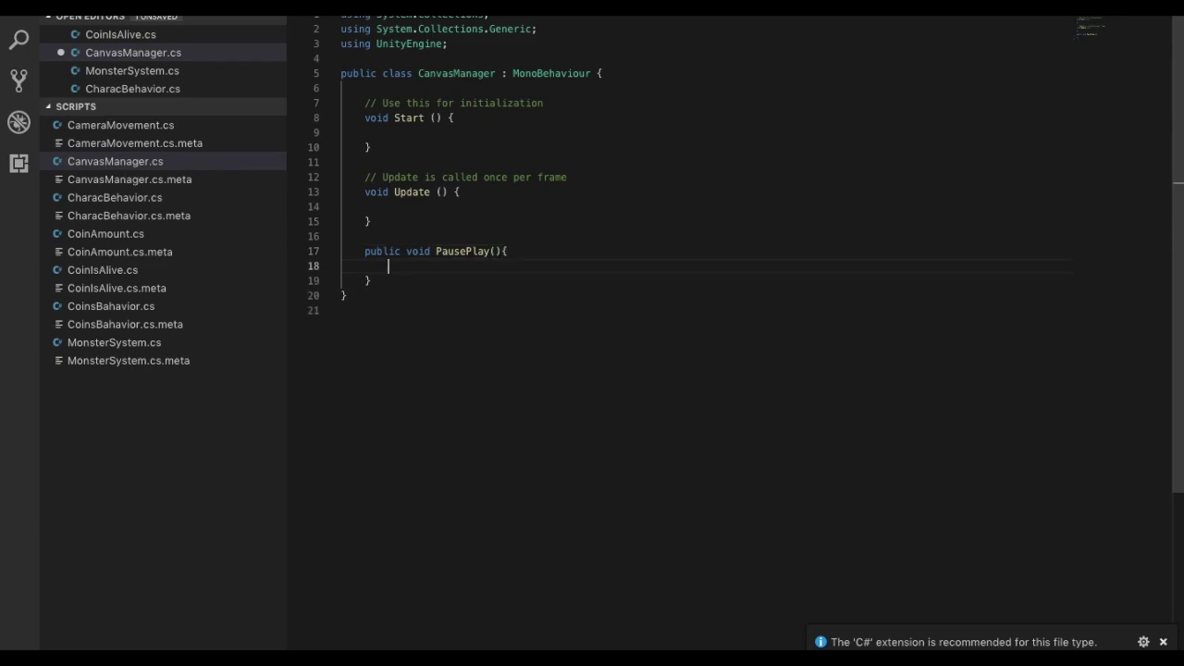
# - Declare 'private bool isPause = false;' above Start
pyautogui.click(370, 88)
pyautogui.press('Return')
pyautogui.write('pri')
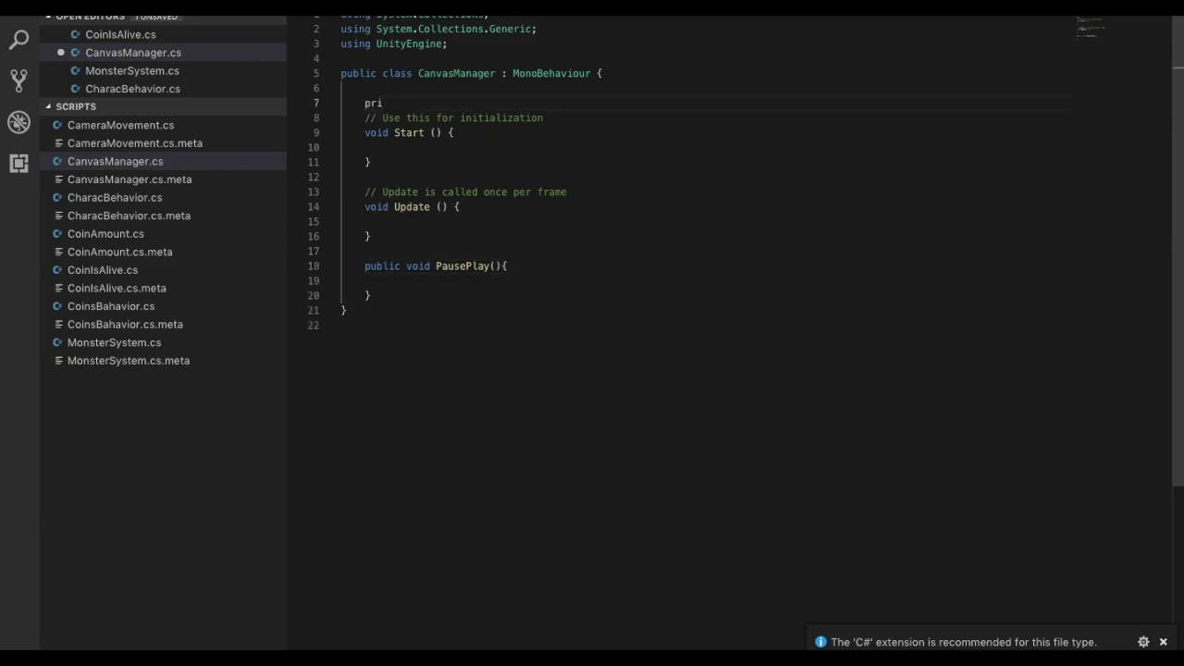
pyautogui.write('va')
pyautogui.write('te ')
pyautogui.write('bool ')
pyautogui.write('isPause ')
pyautogui.write('= f')
pyautogui.write('lase')
pyautogui.press('BackSpace')
pyautogui.press('BackSpace')
pyautogui.press('BackSpace')
pyautogui.press('BackSpace')
pyautogui.write('alse')
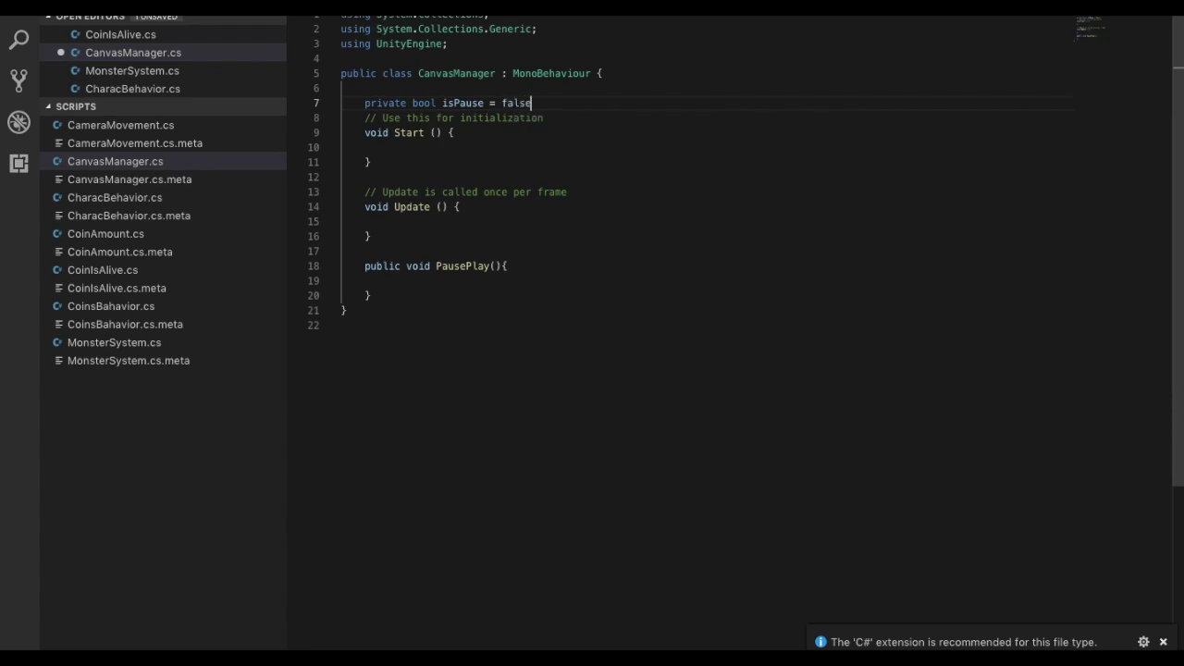
pyautogui.write(';')
# - Add an if (isPause) block followed by an empty else block inside PausePlay
pyautogui.click(480, 287)
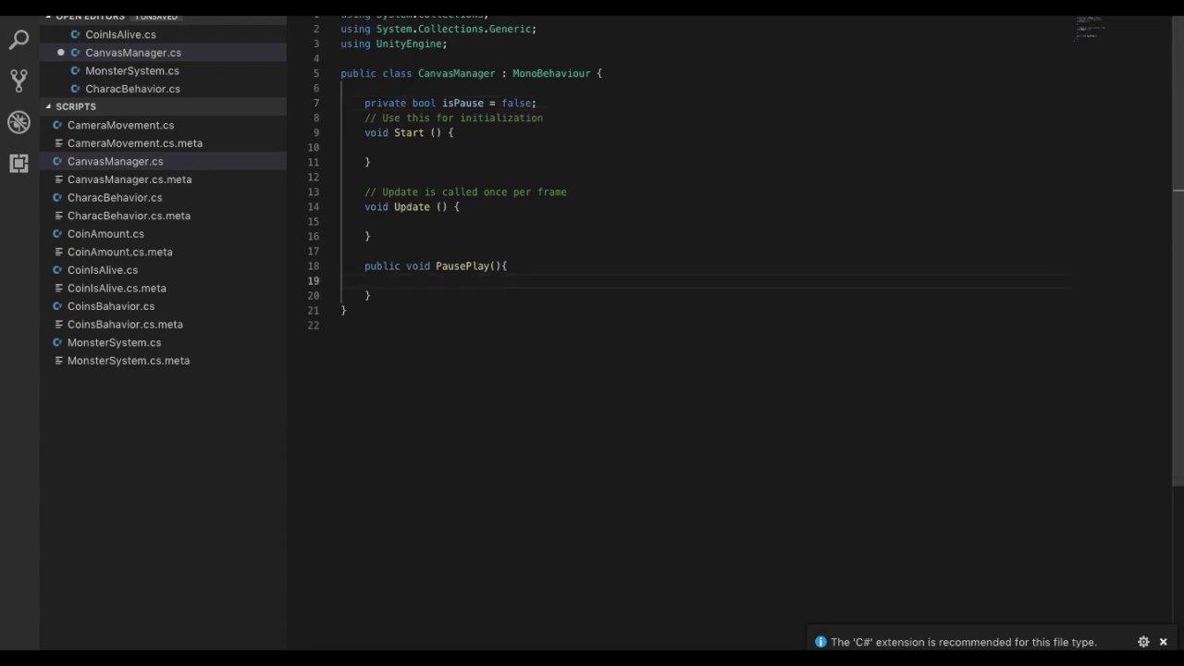
pyautogui.write('if()')
pyautogui.doubleClick(477, 103)
pyautogui.hotkey('ctrl', 'c')
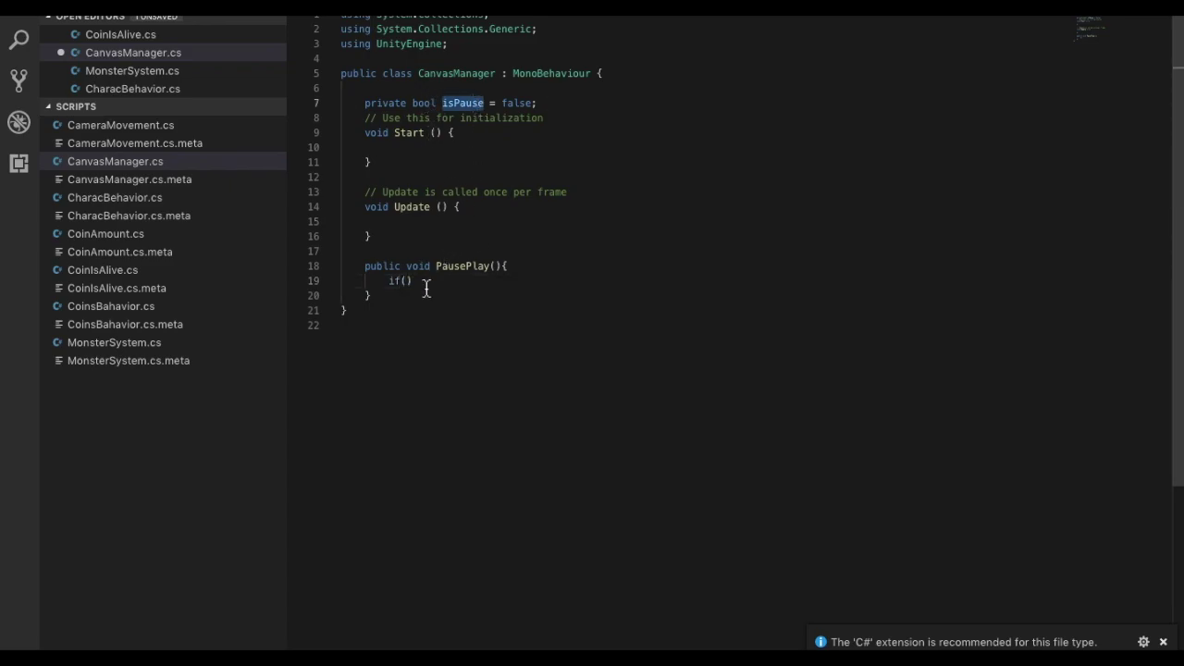
pyautogui.click(413, 281)
pyautogui.hotkey('ctrl', 'v')
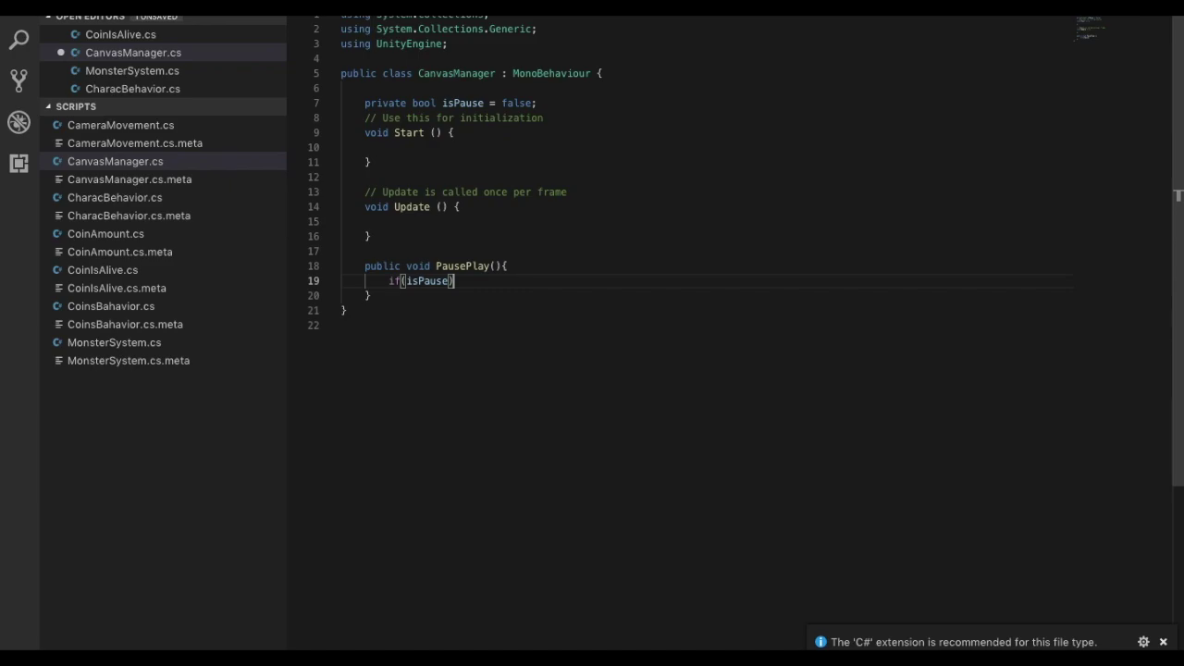
pyautogui.write('{')
pyautogui.press('Return')
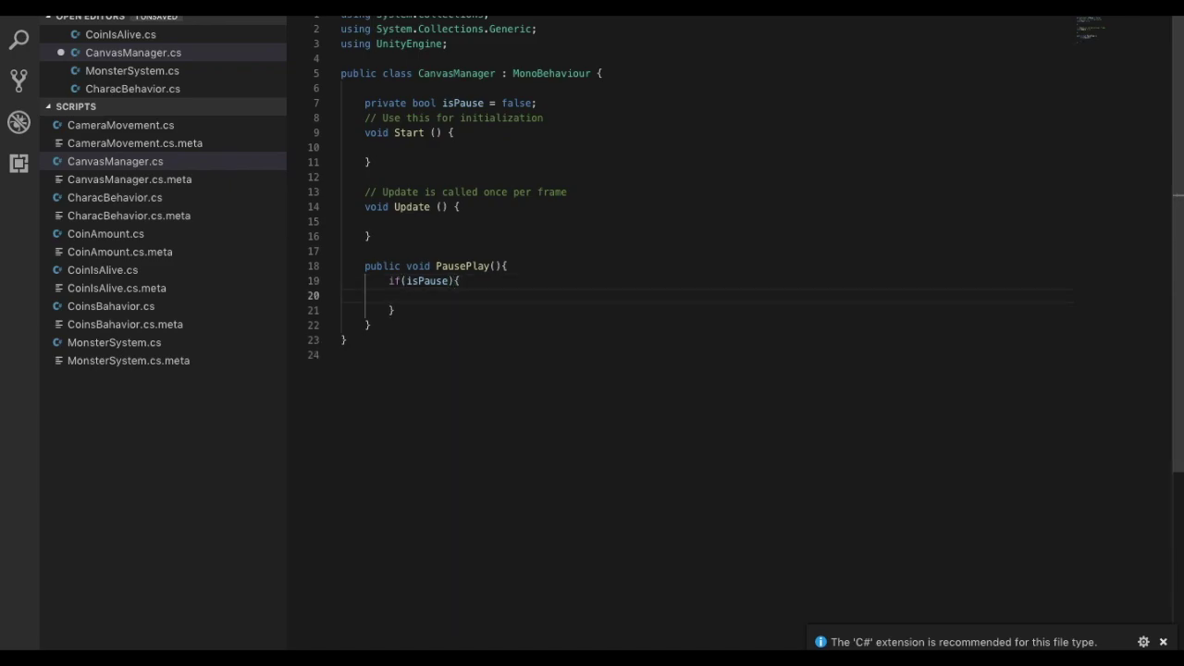
pyautogui.moveTo(413, 313); pyautogui.dragTo(388, 284)
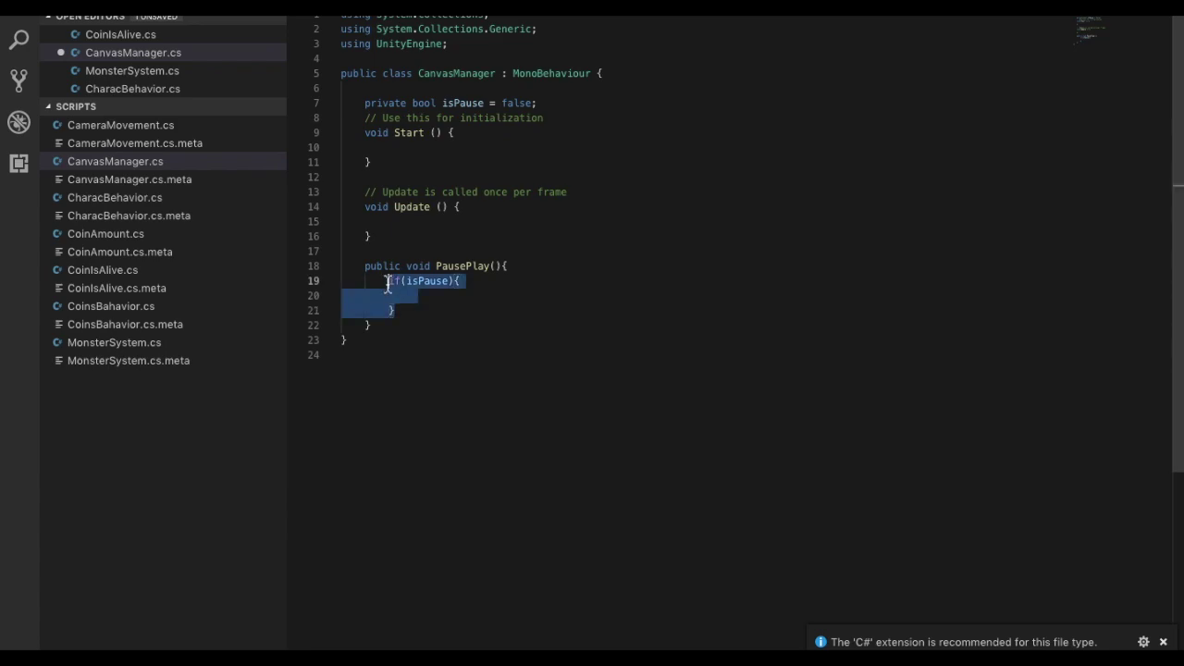
pyautogui.click(416, 310)
pyautogui.press('Return')
pyautogui.write('else{')
pyautogui.press('Return')
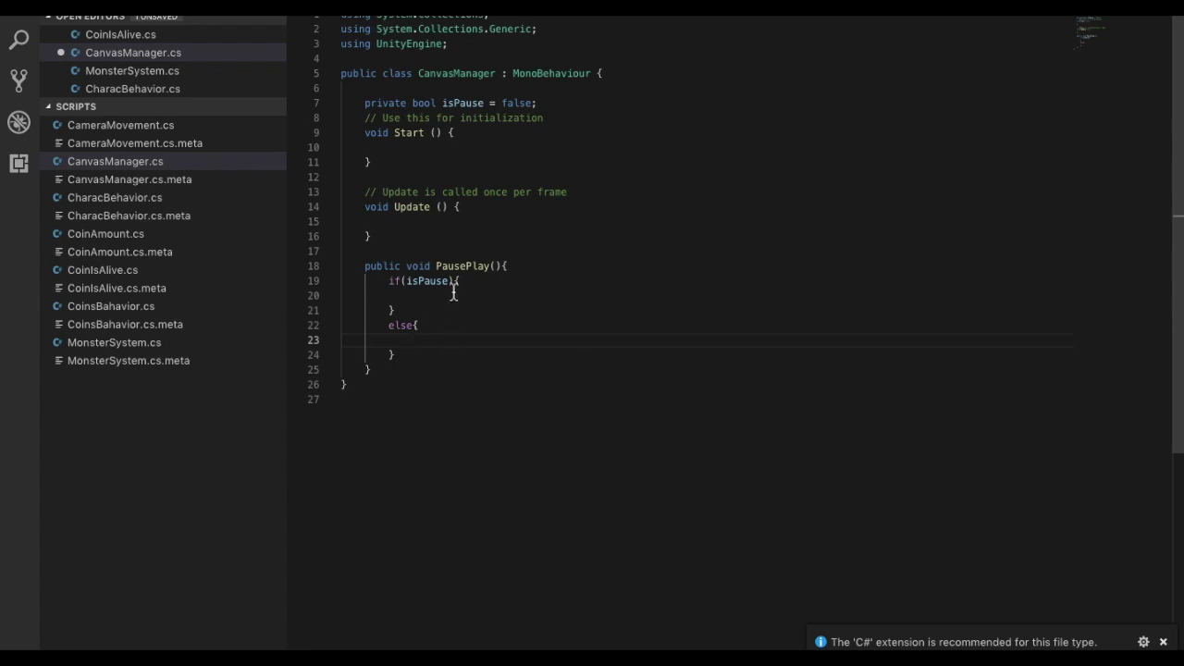
# - Set Time.timeScale = 1; in the if branch and Time.timeScale = 0; in the else branch
pyautogui.click(453, 294)
pyautogui.press('Tab')
pyautogui.press('Tab')
pyautogui.press('Tab')
pyautogui.write('Time.')
pyautogui.write('timeS')
pyautogui.write('cale = 1;')
pyautogui.click(454, 344)
pyautogui.write('T')
pyautogui.press('BackSpace')
pyautogui.write('Time')
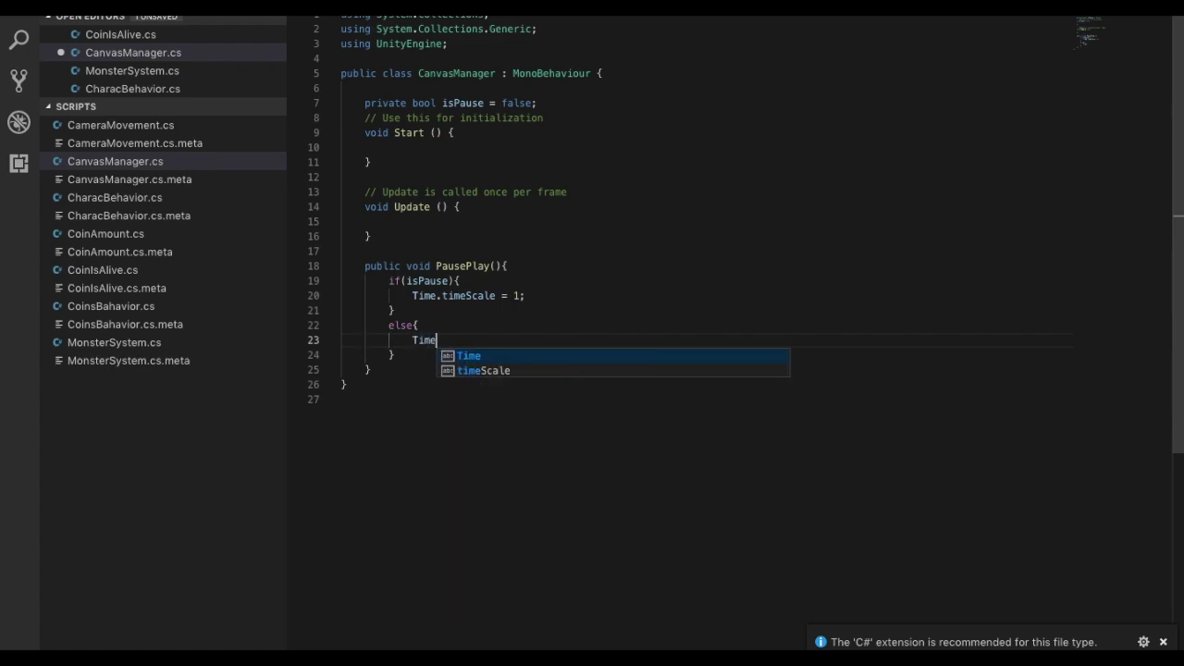
pyautogui.write('.timeScale = 0;')
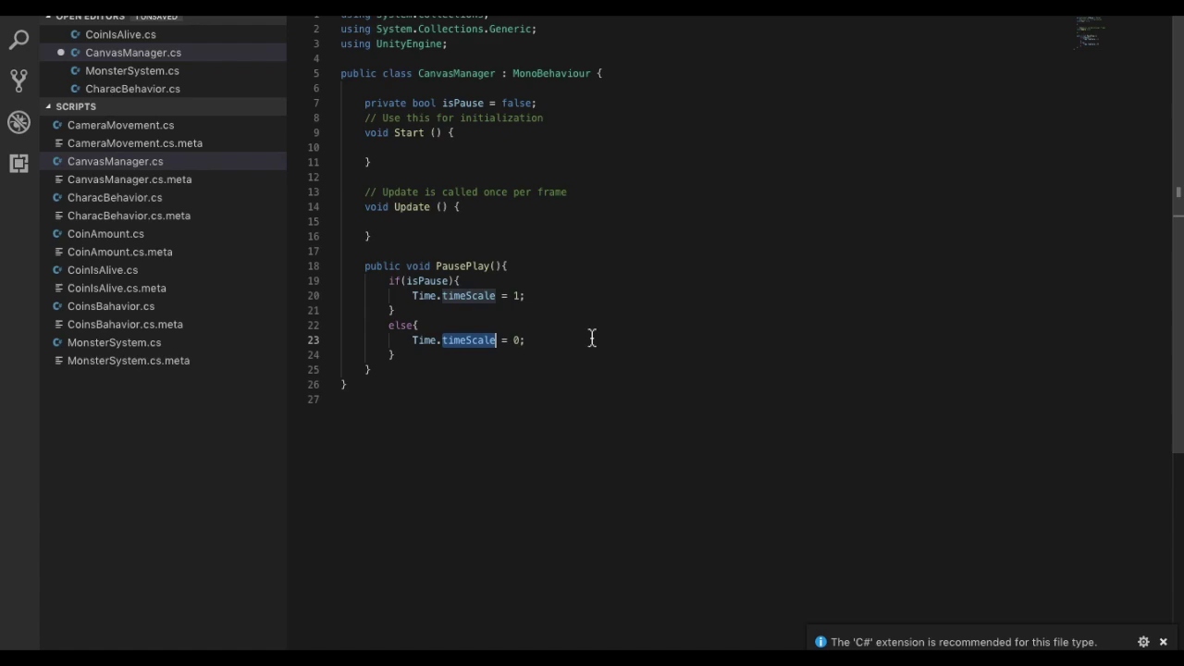
pyautogui.click(354, 296)
pyautogui.click(534, 296)
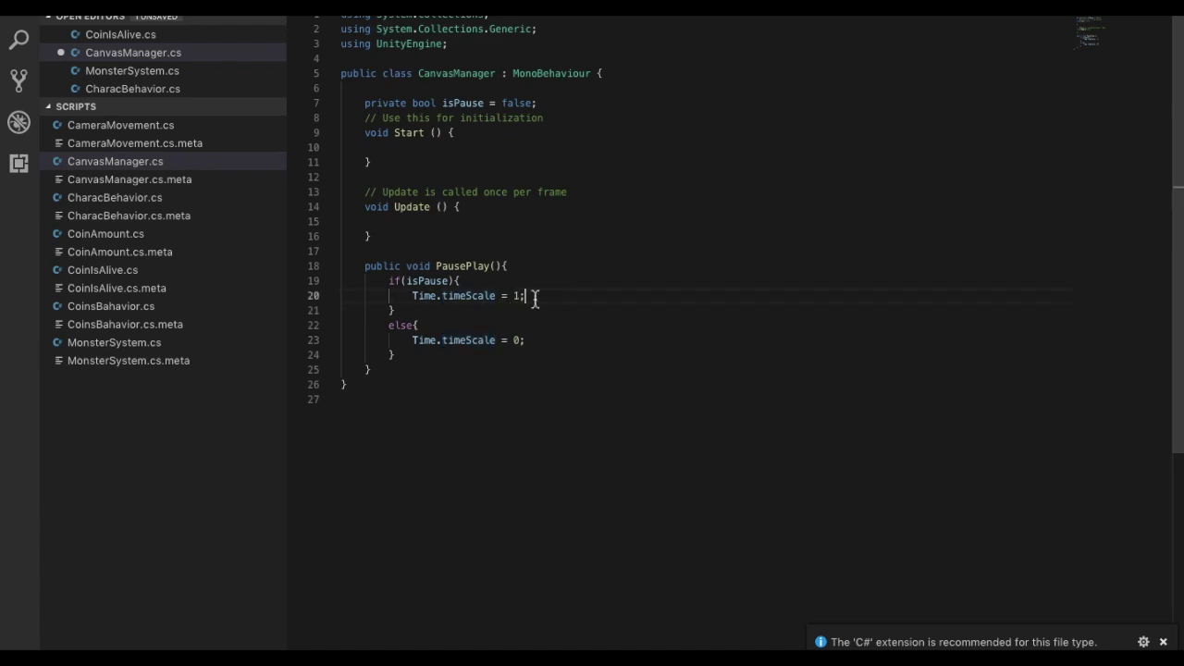
pyautogui.click(538, 341)
pyautogui.press('Return')
pyautogui.click(603, 88)
# - Declare public GameObject pauseBtn, then duplicate the line and trim Btn from the copy's name
pyautogui.press('Return')
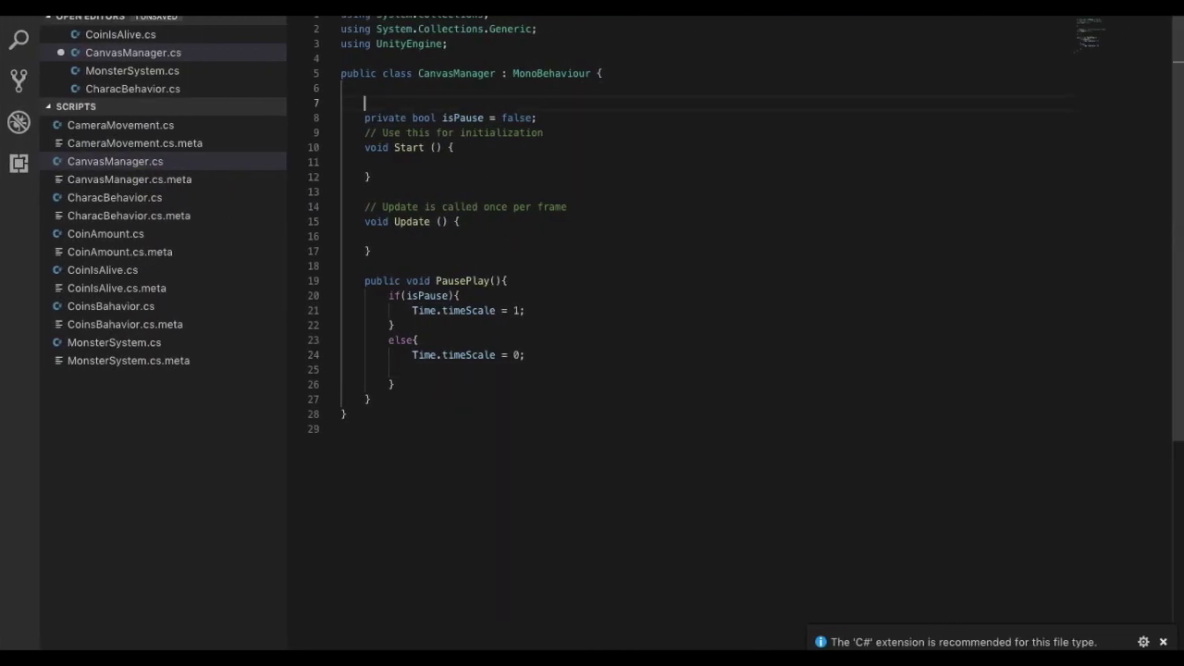
pyautogui.write('publi')
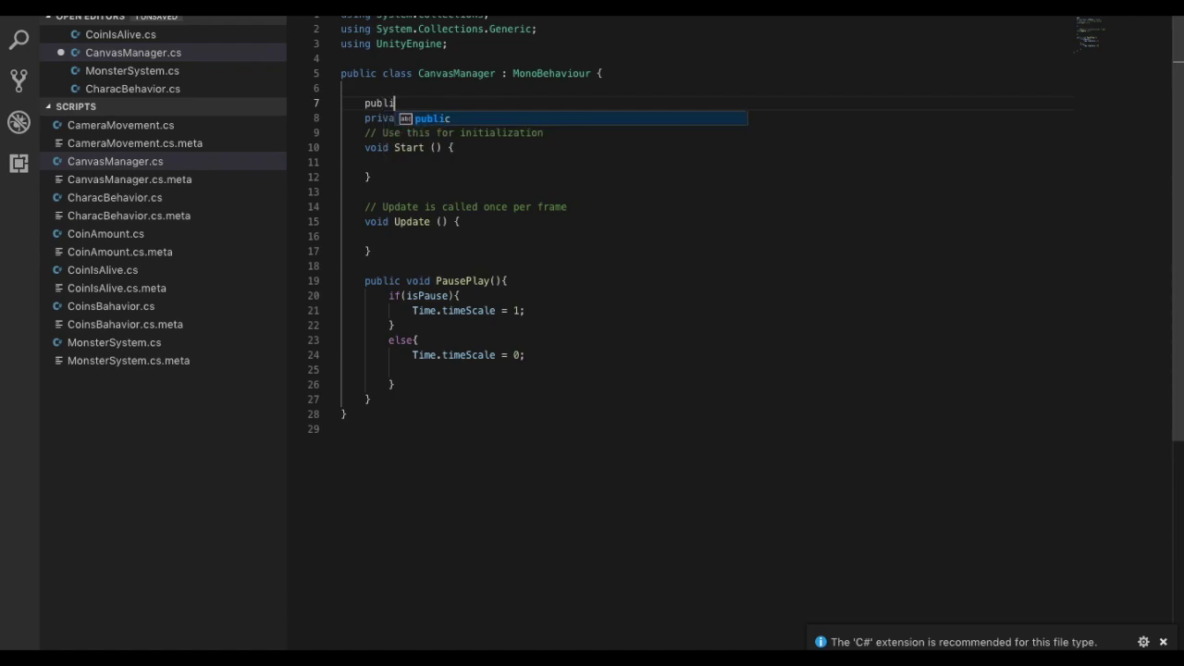
pyautogui.write('c GameOb')
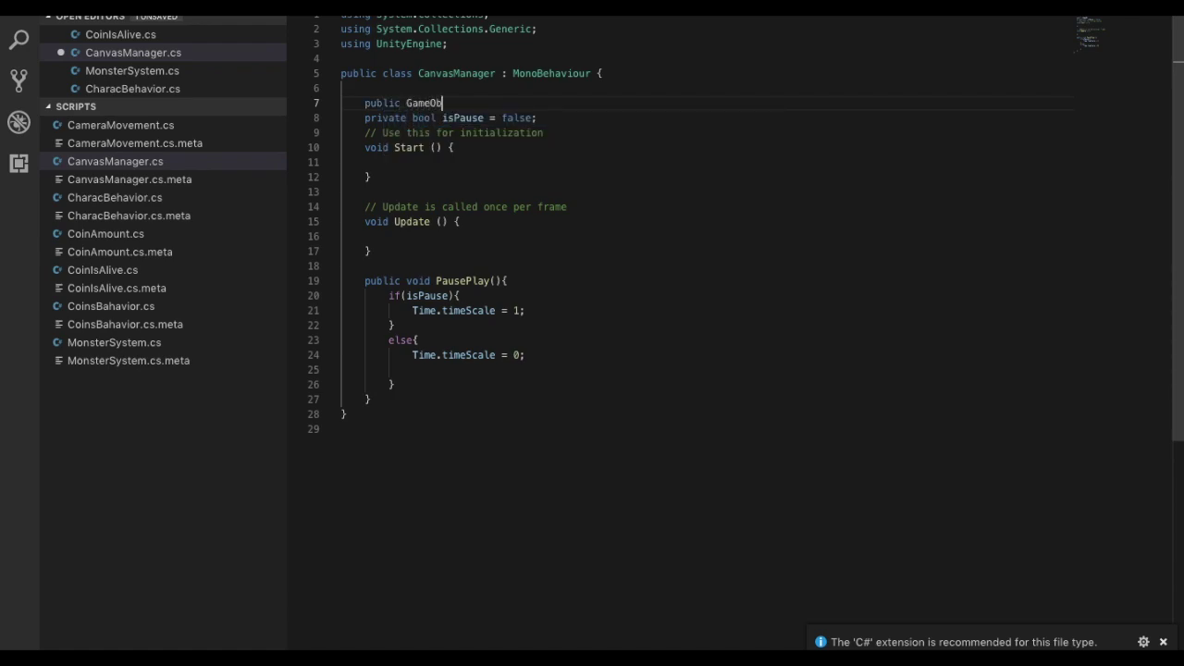
pyautogui.write('ject')
pyautogui.write(' pa')
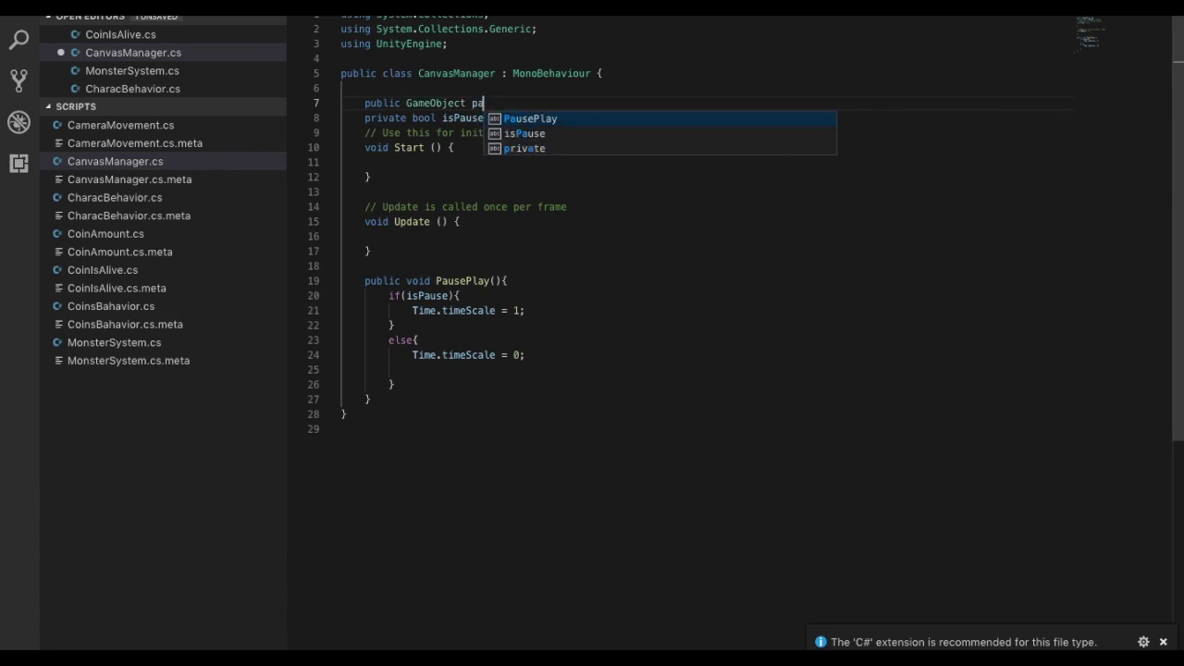
pyautogui.write('useBtn;')
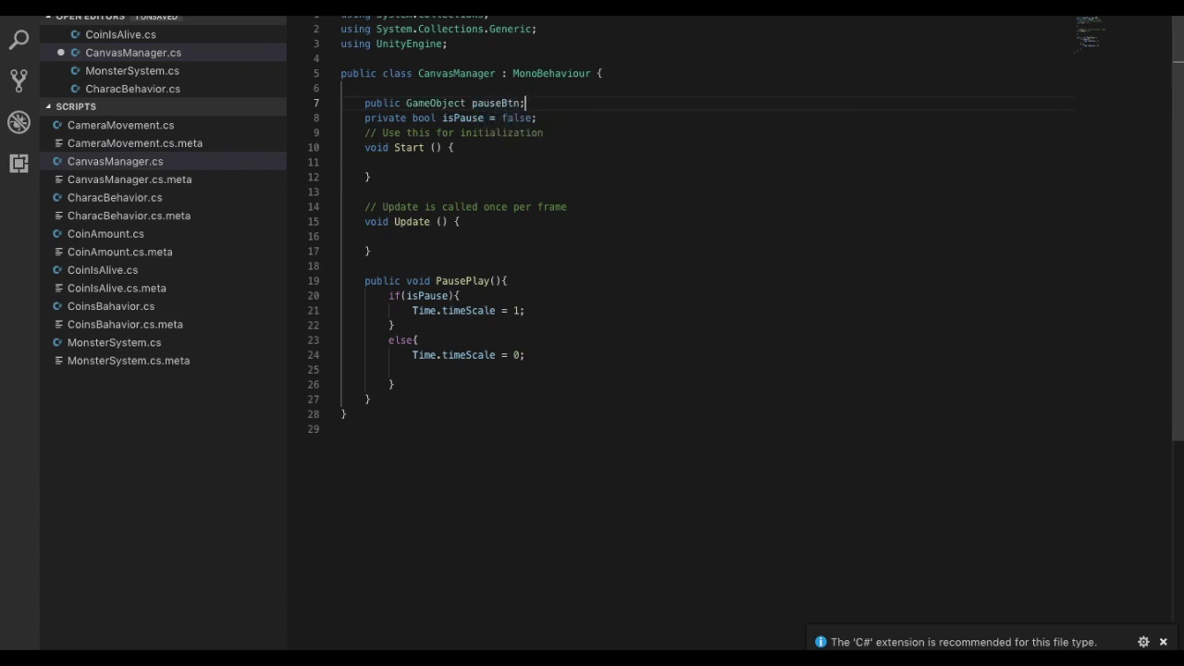
pyautogui.moveTo(558, 107); pyautogui.dragTo(365, 109)
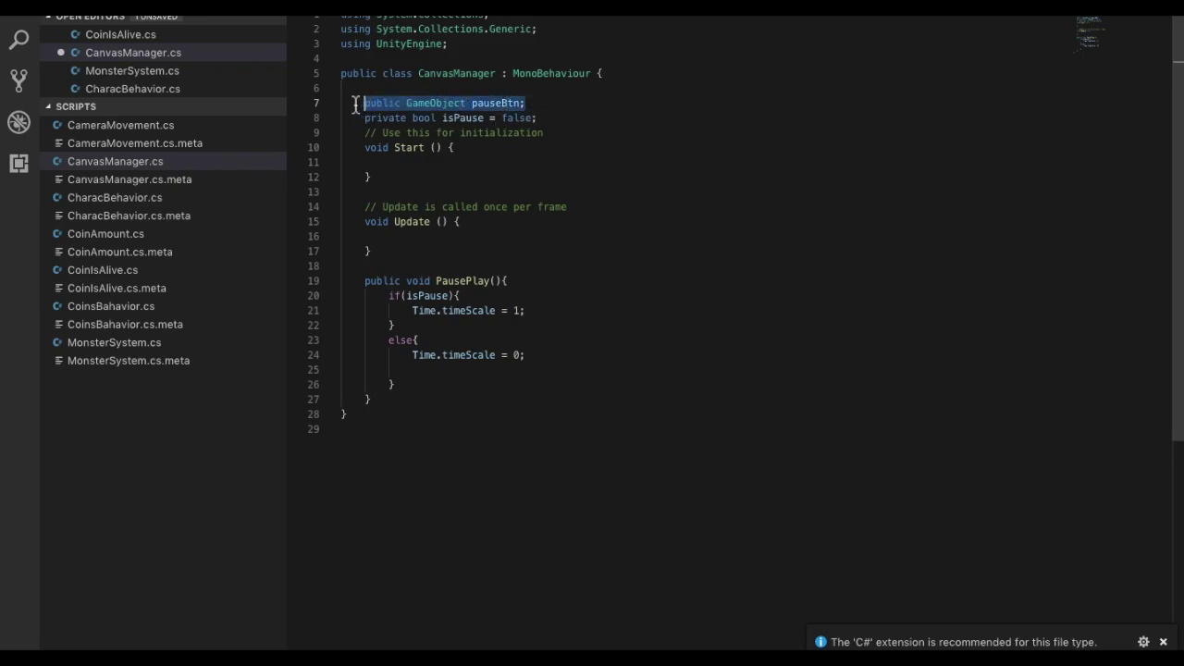
pyautogui.hotkey('ctrl', 'c')
pyautogui.click(573, 106)
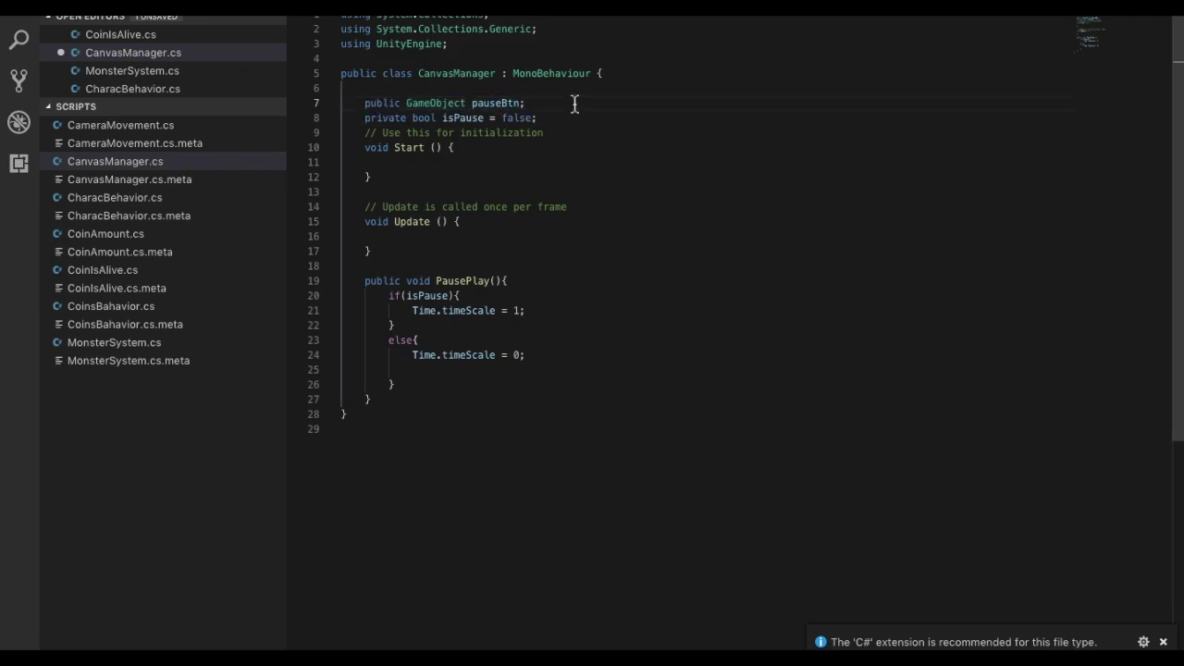
pyautogui.press('Return')
pyautogui.hotkey('ctrl', 'v')
pyautogui.press('Left')
pyautogui.press('BackSpace')
pyautogui.press('BackSpace')
pyautogui.press('BackSpace')
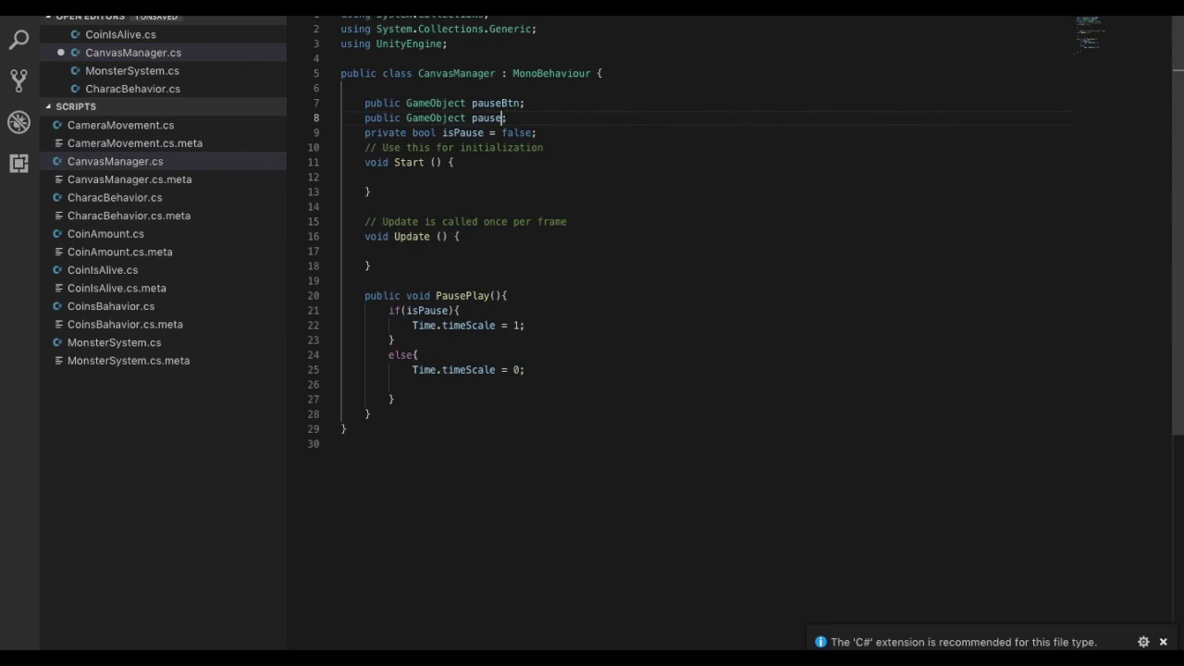
# - Finish the pausePanel field name and add pauseBtn.SetActive(false); to the else branch
pyautogui.write('Panel')
pyautogui.doubleClick(506, 103)
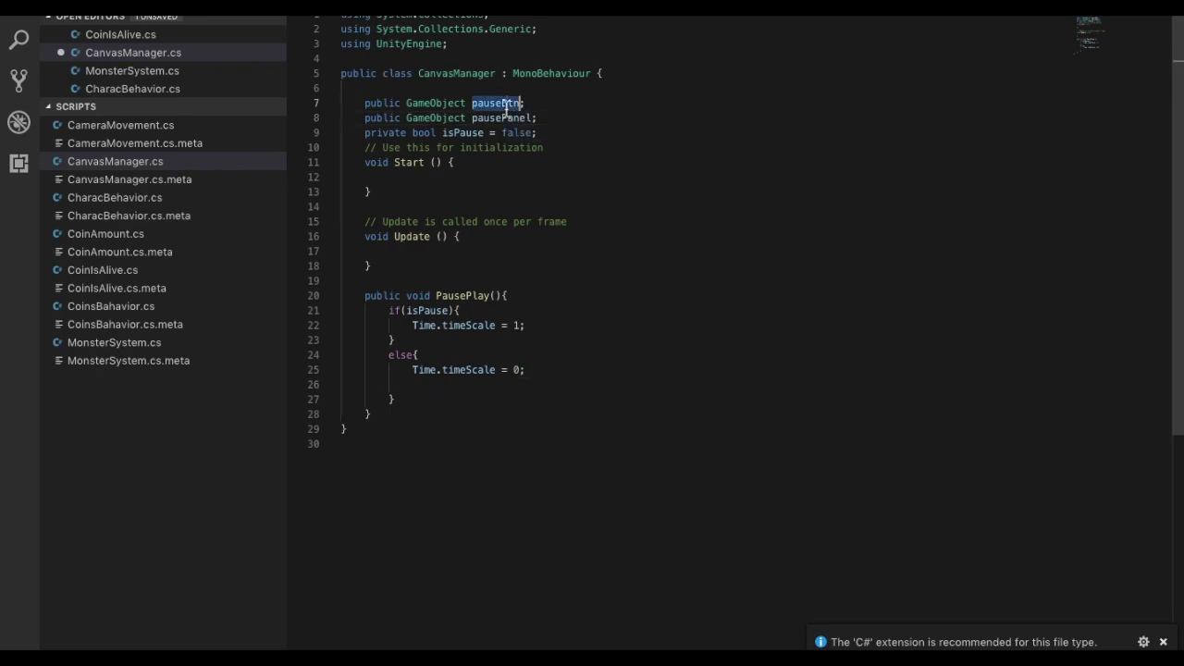
pyautogui.click(455, 386)
pyautogui.hotkey('ctrl', 'v')
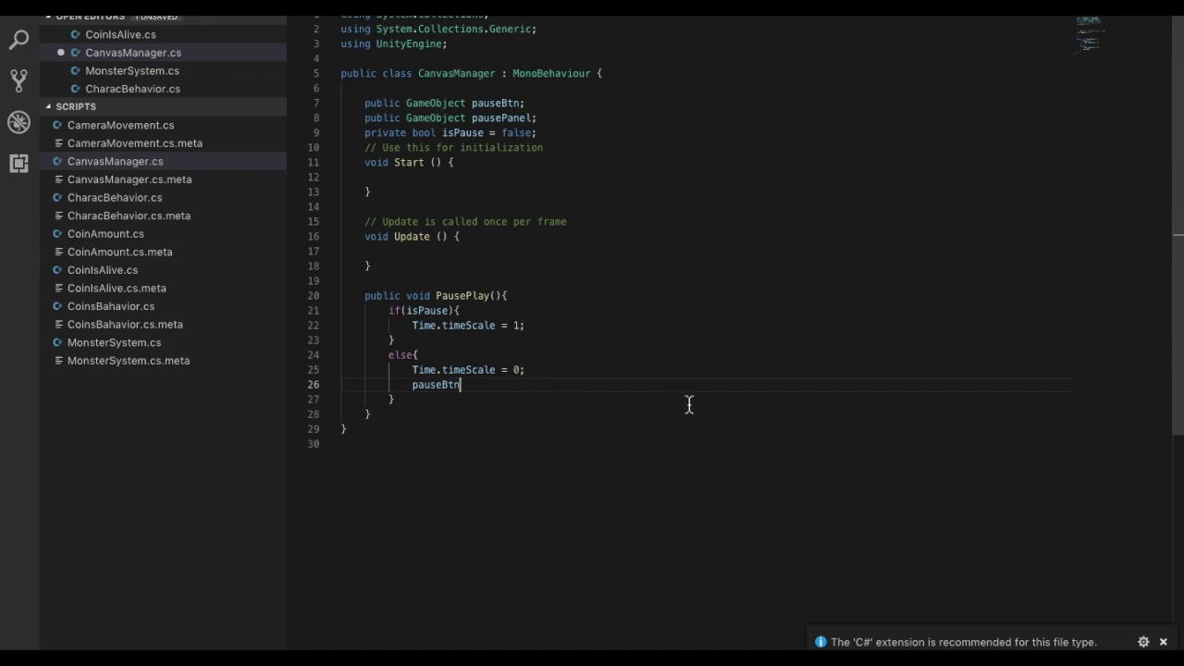
pyautogui.write('.SetActive')
pyautogui.write('(')
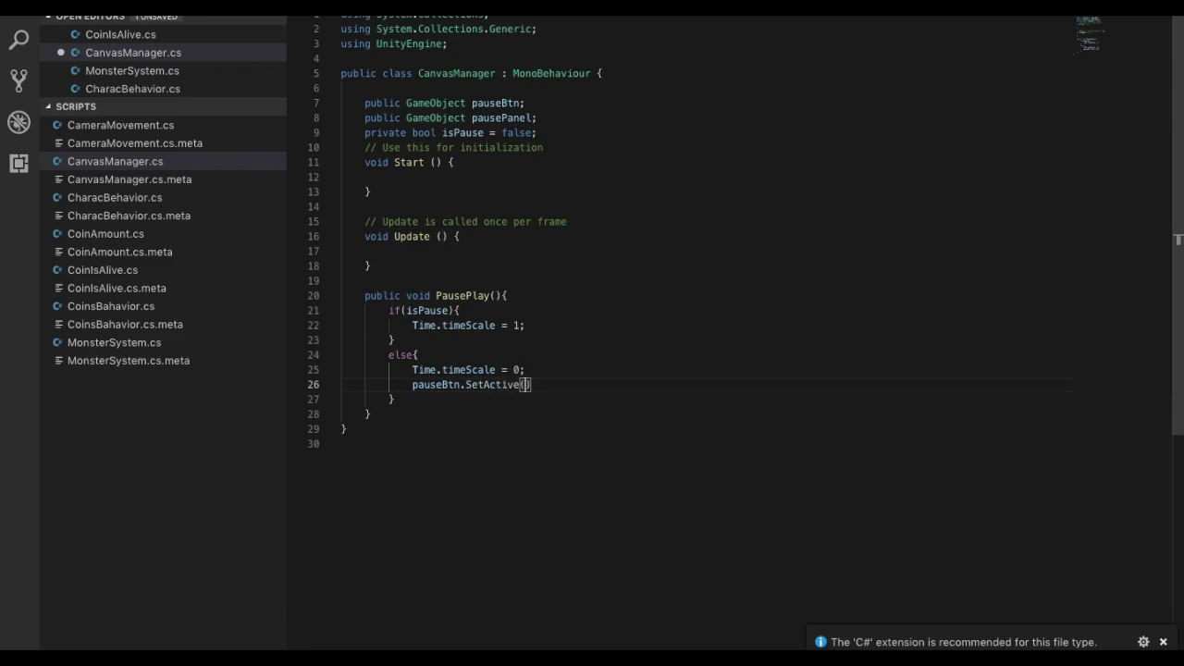
pyautogui.write('false)')
pyautogui.write(';')
# - Duplicate that line below as pausePanel.SetActive(true); and copy both SetActive lines
pyautogui.moveTo(600, 384); pyautogui.dragTo(413, 384)
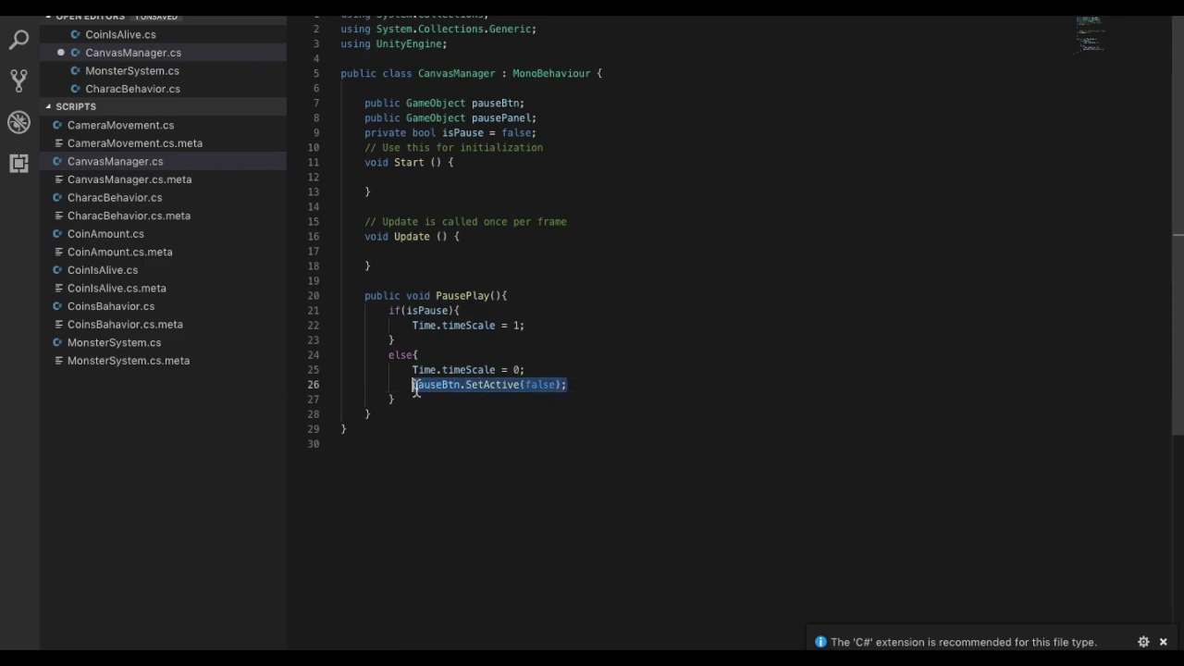
pyautogui.click(633, 387)
pyautogui.press('Return')
pyautogui.hotkey('ctrl', 'v')
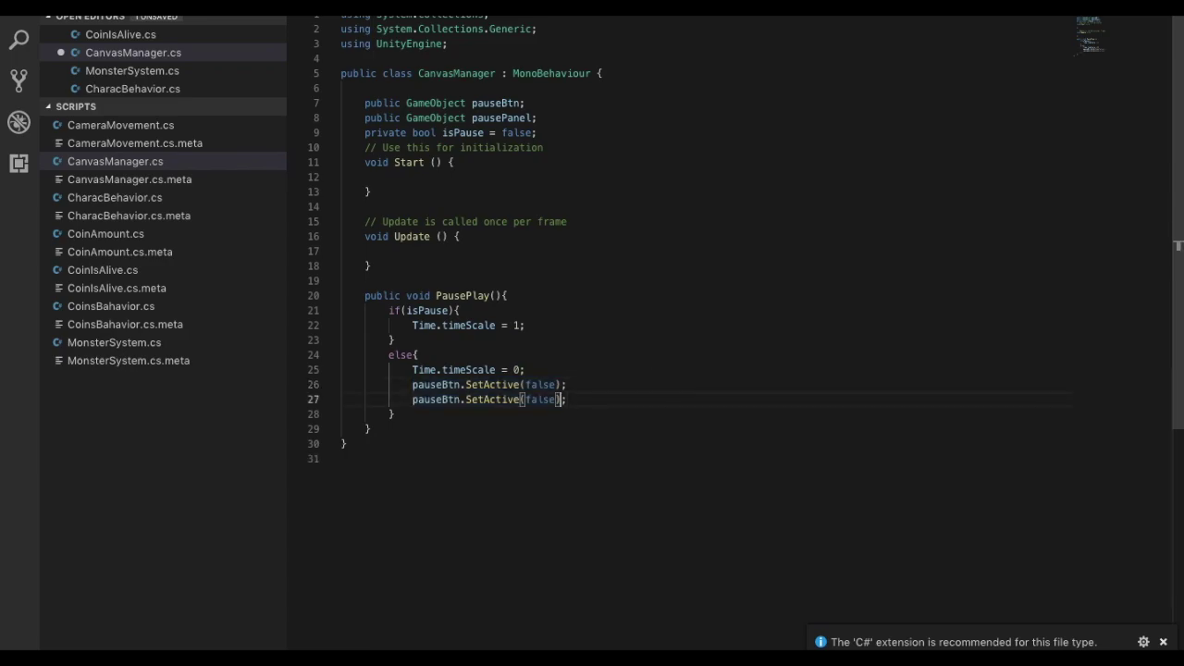
pyautogui.press('BackSpace')
pyautogui.press('BackSpace')
pyautogui.press('BackSpace')
pyautogui.press('BackSpace')
pyautogui.press('BackSpace')
pyautogui.write('true')
pyautogui.doubleClick(442, 399)
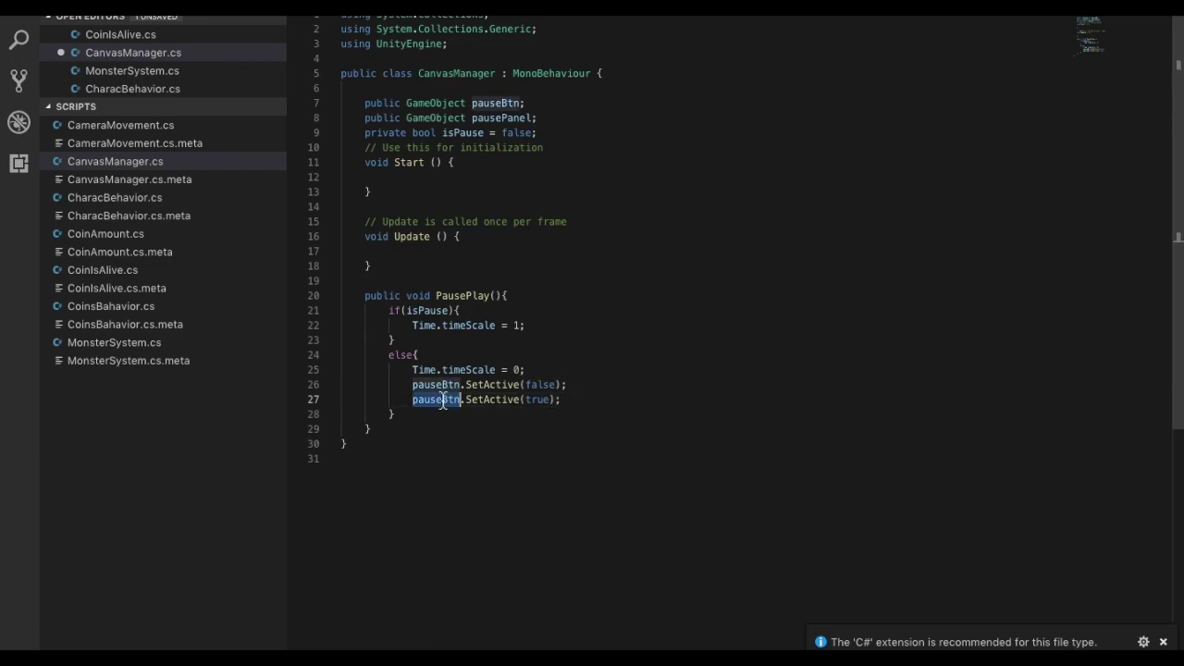
pyautogui.doubleClick(518, 117)
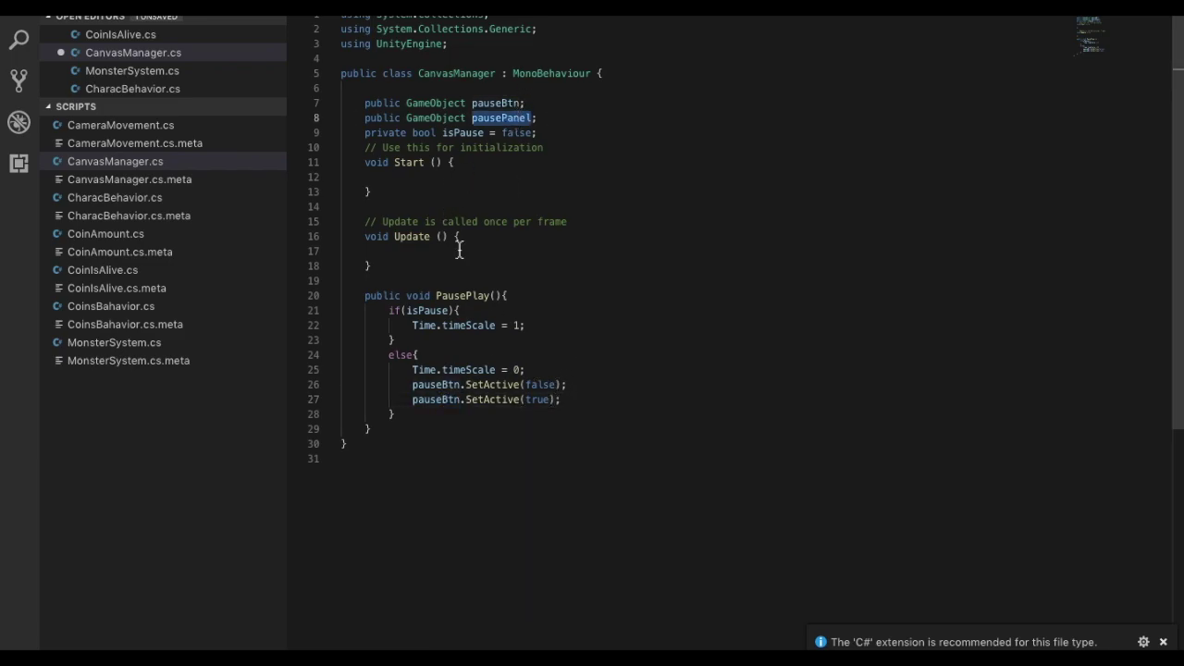
pyautogui.doubleClick(435, 398)
pyautogui.hotkey('ctrl', 'v')
pyautogui.moveTo(592, 399); pyautogui.dragTo(412, 385)
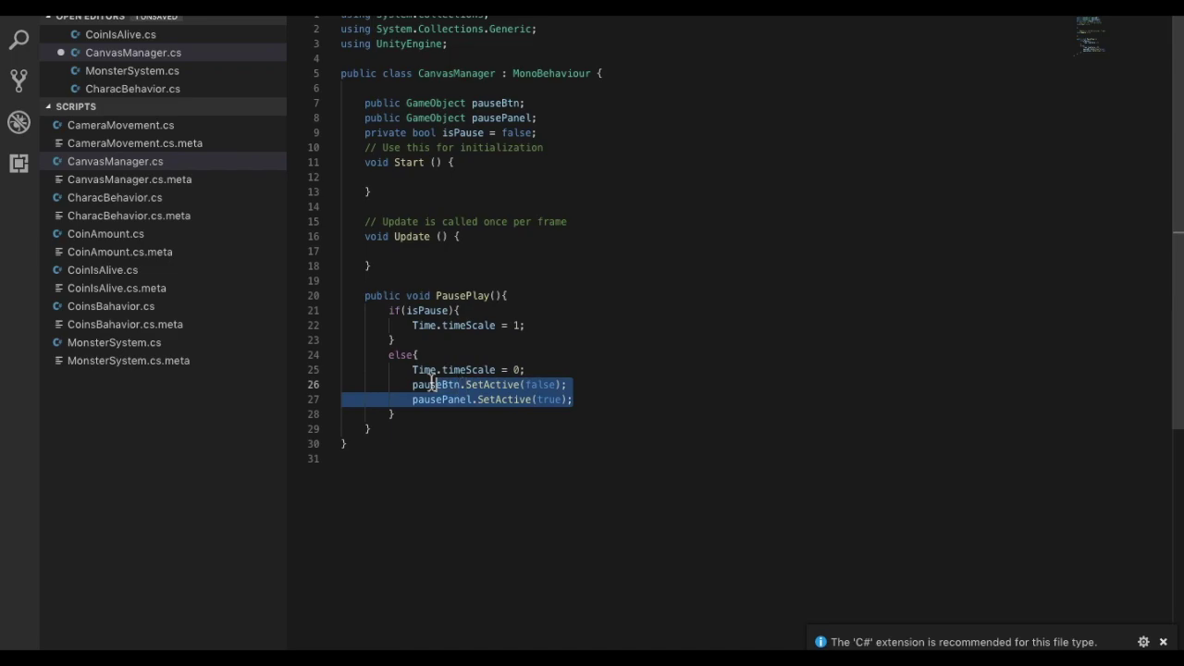
pyautogui.click(563, 328)
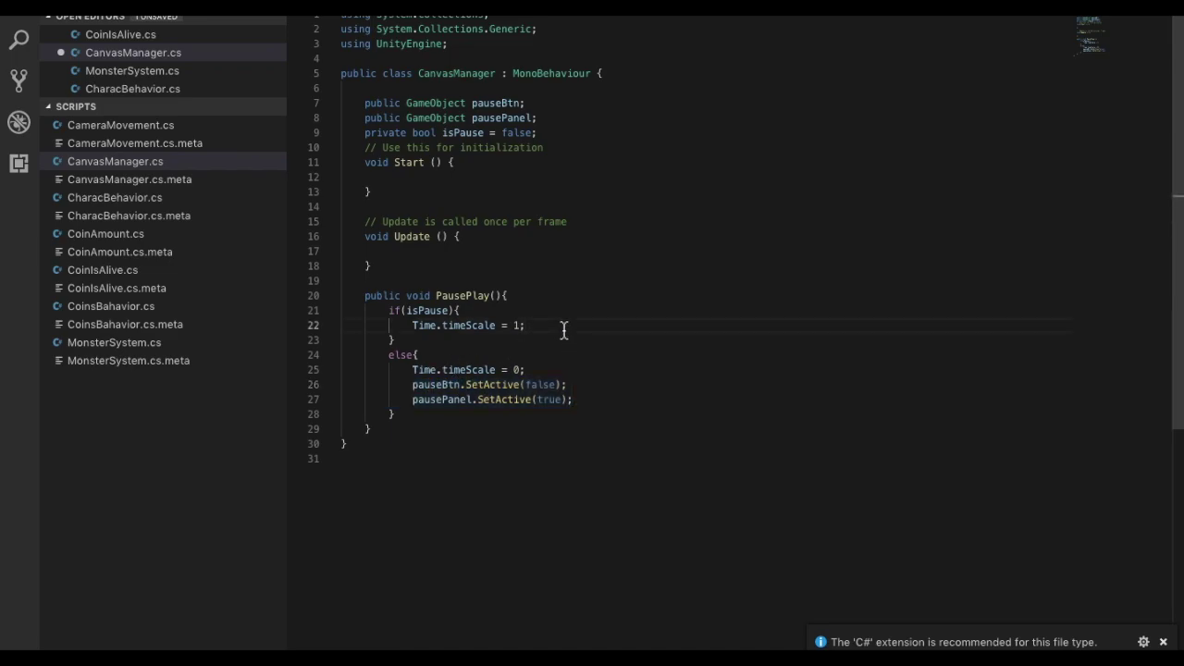
# - Add pauseBtn.SetActive(true); and pausePanel.SetActive(false); to the if branch
pyautogui.press('Return')
pyautogui.hotkey('ctrl', 'v')
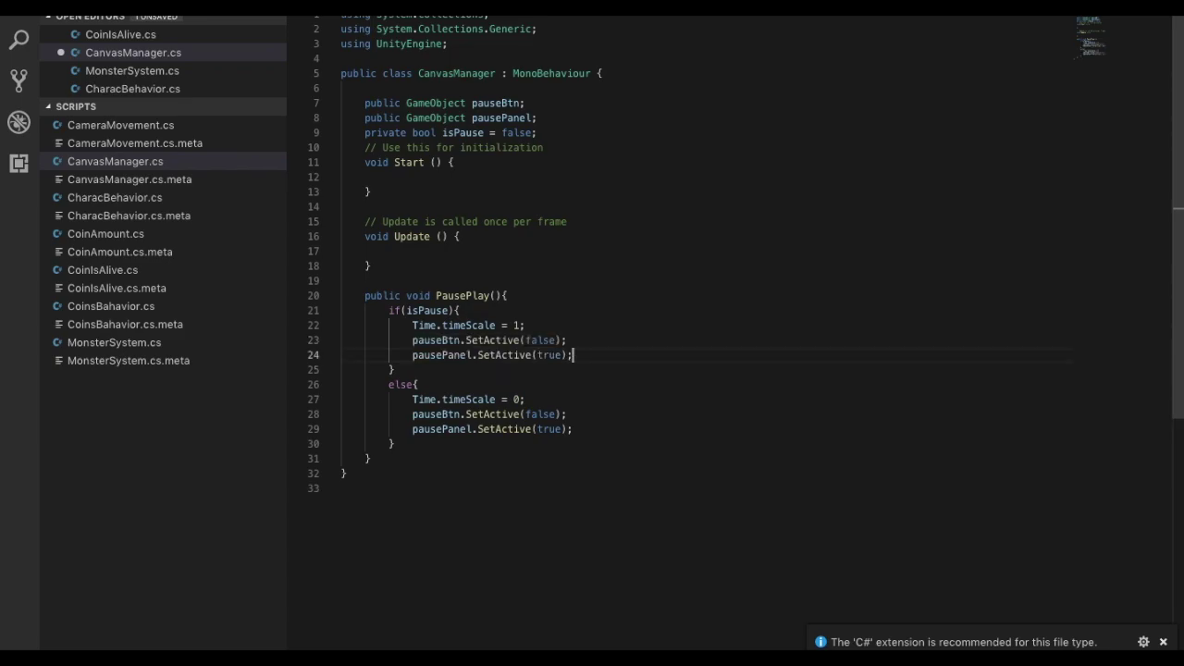
pyautogui.doubleClick(544, 341)
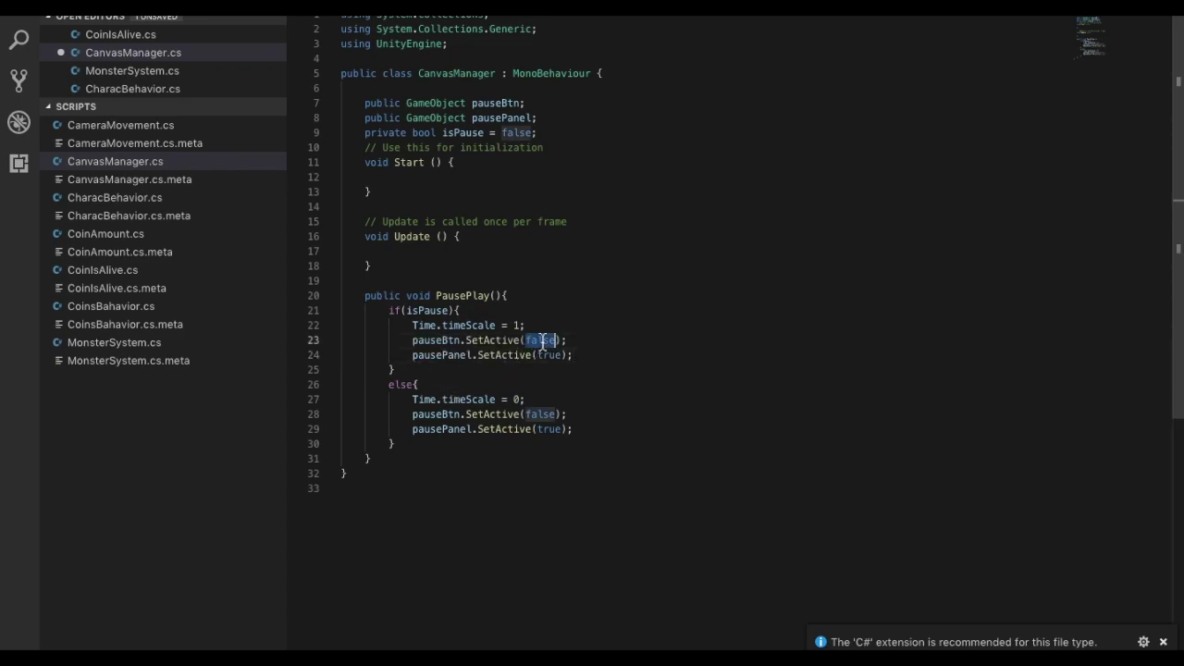
pyautogui.press('BackSpace')
pyautogui.write('true')
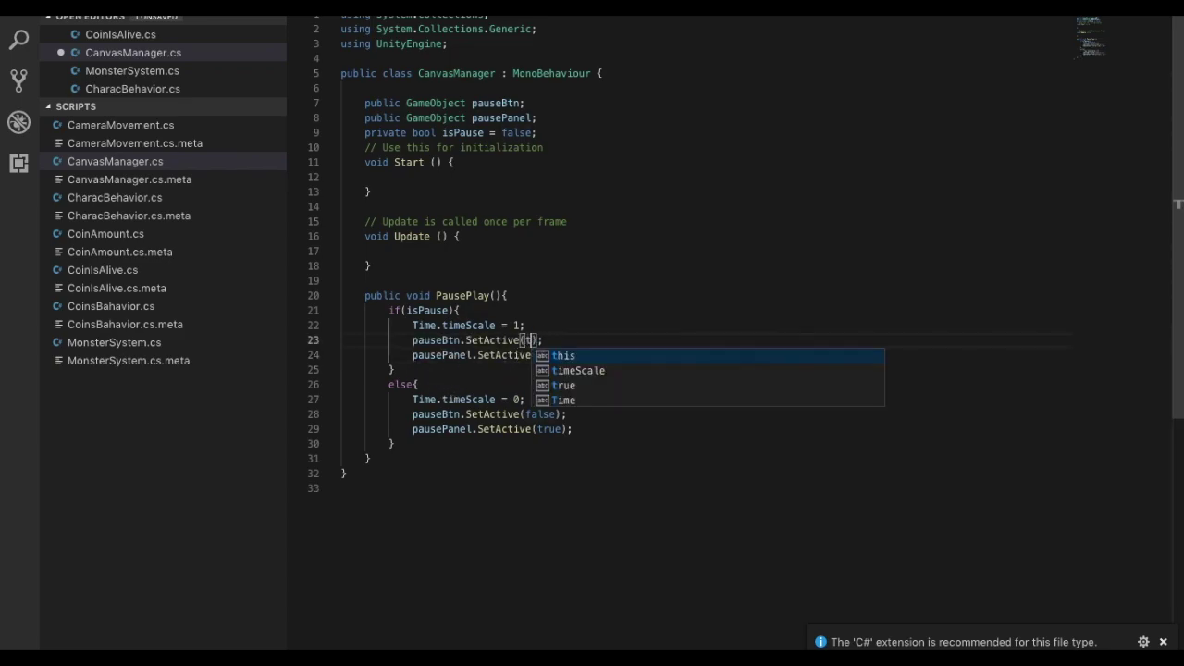
pyautogui.click(452, 357)
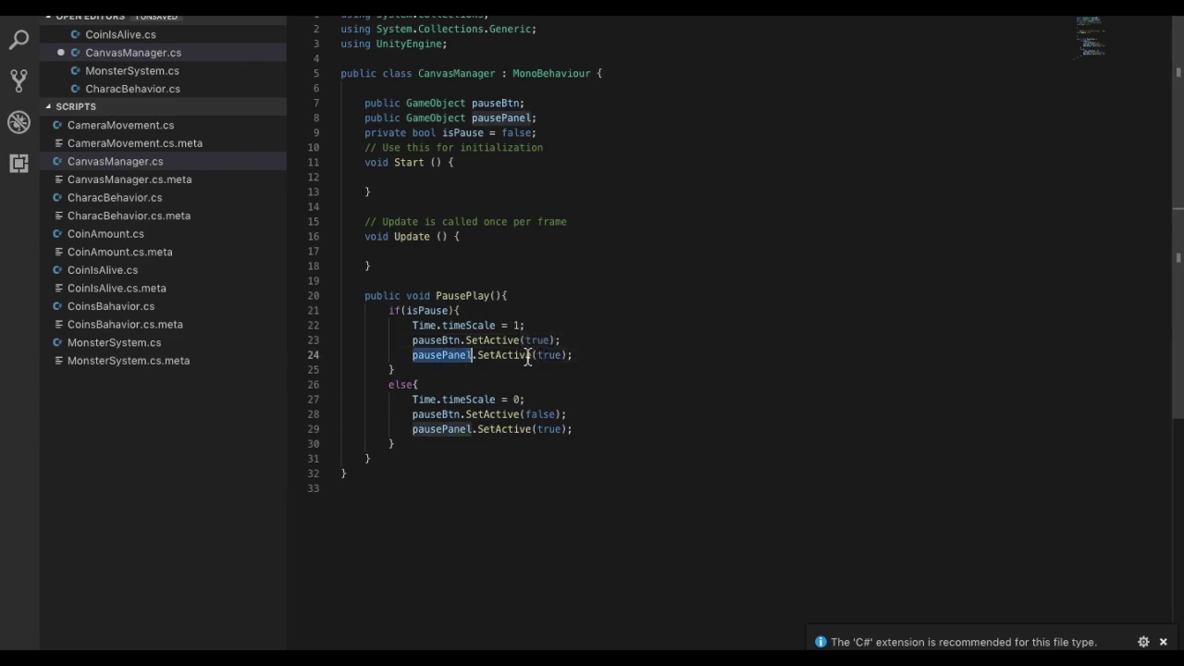
pyautogui.tripleClick(557, 361)
pyautogui.click(558, 359)
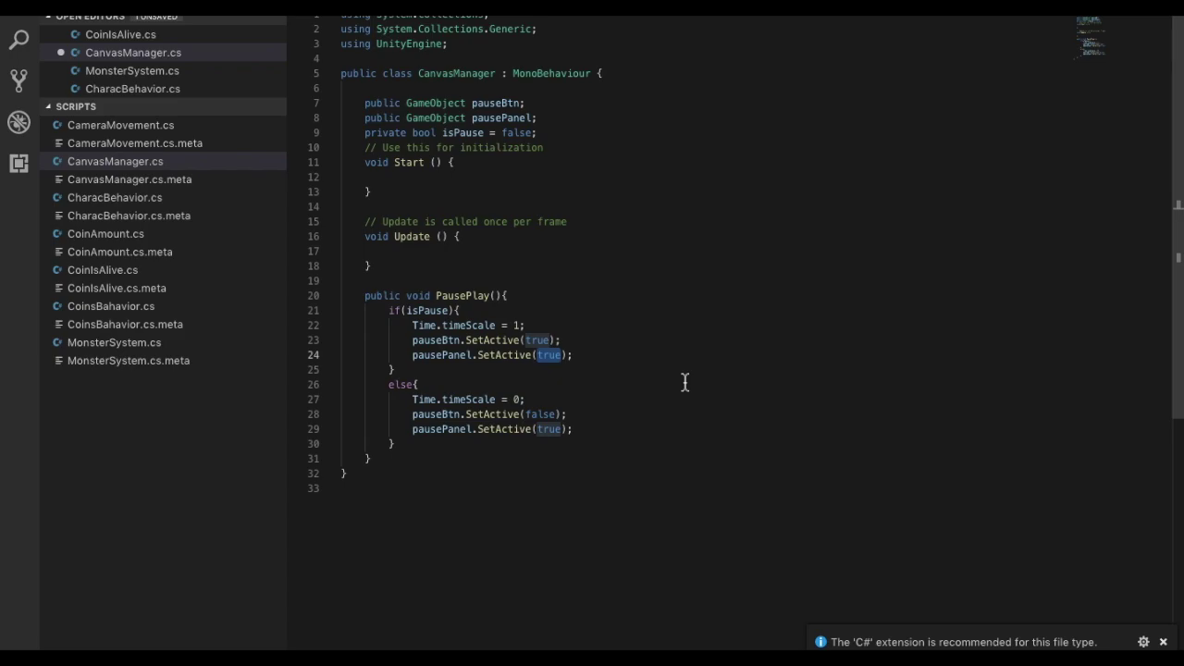
pyautogui.write('false')
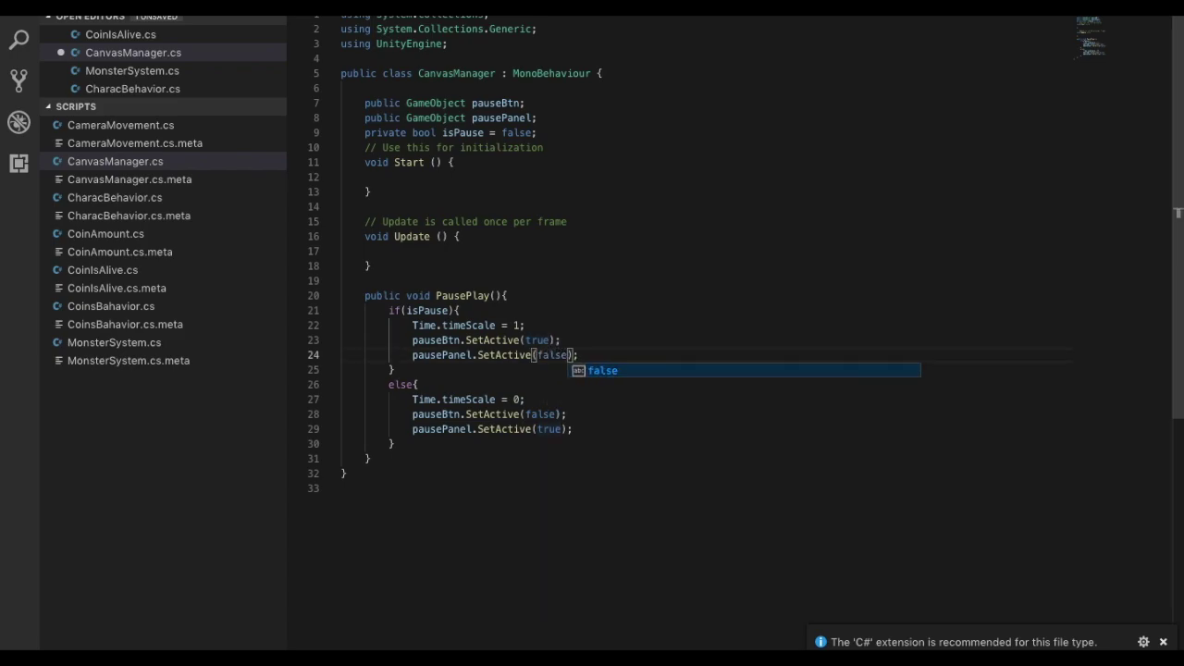
# - Add isPause = false; at the top of the if branch and isPause = true; in the else branch
pyautogui.click(690, 315)
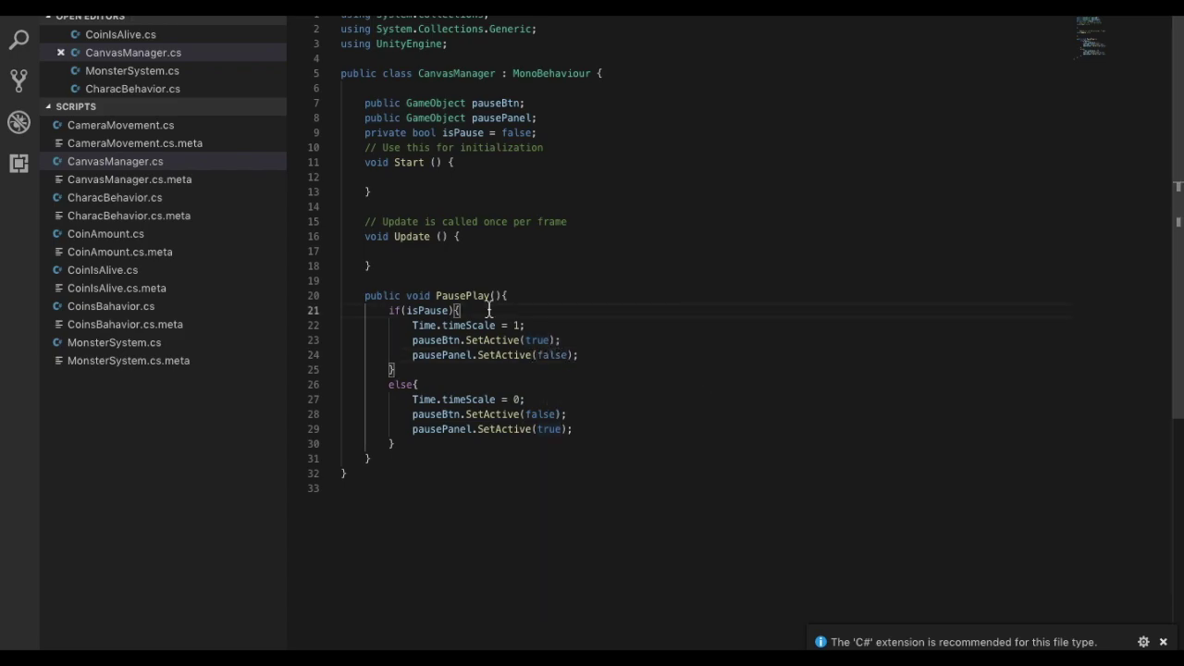
pyautogui.press('Return')
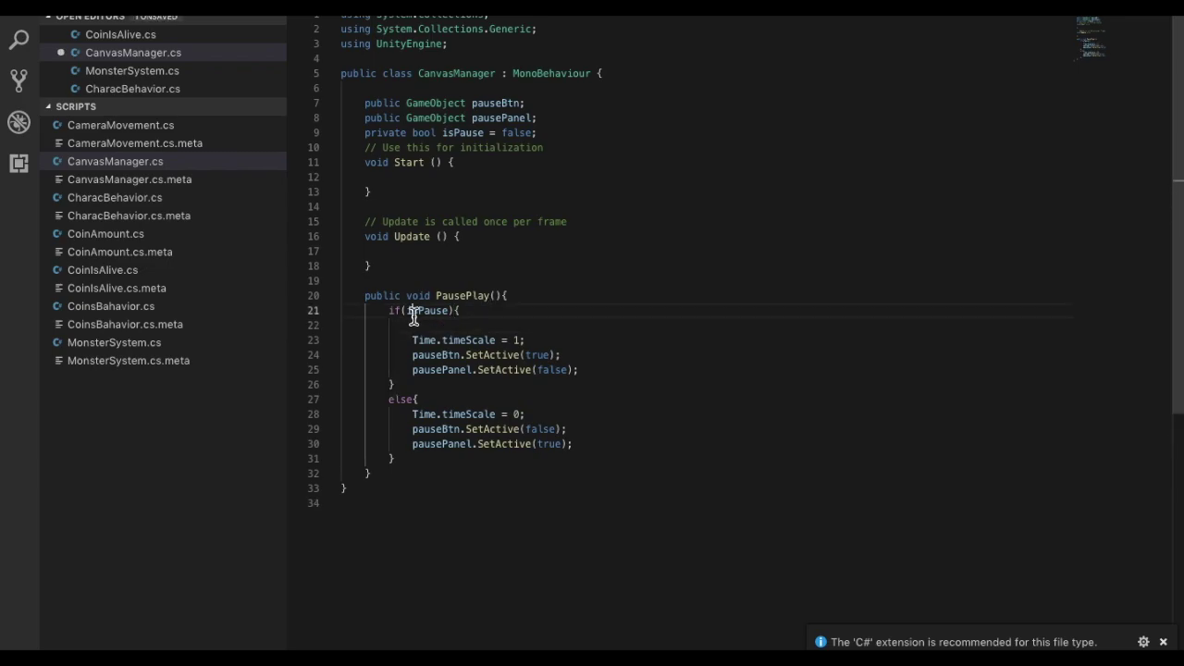
pyautogui.doubleClick(412, 313)
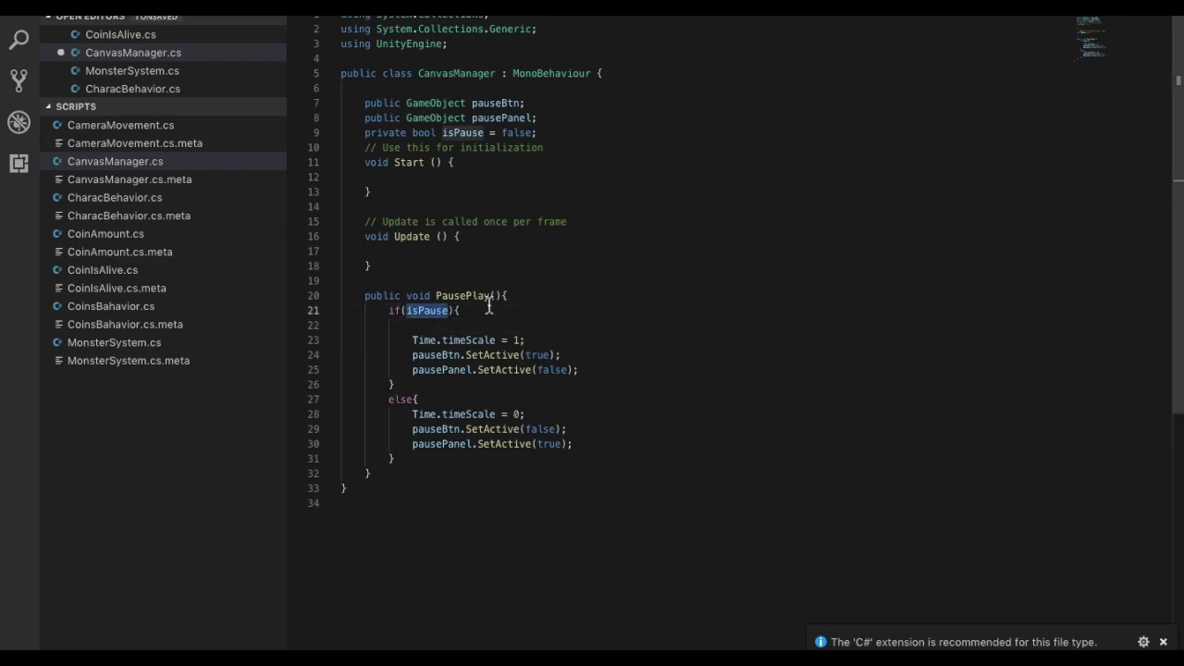
pyautogui.doubleClick(425, 313)
pyautogui.click(426, 326)
pyautogui.write('isPause = ')
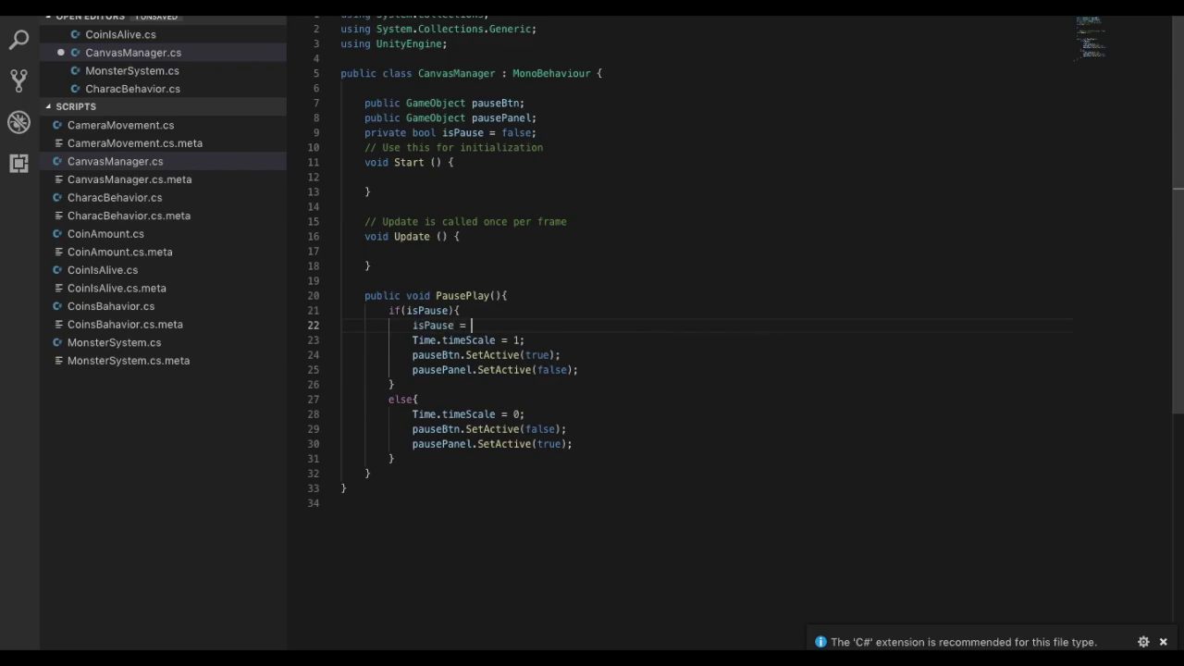
pyautogui.write('false;')
pyautogui.doubleClick(437, 326)
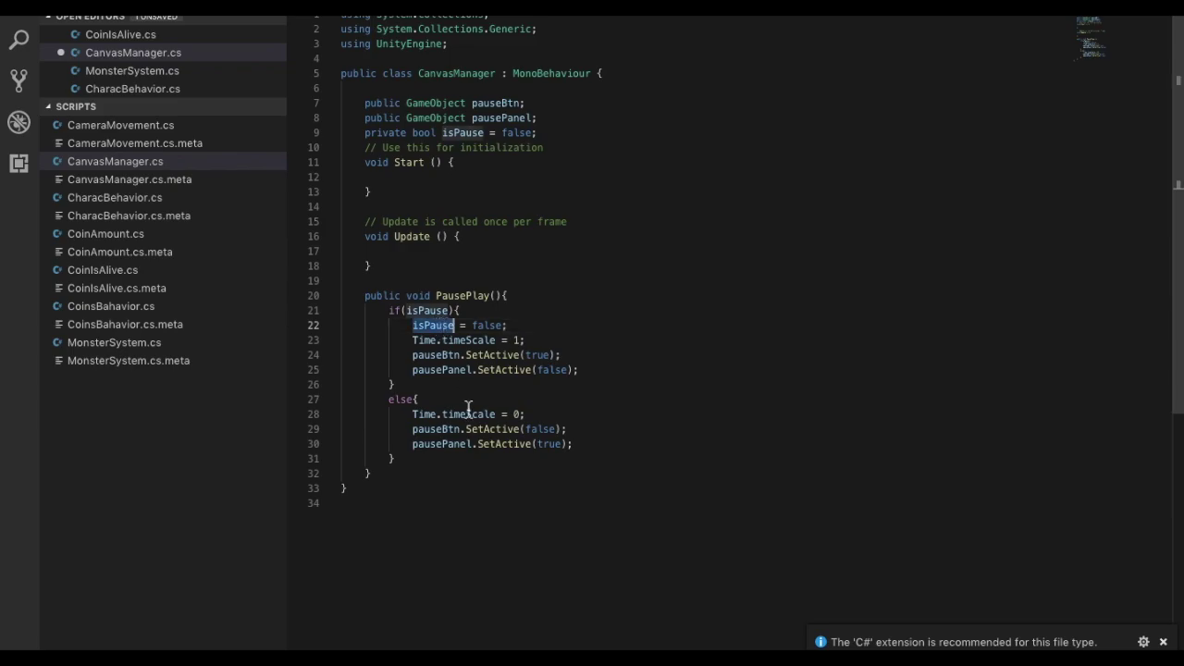
pyautogui.doubleClick(423, 311)
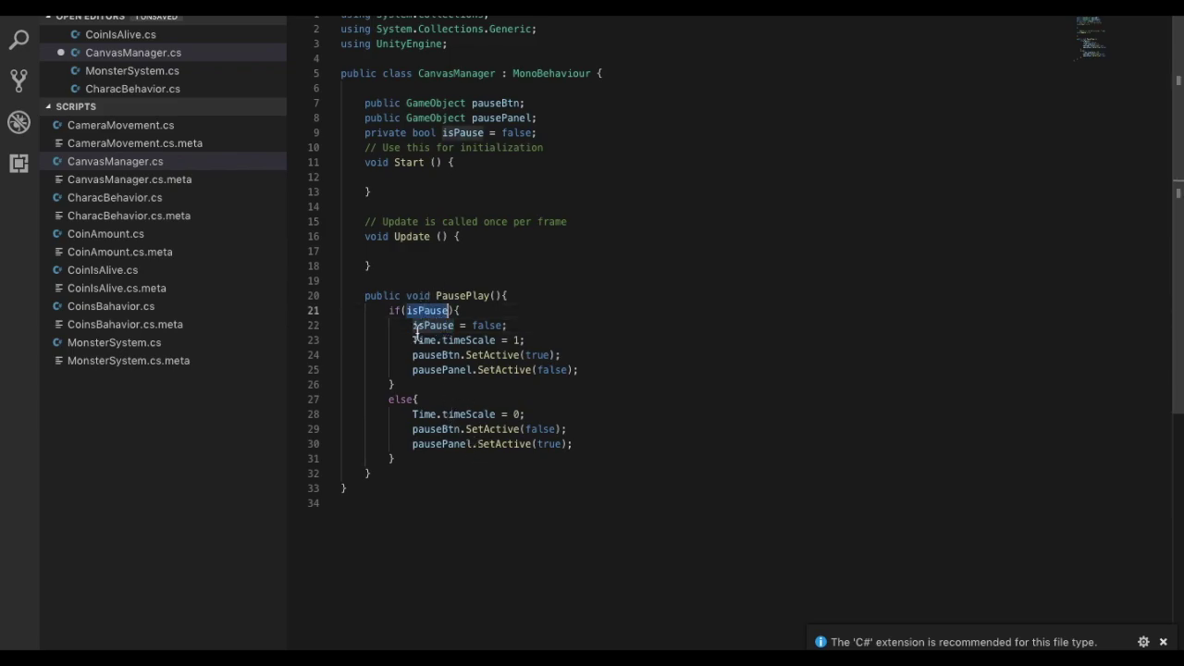
pyautogui.click(418, 400)
pyautogui.press('Return')
pyautogui.write('isPause')
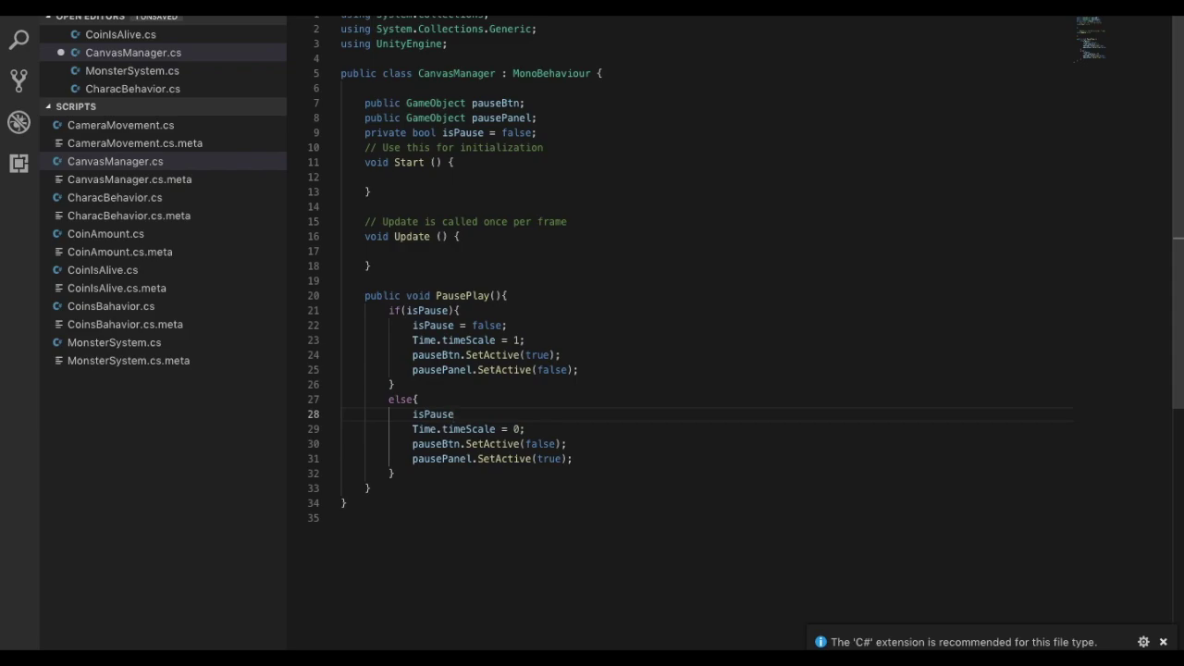
pyautogui.write(' = tru')
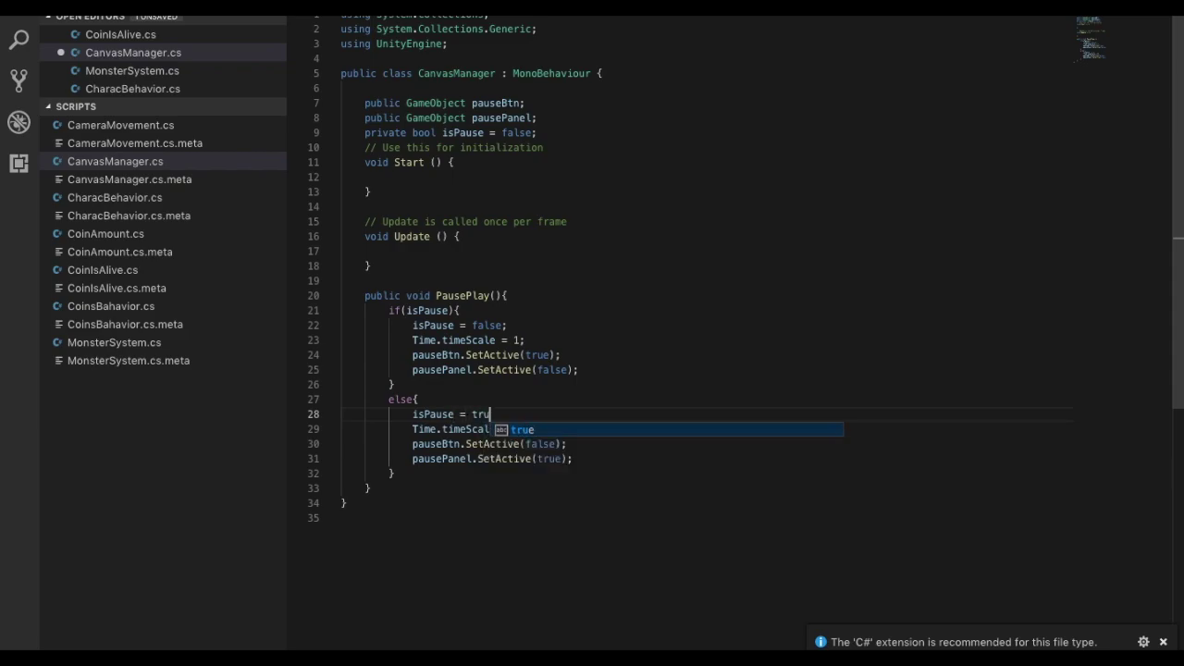
pyautogui.write('e;')
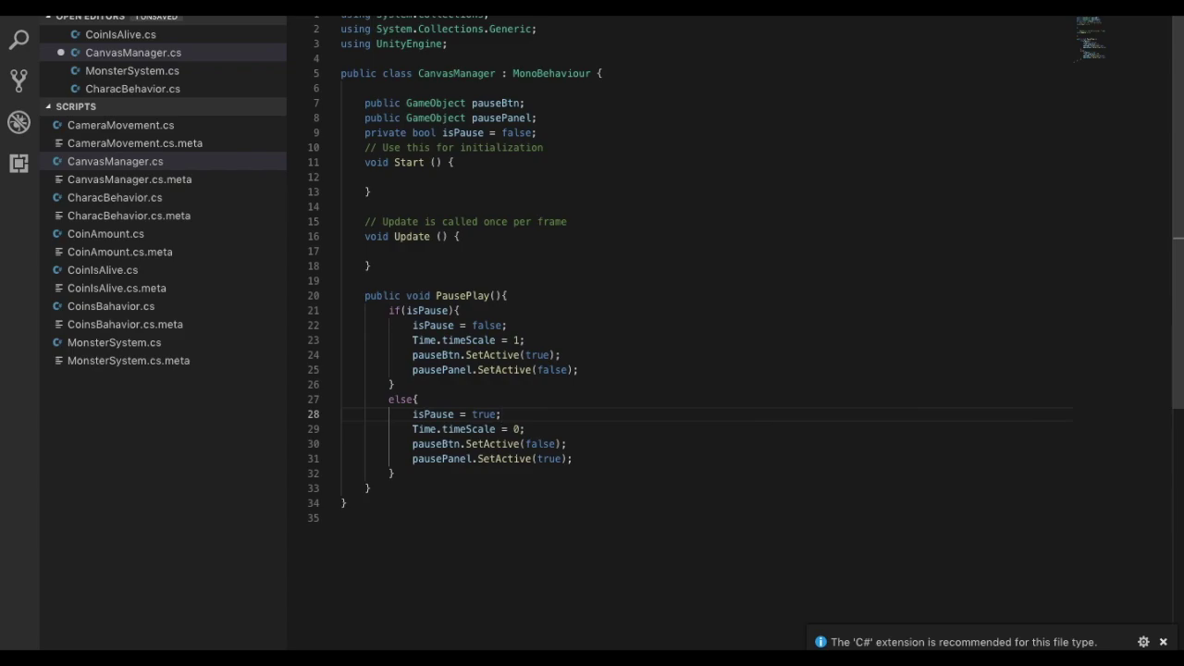
# - Review the isPause assignments in both branches, then switch back to Unity
pyautogui.doubleClick(432, 313)
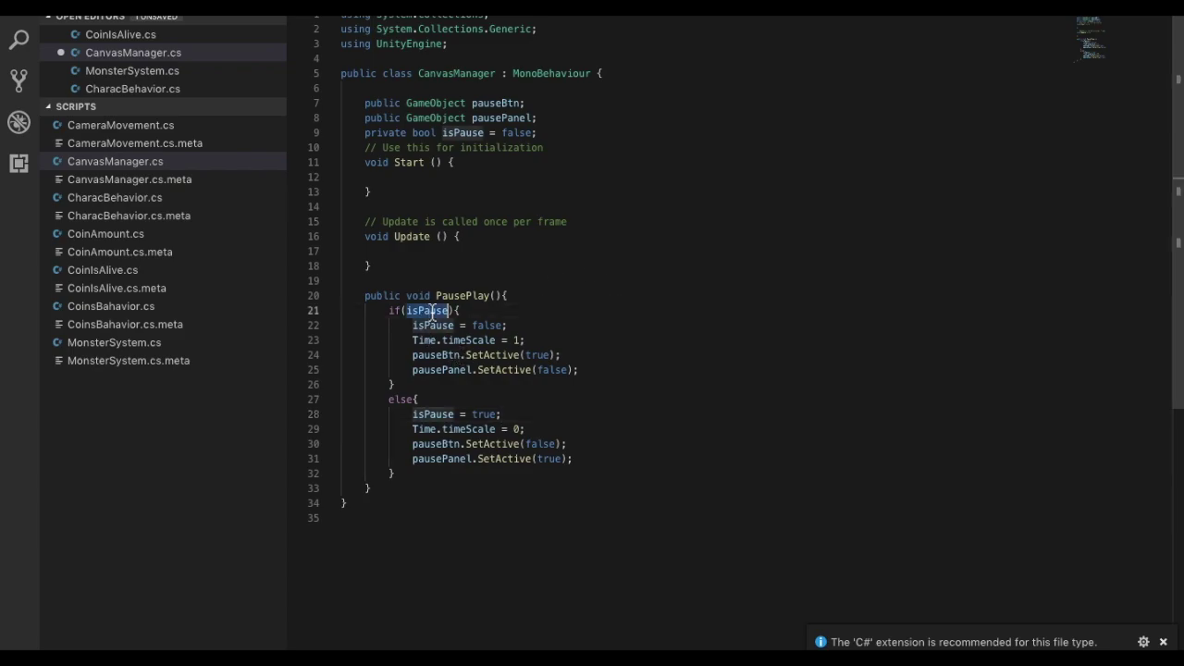
pyautogui.doubleClick(434, 327)
pyautogui.doubleClick(455, 325)
pyautogui.doubleClick(485, 325)
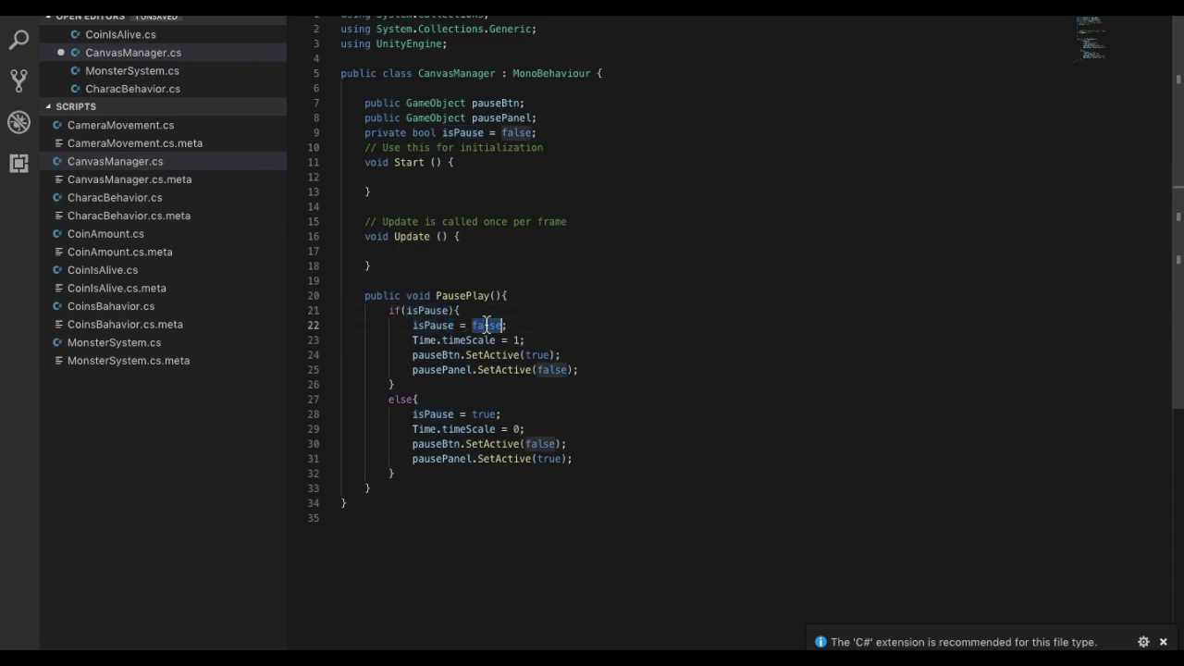
pyautogui.click(419, 398)
pyautogui.click(447, 413)
pyautogui.doubleClick(447, 414)
pyautogui.doubleClick(485, 414)
pyautogui.press('super+Tab')
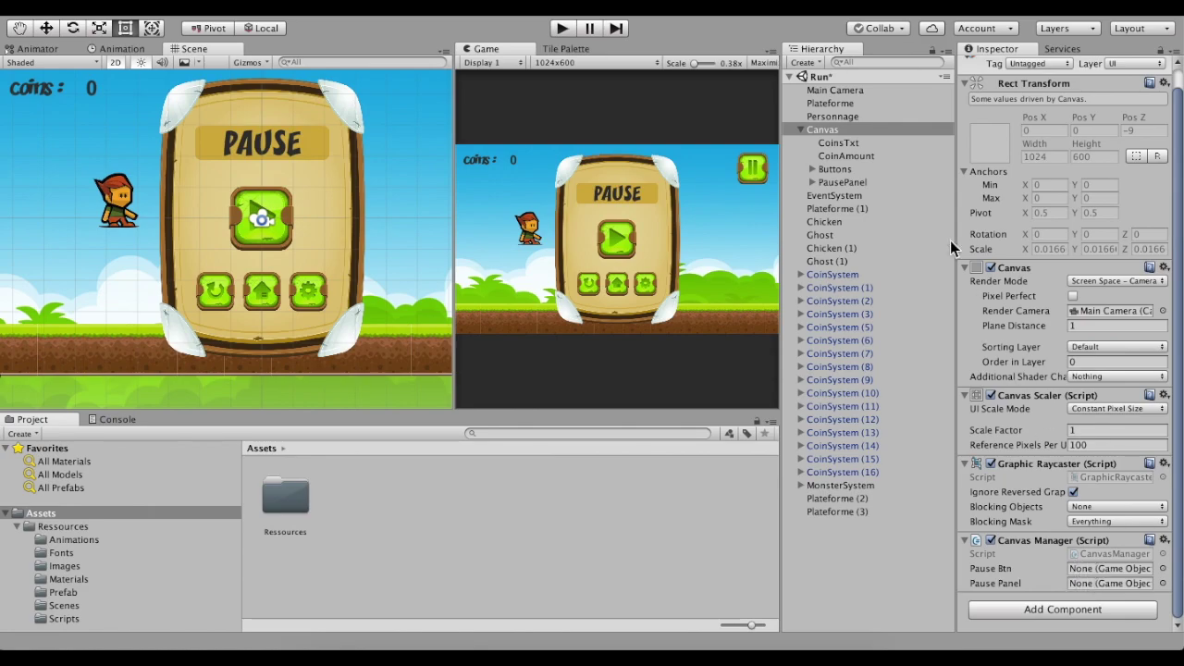
# - Assign Buttons to Pause Btn and PausePanel to Pause Panel on the Canvas Manager
pyautogui.moveTo(828, 172); pyautogui.dragTo(1096, 582)
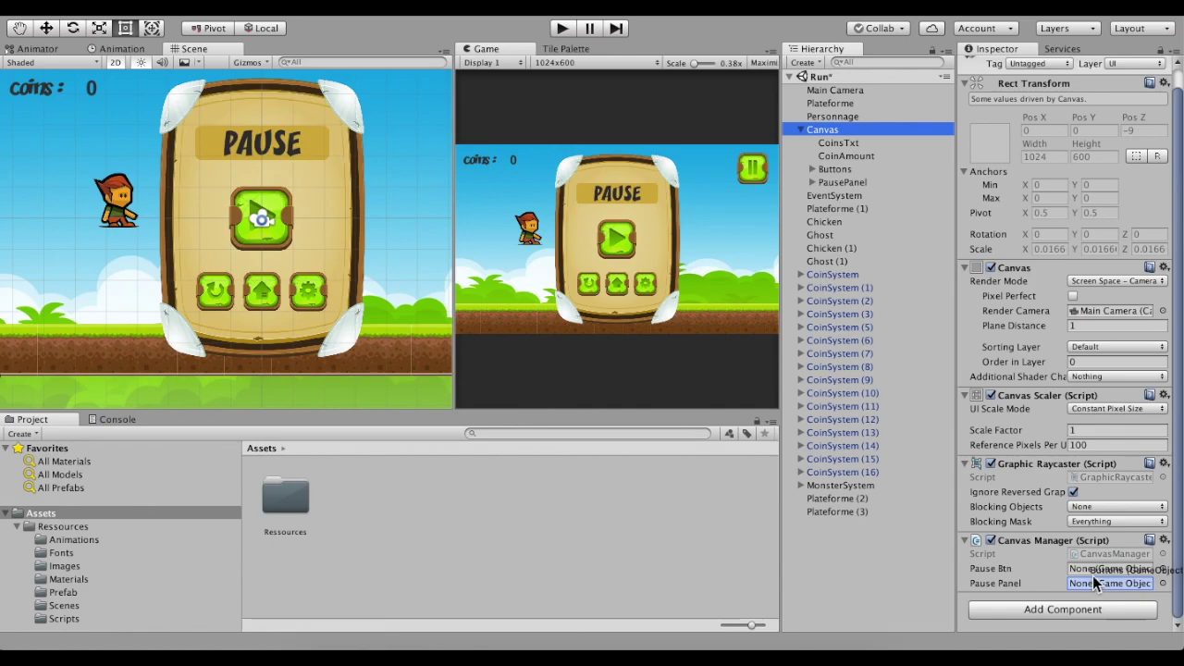
pyautogui.moveTo(1096, 583); pyautogui.dragTo(1101, 568)
pyautogui.moveTo(828, 183); pyautogui.dragTo(1106, 587)
# - Deactivate the PausePanel object so it starts hidden
pyautogui.click(830, 186)
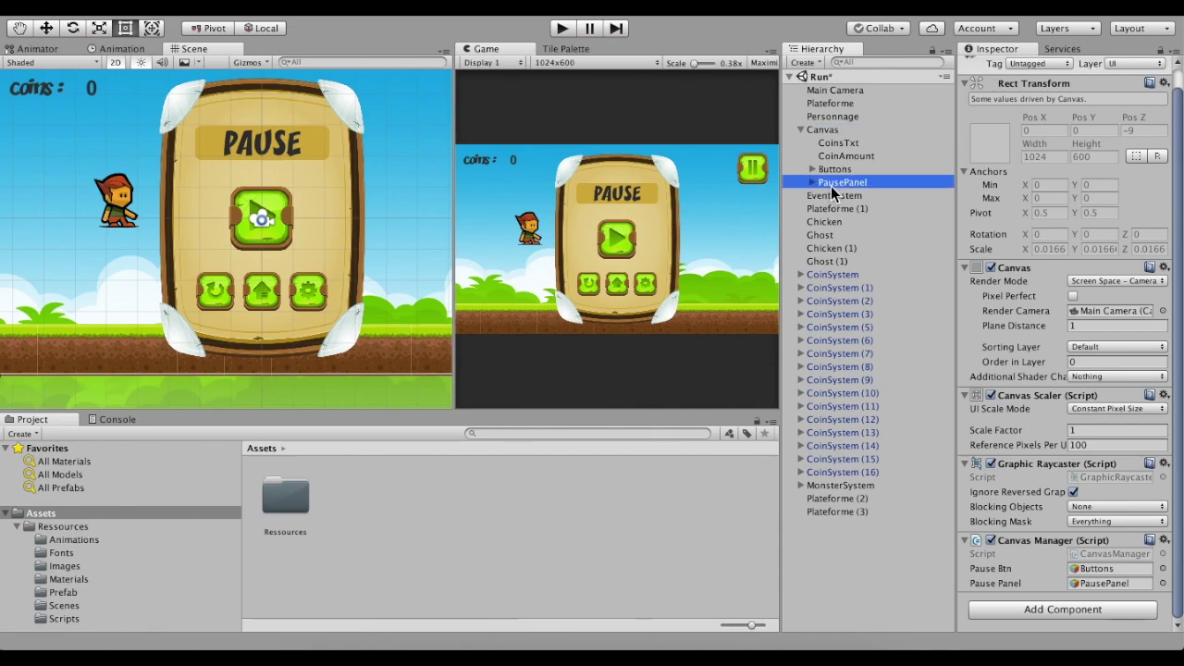
pyautogui.scroll(1, 1012, 113)
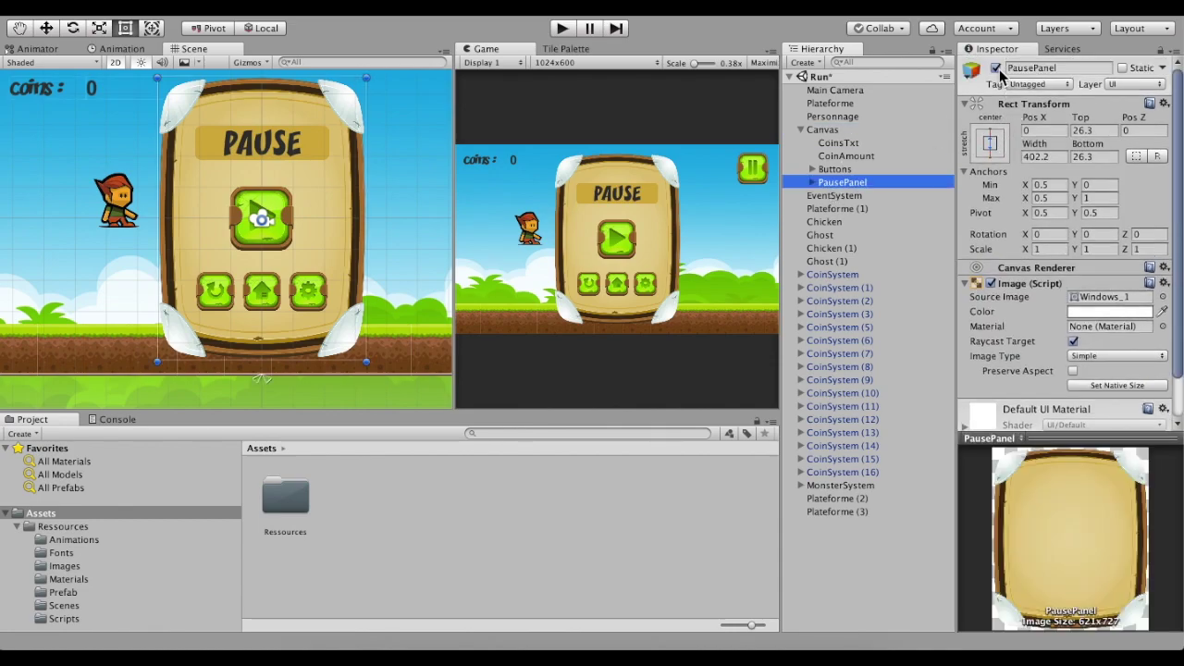
pyautogui.click(996, 68)
# - Add an On Click entry to the Pause button targeting Canvas with CanvasManager.PausePlay()
pyautogui.click(812, 169)
pyautogui.click(842, 182)
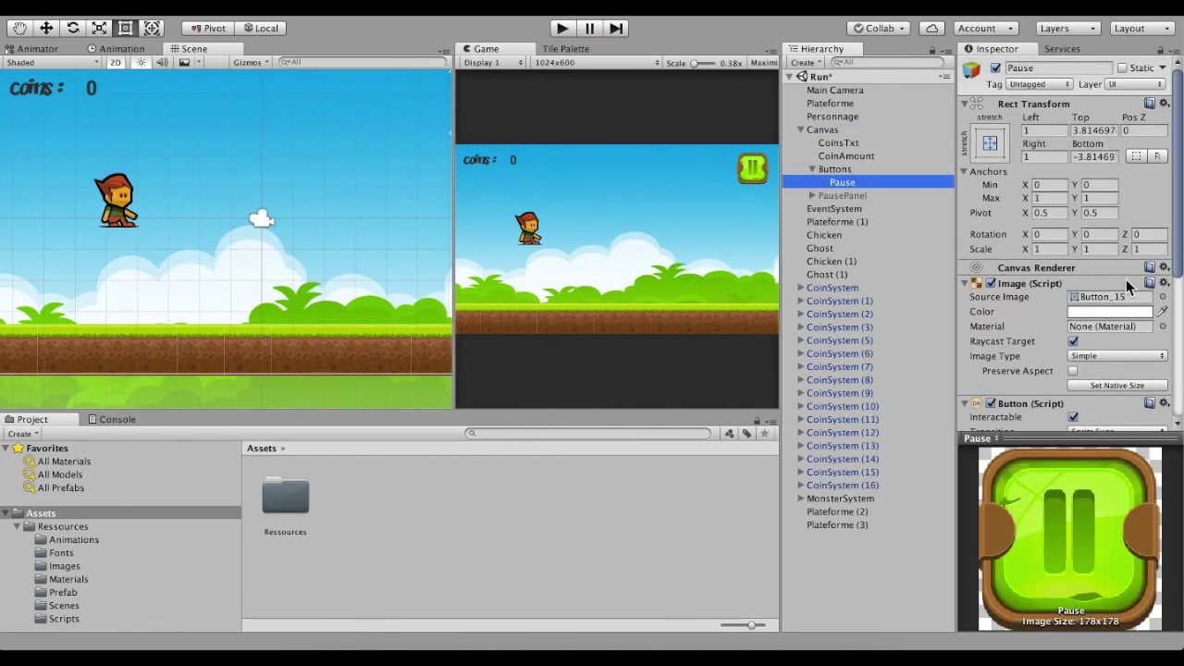
pyautogui.scroll(-5, 1129, 305)
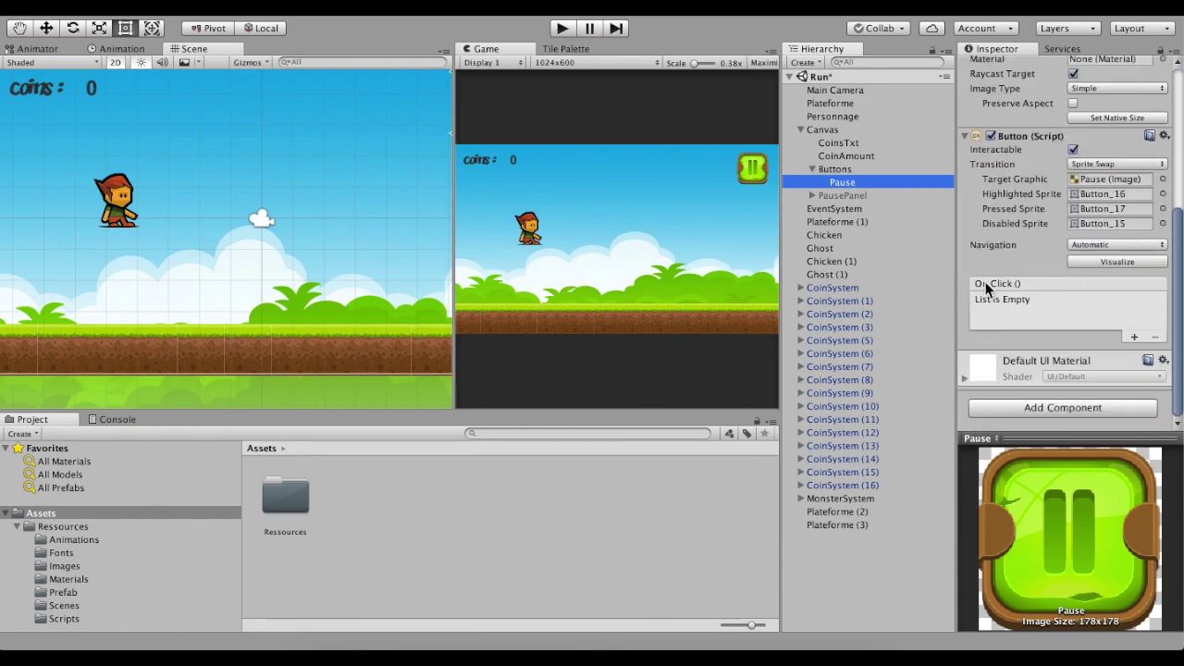
pyautogui.click(1134, 335)
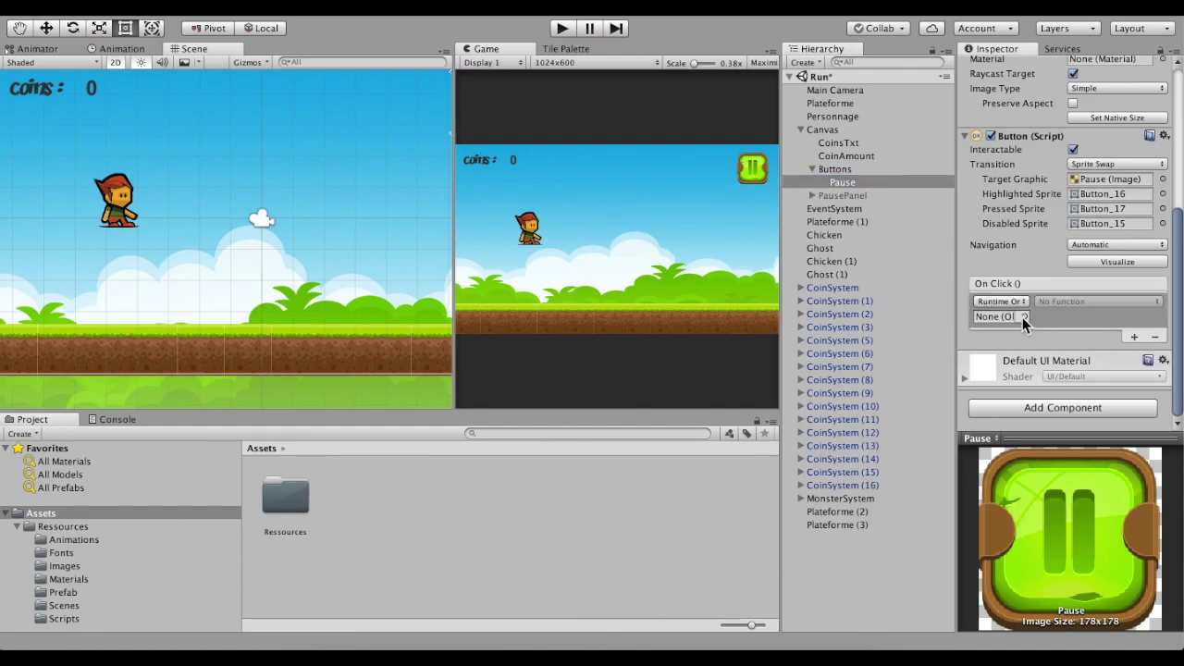
pyautogui.click(1024, 317)
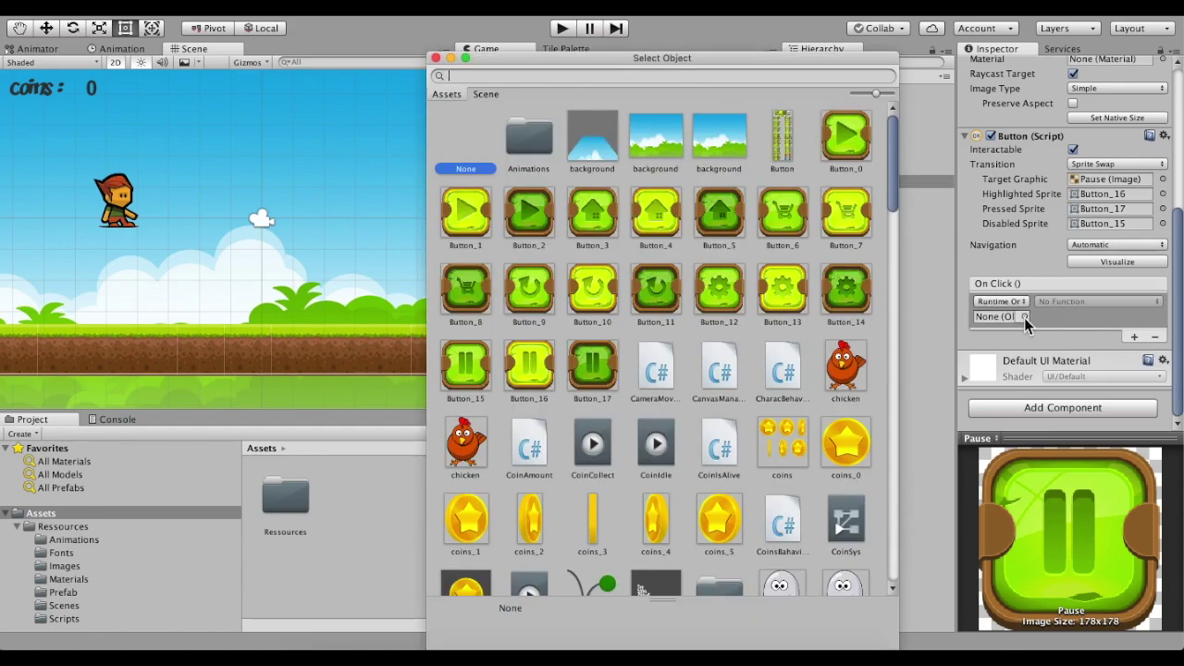
pyautogui.click(436, 58)
pyautogui.moveTo(823, 130); pyautogui.dragTo(1000, 316)
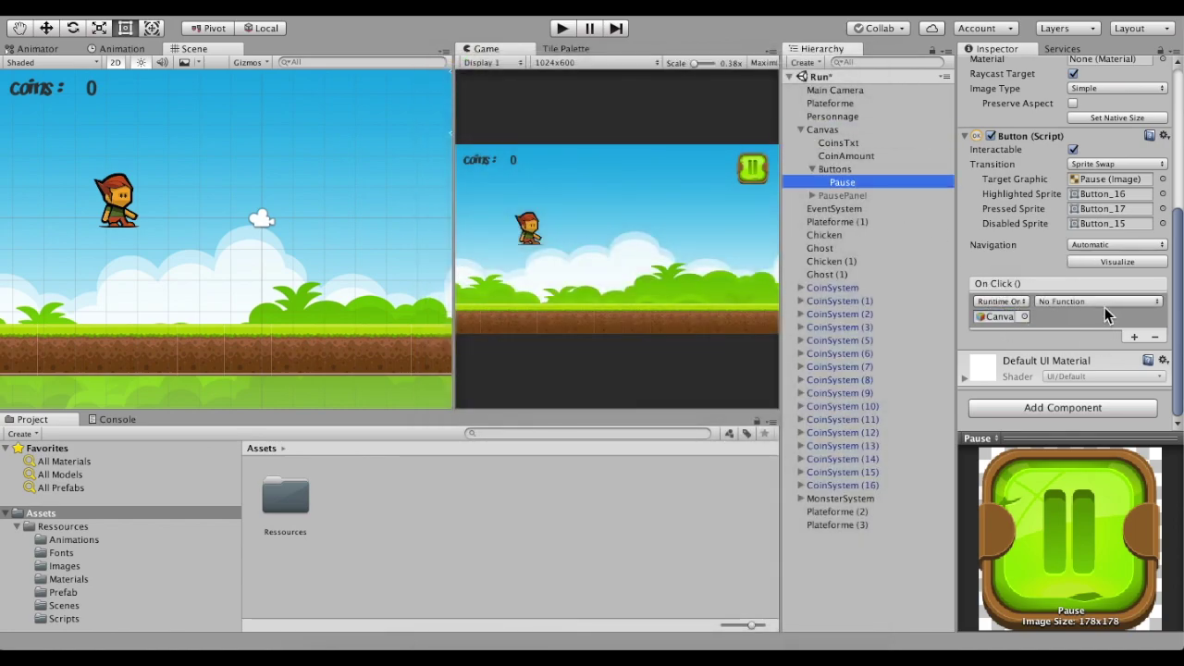
pyautogui.click(1105, 303)
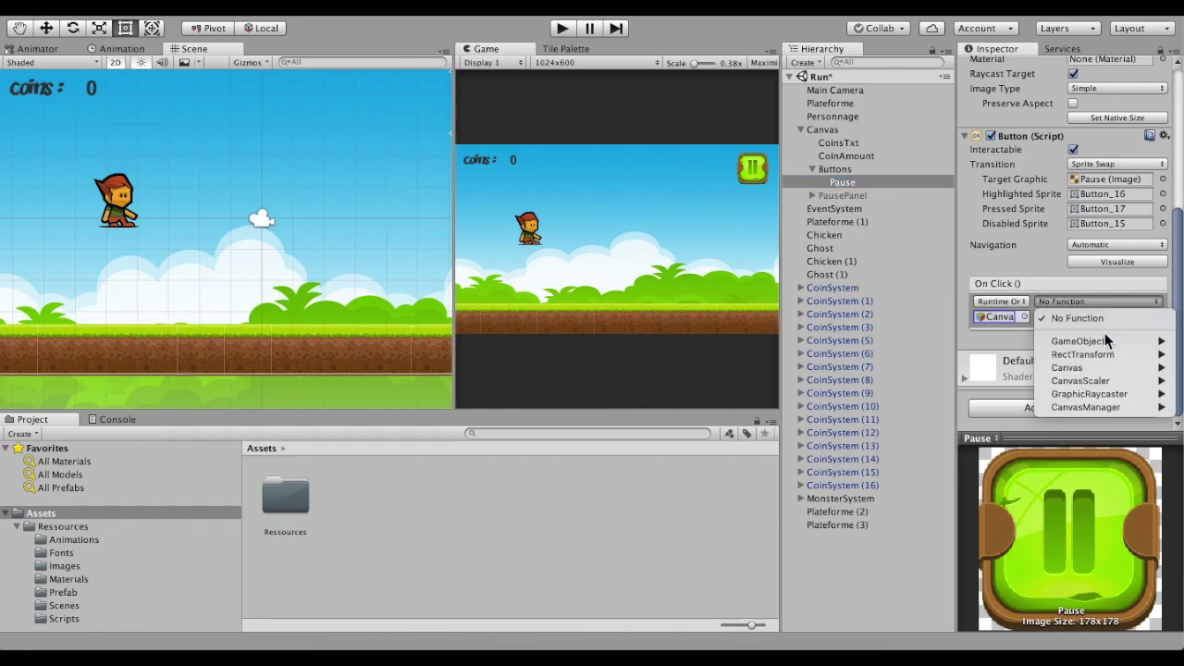
pyautogui.moveTo(1102, 408)
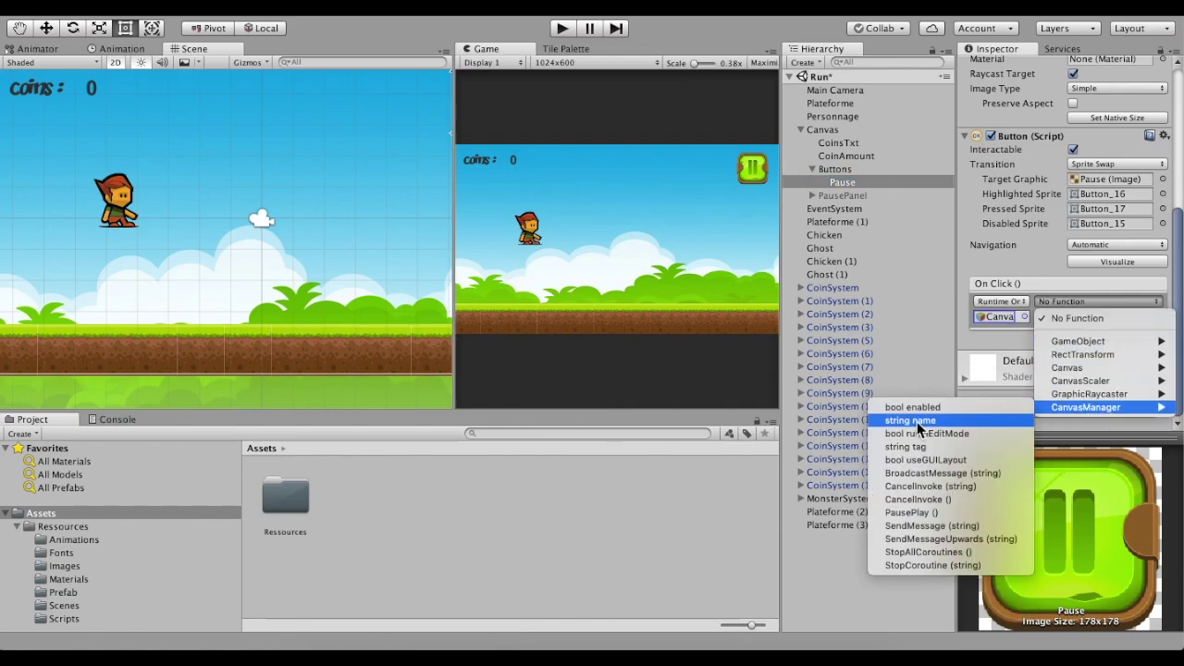
pyautogui.click(944, 514)
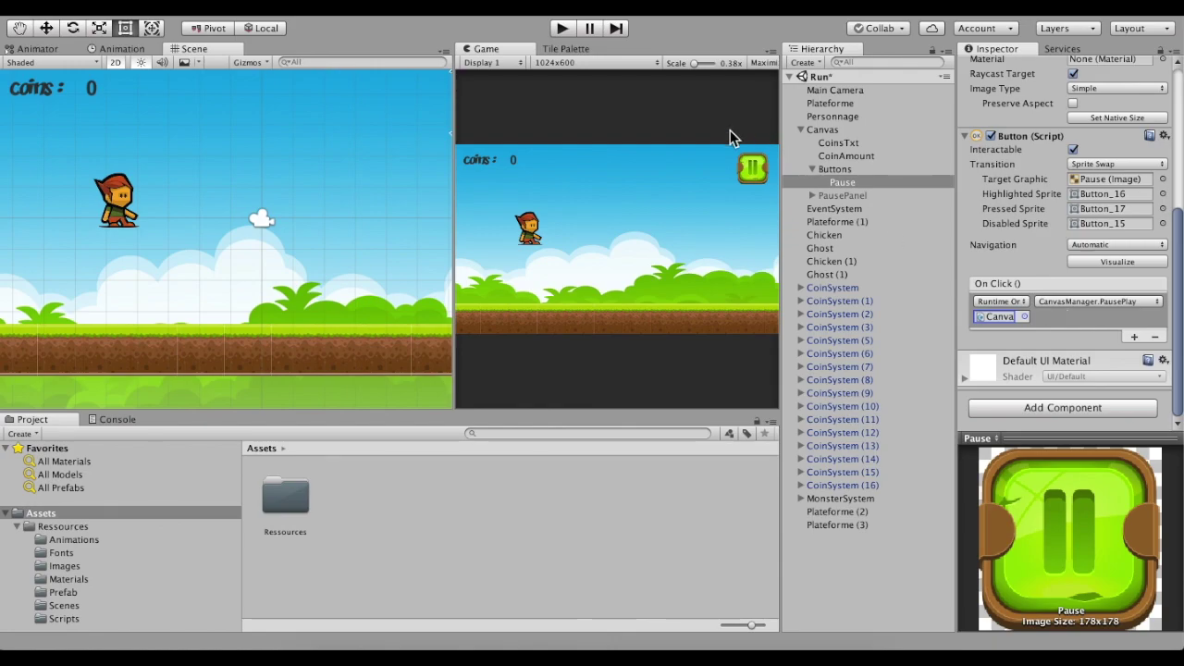
# - Give PausePanel's Play button an On Click entry calling CanvasManager.PausePlay() on Canvas
pyautogui.click(814, 170)
pyautogui.click(813, 183)
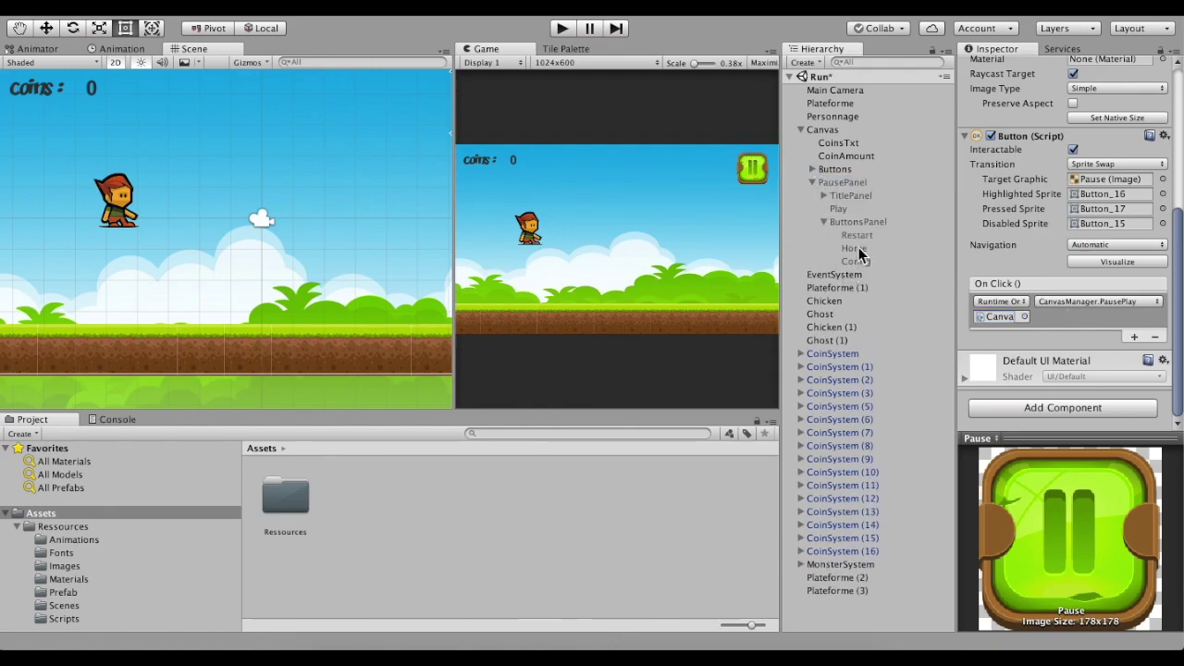
pyautogui.click(838, 209)
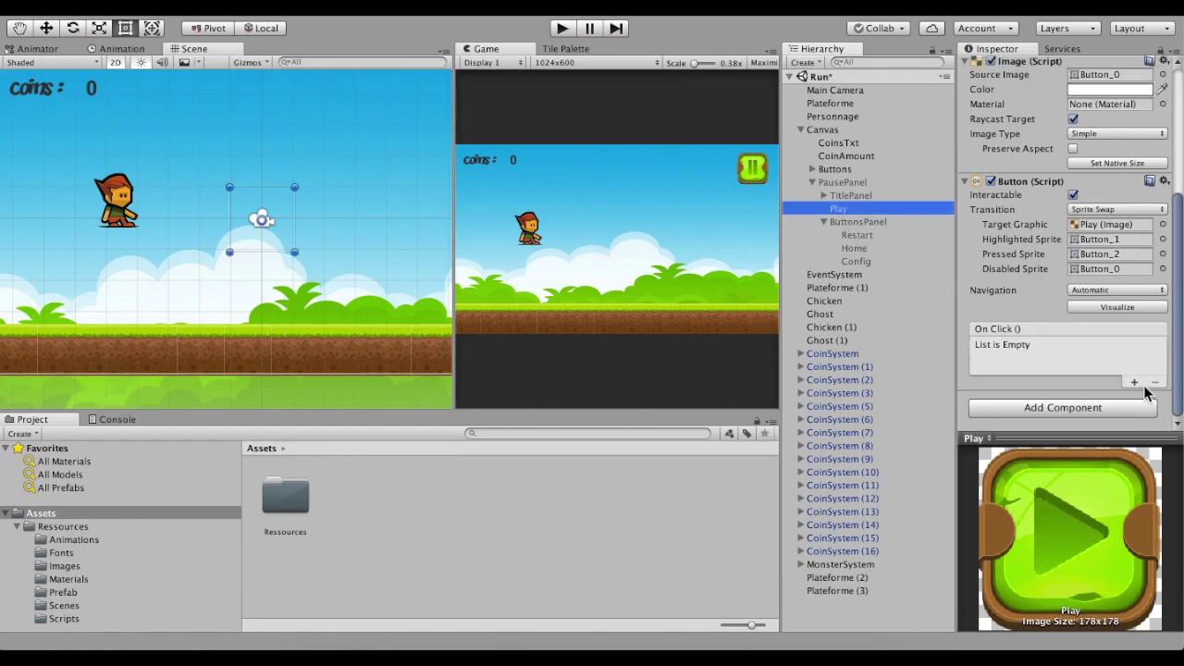
pyautogui.click(1134, 382)
pyautogui.moveTo(814, 131); pyautogui.dragTo(1001, 361)
pyautogui.click(1107, 347)
pyautogui.moveTo(1107, 454)
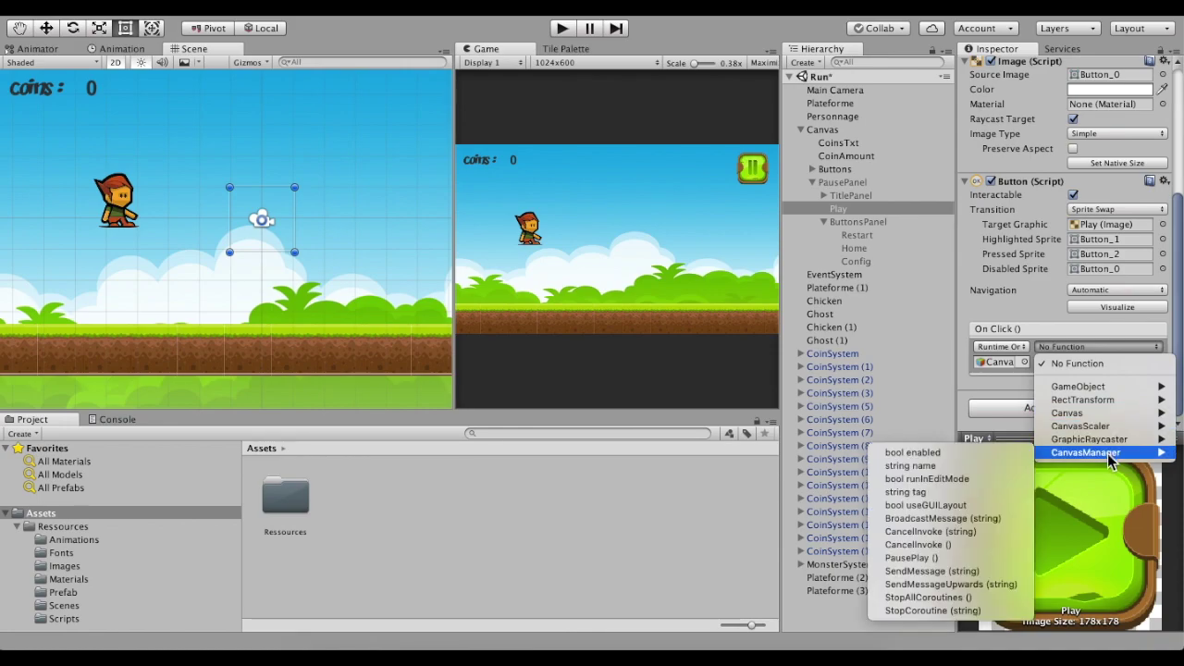
pyautogui.click(920, 558)
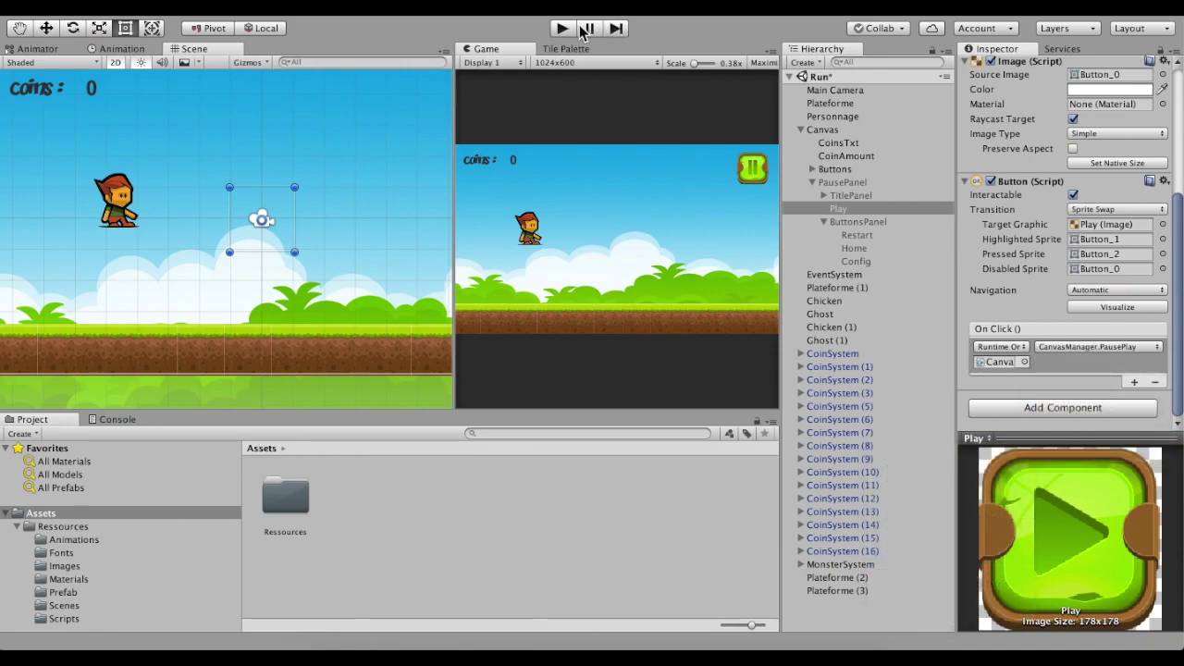
pyautogui.click(564, 28)
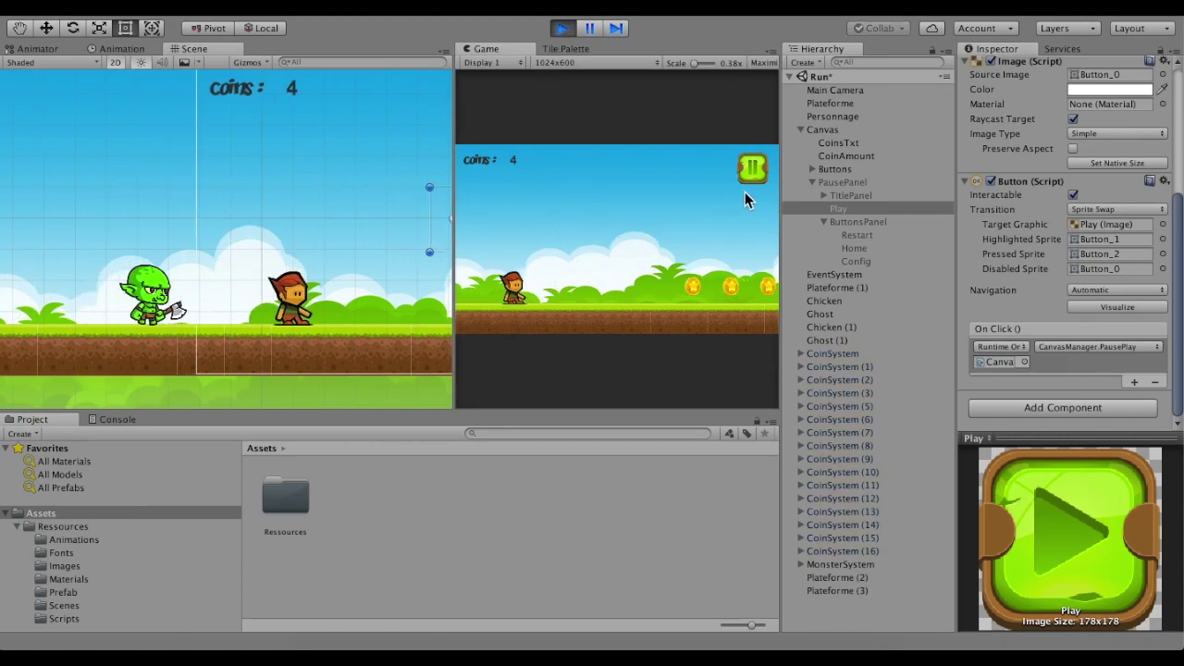
# - In play mode, pause the game, resume with the panel's Play button, then pause again
pyautogui.click(759, 168)
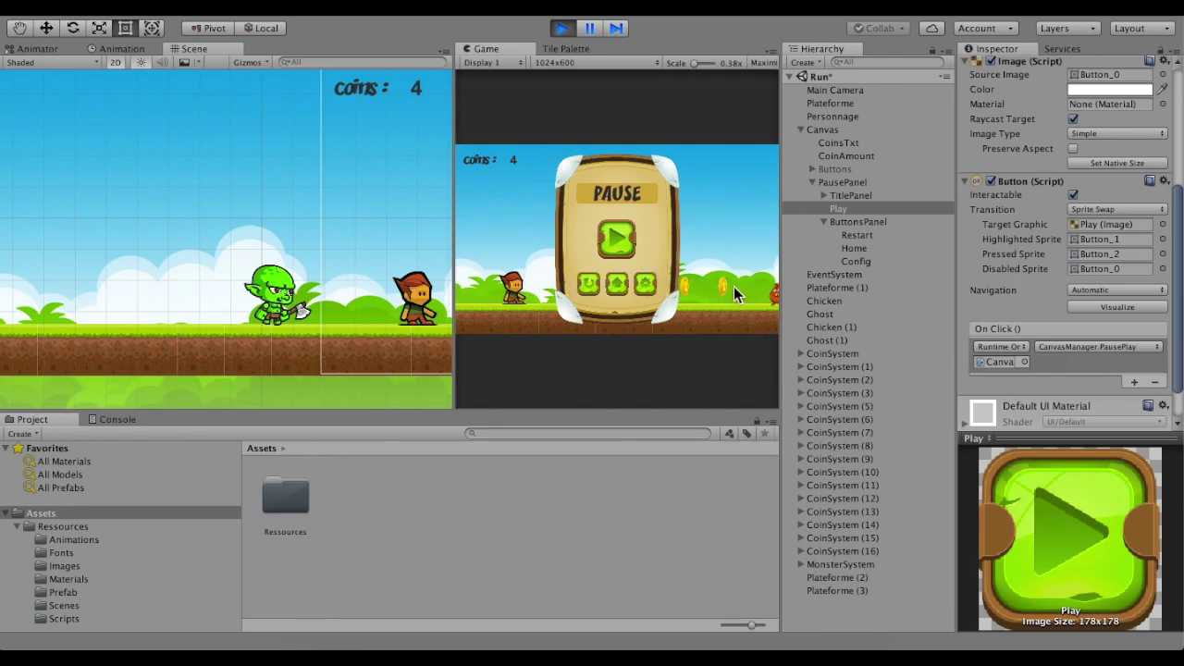
pyautogui.click(626, 242)
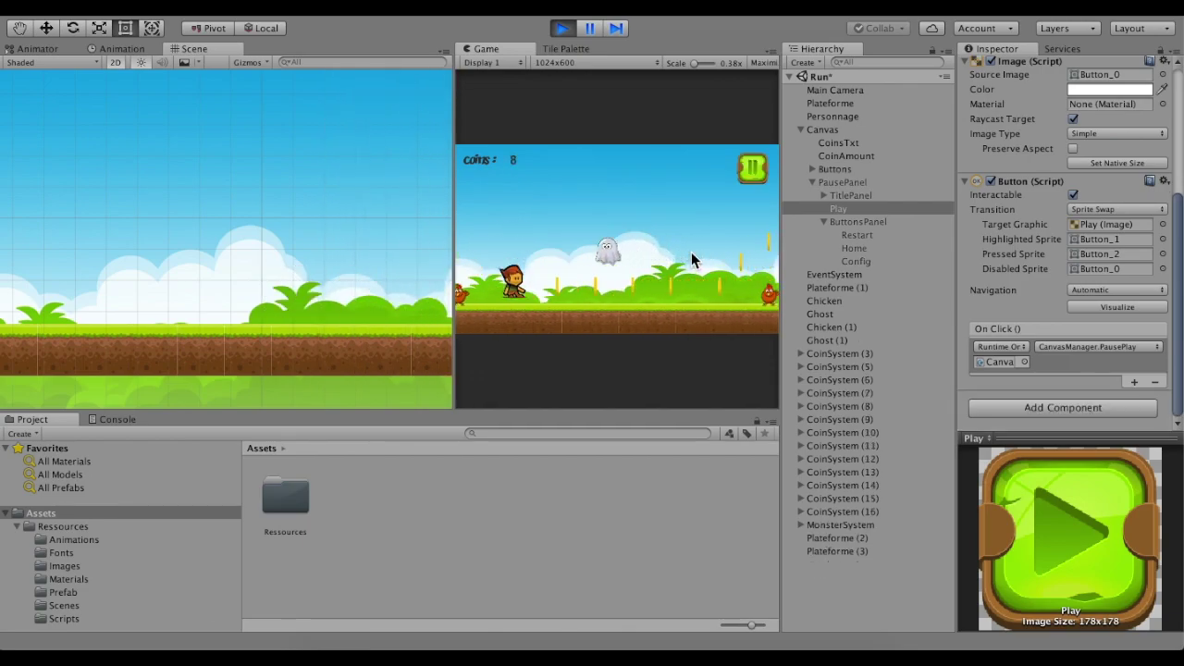
pyautogui.click(752, 168)
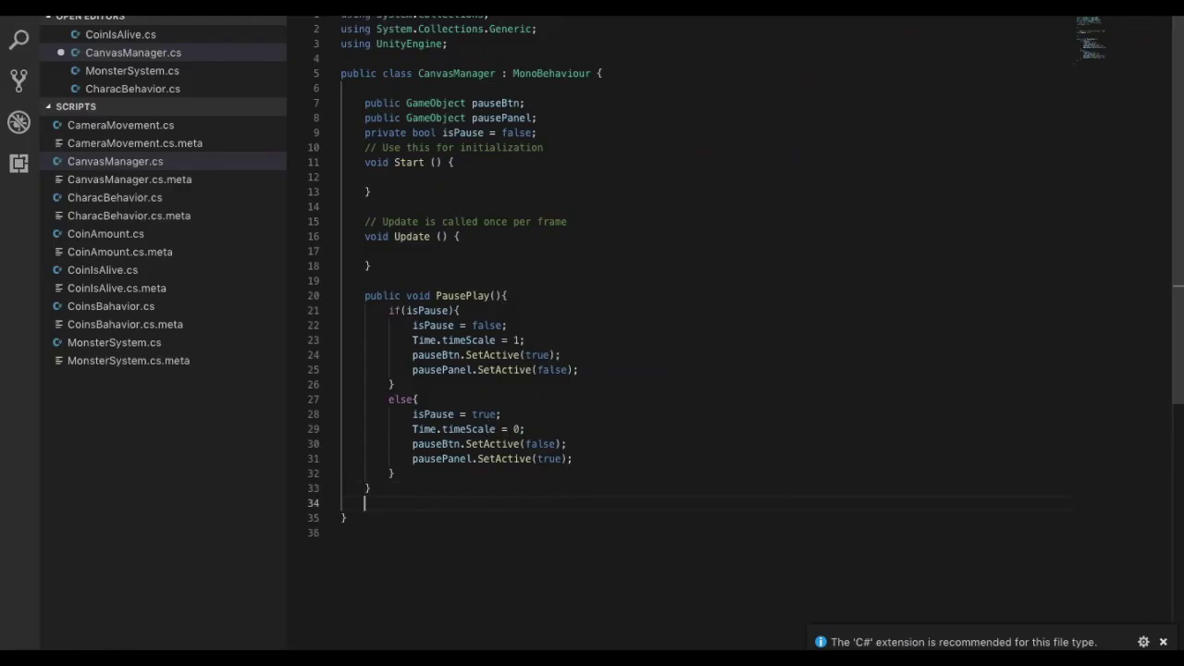
# - Add a public Restart() method calling SceneManager.LoadScene("Run") and save CanvasManager.cs
pyautogui.write('public ')
pyautogui.write('void Restart')
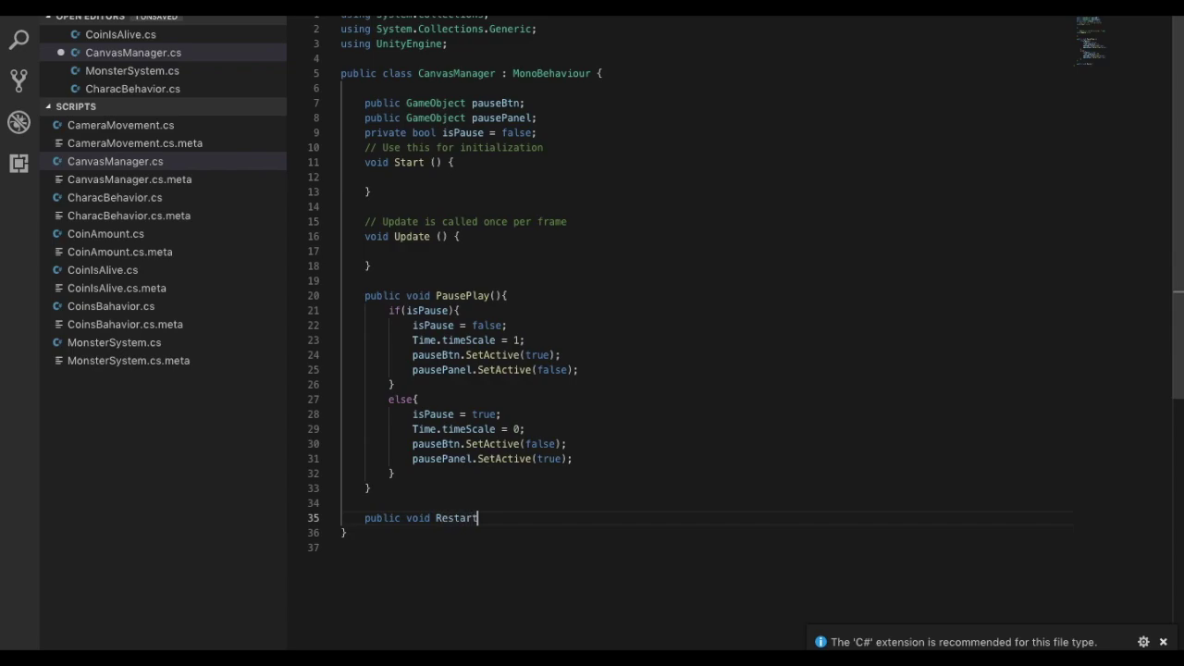
pyautogui.write('()')
pyautogui.write('{')
pyautogui.press('Return')
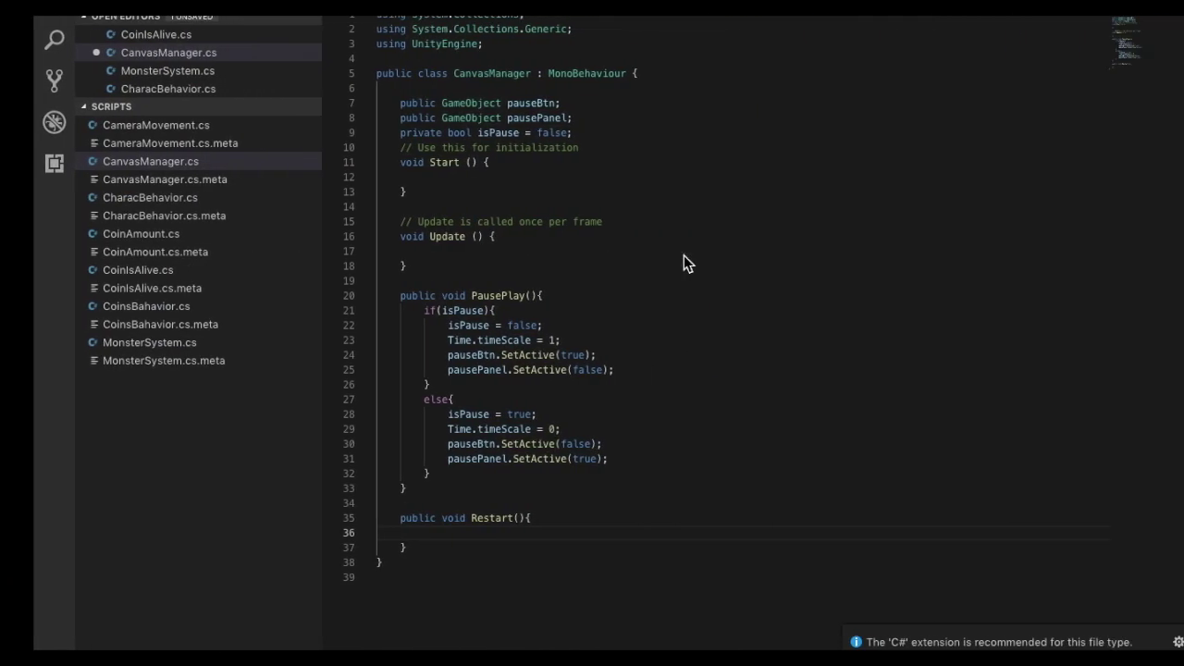
pyautogui.write('SceneManager.LoadS')
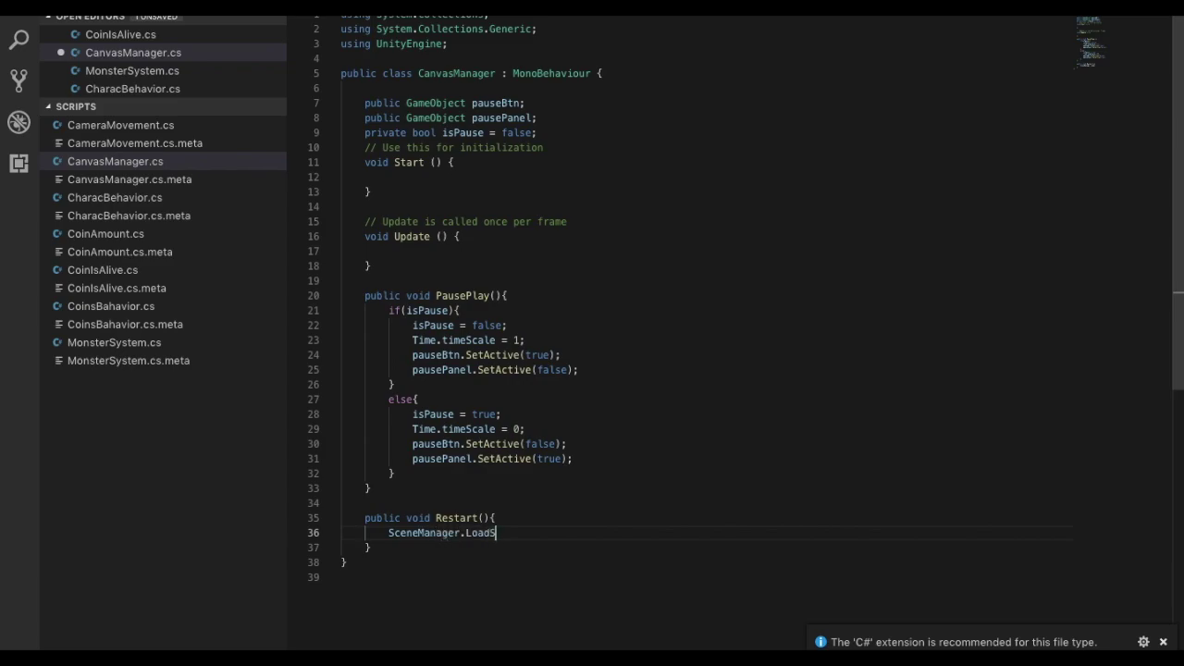
pyautogui.write('ene(')
pyautogui.write('"')
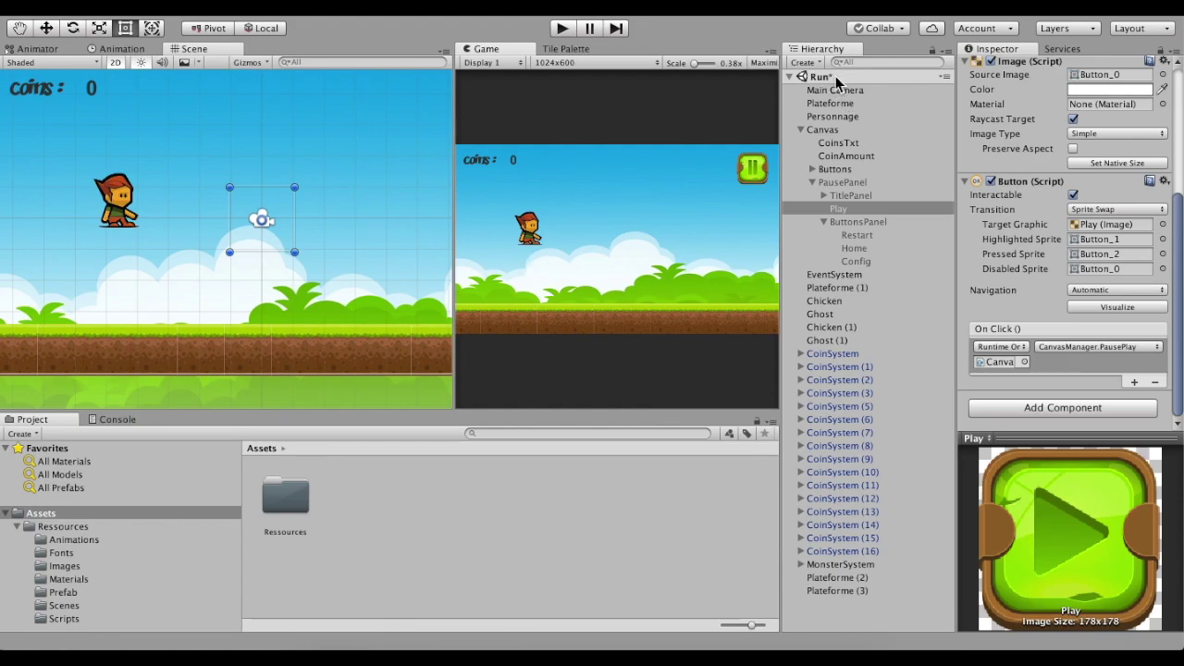
pyautogui.hotkey('ctrl', 'Right')
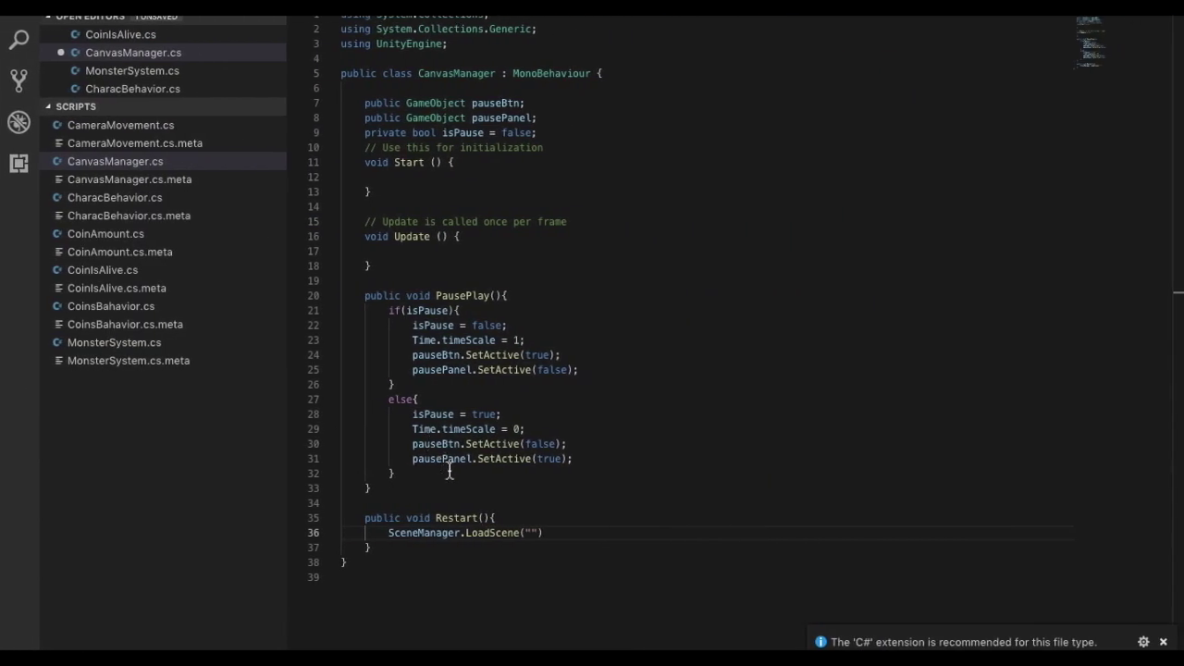
pyautogui.write('Run"')
pyautogui.hotkey('ctrl', 's')
pyautogui.hotkey('ctrl', 'Left')
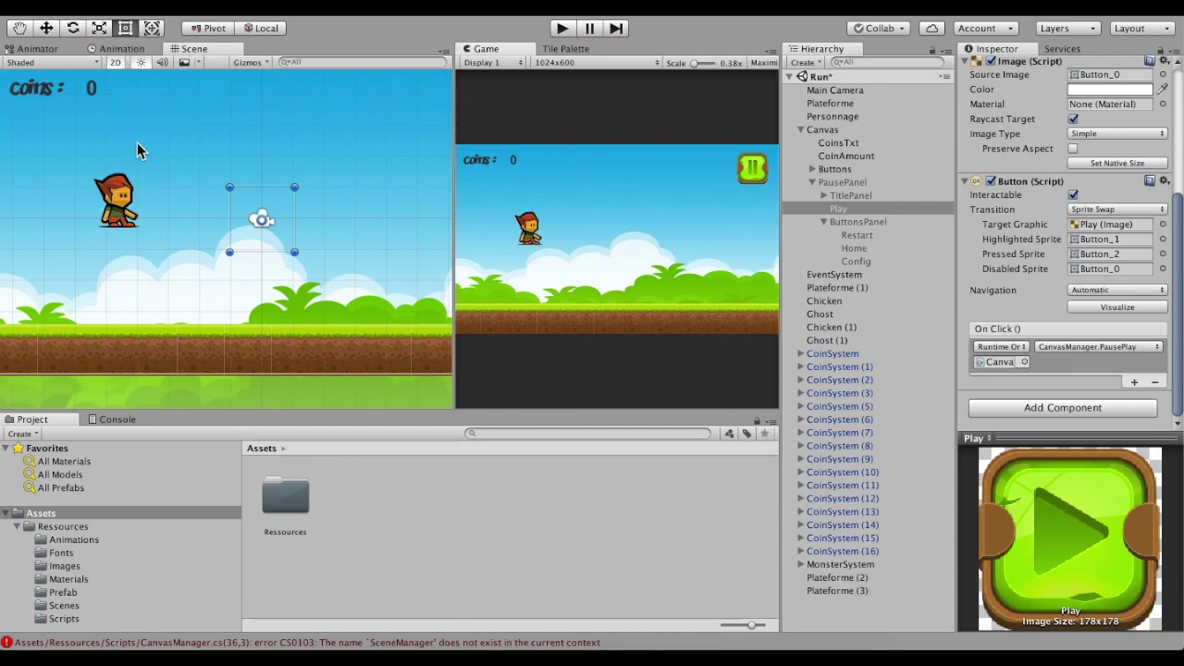
# - Add the open Run scene in Build Settings, then view the CS0103 SceneManager error in the Console
pyautogui.click(97, 8)
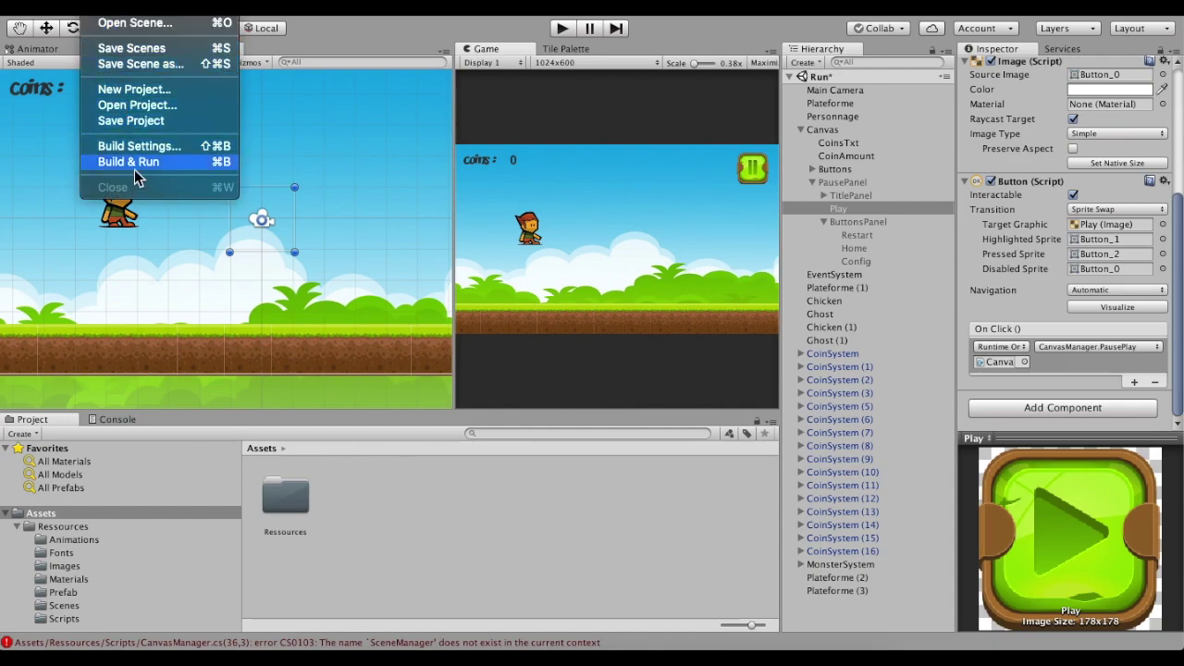
pyautogui.click(142, 149)
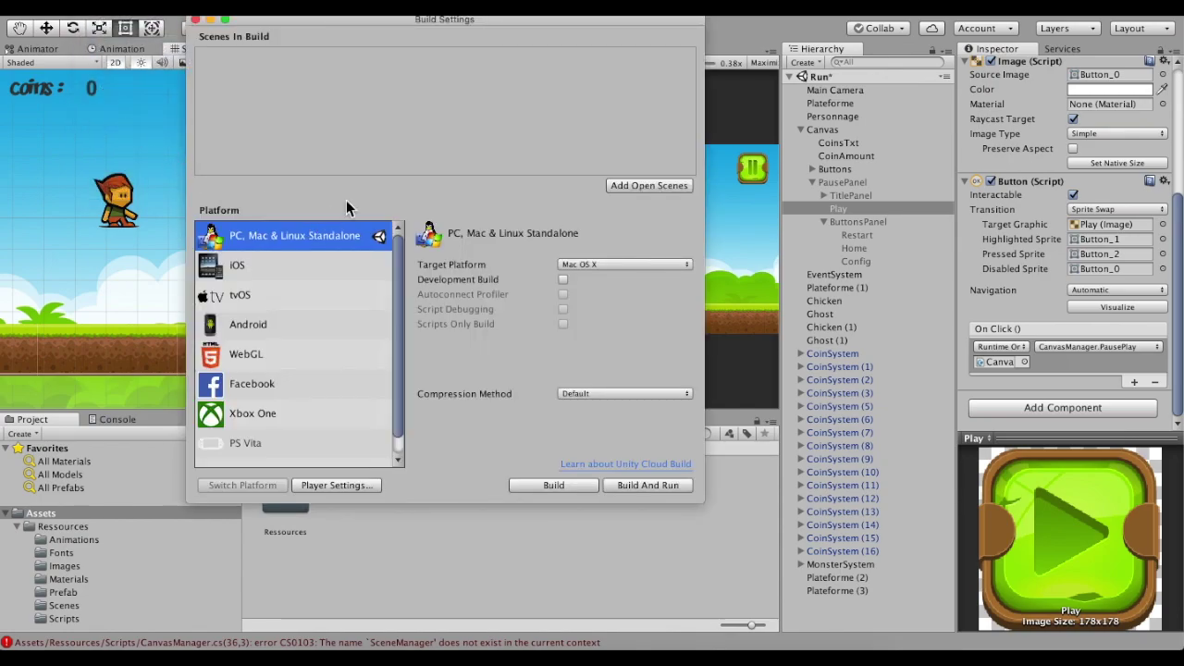
pyautogui.moveTo(348, 28); pyautogui.dragTo(430, 49)
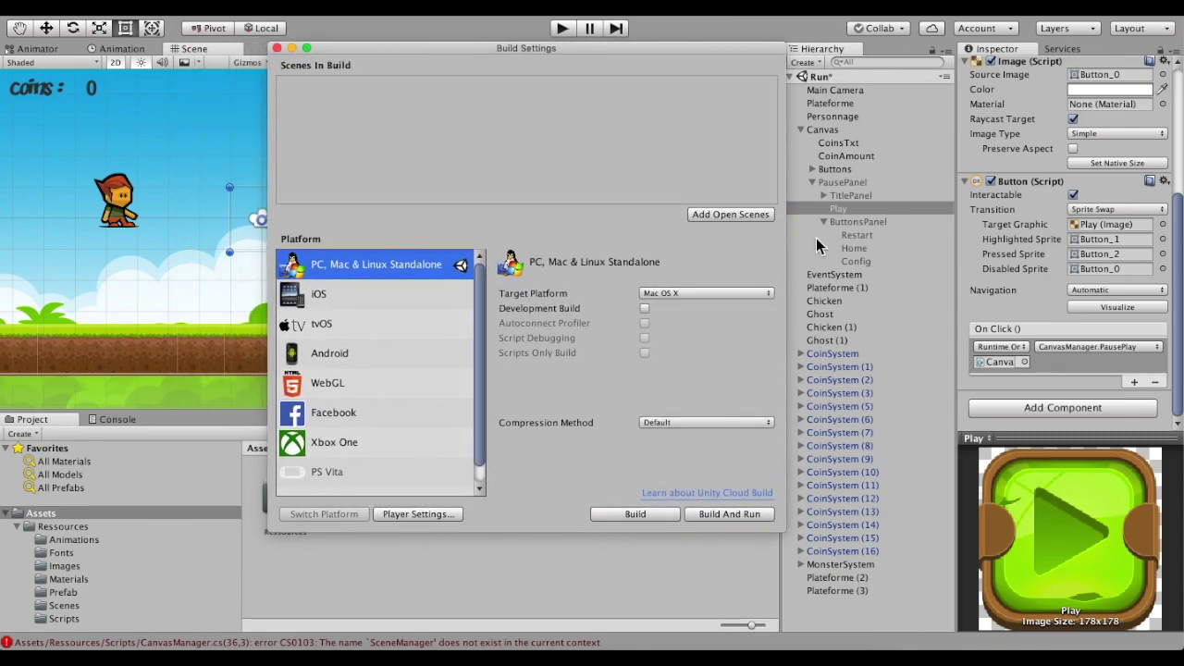
pyautogui.click(726, 222)
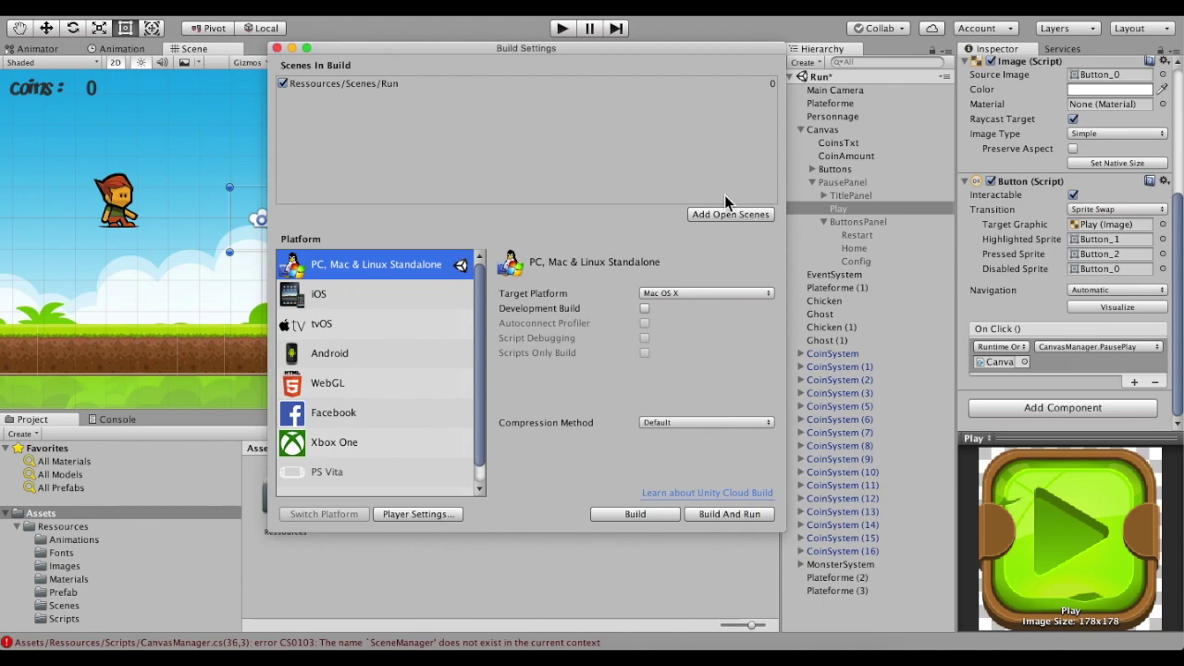
pyautogui.click(69, 606)
pyautogui.moveTo(499, 48); pyautogui.dragTo(687, 55)
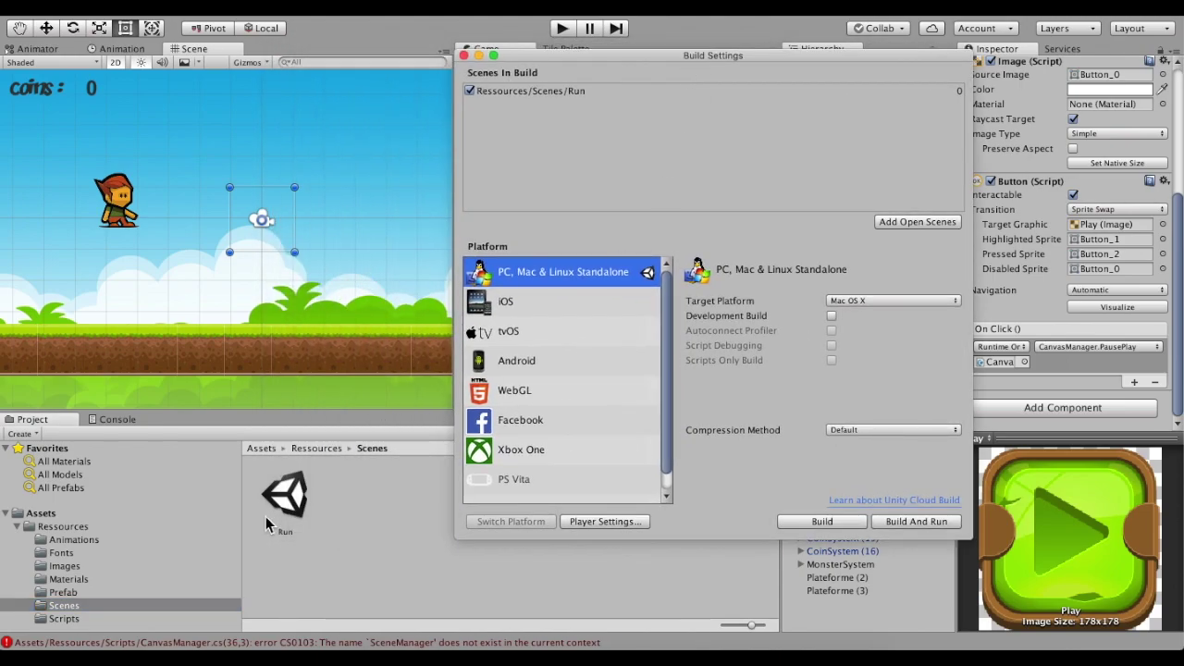
pyautogui.click(884, 522)
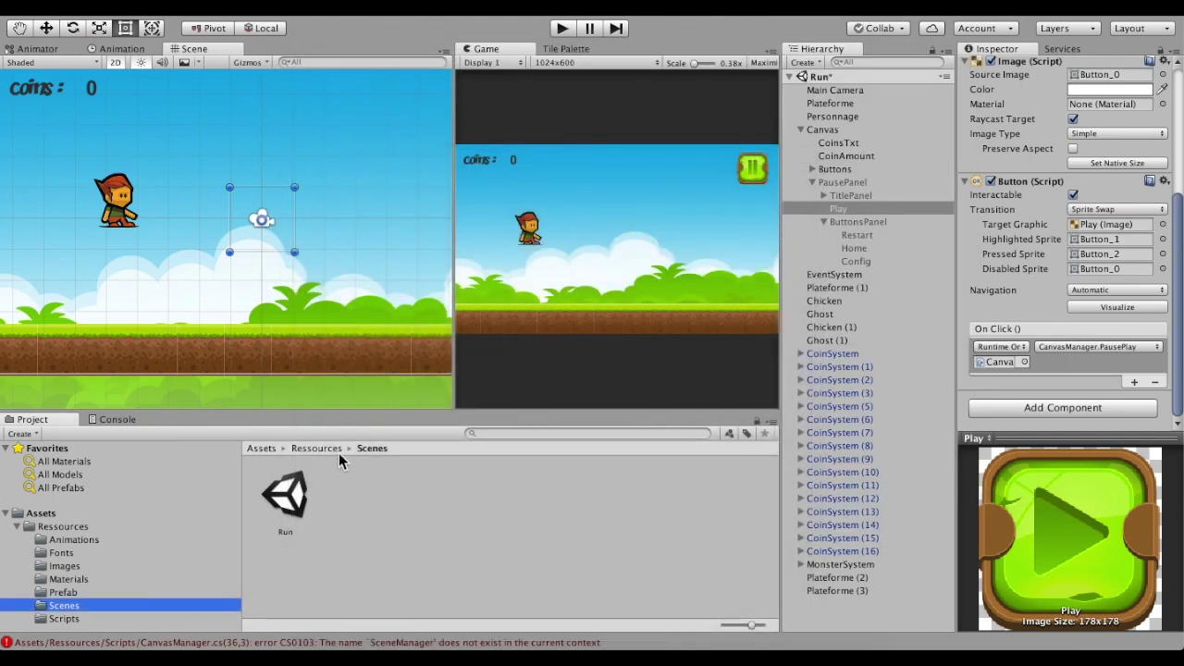
pyautogui.click(289, 456)
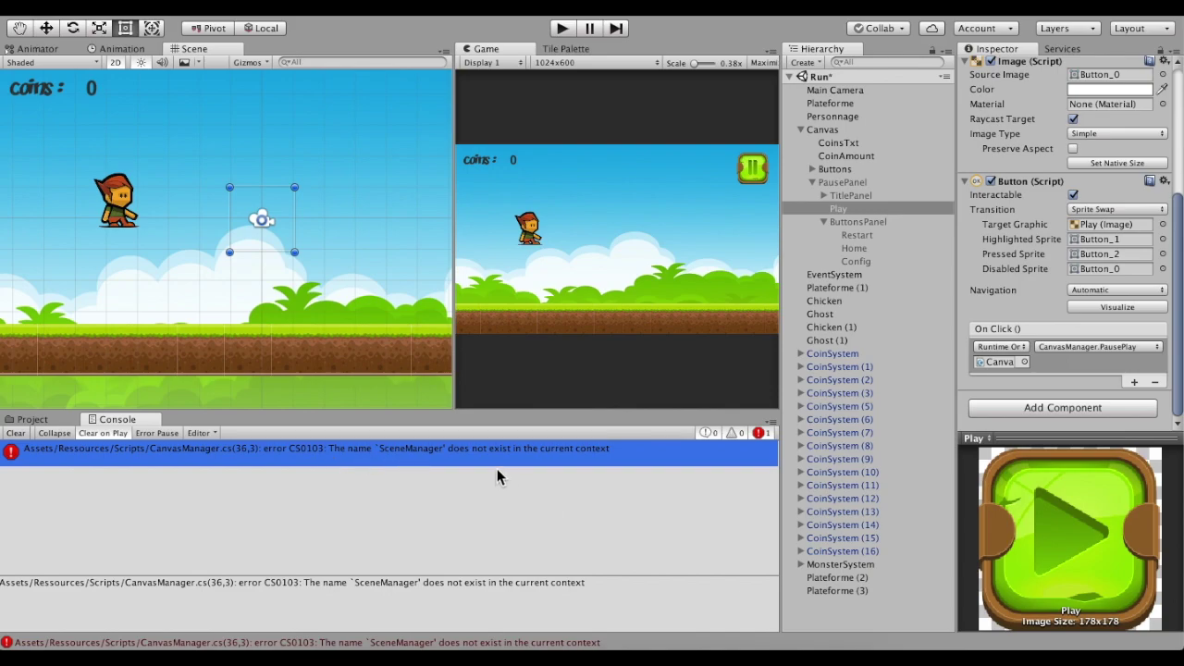
# - Open the script from the error and add a using UnityEngine.SceneManagement line below line 3
pyautogui.doubleClick(396, 462)
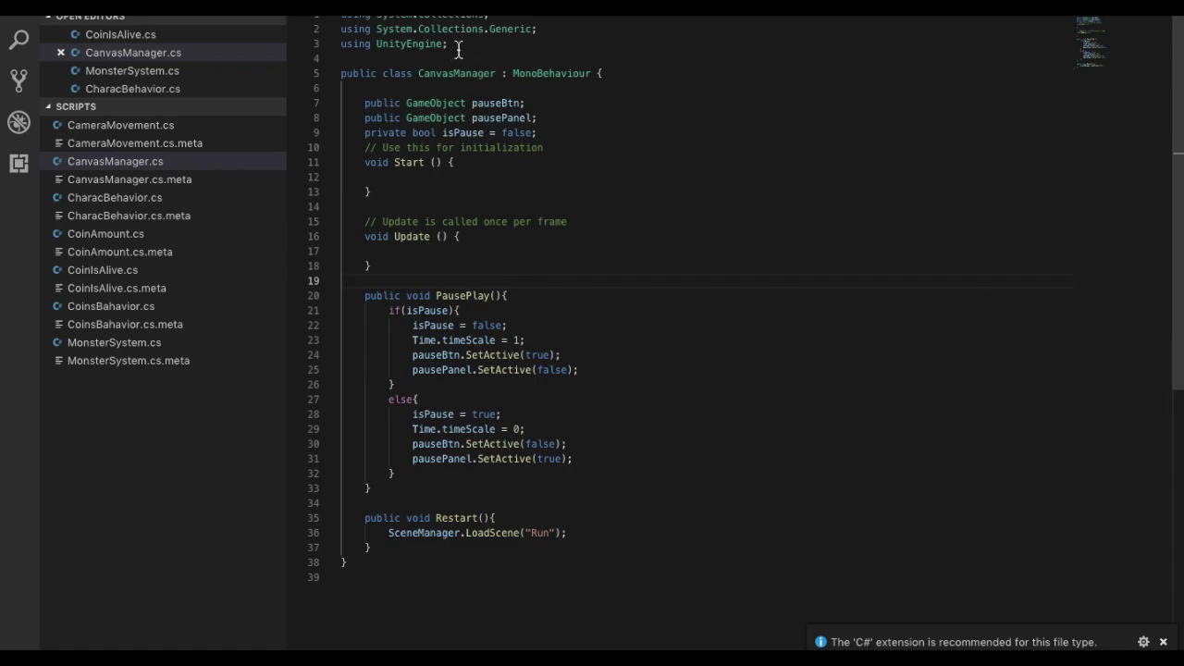
pyautogui.moveTo(450, 44); pyautogui.dragTo(335, 52)
pyautogui.click(498, 44)
pyautogui.press('Return')
pyautogui.write('usi')
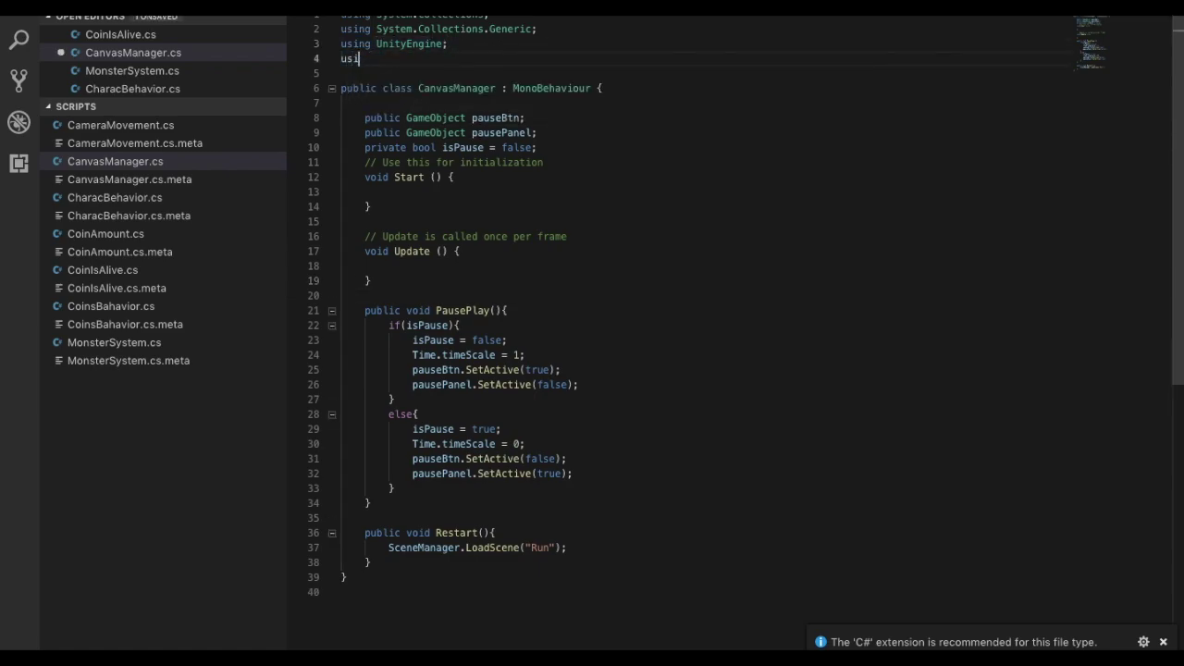
pyautogui.write('ong Un')
pyautogui.press('Return')
pyautogui.write('ceneManagment')
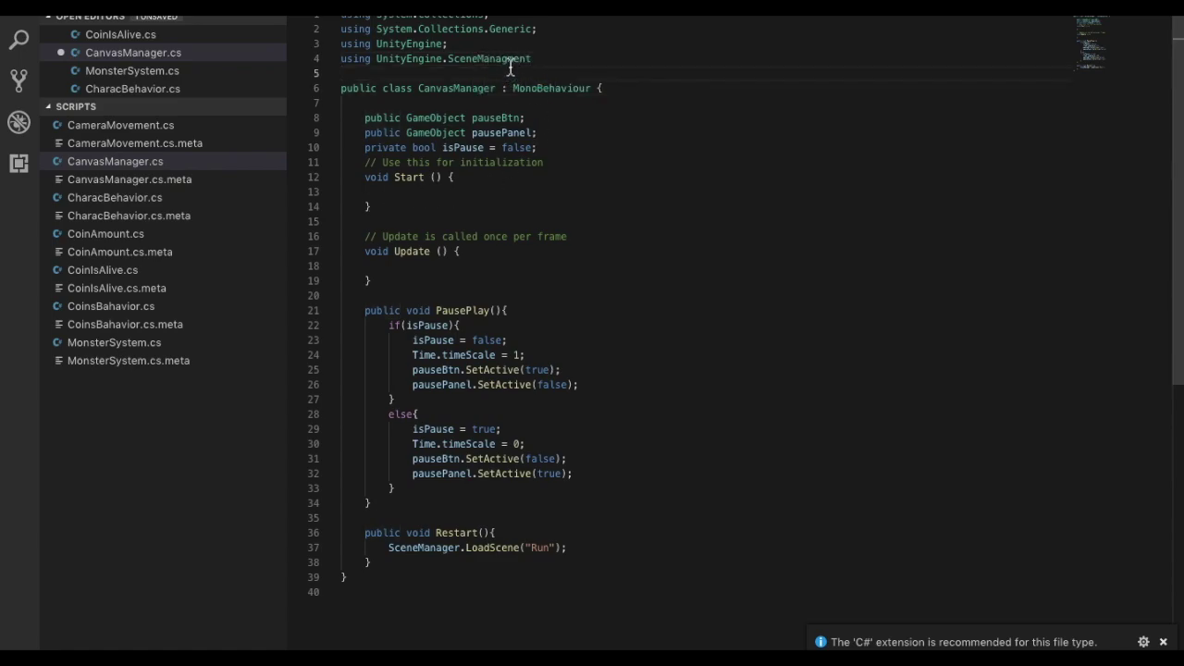
pyautogui.click(507, 58)
pyautogui.write('e')
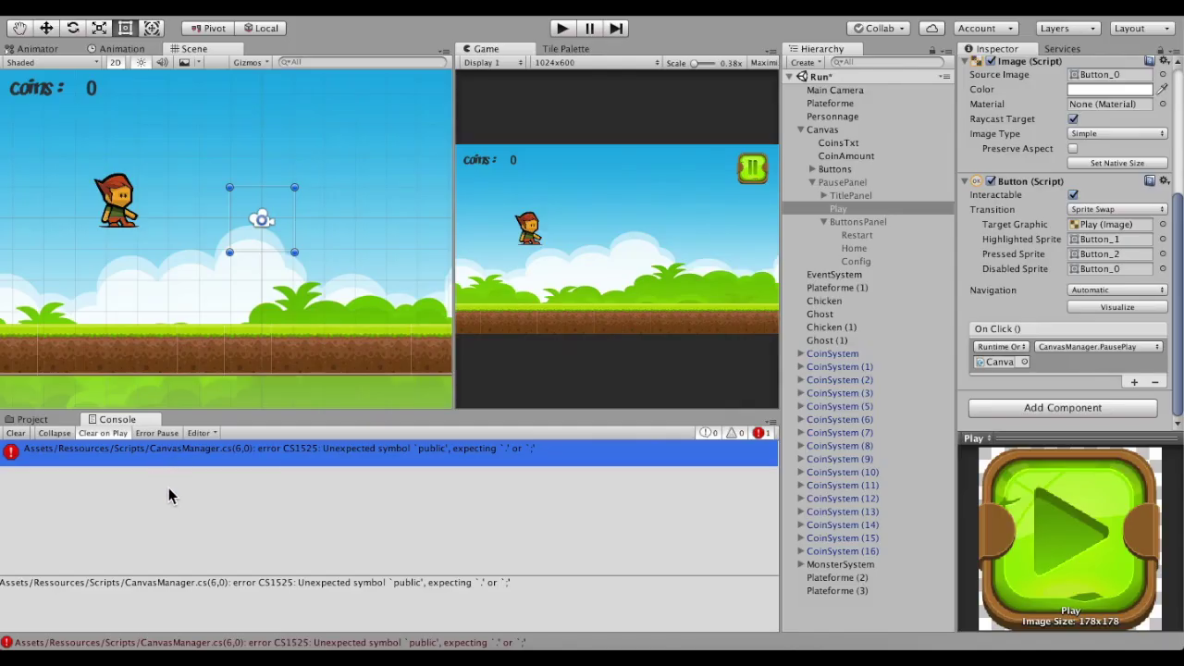
# - End the using UnityEngine.SceneManagement line with its missing semicolon
pyautogui.scroll(-1, 592, 148)
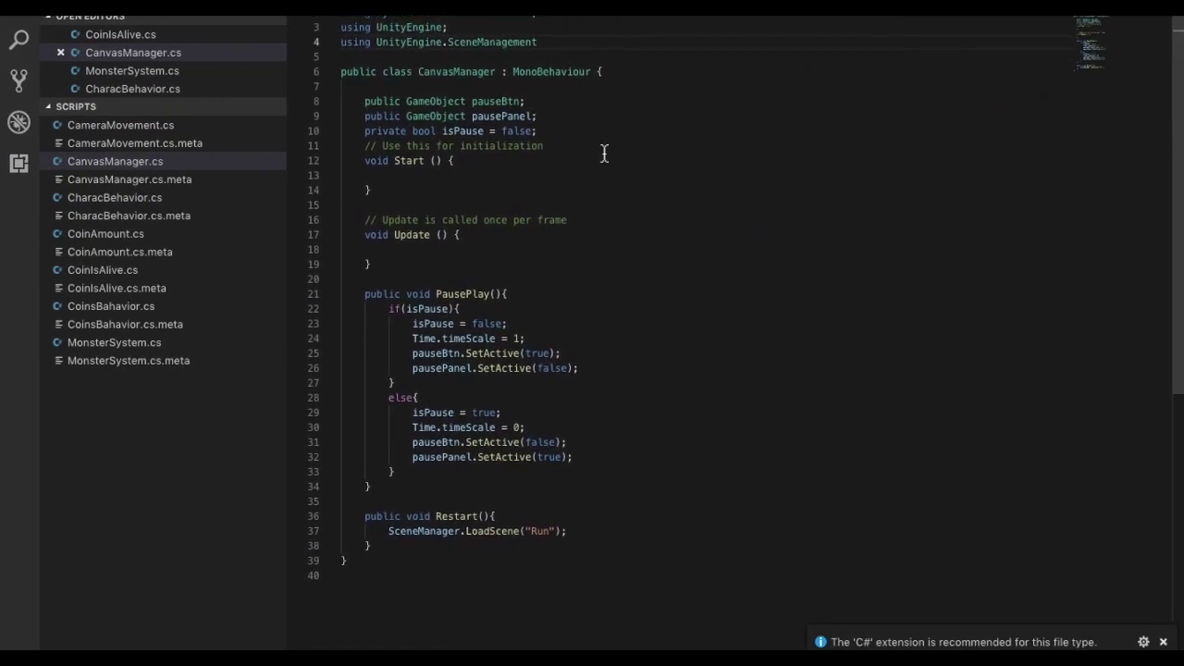
pyautogui.scroll(-2, 555, 445)
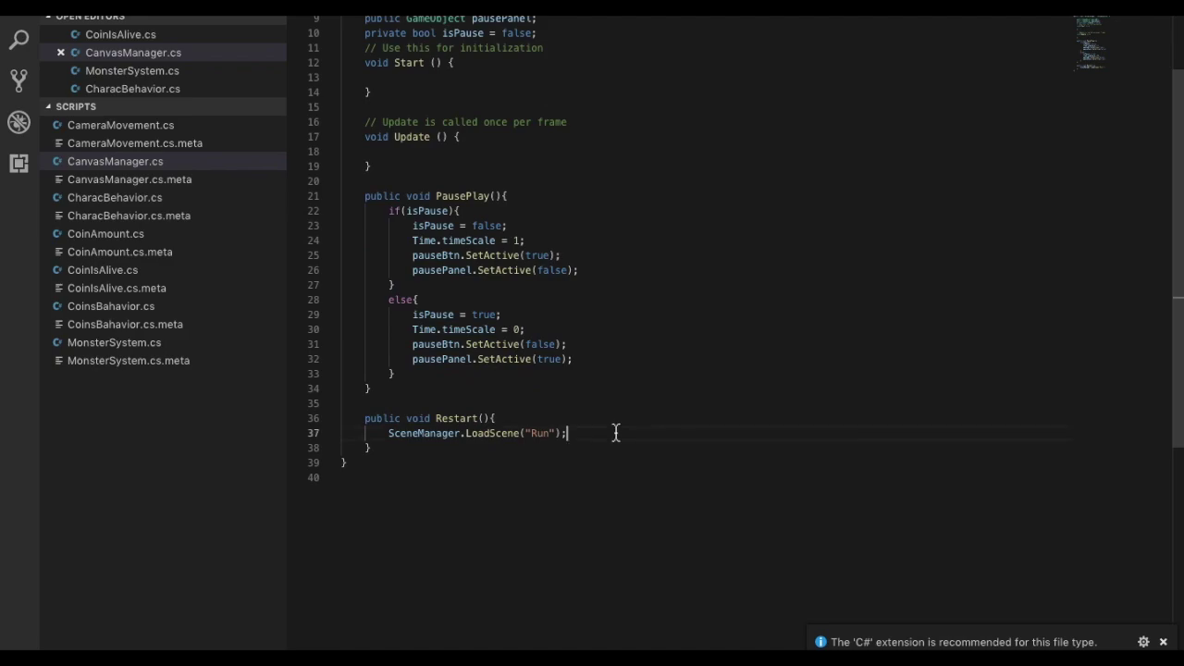
pyautogui.scroll(2, 565, 455)
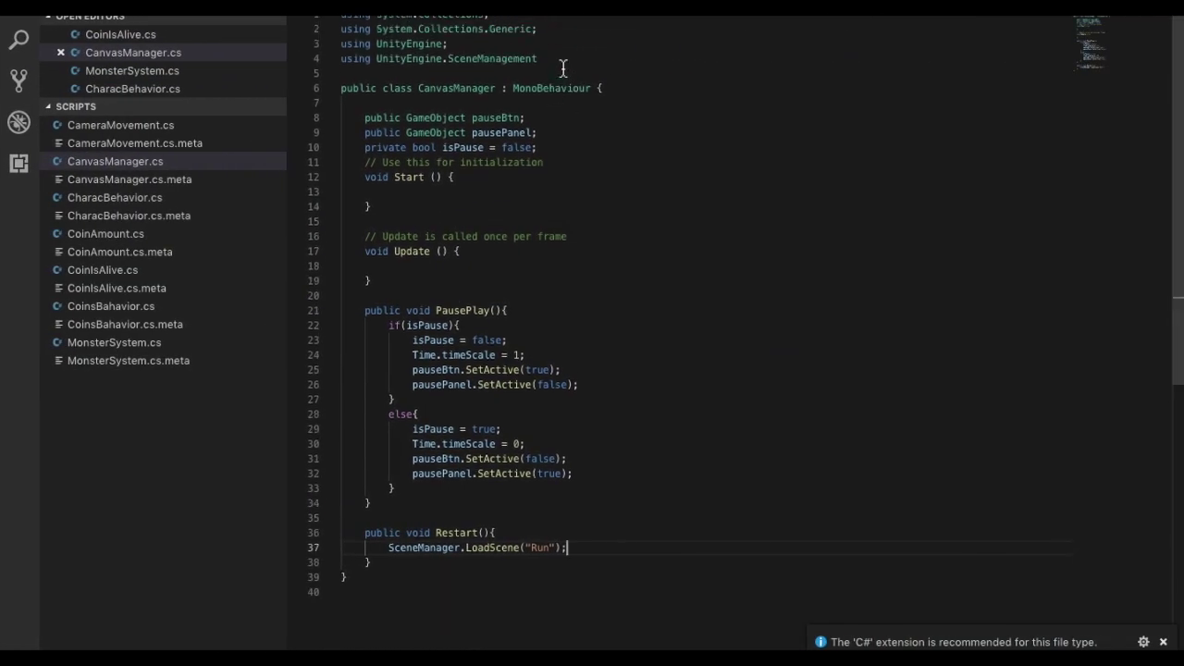
pyautogui.click(562, 61)
pyautogui.write(';')
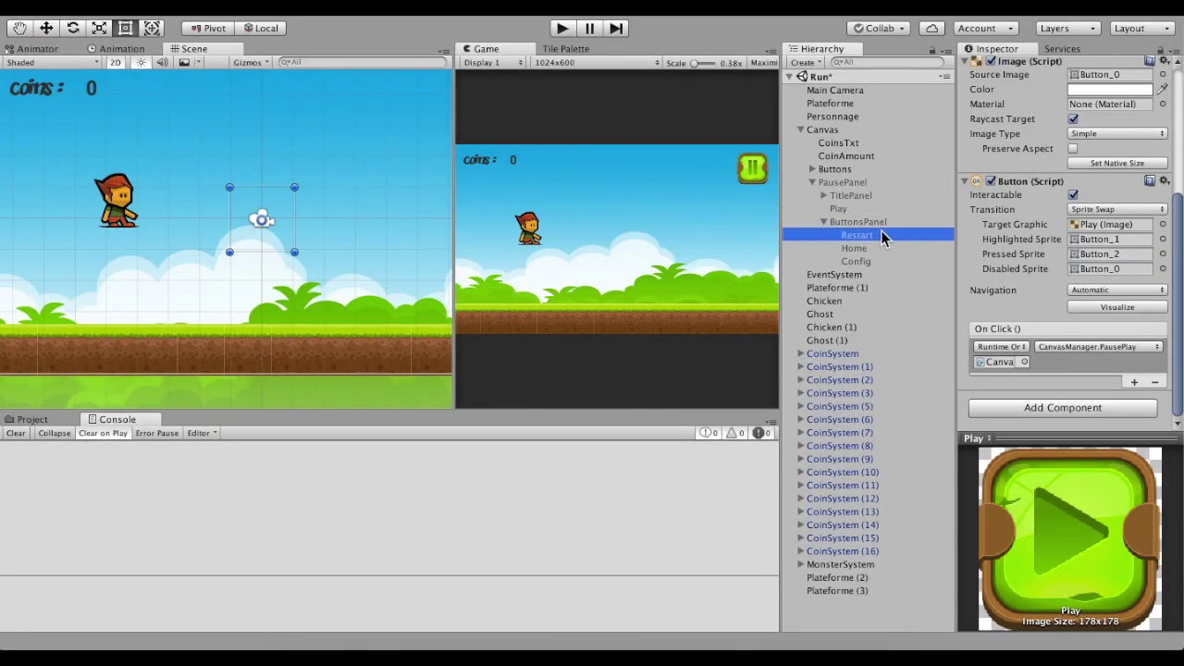
pyautogui.click(881, 235)
pyautogui.click(1145, 392)
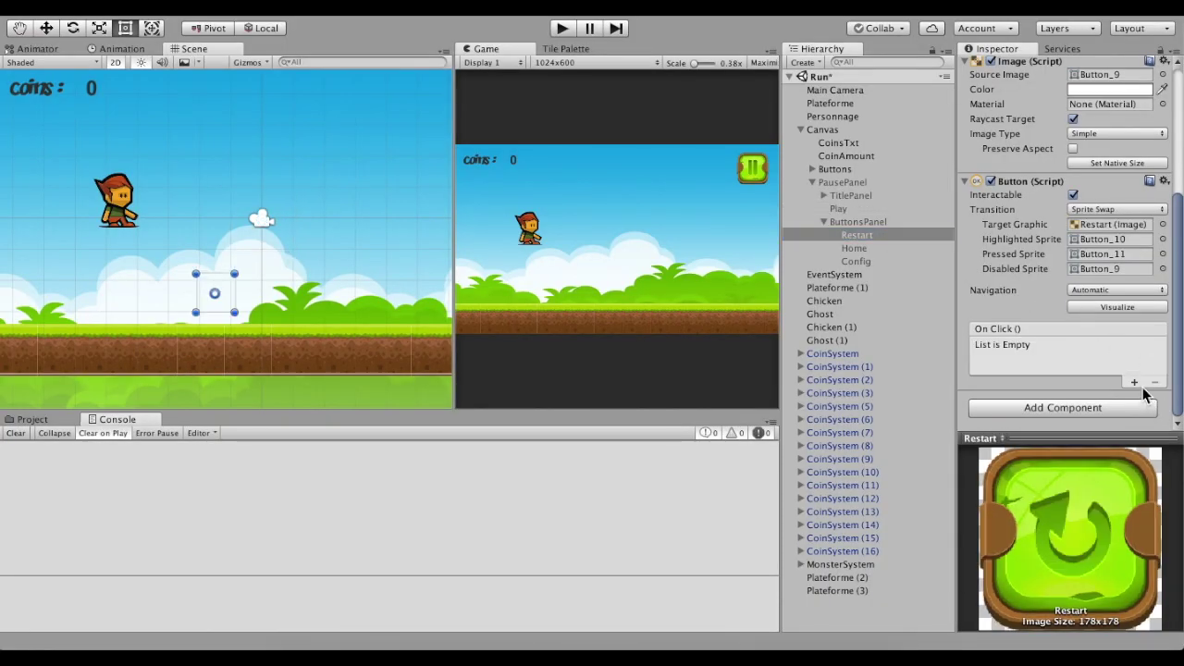
# - Wire the Restart button's On Click to the Canvas's CanvasManager.Restart(), then enter play mode
pyautogui.click(1135, 383)
pyautogui.moveTo(823, 130); pyautogui.dragTo(1003, 359)
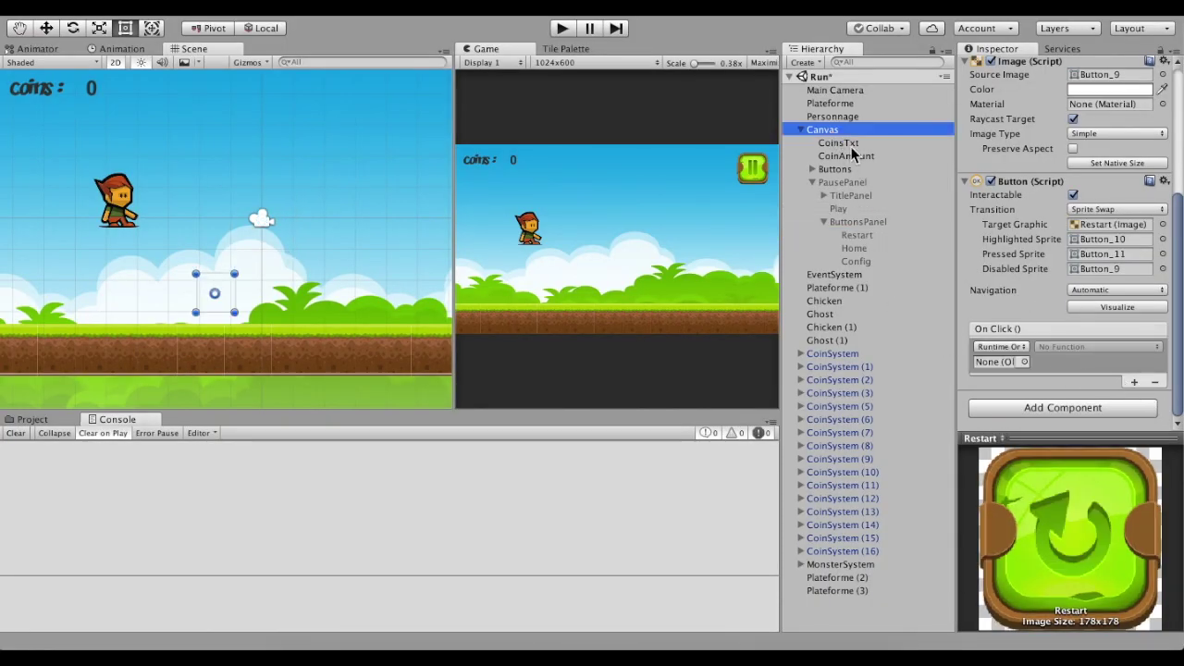
pyautogui.click(1097, 346)
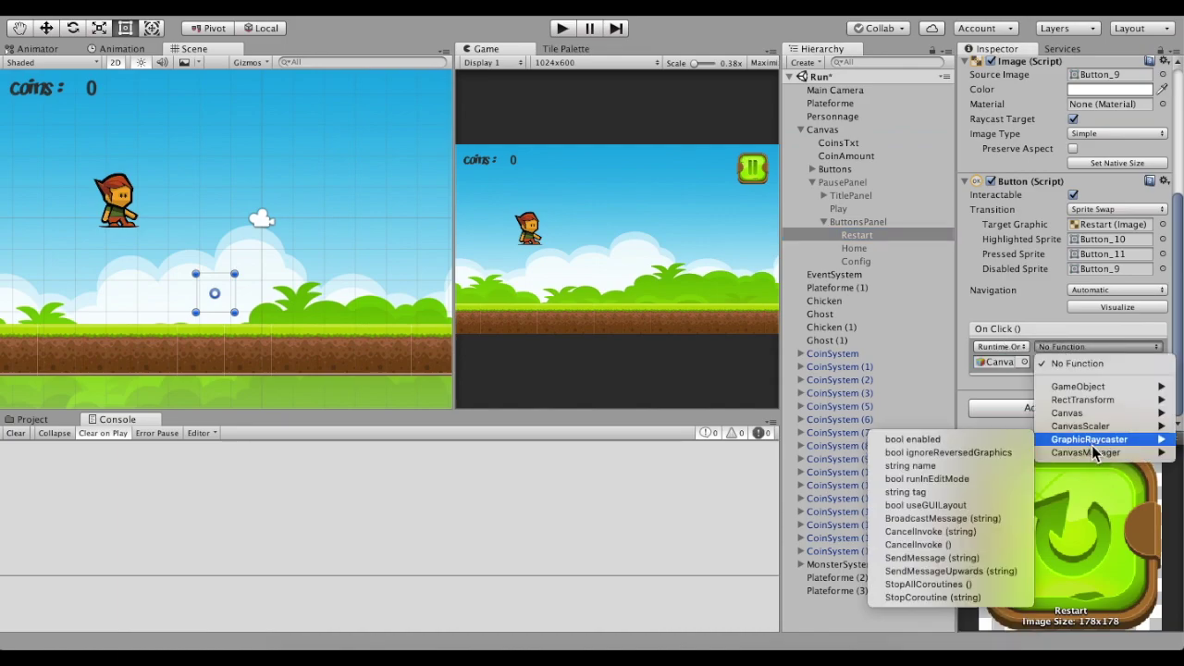
pyautogui.moveTo(1091, 452)
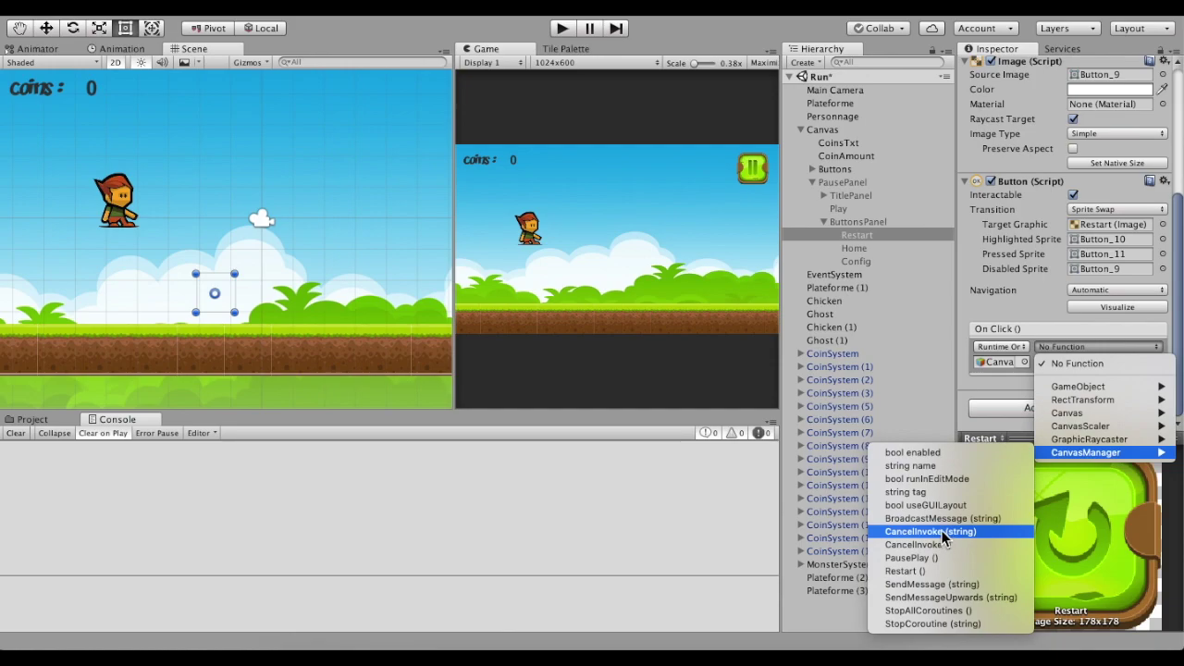
pyautogui.click(927, 570)
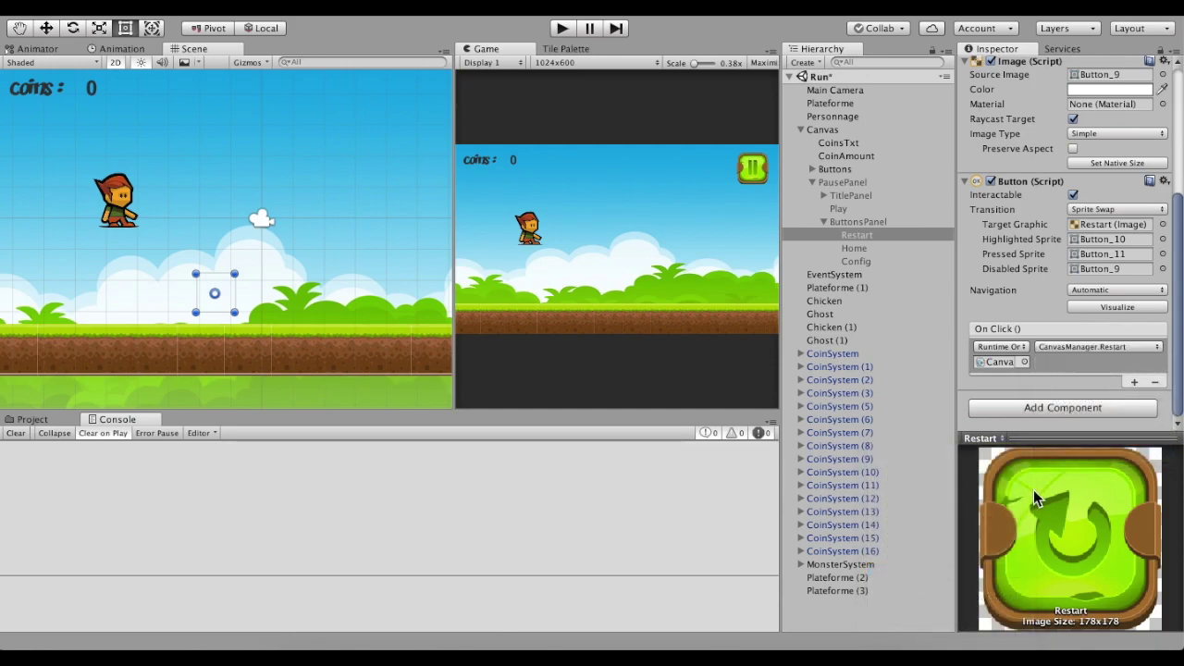
pyautogui.click(571, 30)
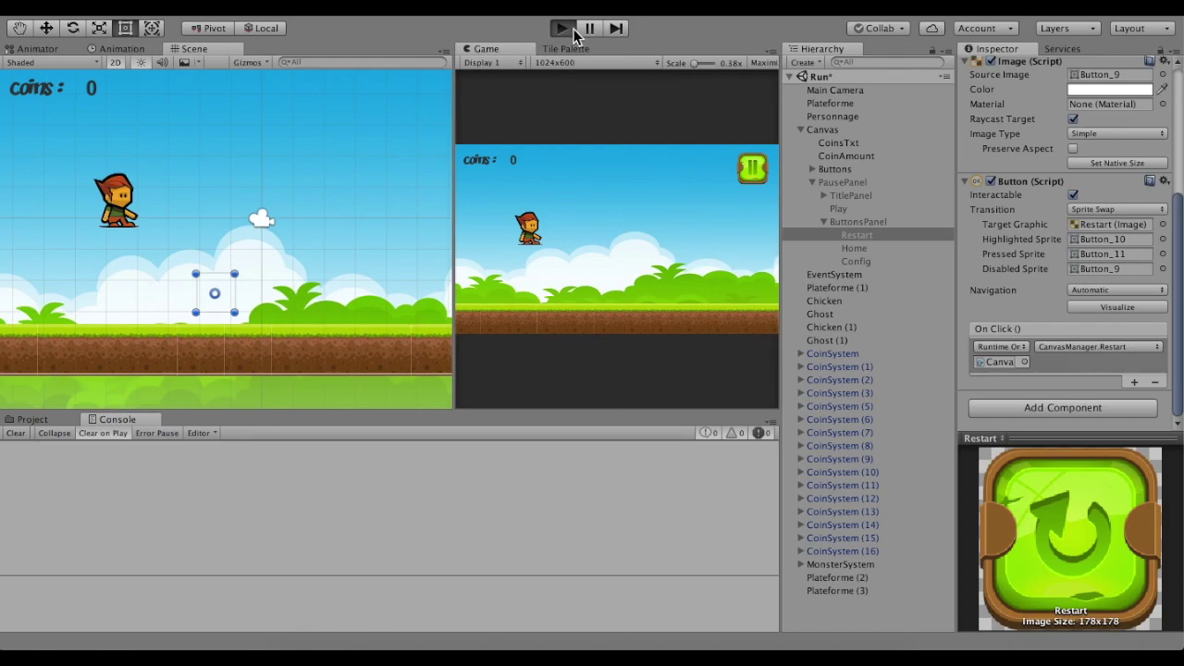
# - Test pausing the game and restarting from the pause panel, stopping and replaying between tries
pyautogui.click(751, 171)
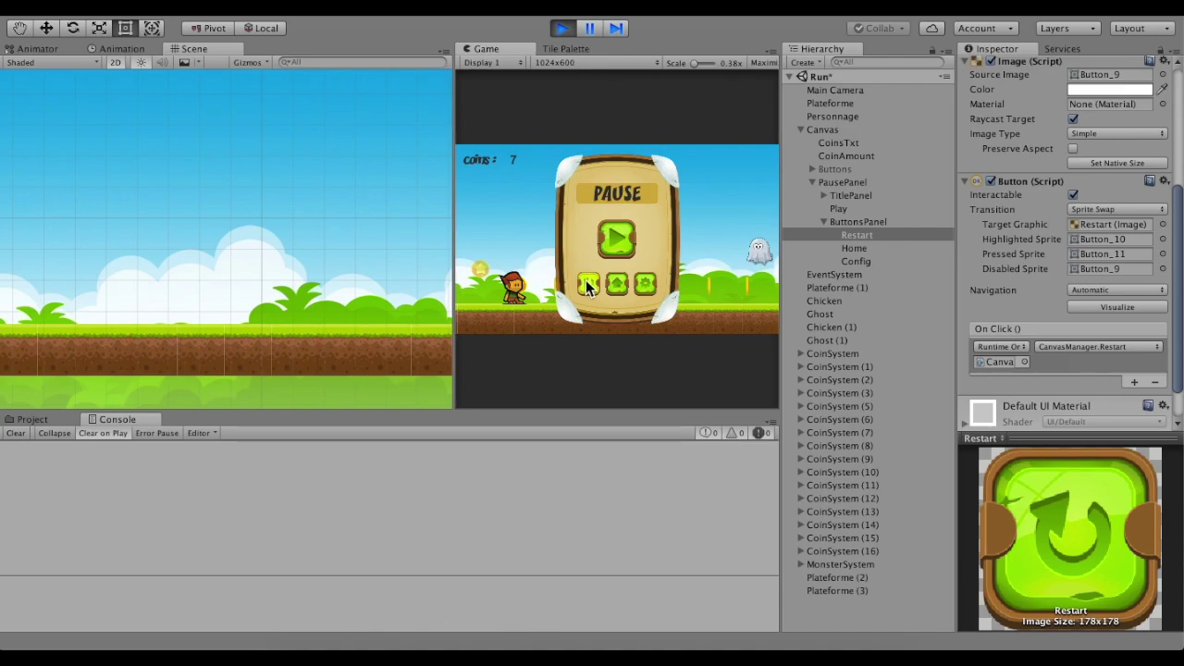
pyautogui.click(589, 283)
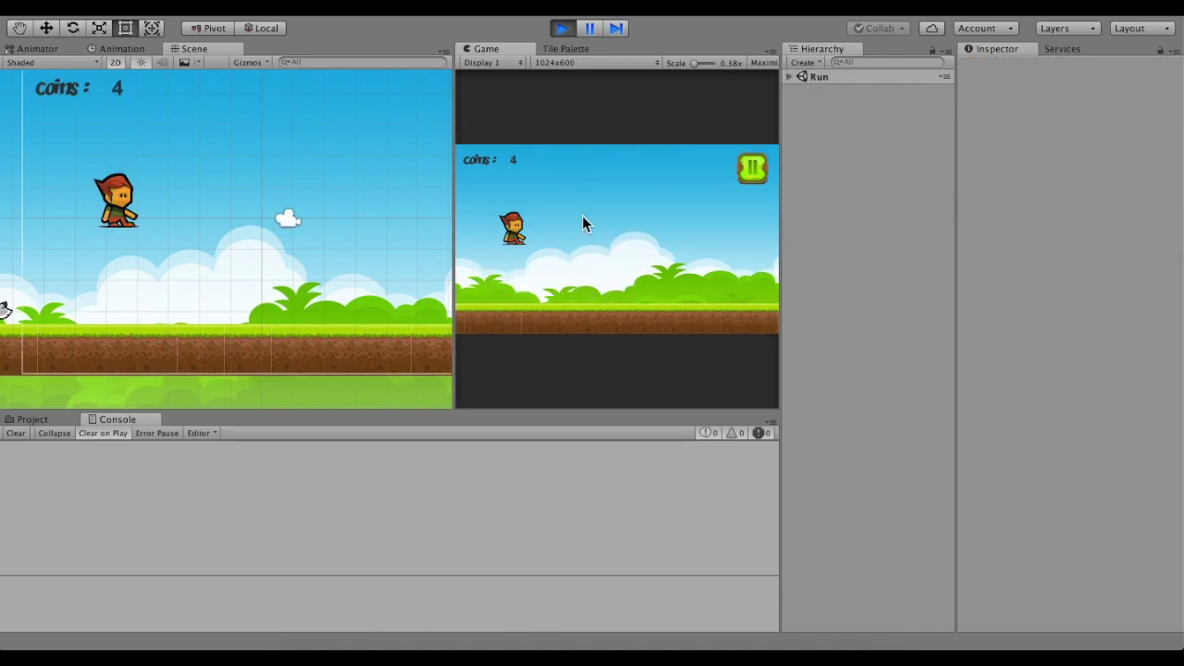
pyautogui.click(565, 33)
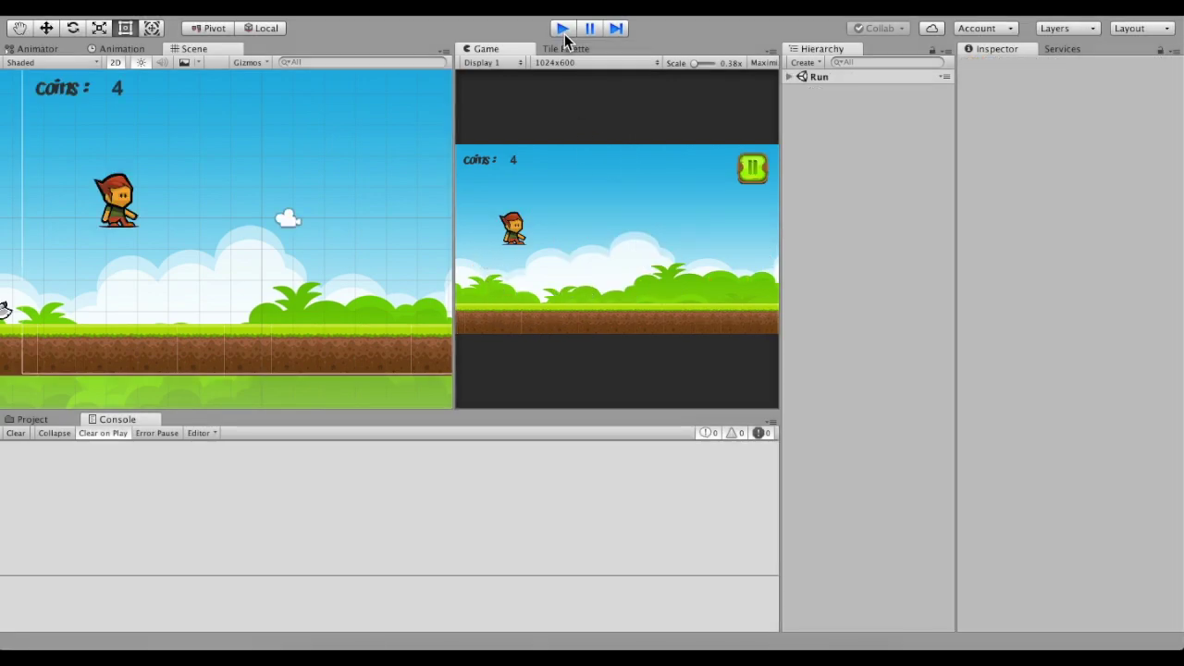
pyautogui.click(565, 33)
pyautogui.click(562, 27)
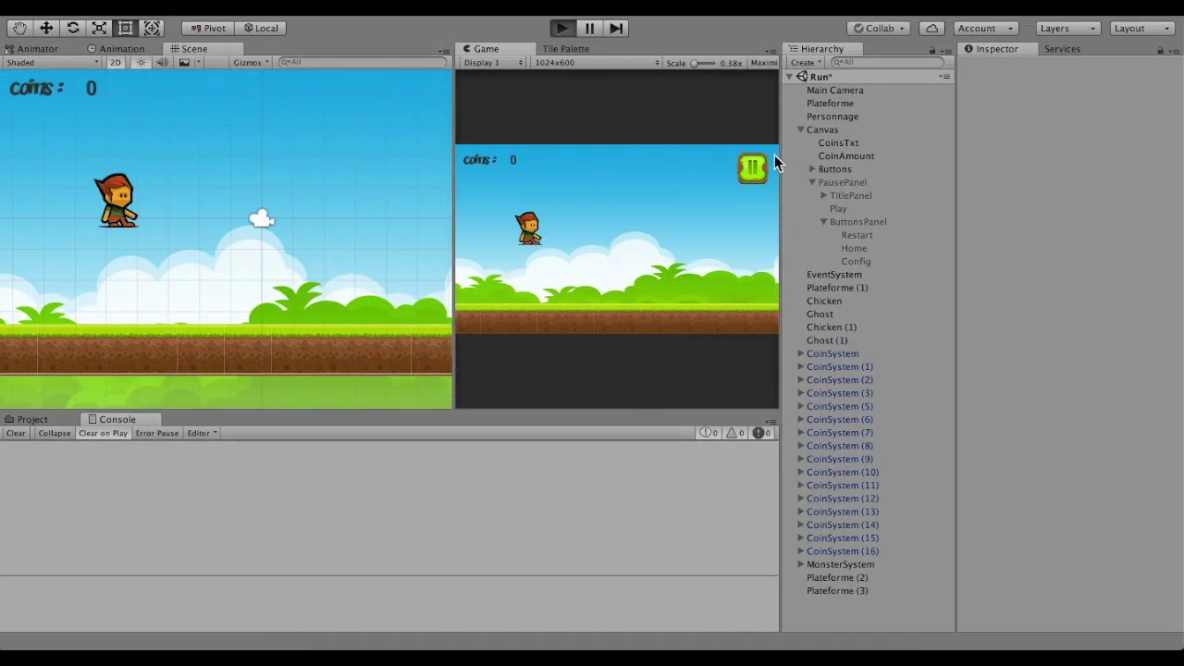
pyautogui.click(746, 176)
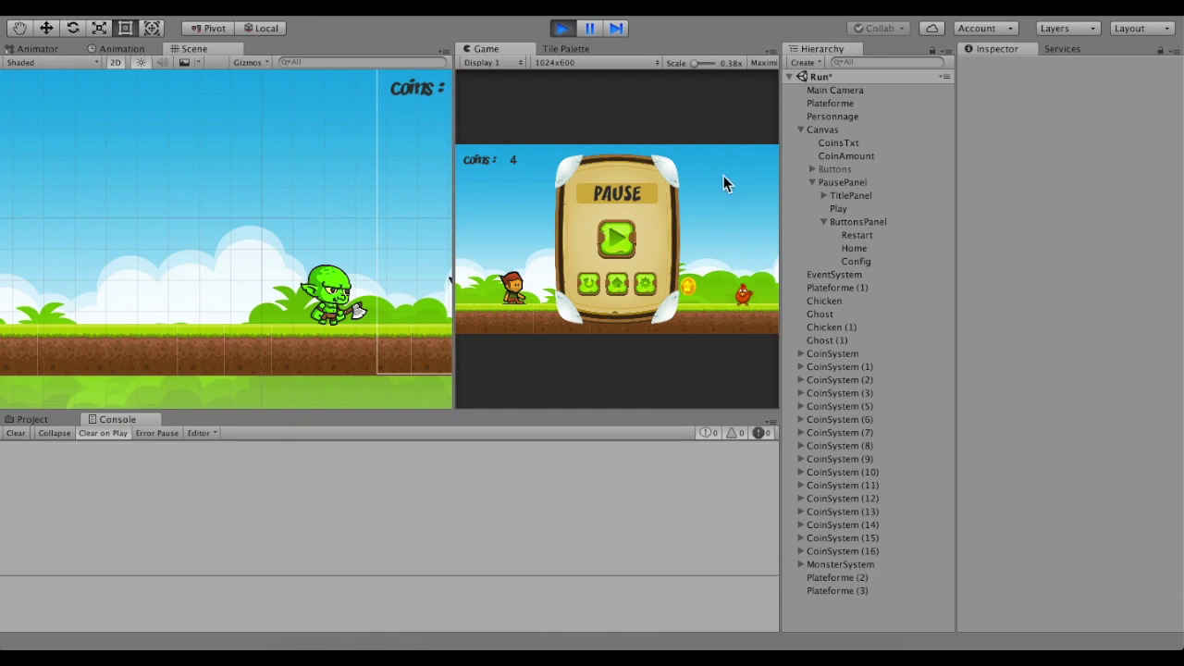
pyautogui.click(588, 285)
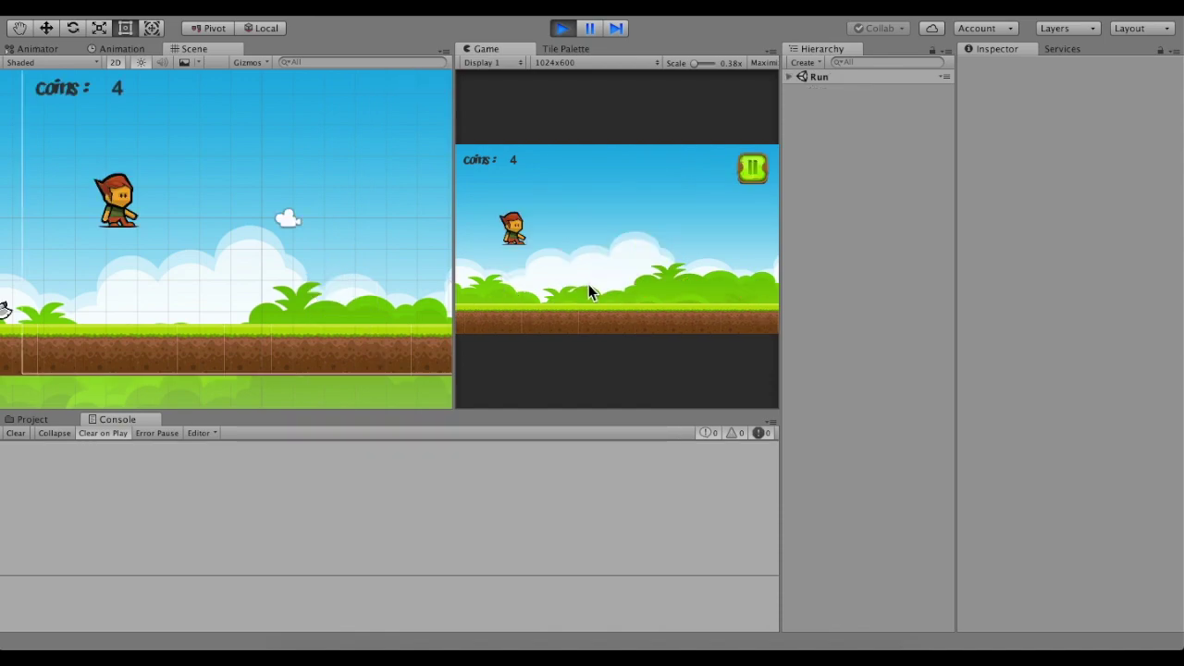
# - Add a Time.timeScale line inside the Restart method of the CanvasManager script
pyautogui.press('super+Tab')
pyautogui.click(515, 532)
pyautogui.press('Return')
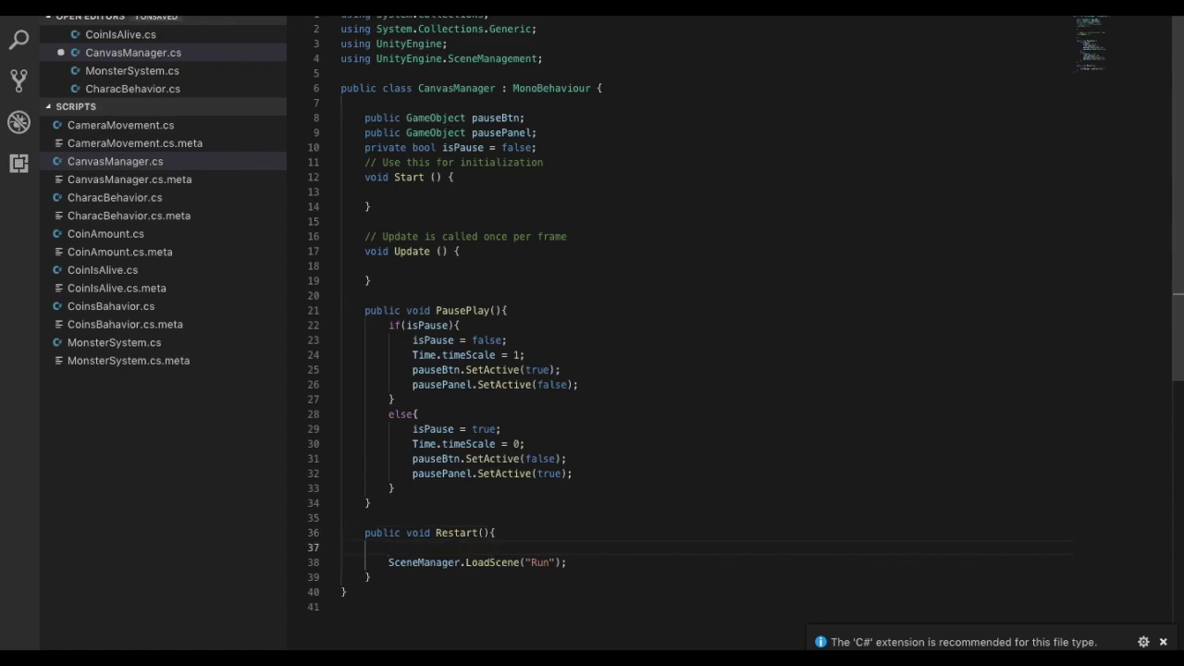
pyautogui.write('Time.time')
pyautogui.press('Return')
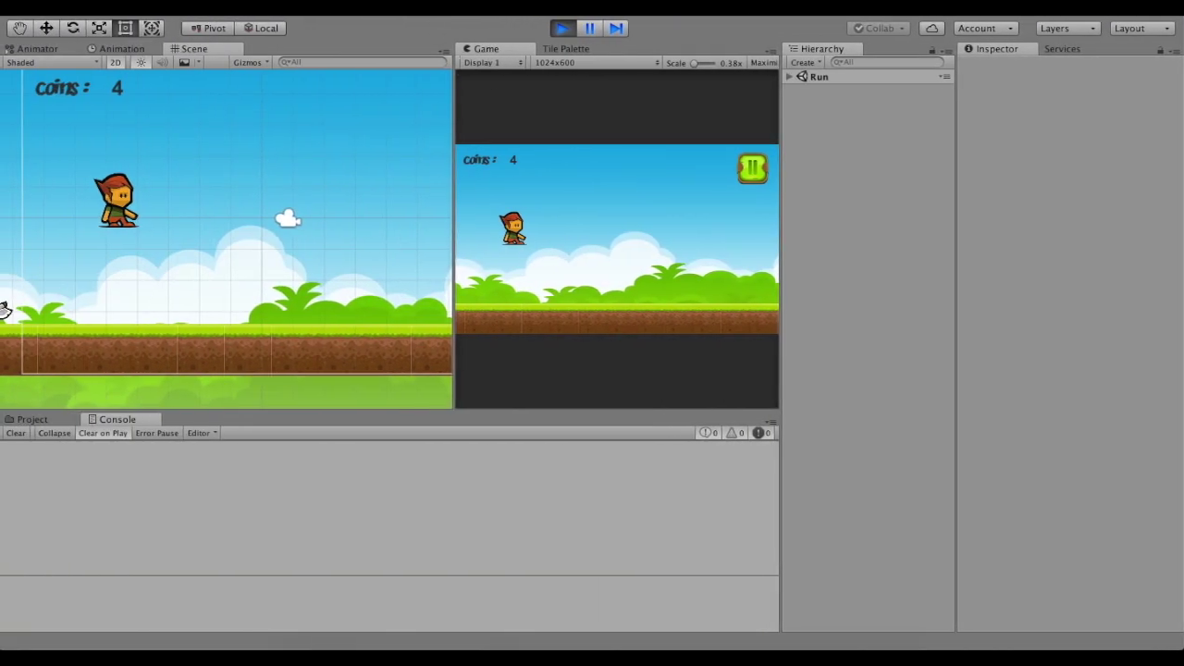
# - Replay the game, pausing and restarting twice with jumps in between, then stop play mode
pyautogui.click(562, 30)
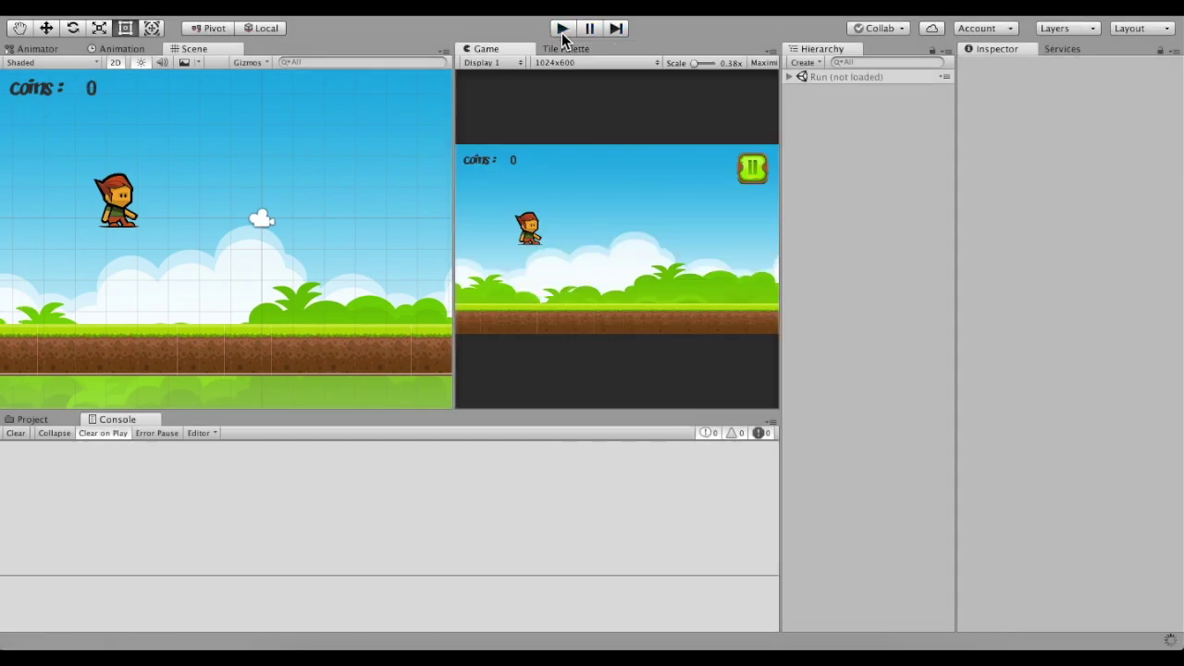
pyautogui.click(562, 30)
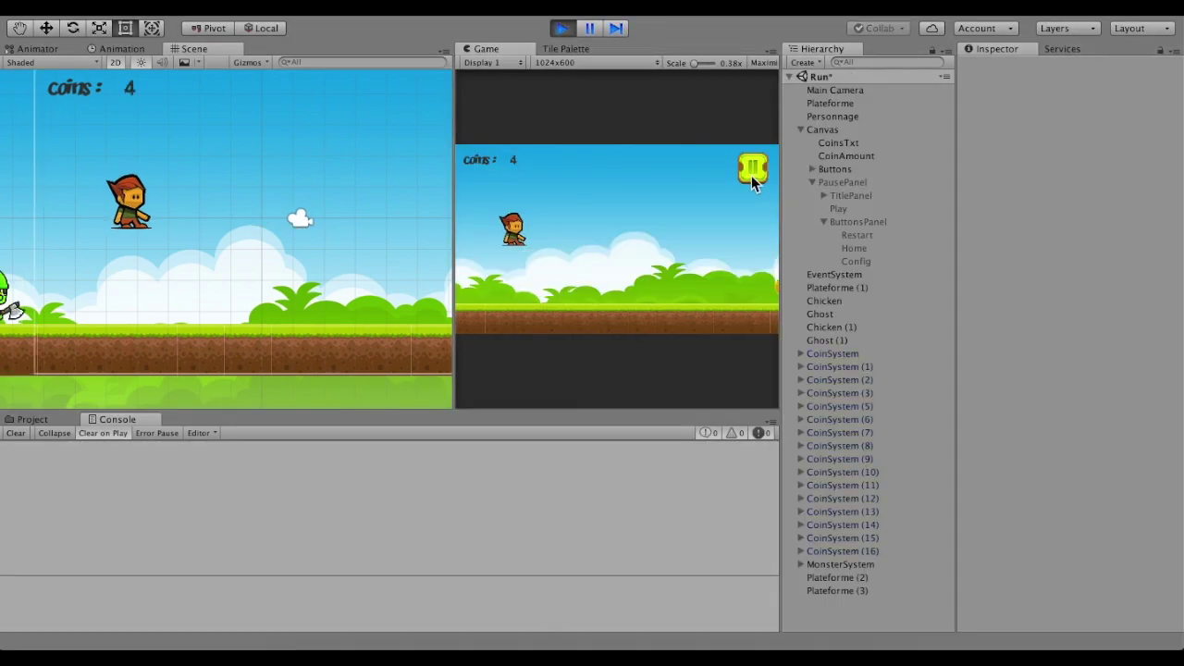
pyautogui.click(751, 172)
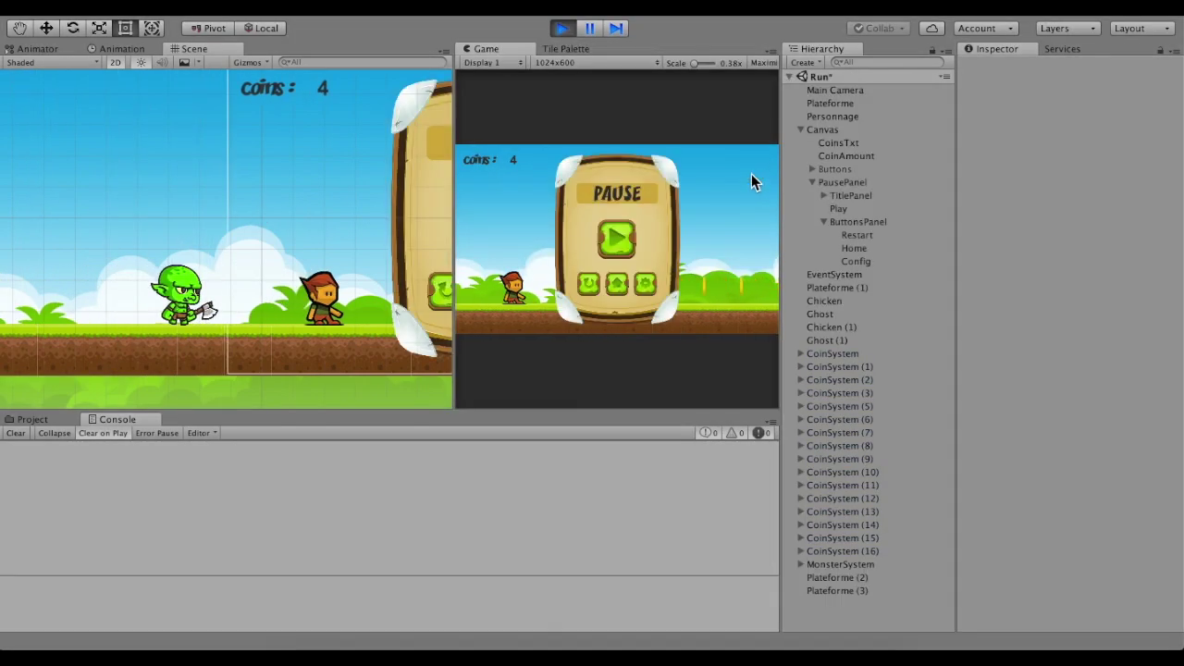
pyautogui.click(588, 291)
pyautogui.click(717, 269)
pyautogui.click(737, 223)
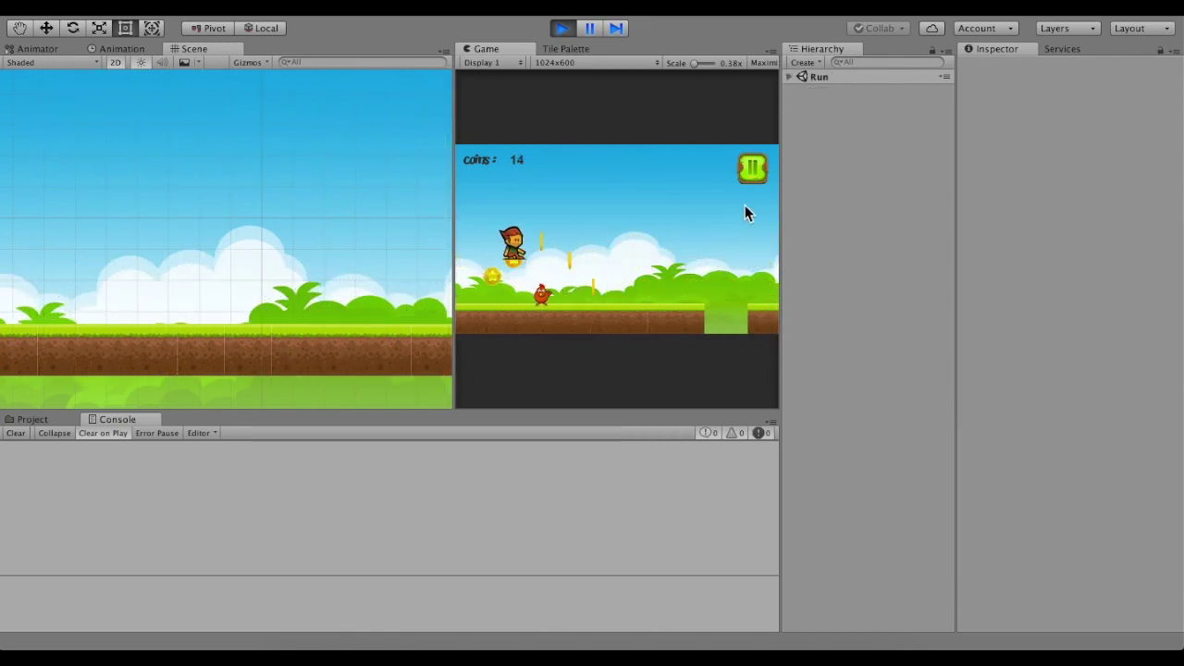
pyautogui.click(755, 178)
pyautogui.click(594, 287)
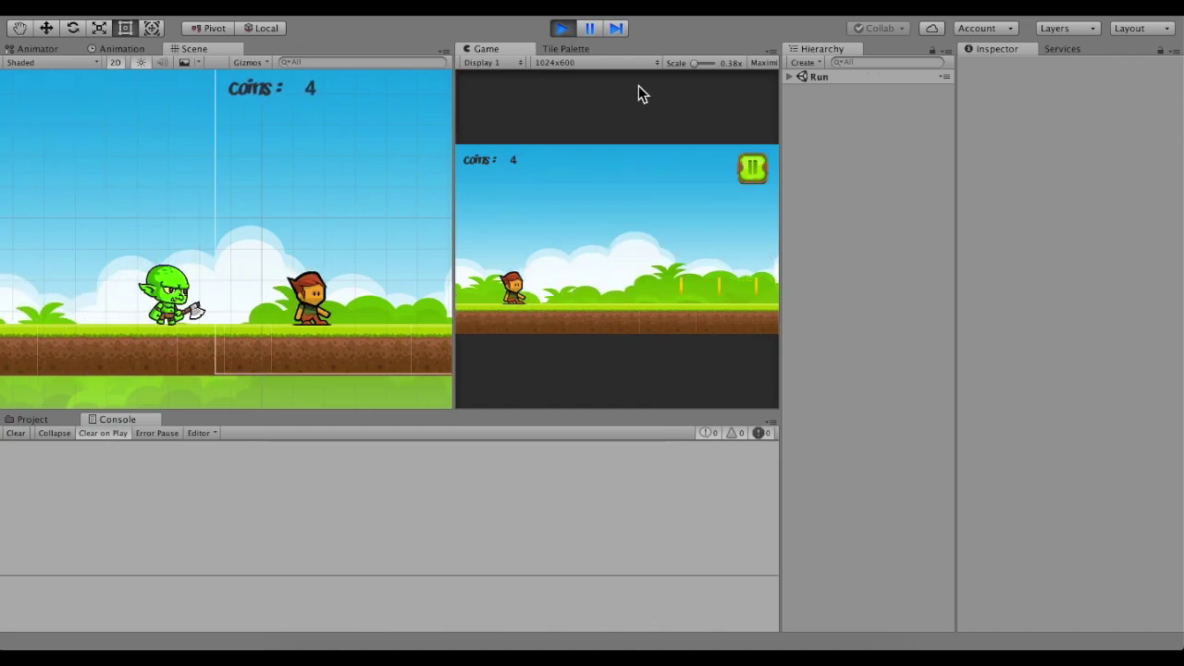
pyautogui.click(557, 31)
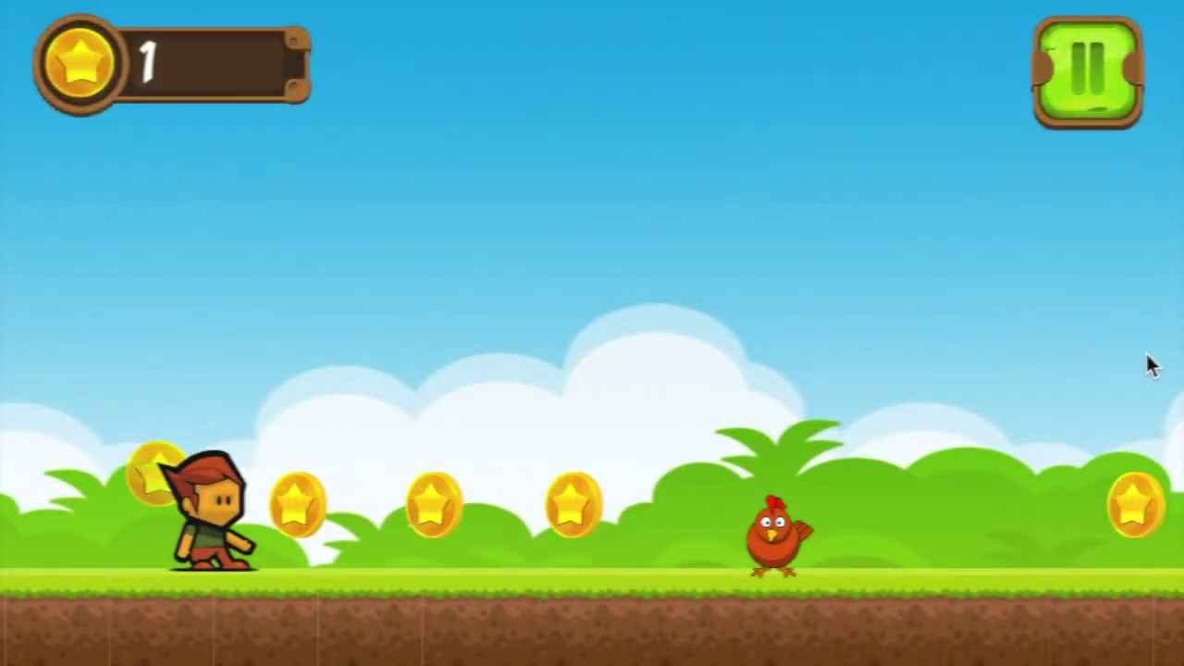
# - Pause and resume with the panel's Play button, jump, then pause again and Restart to reset coins to 0
pyautogui.click(1078, 118)
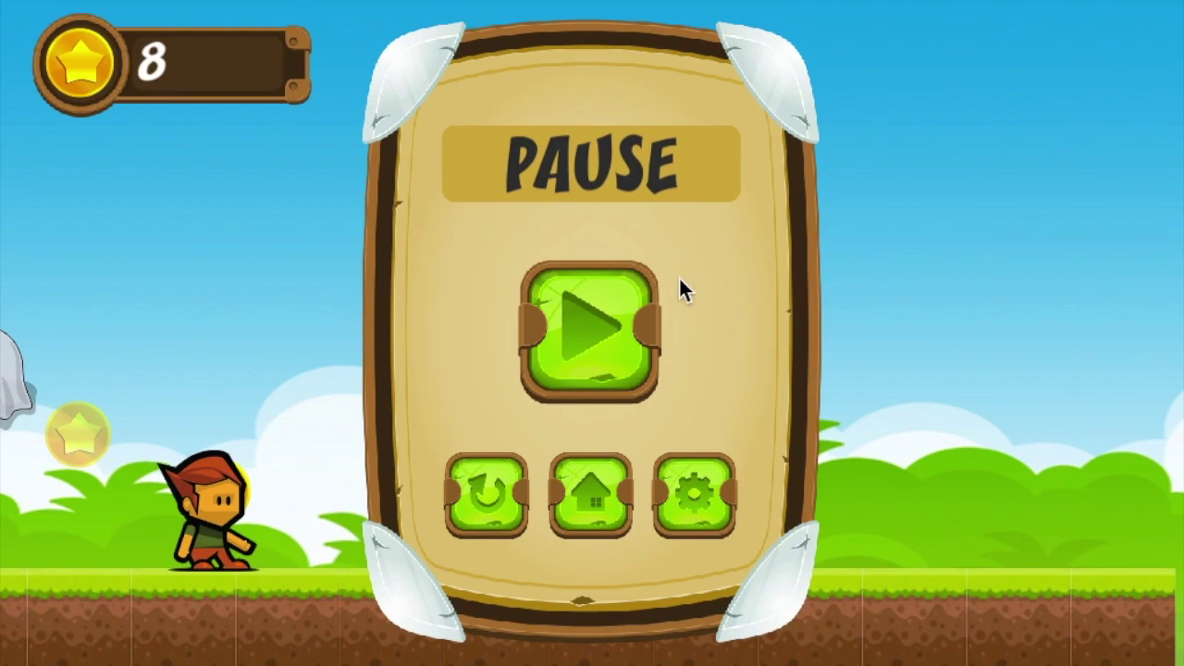
pyautogui.click(621, 337)
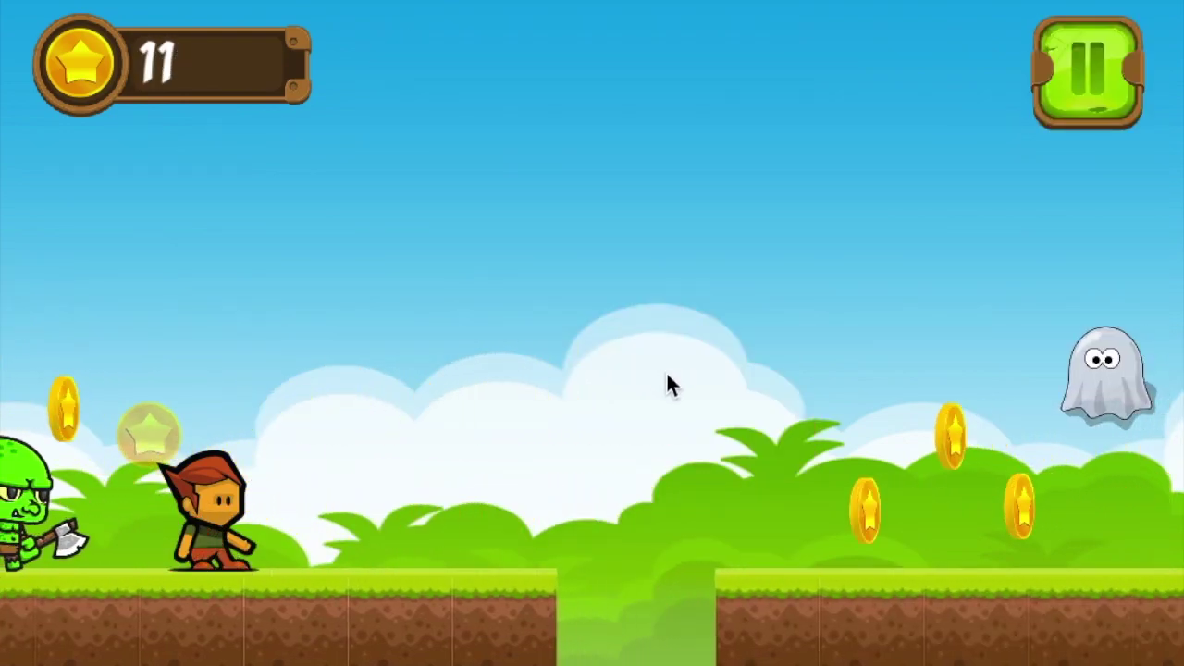
pyautogui.click(666, 374)
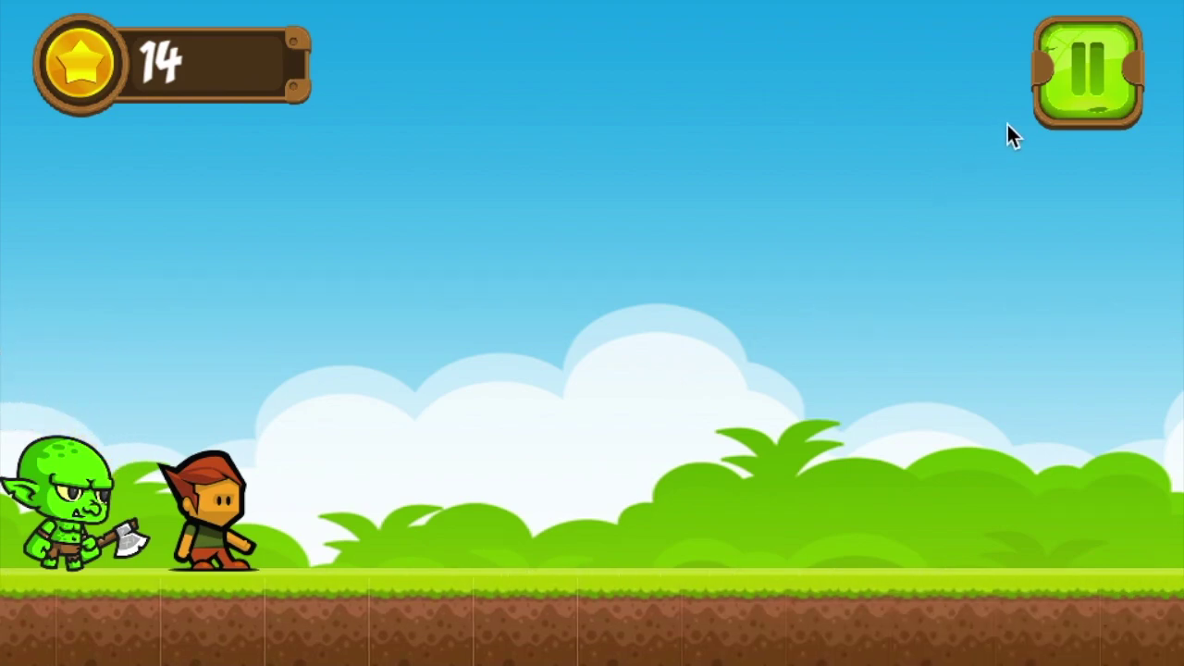
pyautogui.click(1064, 102)
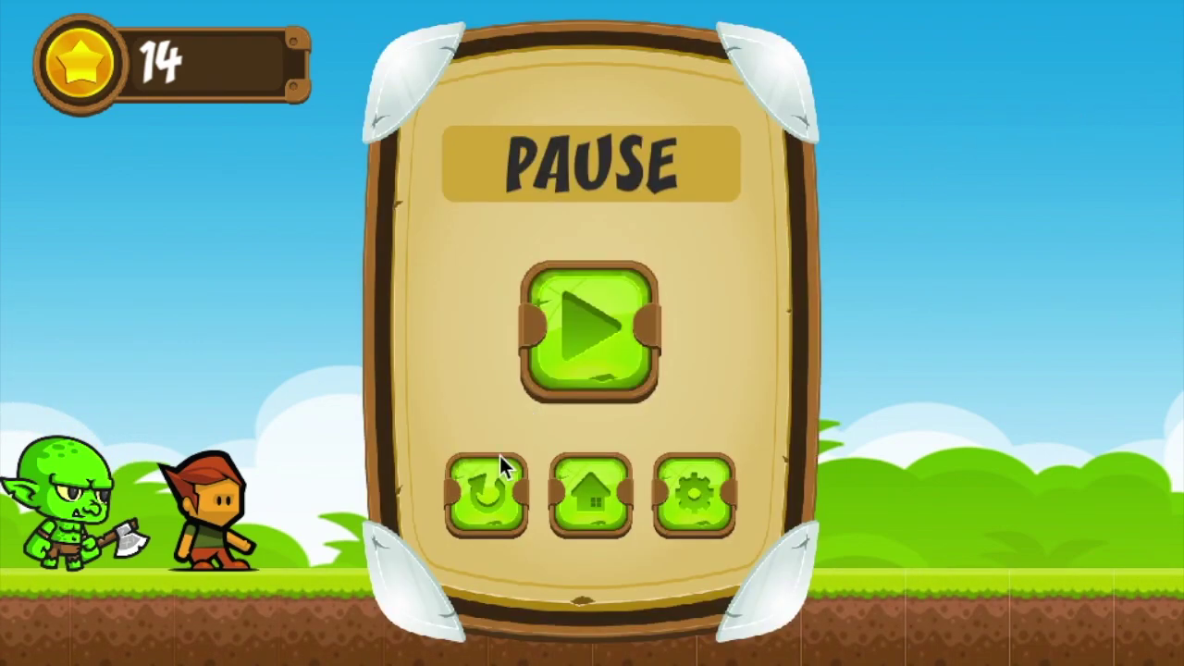
pyautogui.click(491, 479)
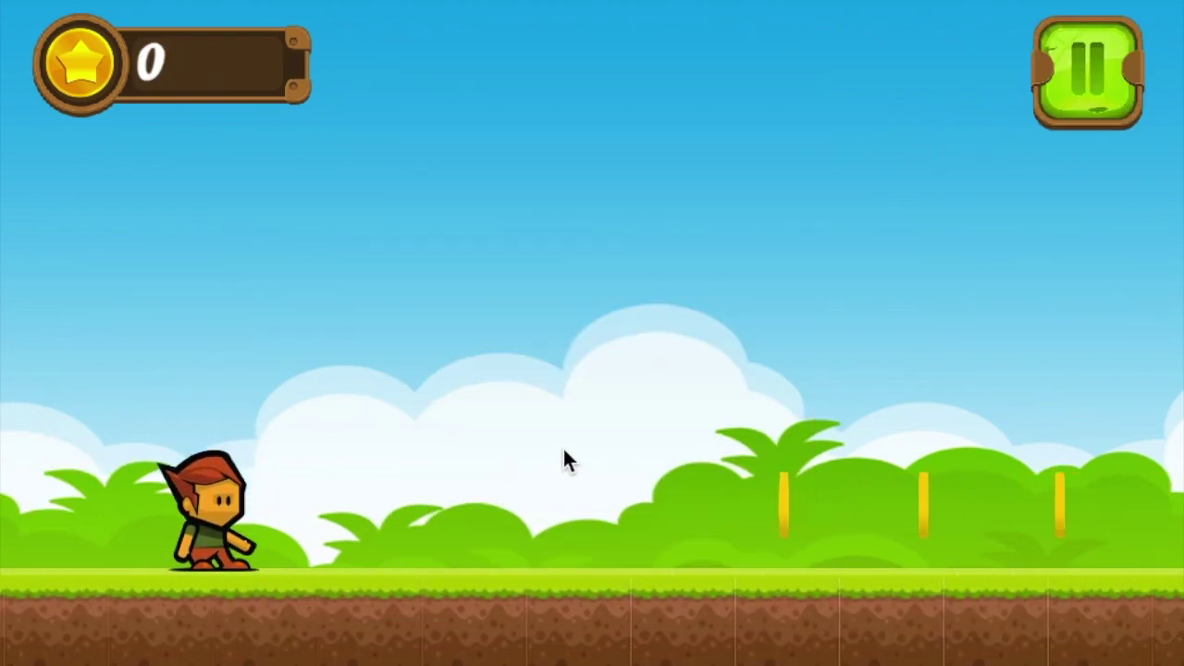